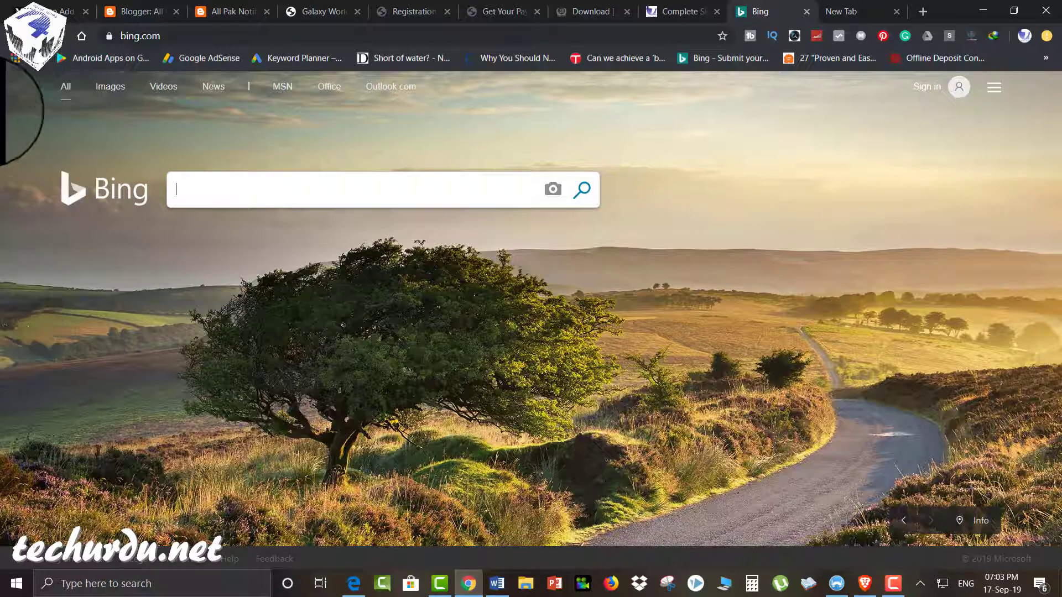
# Step: Close the Bing home page, search Google for "bing webmaster tool" and open the Bing Webmaster Tools site
pyautogui.click(807, 11)
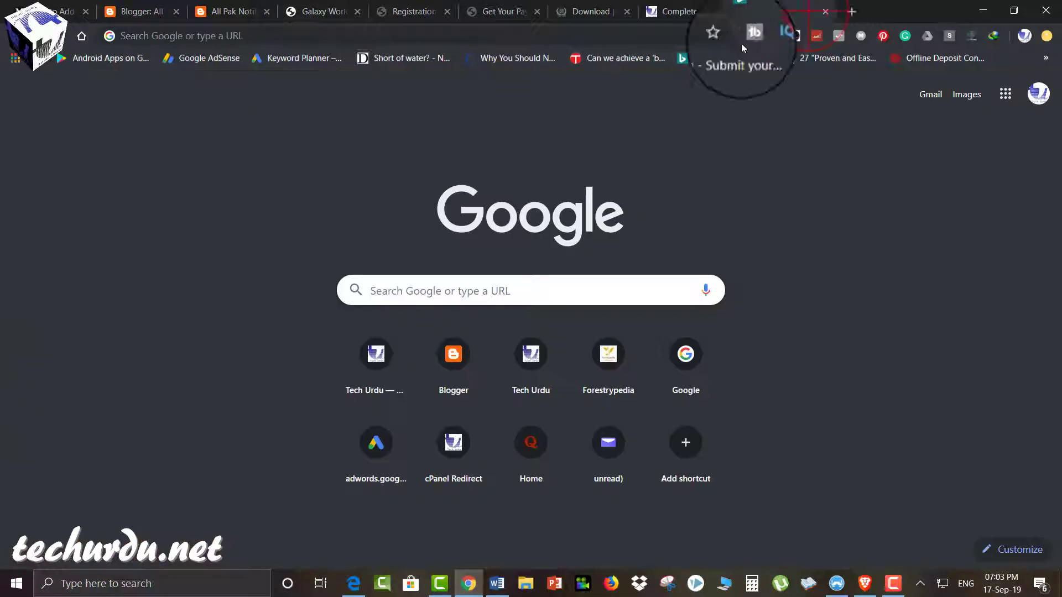
pyautogui.click(468, 290)
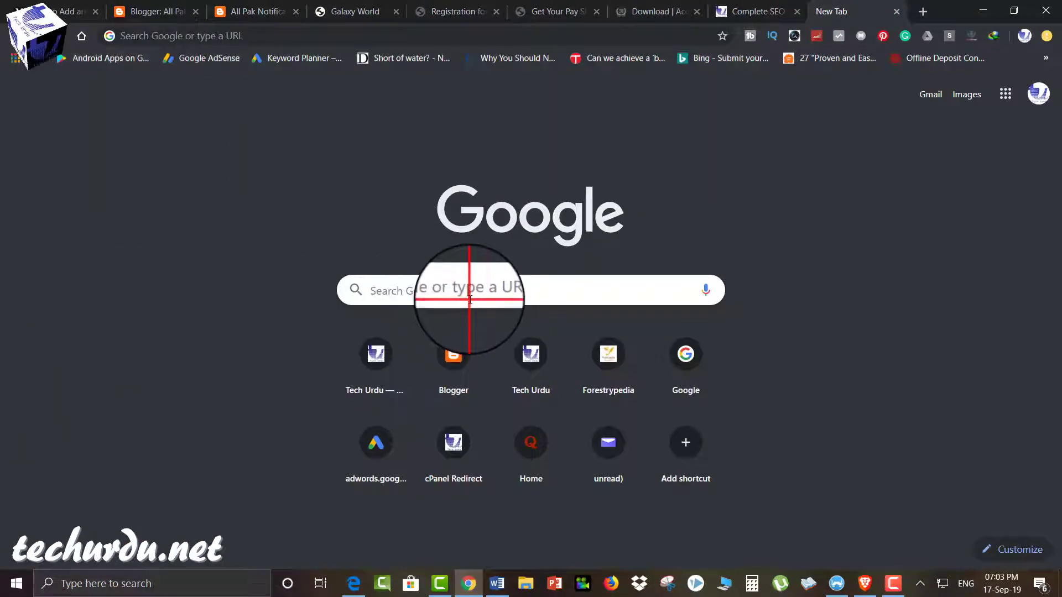
pyautogui.write('bing')
pyautogui.press('Down')
pyautogui.press('Down')
pyautogui.press('Return')
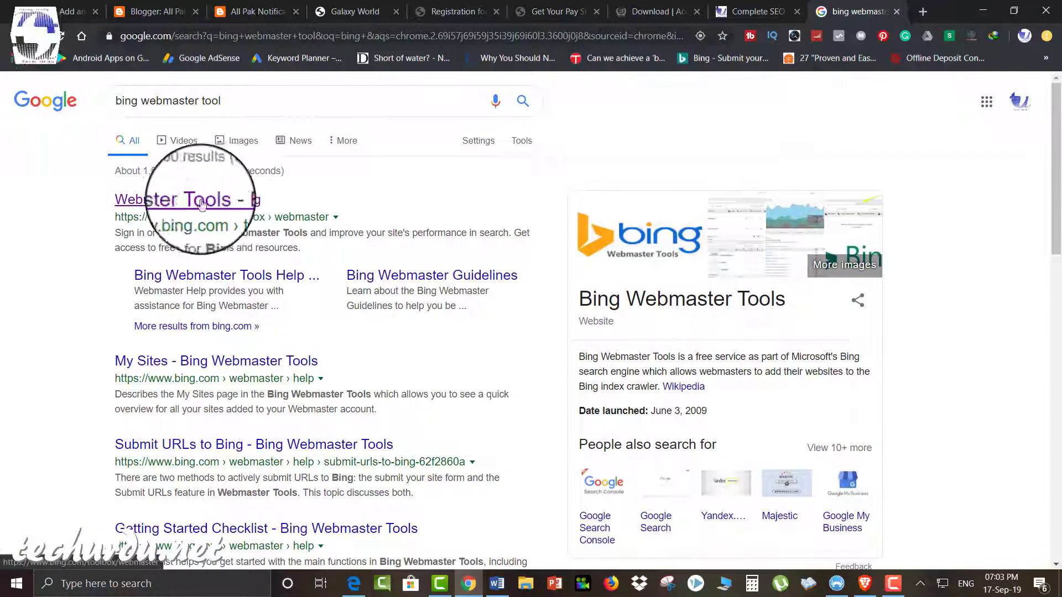
pyautogui.click(173, 208)
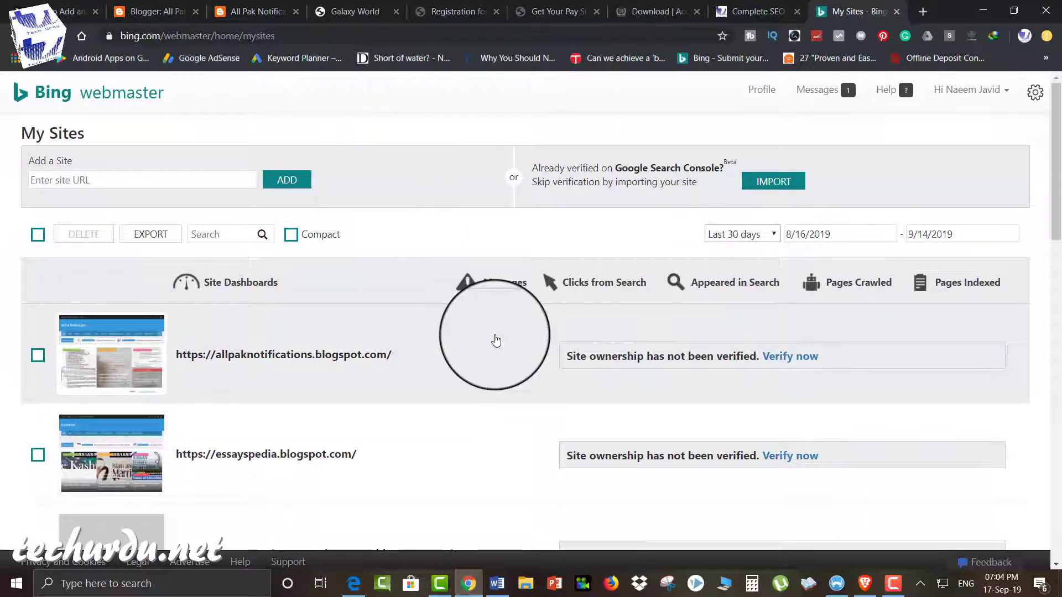
# Step: Review the My Sites list, checking which sites are verified and how their search statistics are doing
pyautogui.scroll(-5, 496, 341)
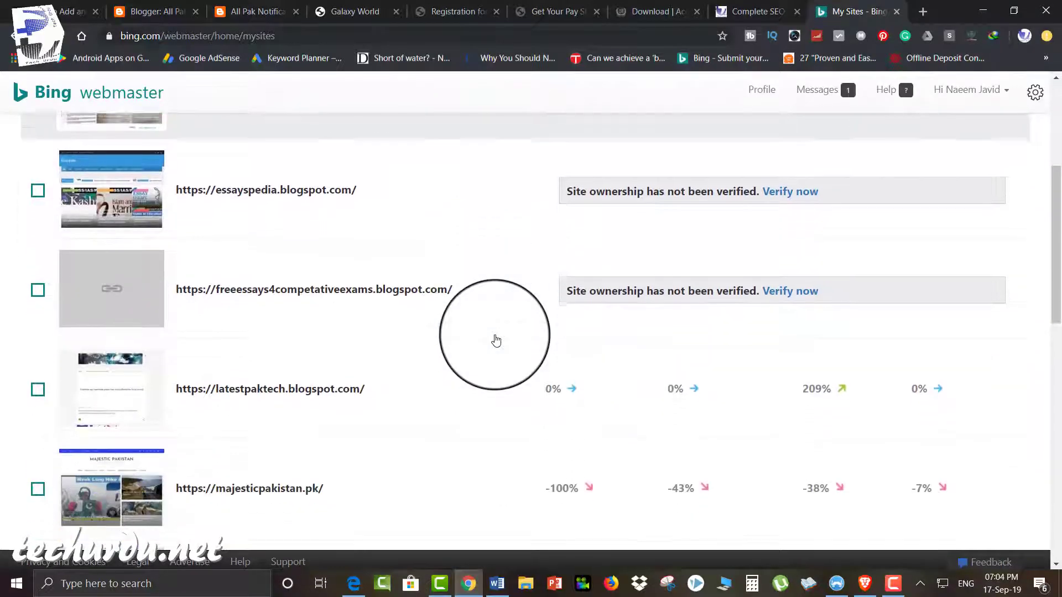
pyautogui.scroll(-9, 497, 341)
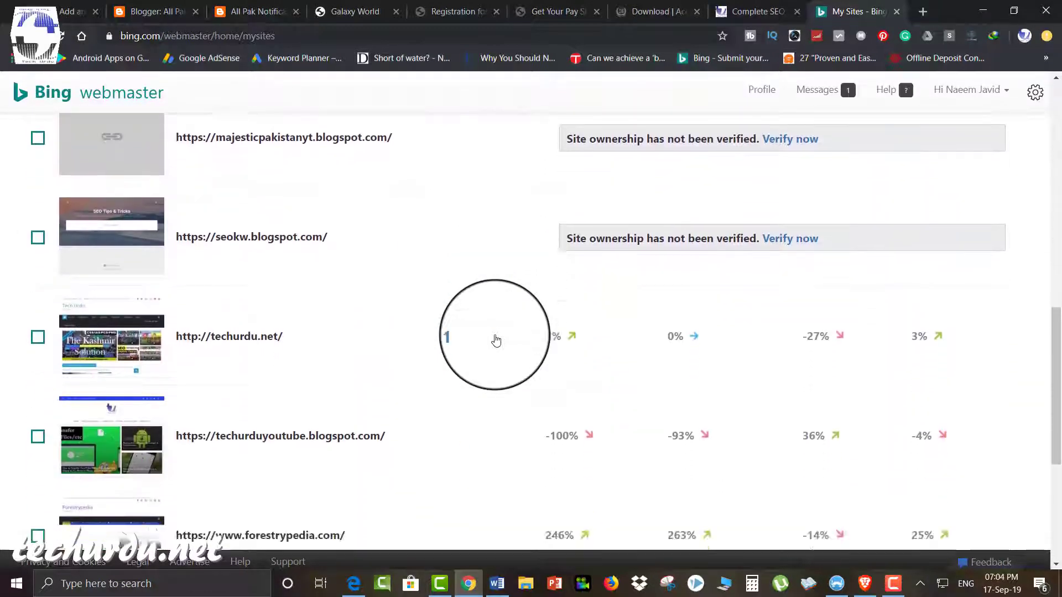
pyautogui.scroll(-3, 496, 340)
pyautogui.scroll(8, 496, 340)
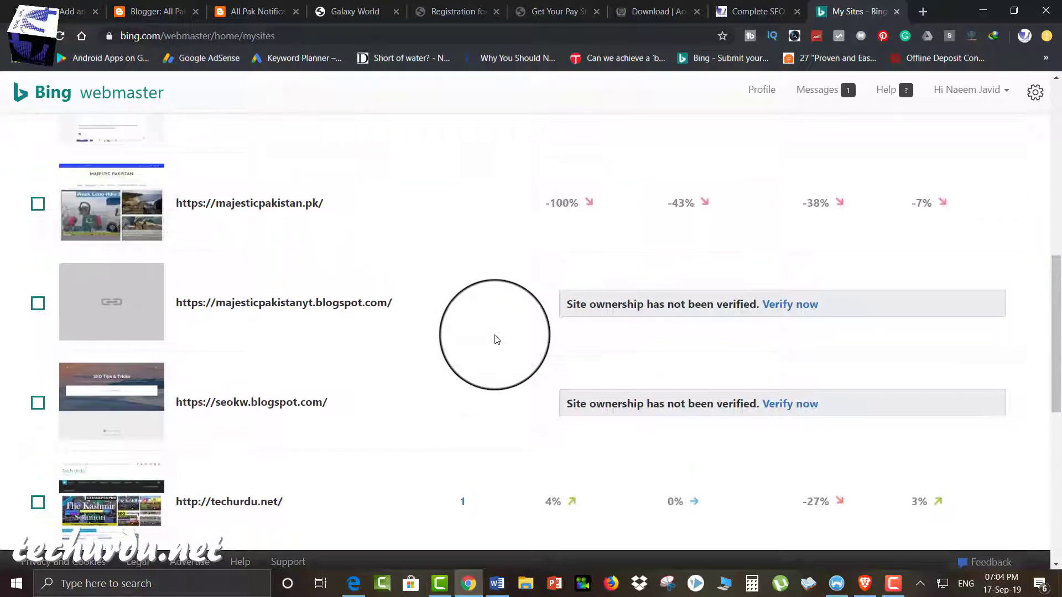
pyautogui.scroll(-6, 496, 339)
pyautogui.scroll(2, 803, 299)
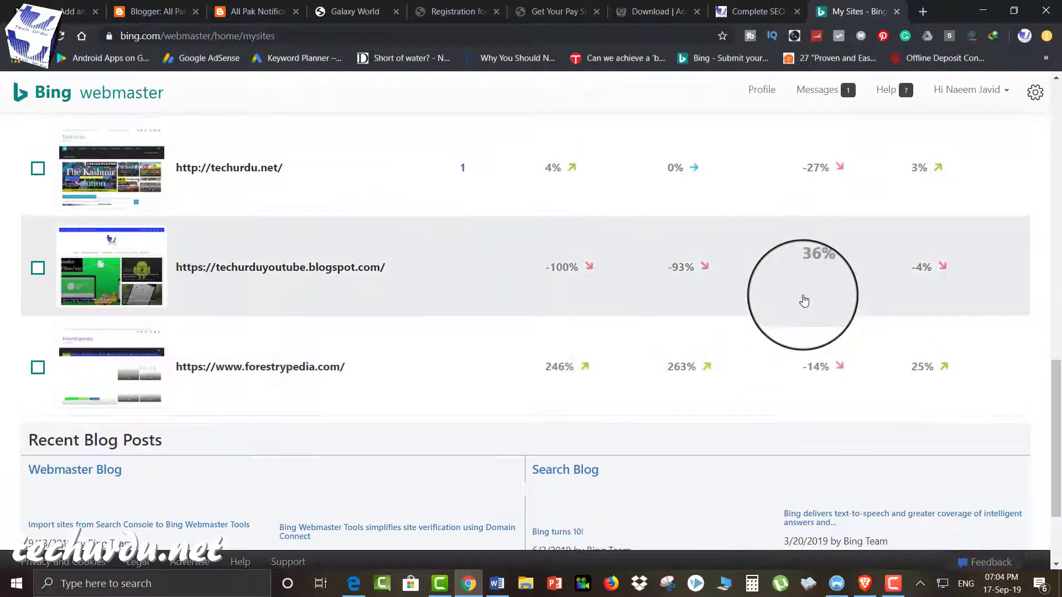
pyautogui.scroll(1, 774, 313)
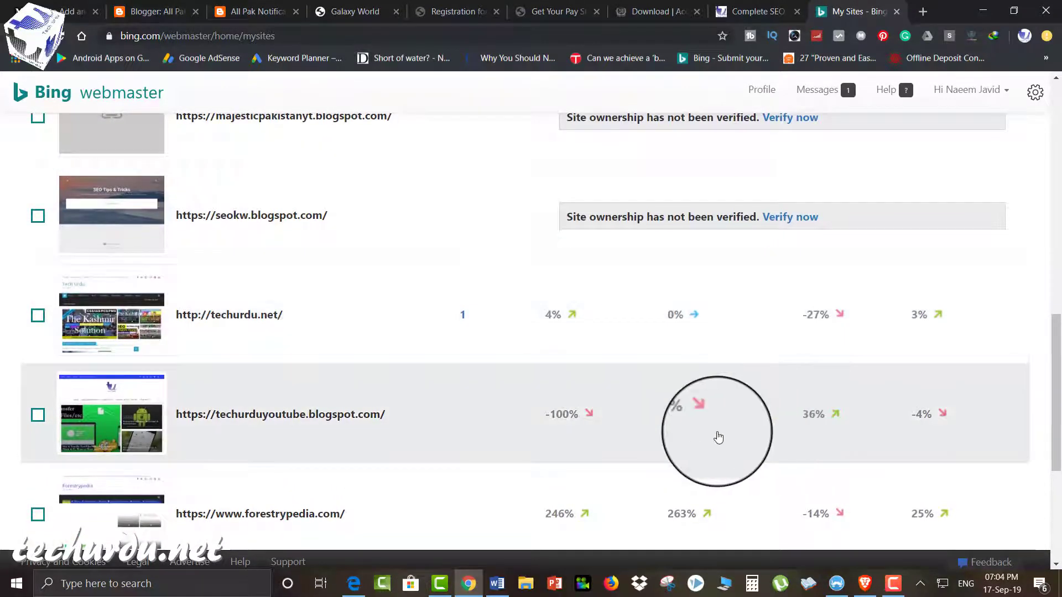
pyautogui.scroll(-2, 700, 439)
pyautogui.scroll(4, 531, 410)
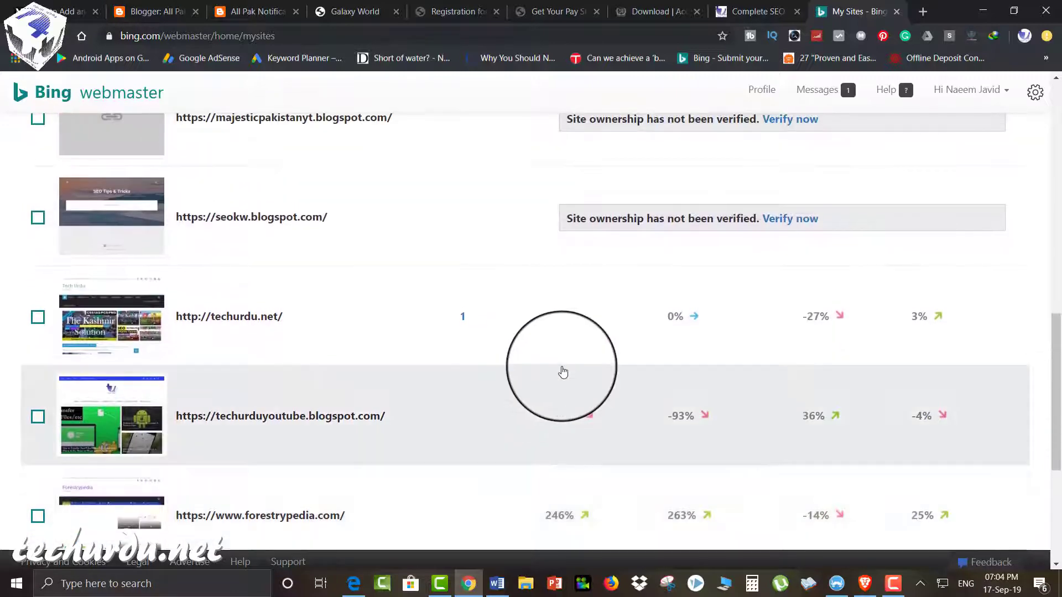
pyautogui.scroll(2, 563, 372)
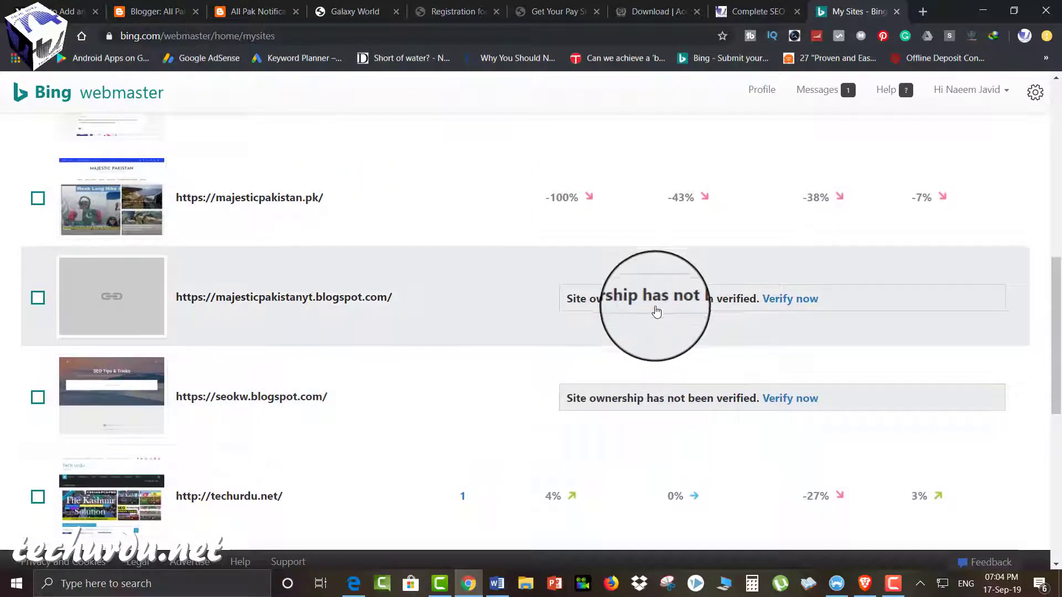
pyautogui.scroll(8, 647, 389)
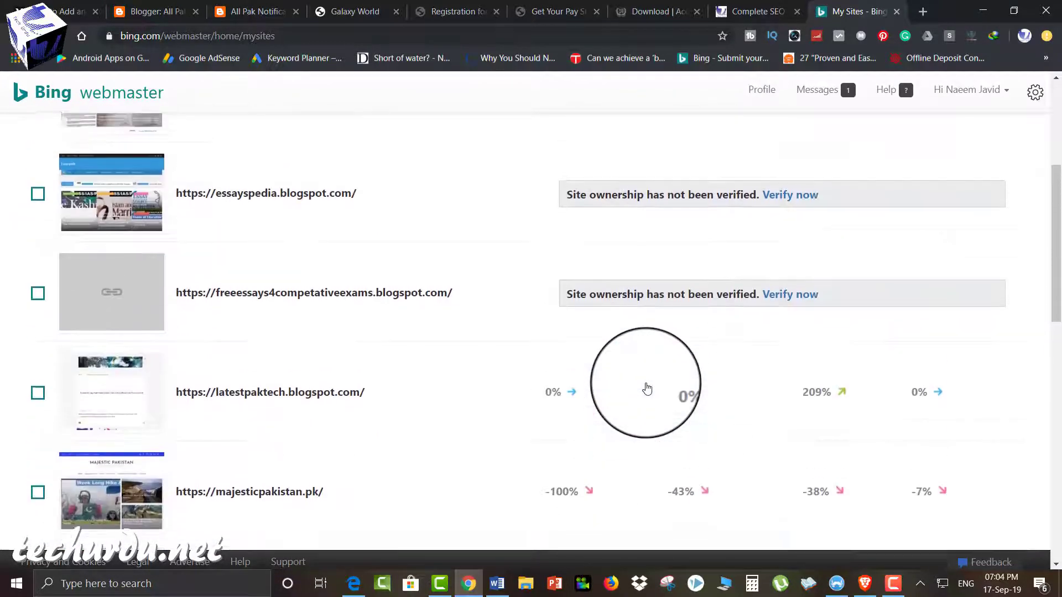
pyautogui.scroll(2, 647, 388)
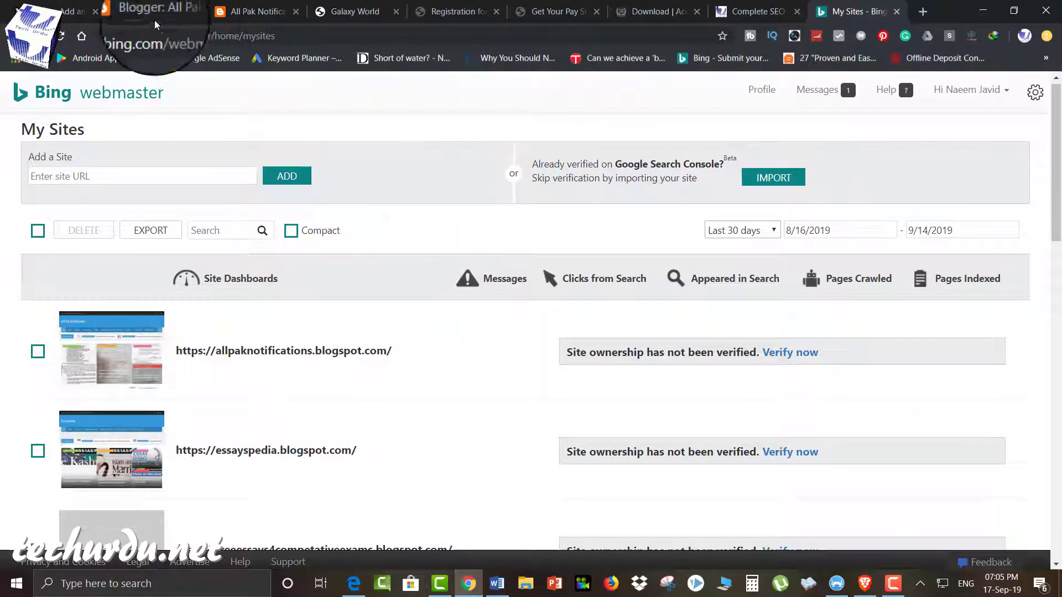
# Step: In Blogger, switch to the first blog under All blogs, view it and copy its web address
pyautogui.click(177, 14)
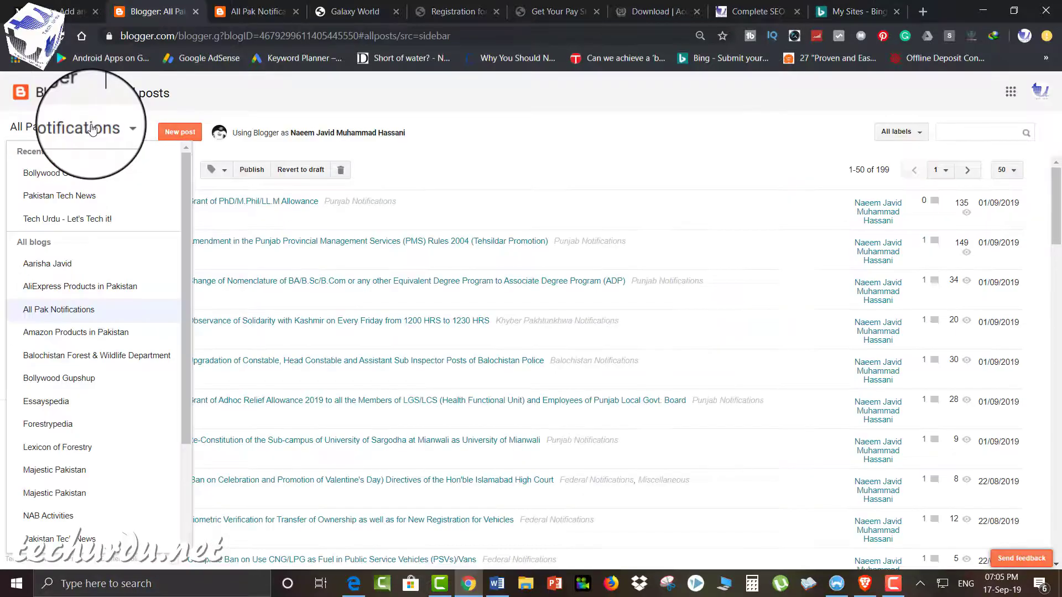
pyautogui.click(65, 270)
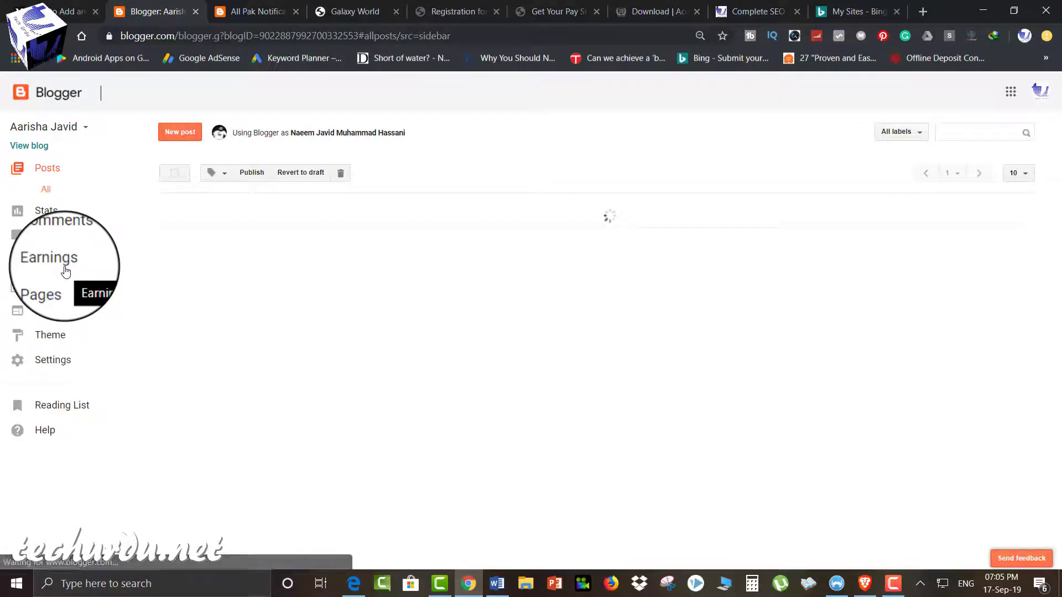
pyautogui.click(44, 147)
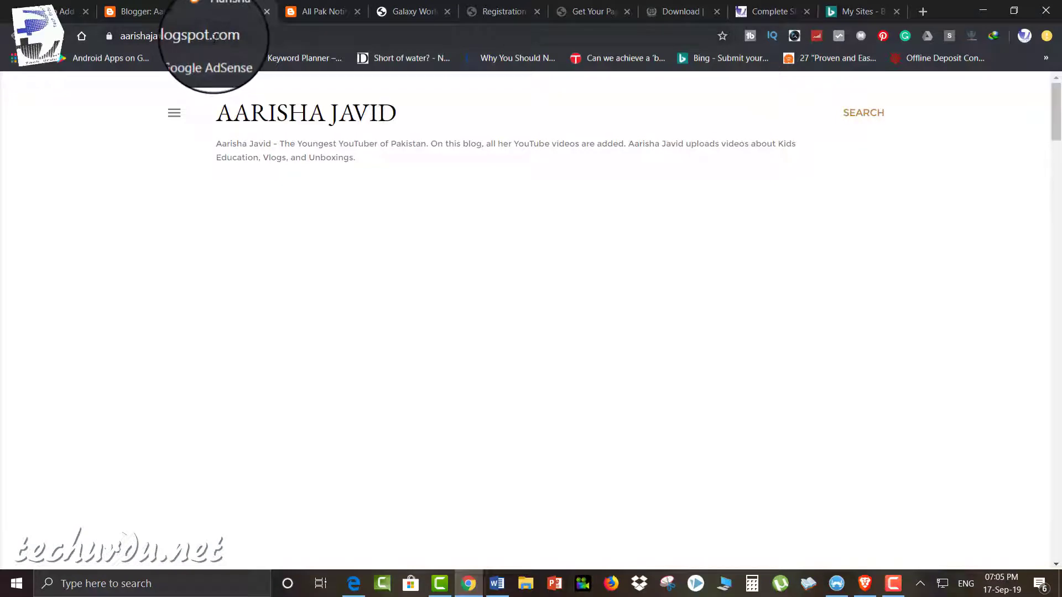
pyautogui.click(214, 37)
pyautogui.rightClick(213, 38)
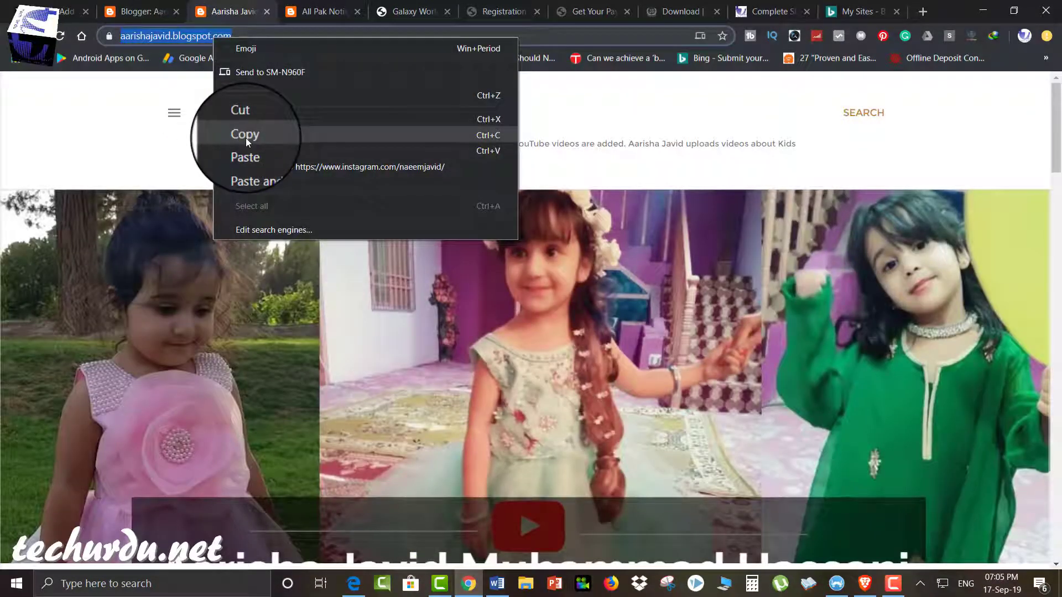
pyautogui.click(246, 138)
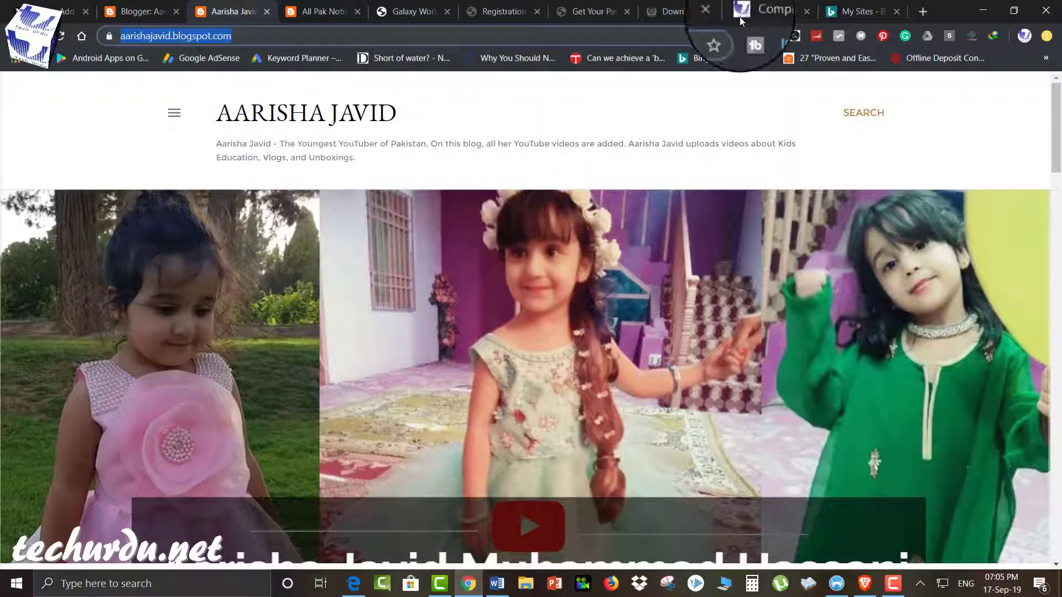
# Step: Return to the My Sites page in Bing Webmaster and place the cursor in the site URL field
pyautogui.click(861, 12)
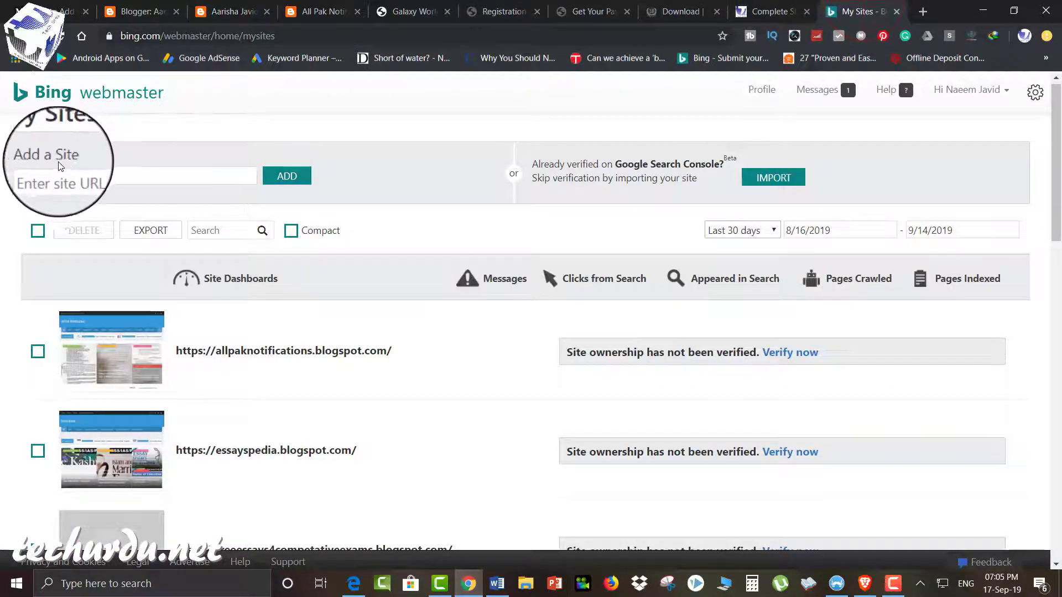
pyautogui.click(103, 175)
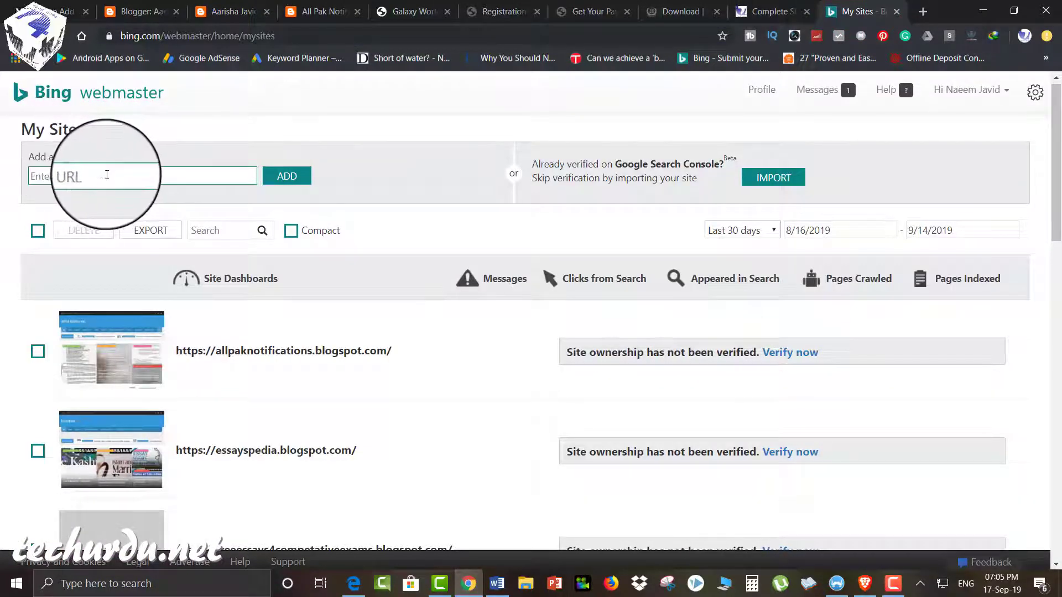
pyautogui.click(103, 172)
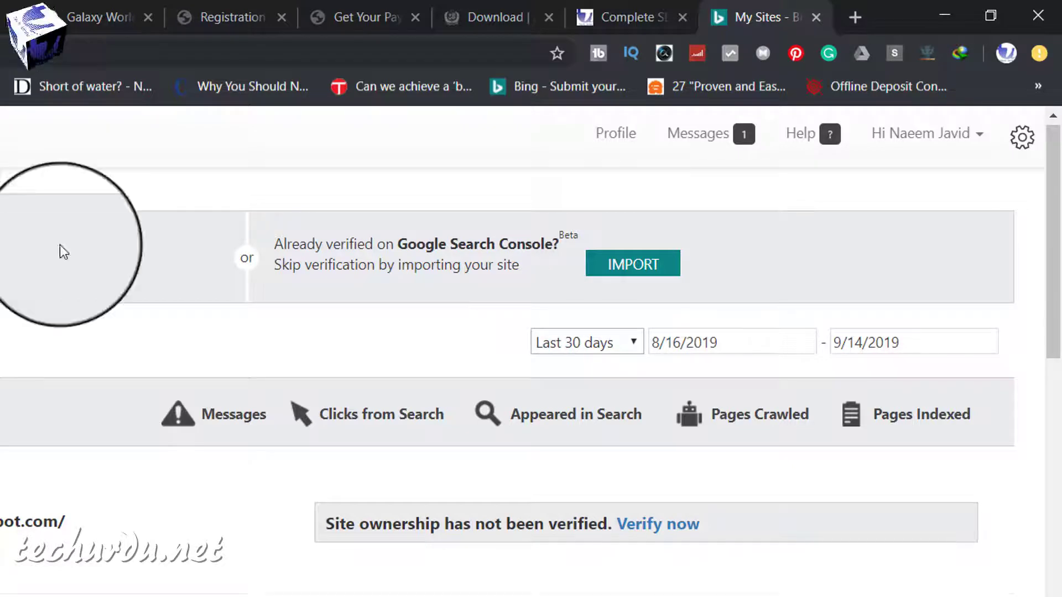
# Step: Start an import from Google Search Console, check what data will be imported, and continue to Search Console
pyautogui.click(642, 271)
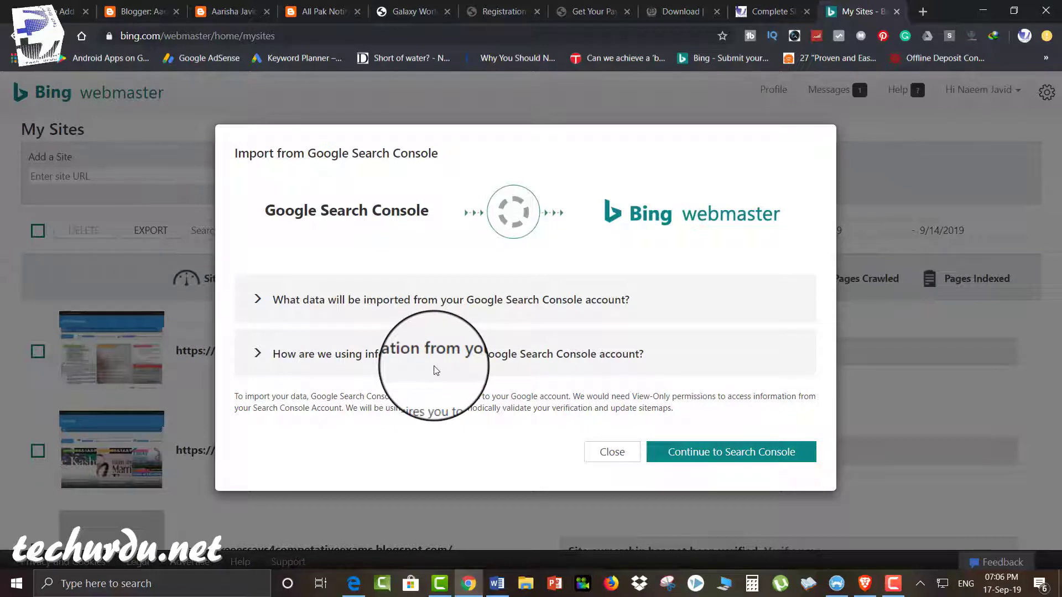
pyautogui.click(447, 300)
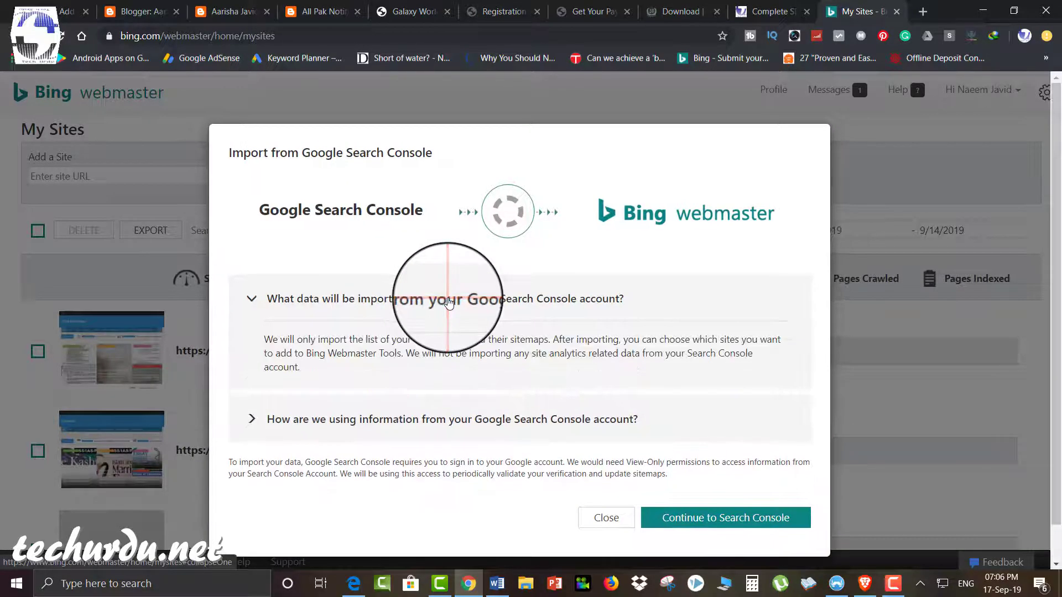
pyautogui.click(448, 302)
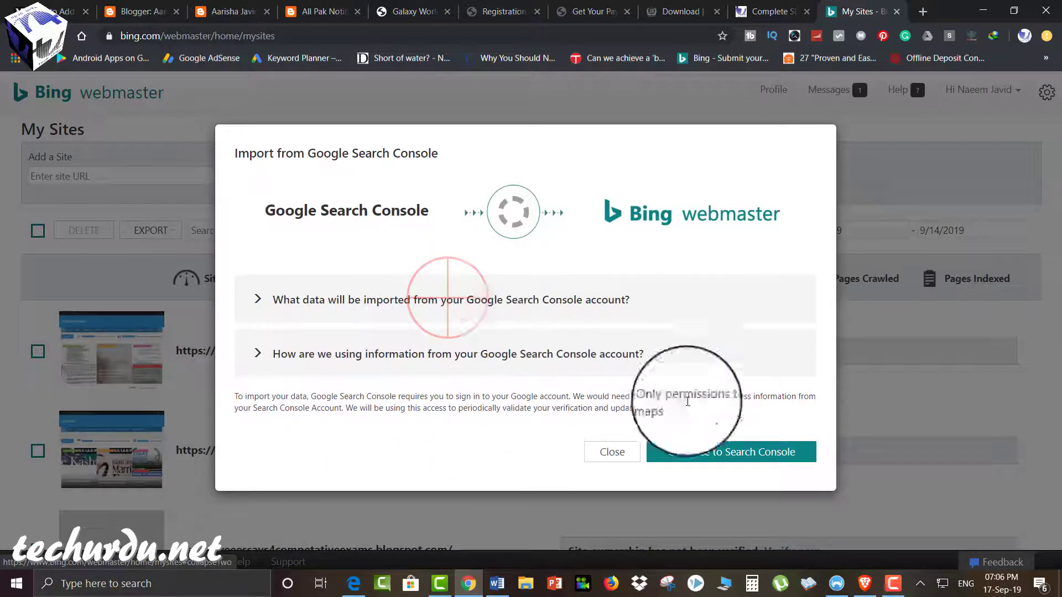
pyautogui.click(719, 457)
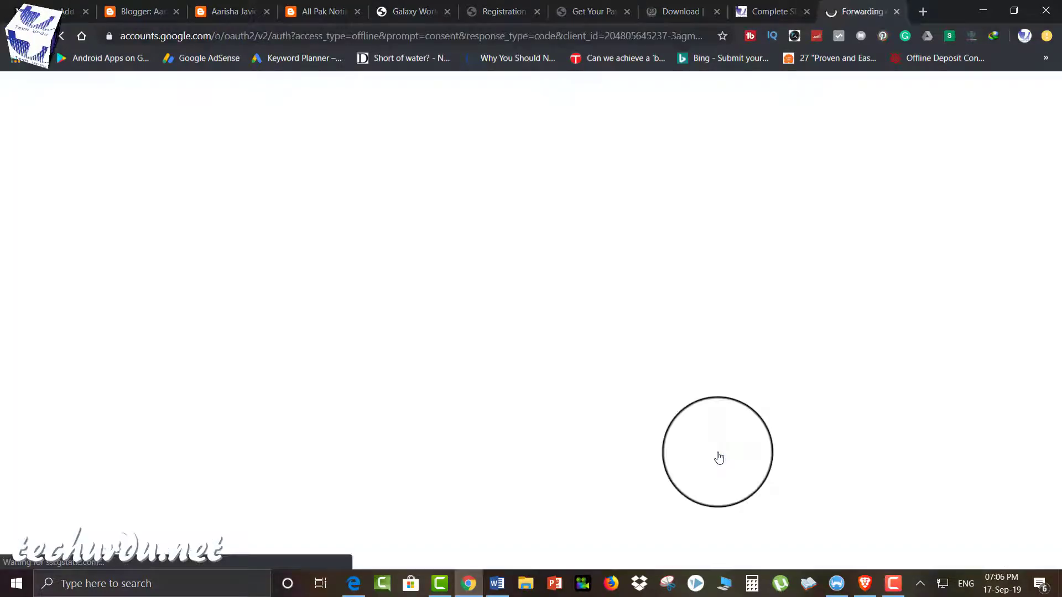
# Step: Sign in with the Tech Urdu Google account and grant Bing access to its Search Console data
pyautogui.click(449, 300)
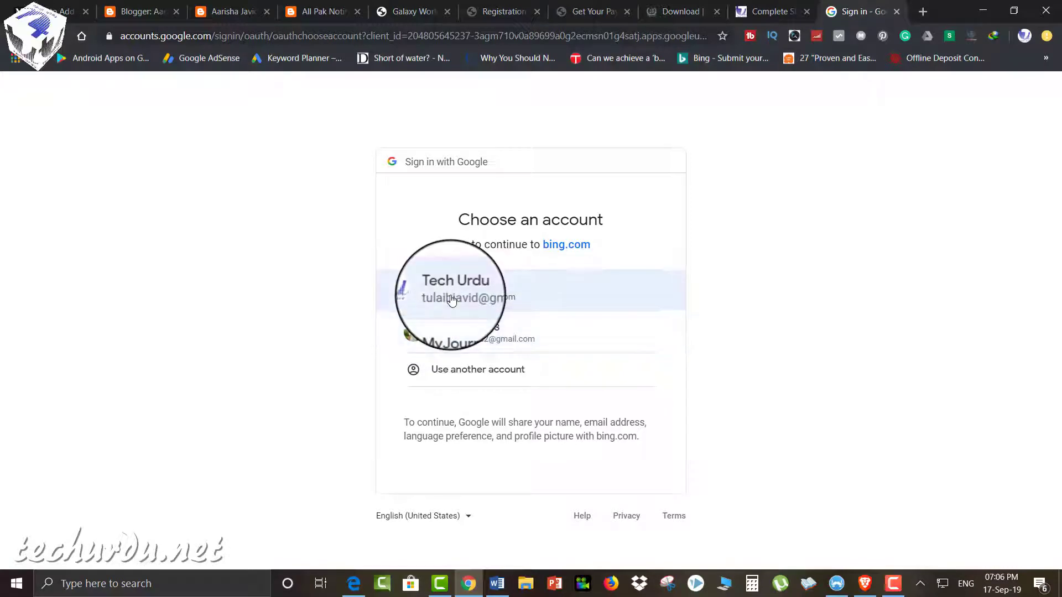
pyautogui.click(449, 298)
pyautogui.click(618, 476)
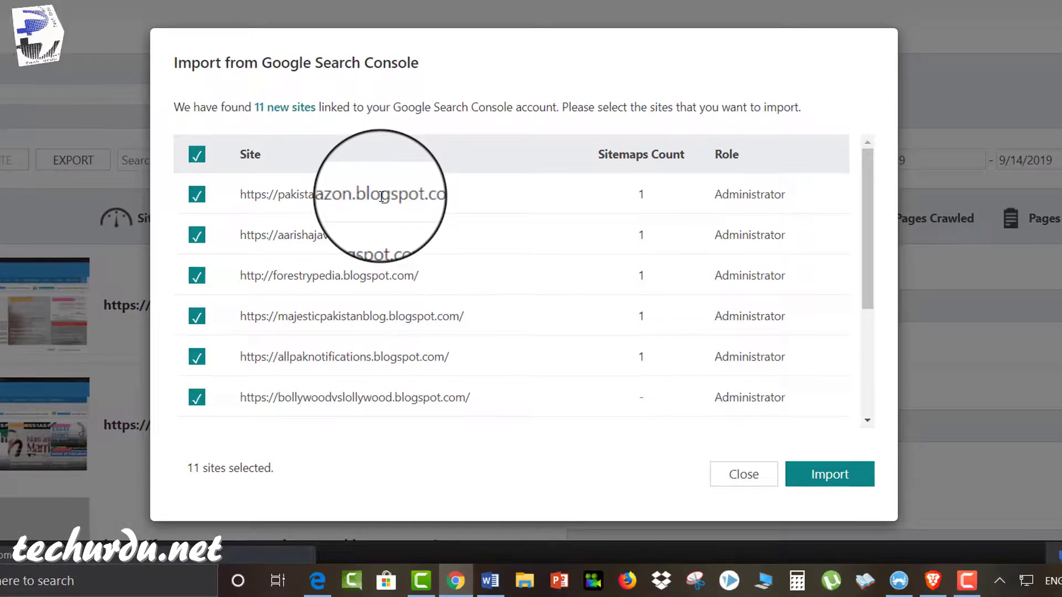
# Step: Review the sites found in Google Search Console, import all of them and finish the import
pyautogui.scroll(-1, 382, 196)
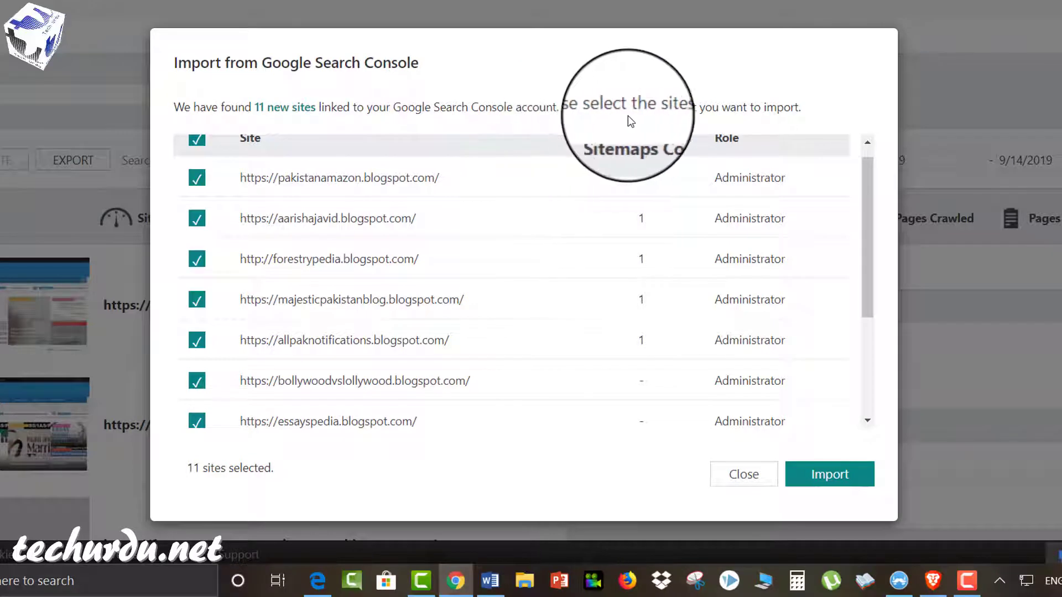
pyautogui.scroll(-3, 506, 296)
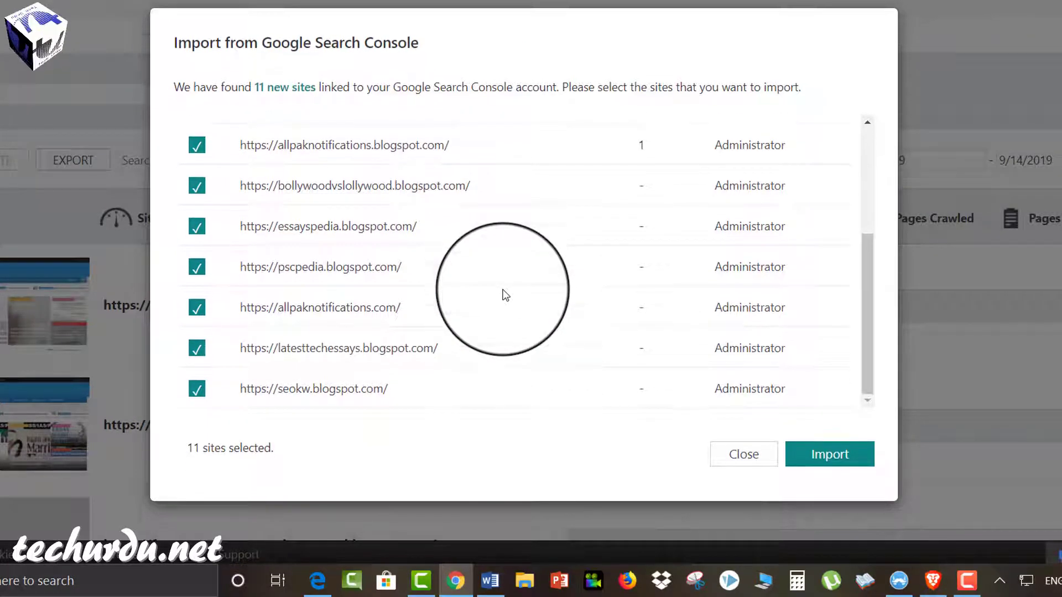
pyautogui.scroll(4, 446, 277)
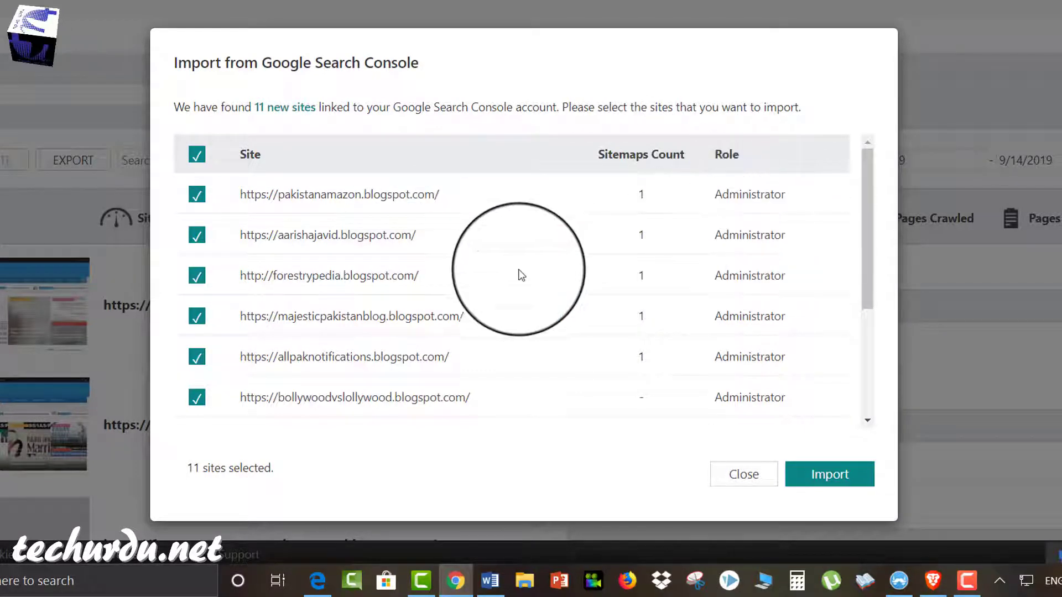
pyautogui.scroll(-4, 514, 274)
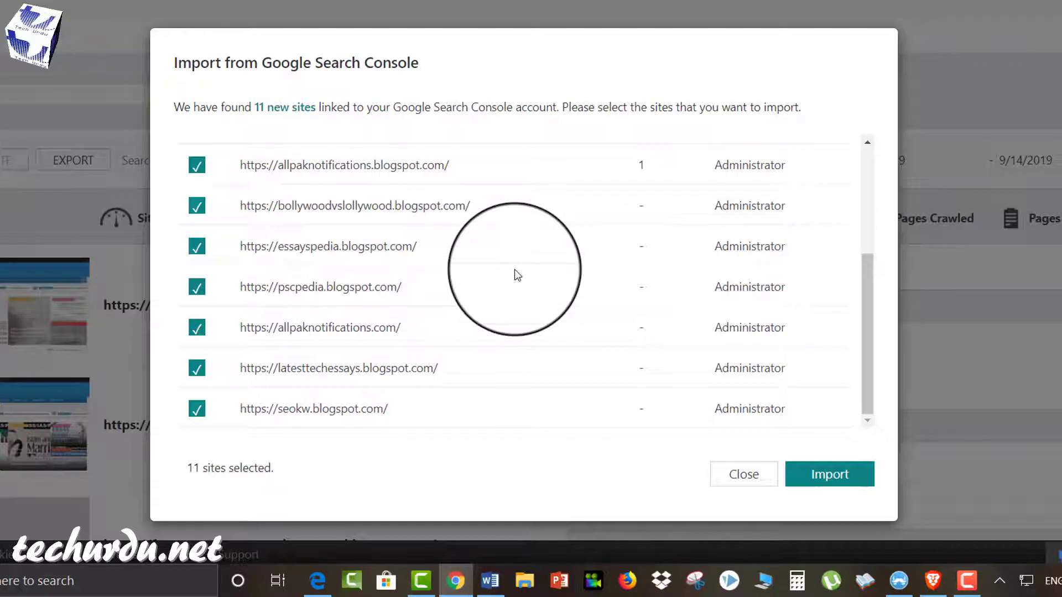
pyautogui.click(828, 481)
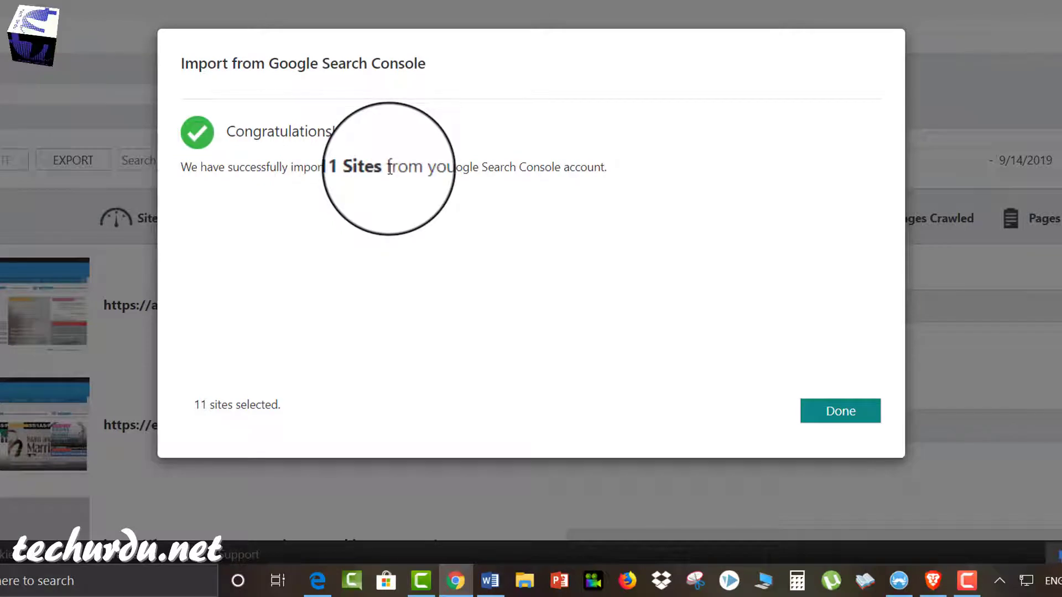
pyautogui.click(836, 412)
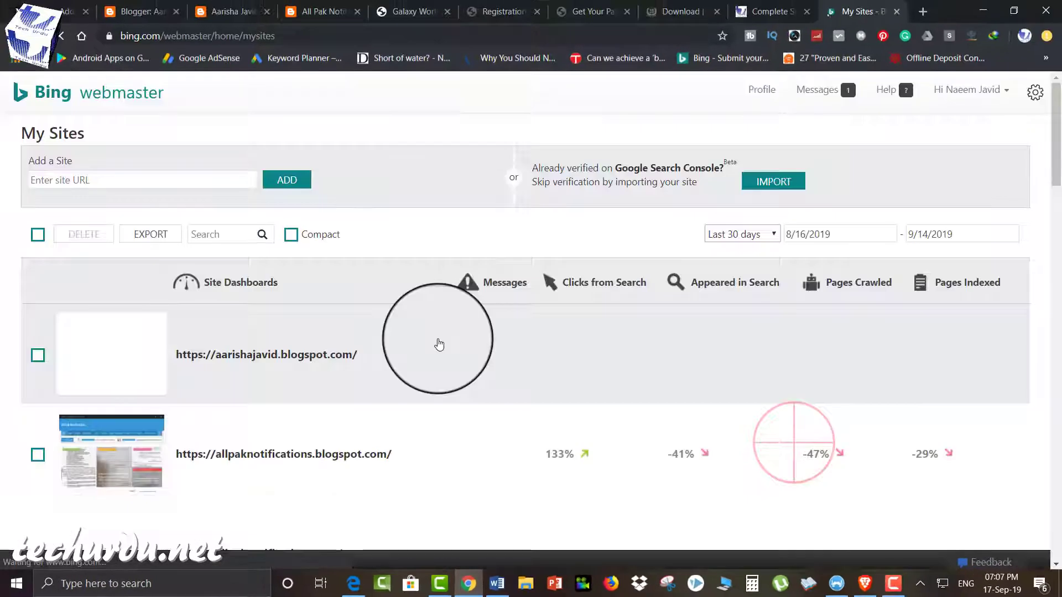
# Step: Look through the updated My Sites list to check the imported sites and their verification status
pyautogui.scroll(-9, 439, 345)
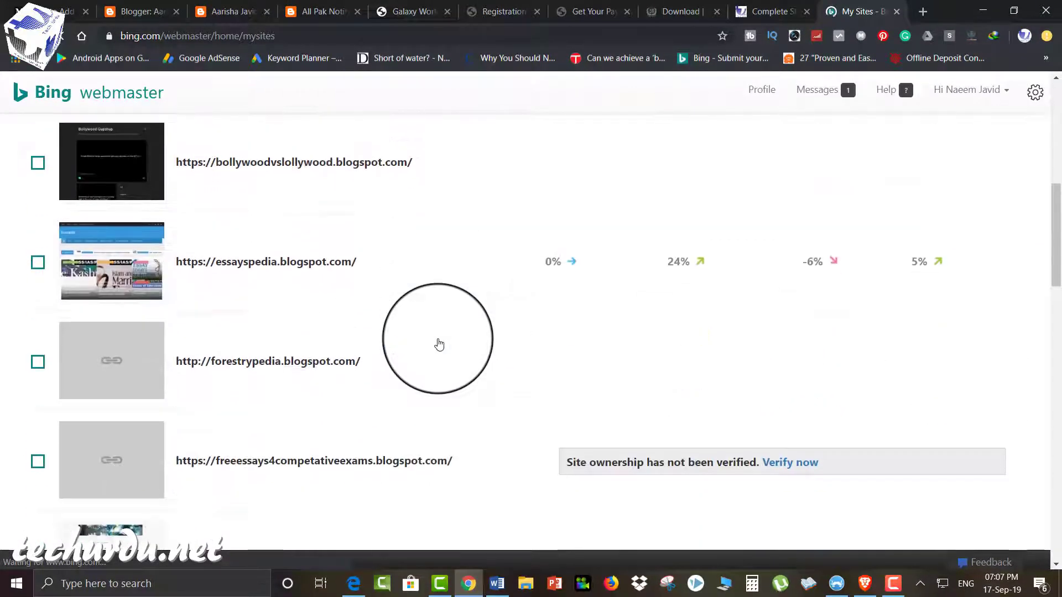
pyautogui.scroll(-18, 439, 345)
pyautogui.scroll(-3, 439, 345)
pyautogui.scroll(20, 439, 344)
pyautogui.scroll(12, 439, 345)
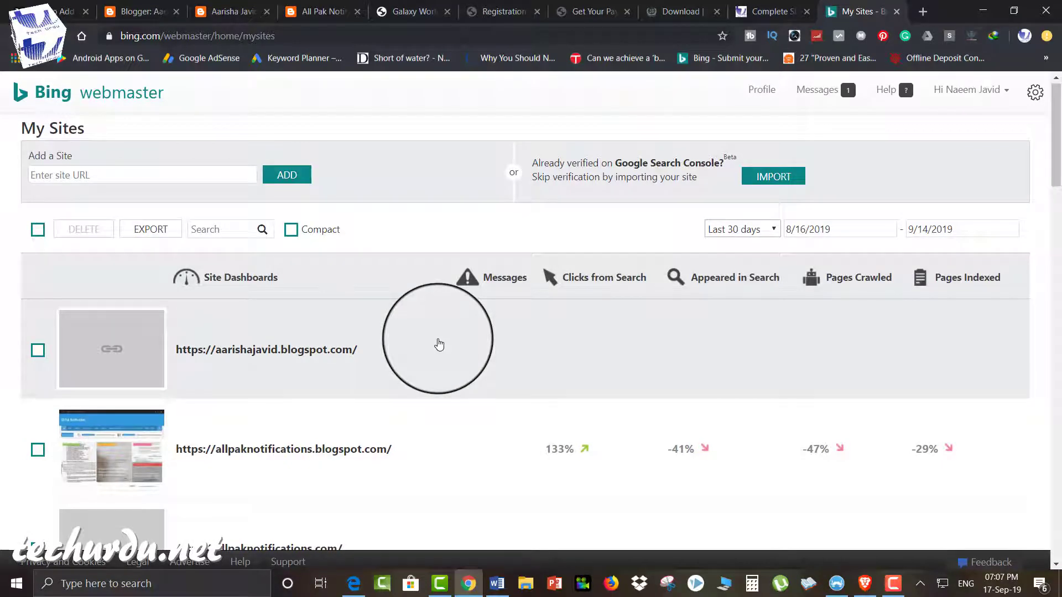
# Step: Skim the imported sites once more and open the dashboard of the first blog in the My Sites list
pyautogui.scroll(-1, 439, 345)
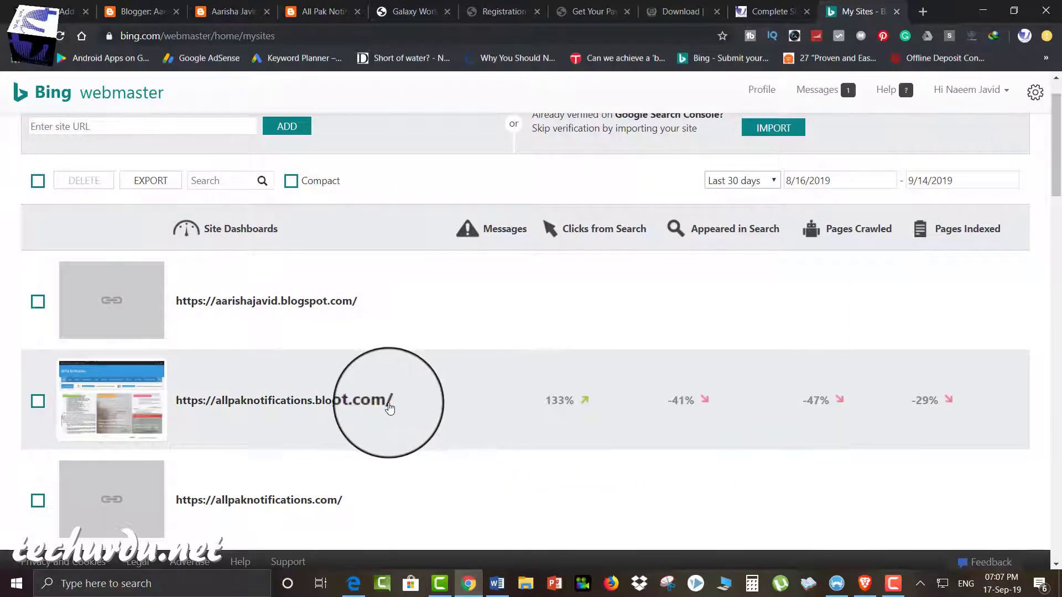
pyautogui.scroll(-12, 390, 408)
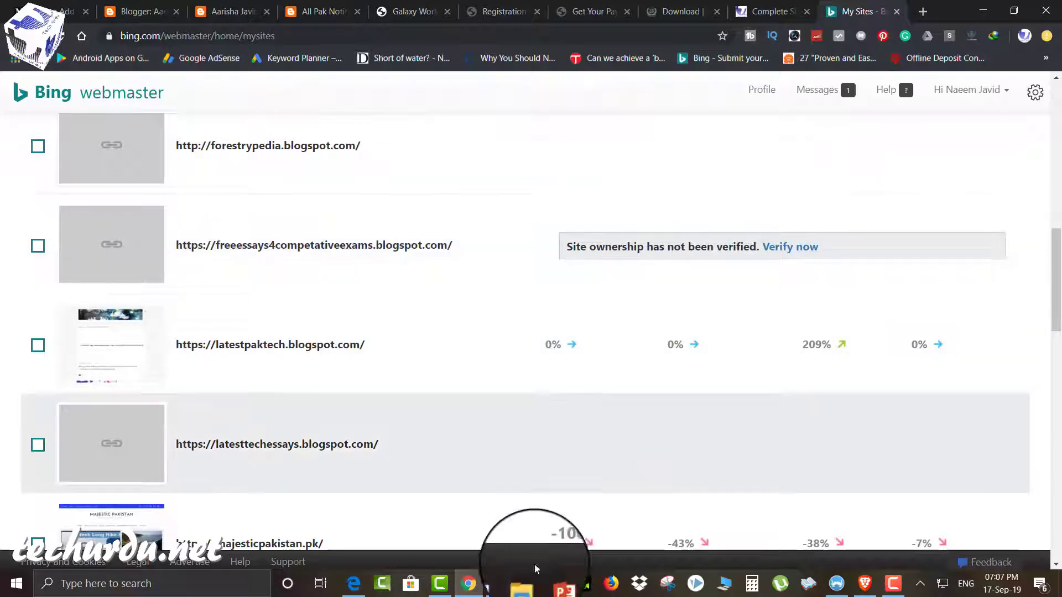
pyautogui.scroll(-3, 463, 361)
pyautogui.scroll(-4, 464, 362)
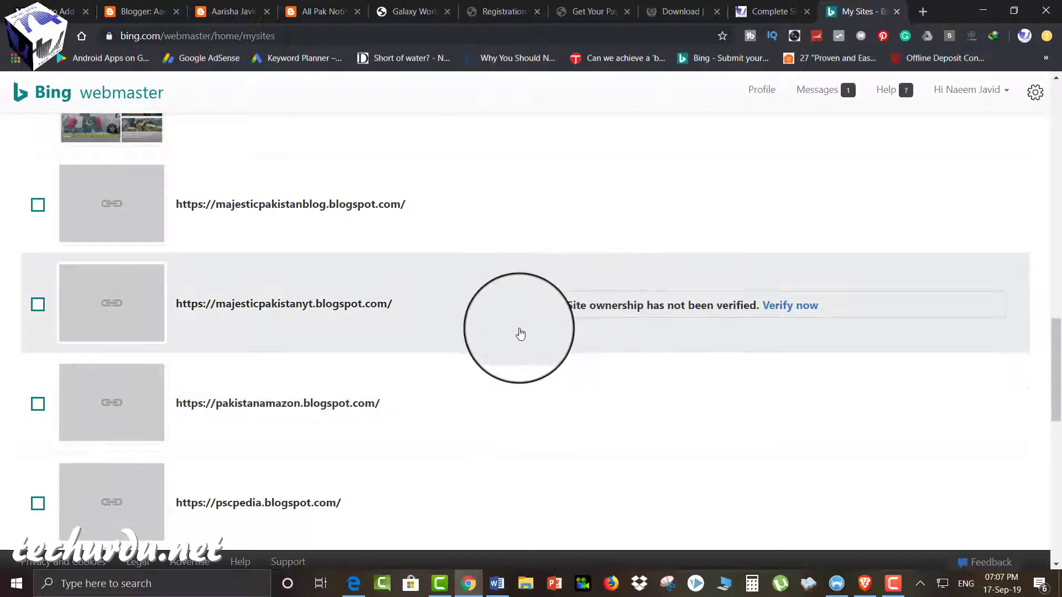
pyautogui.scroll(-10, 521, 334)
pyautogui.scroll(5, 521, 332)
pyautogui.scroll(10, 521, 333)
pyautogui.click(519, 331)
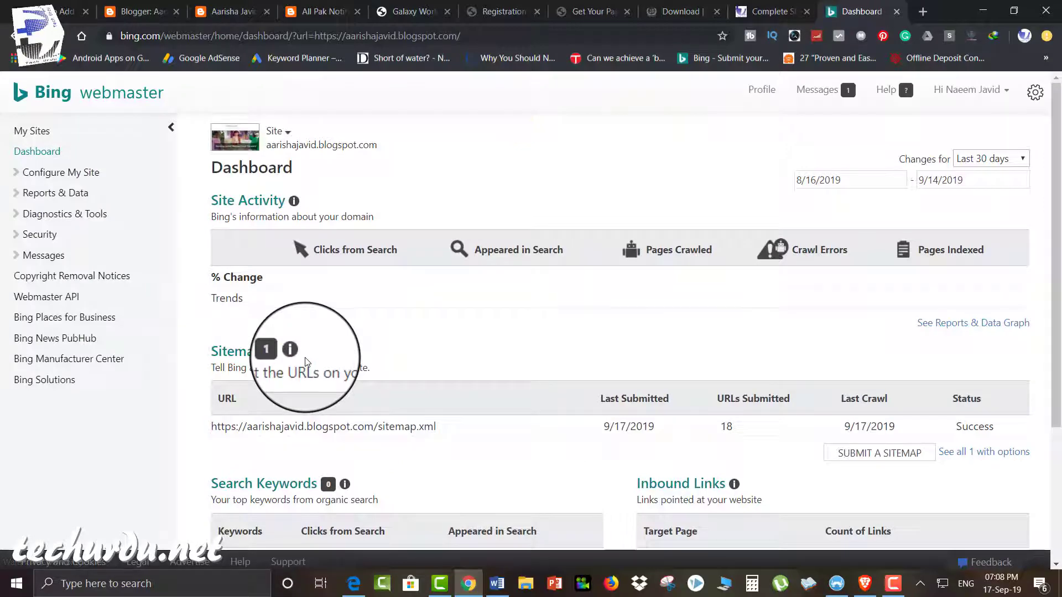
# Step: Examine the blog's dashboard, including its site activity, sitemaps, search keywords, inbound links and diagnostics sections
pyautogui.scroll(-3, 578, 360)
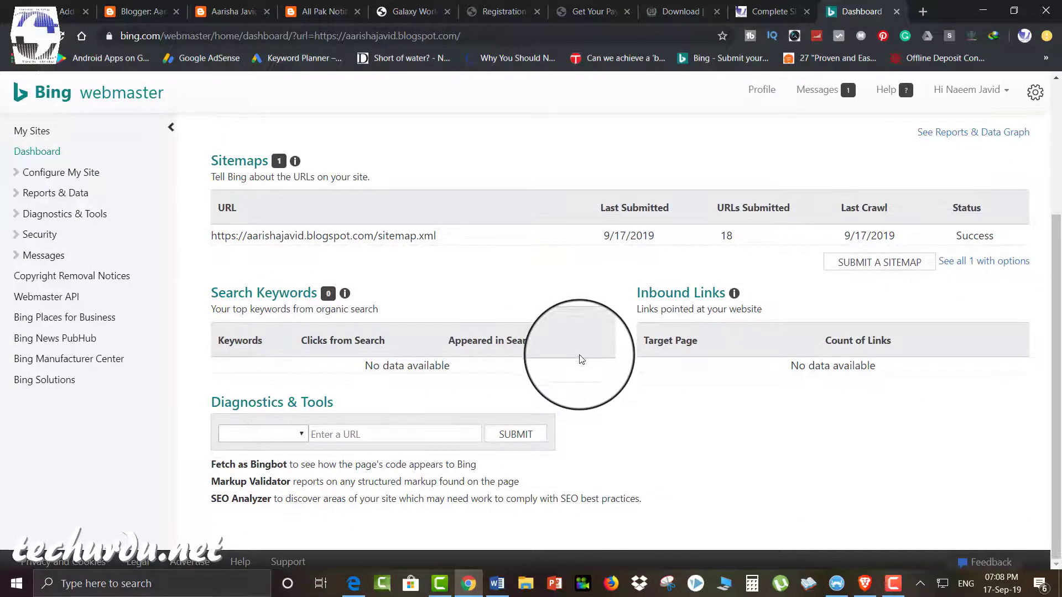
pyautogui.scroll(3, 579, 359)
pyautogui.scroll(-1, 446, 372)
pyautogui.scroll(-2, 449, 373)
pyautogui.moveTo(295, 163)
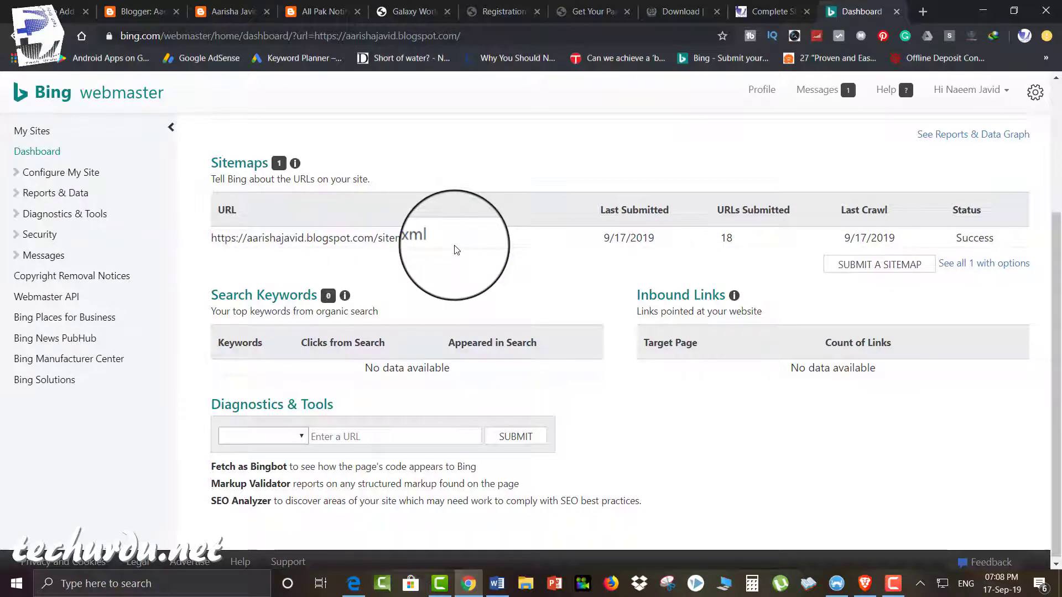
pyautogui.scroll(3, 521, 256)
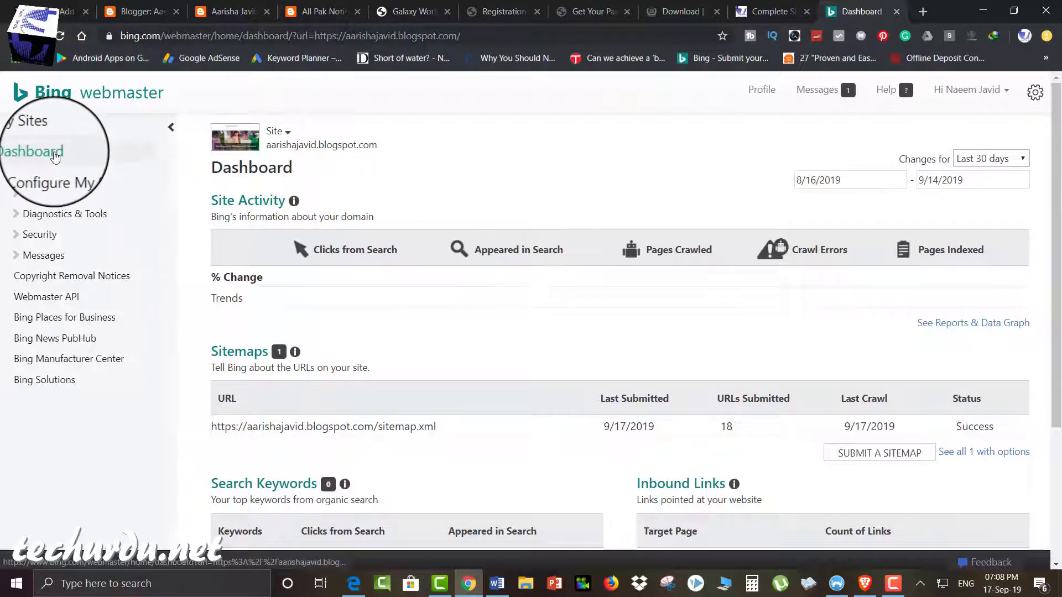
# Step: Submit the blog's sitemap by entering its full address ending in /sitemap.xml
pyautogui.scroll(-3, 628, 325)
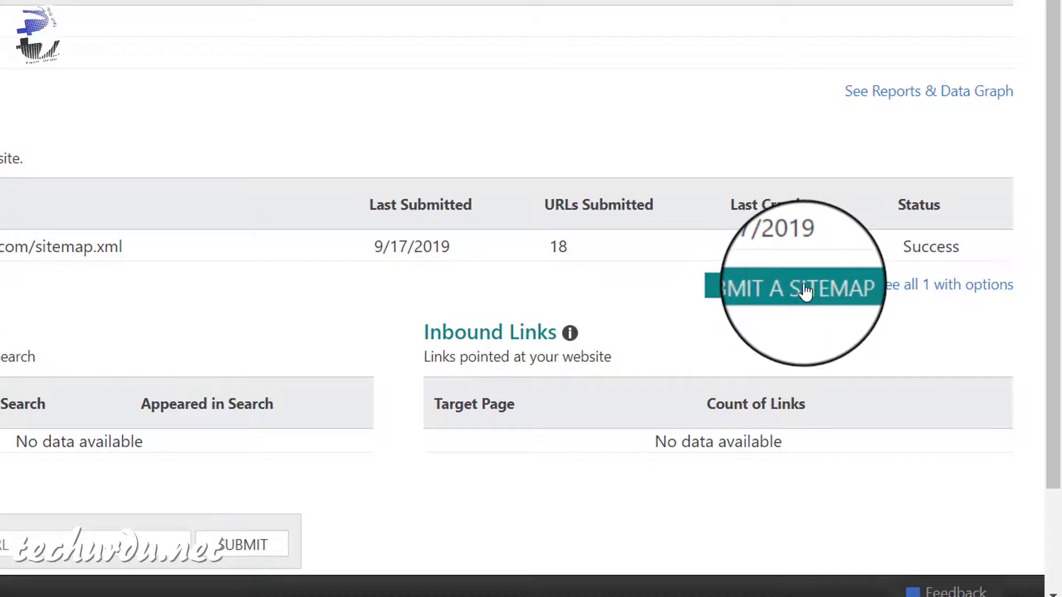
pyautogui.click(762, 291)
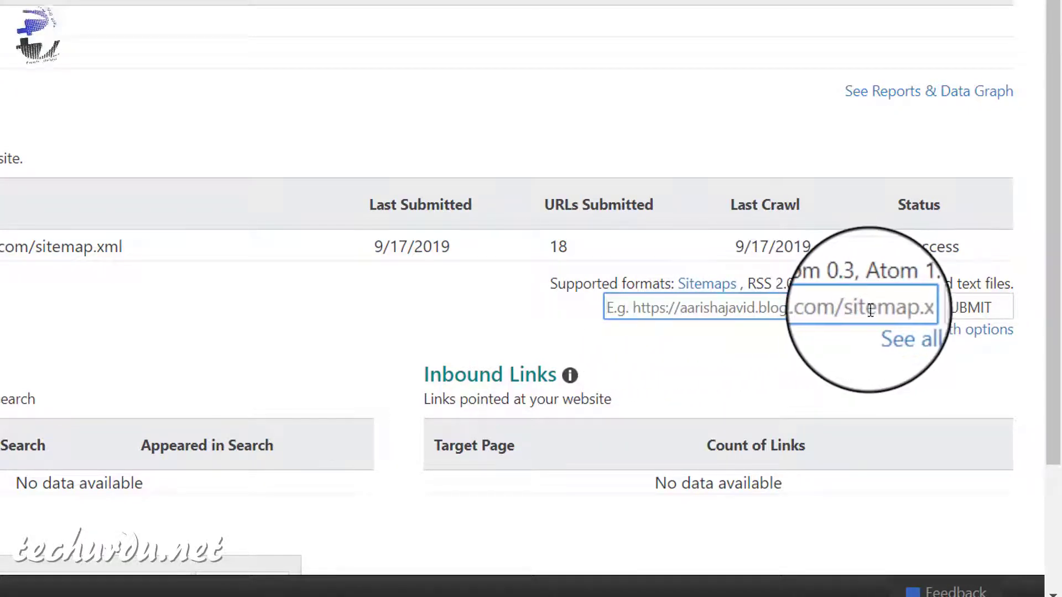
pyautogui.click(893, 310)
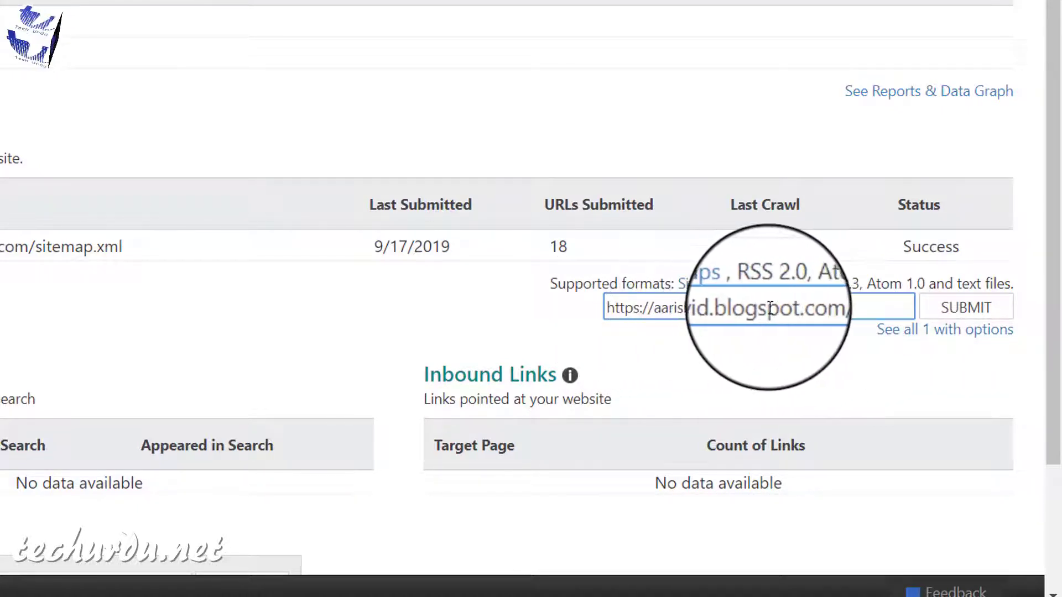
pyautogui.write('site')
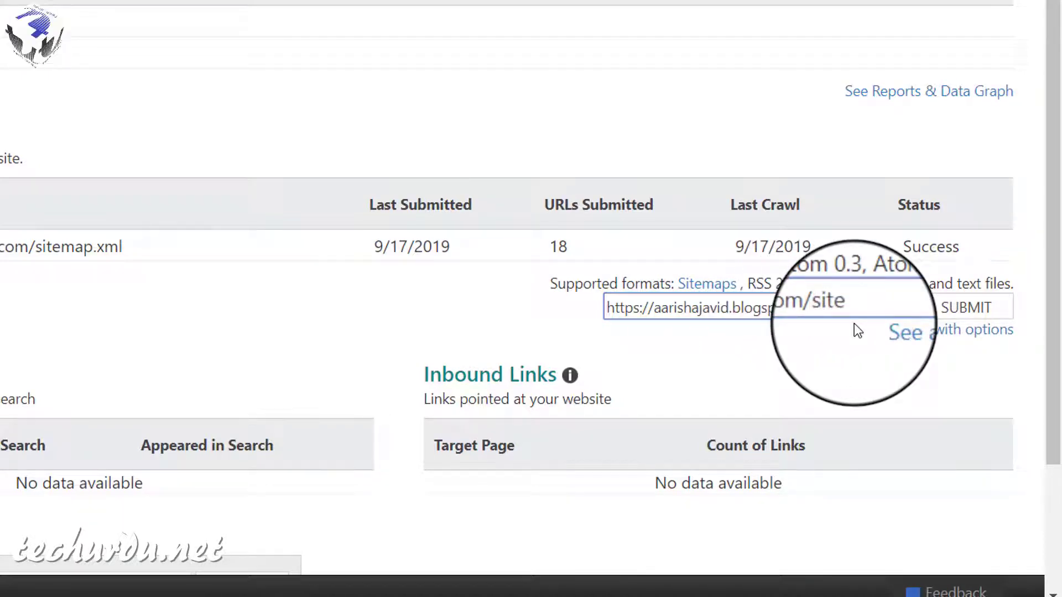
pyautogui.write('map.xml')
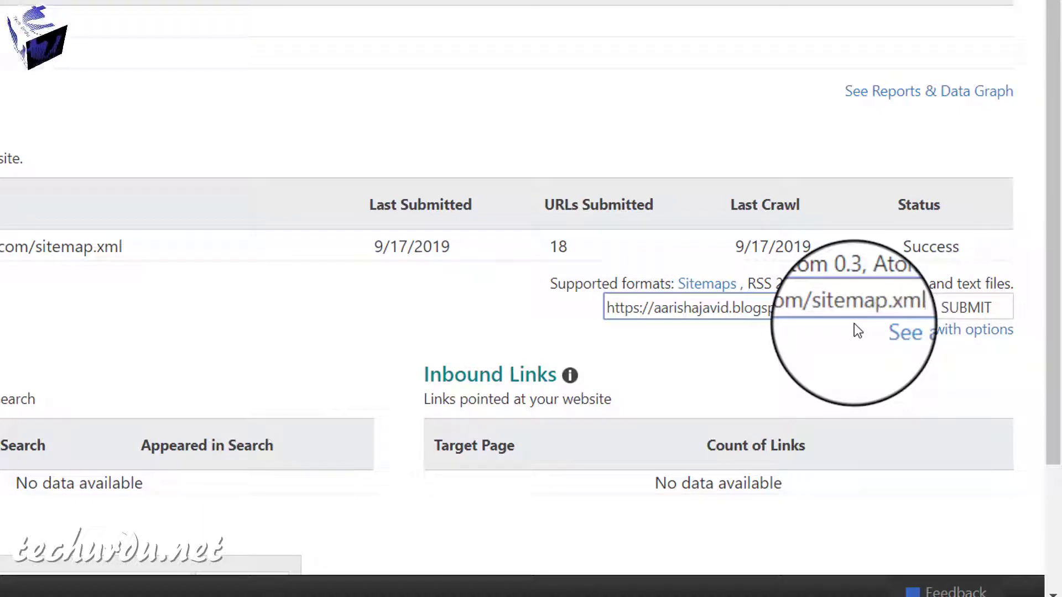
pyautogui.click(957, 310)
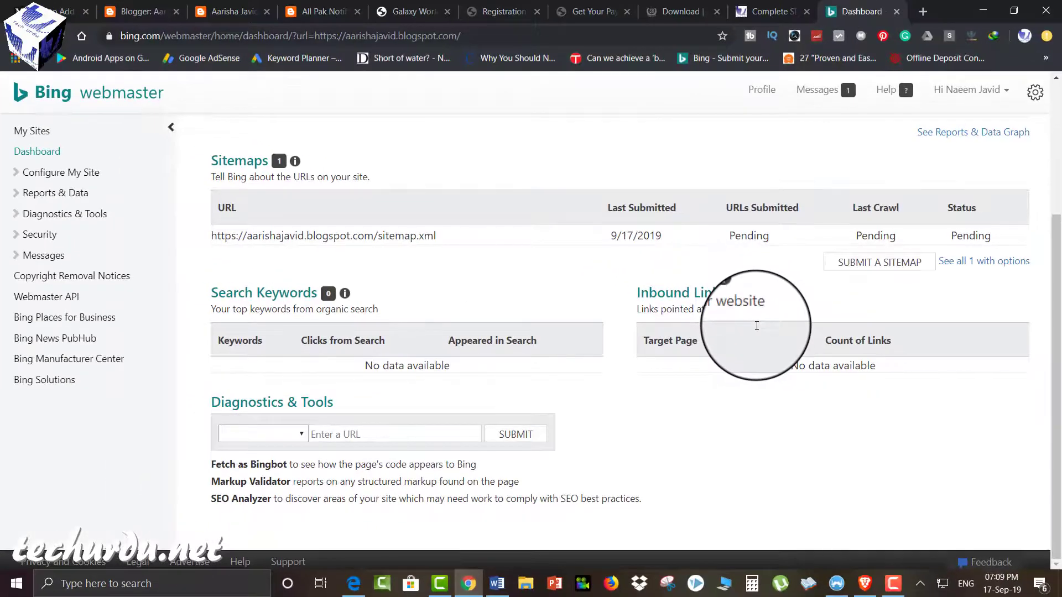
# Step: Open the blog's site configuration options and check its ownership verification page
pyautogui.scroll(3, 756, 326)
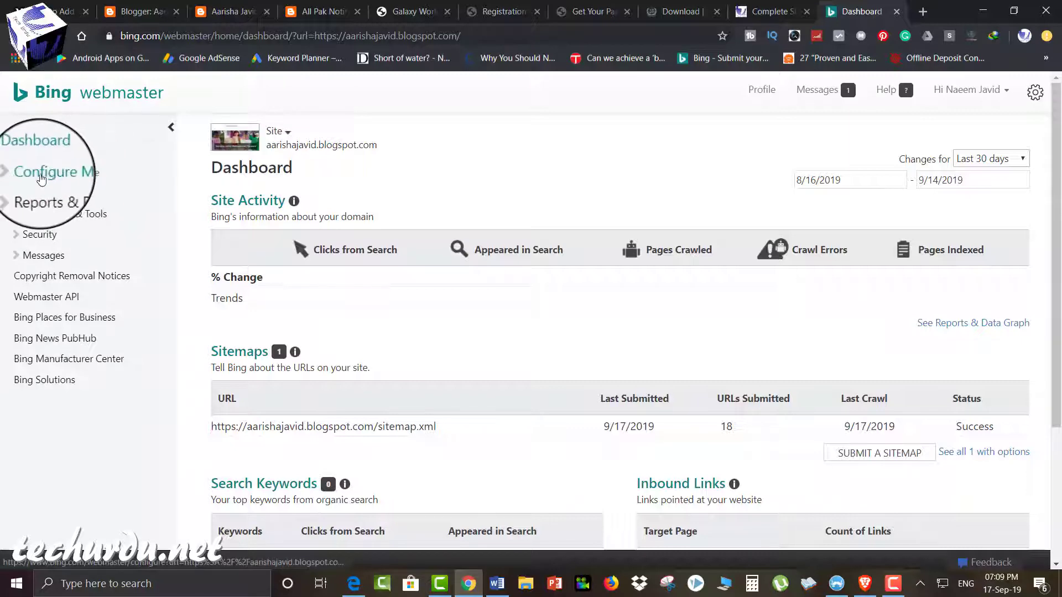
pyautogui.click(71, 176)
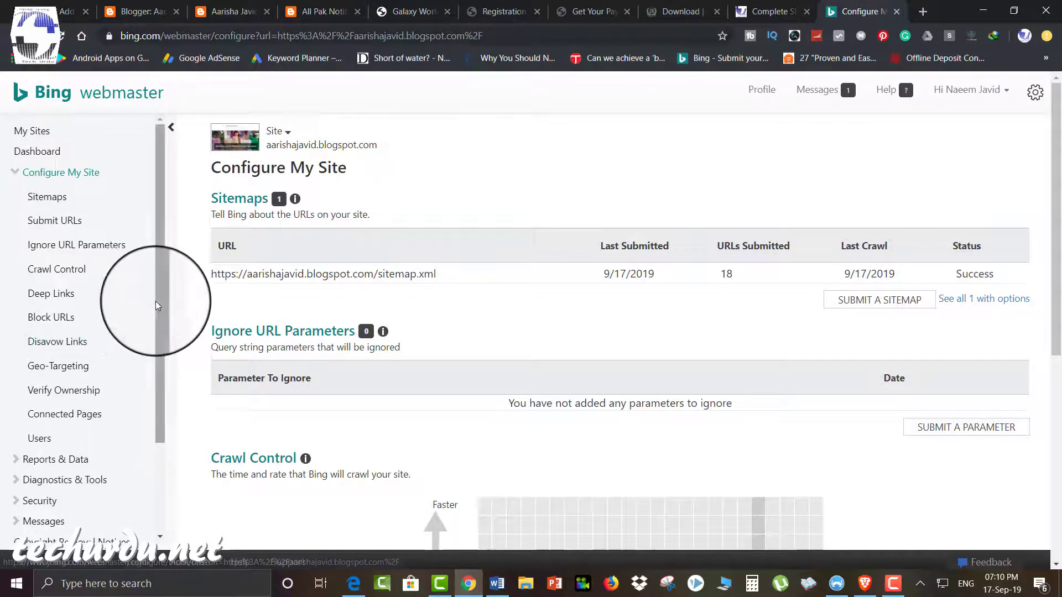
pyautogui.moveTo(157, 300); pyautogui.dragTo(158, 368)
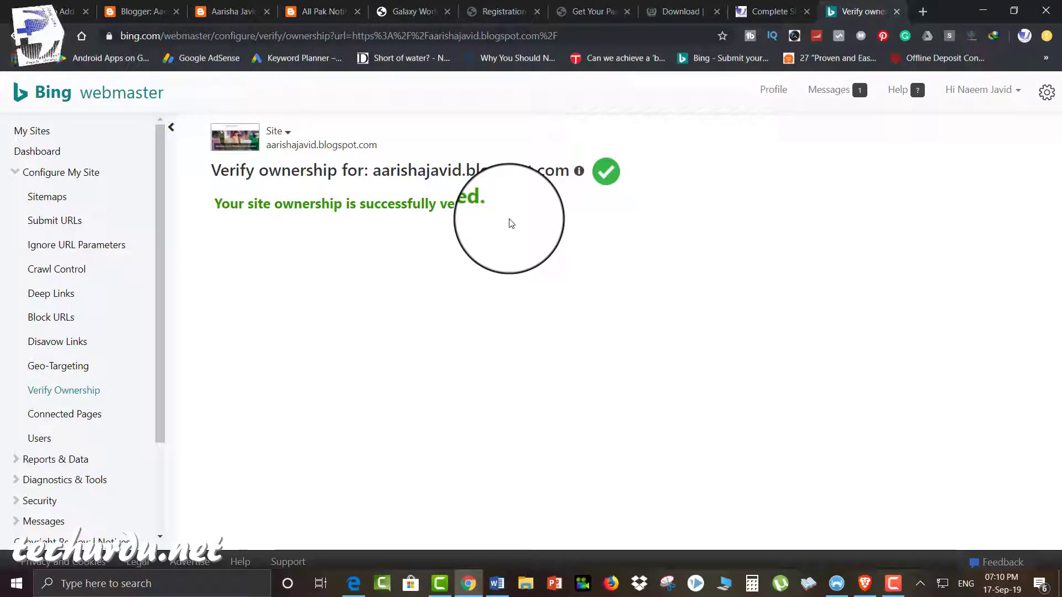
# Step: Return to My Sites, find the unverified freeessays4competativeexams.blogspot.com site and open its ownership verification page
pyautogui.click(16, 174)
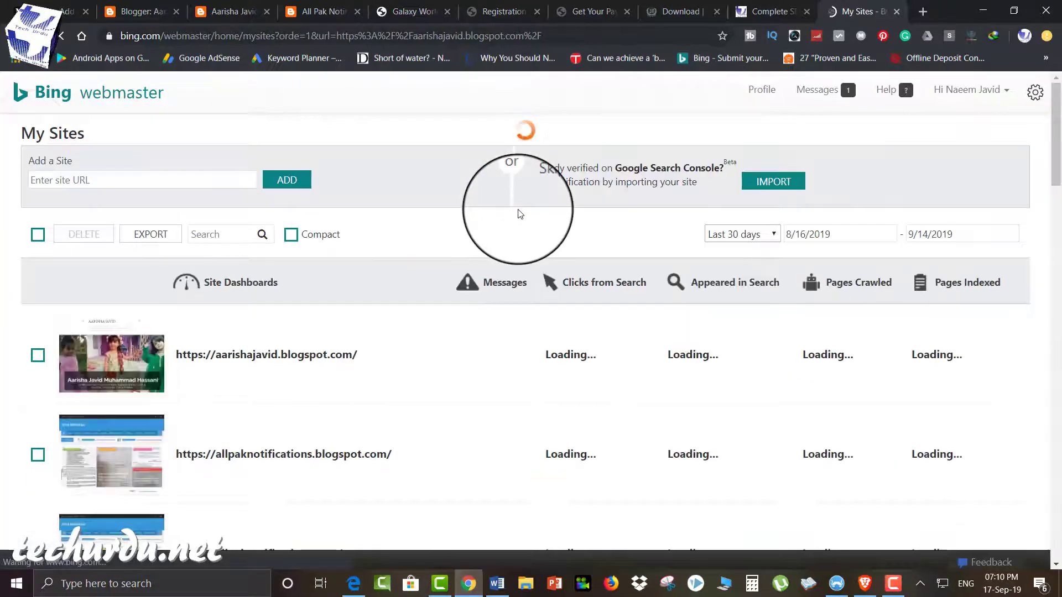
pyautogui.scroll(-1, 520, 214)
pyautogui.scroll(-12, 520, 213)
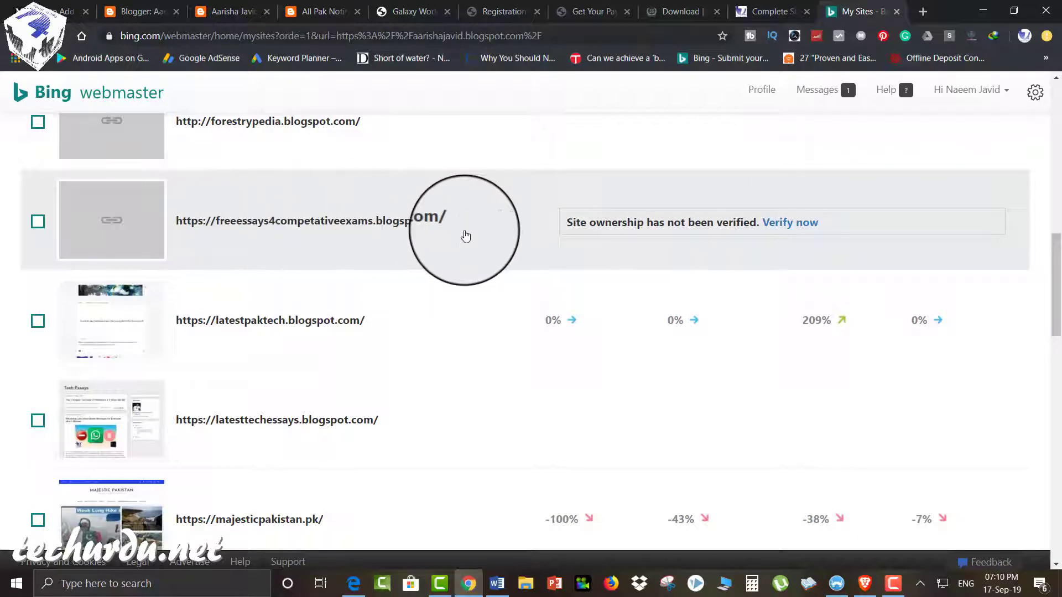
pyautogui.scroll(-3, 466, 236)
pyautogui.scroll(-5, 466, 236)
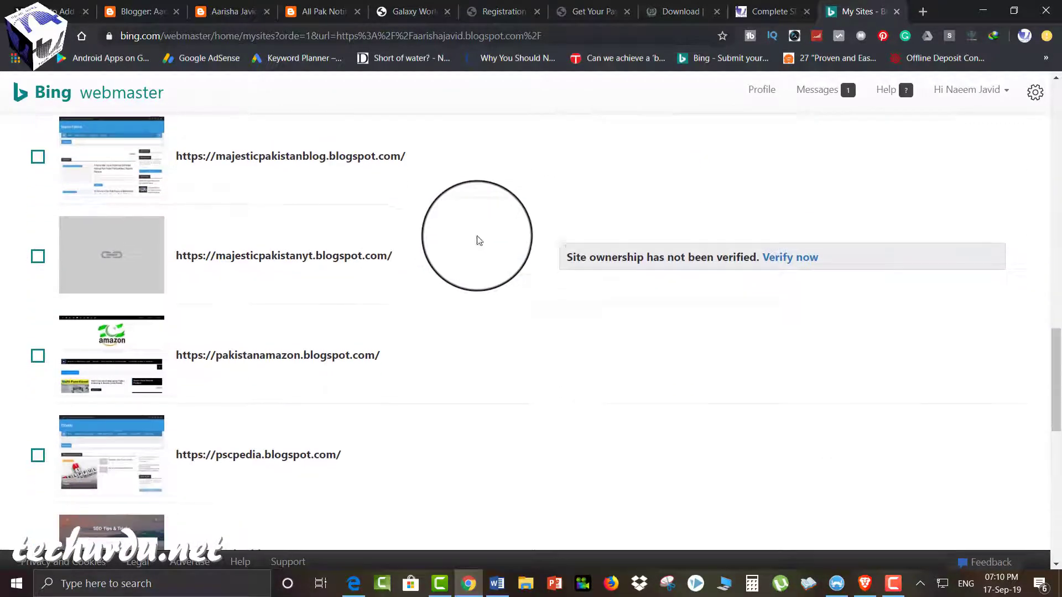
pyautogui.scroll(-11, 570, 275)
pyautogui.scroll(7, 569, 275)
pyautogui.scroll(14, 569, 276)
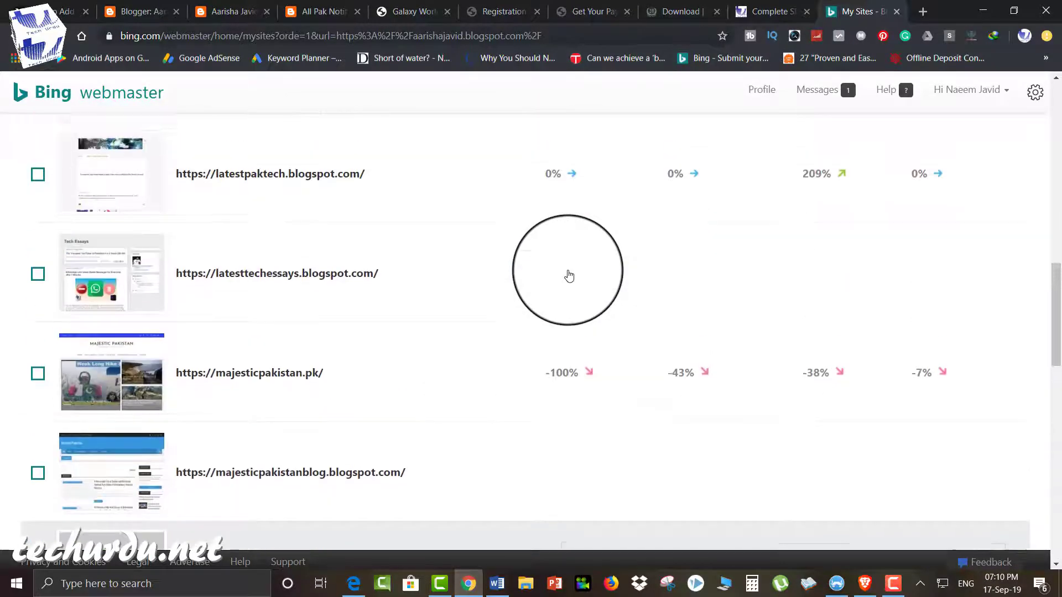
pyautogui.scroll(-2, 569, 276)
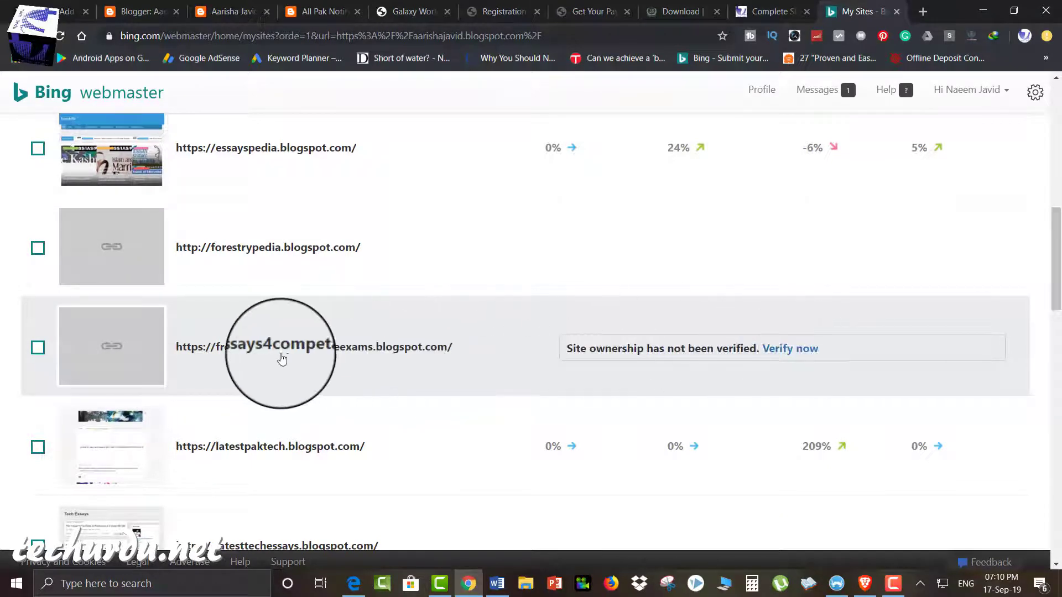
pyautogui.click(787, 354)
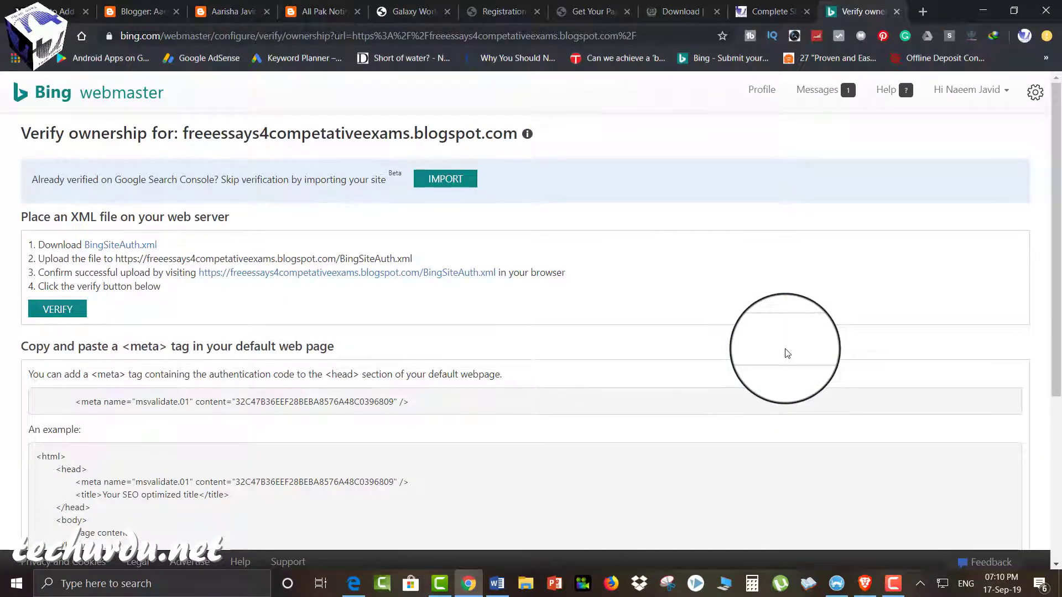
# Step: Review the offered verification methods and copy the msvalidate.01 meta tag for the site
pyautogui.scroll(-1, 786, 354)
pyautogui.scroll(-4, 410, 331)
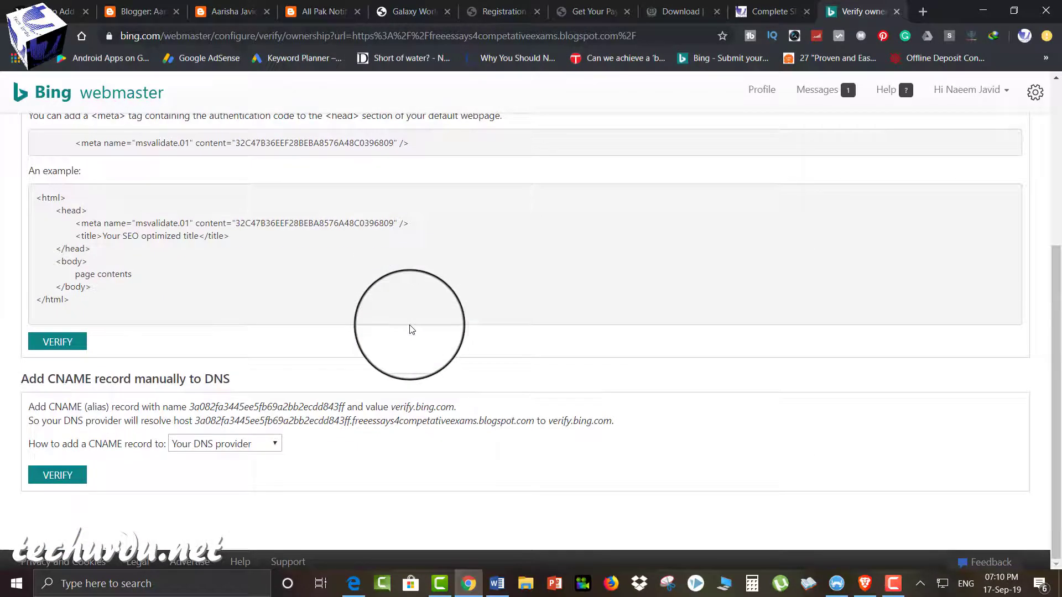
pyautogui.scroll(5, 410, 330)
pyautogui.scroll(-2, 410, 327)
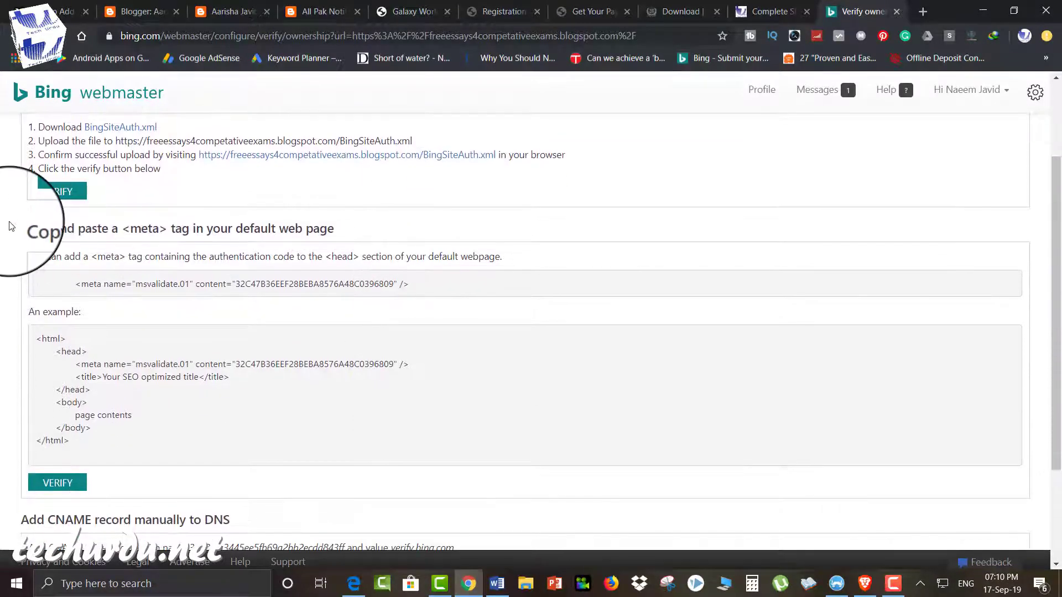
pyautogui.moveTo(71, 283); pyautogui.dragTo(409, 284)
pyautogui.rightClick(392, 282)
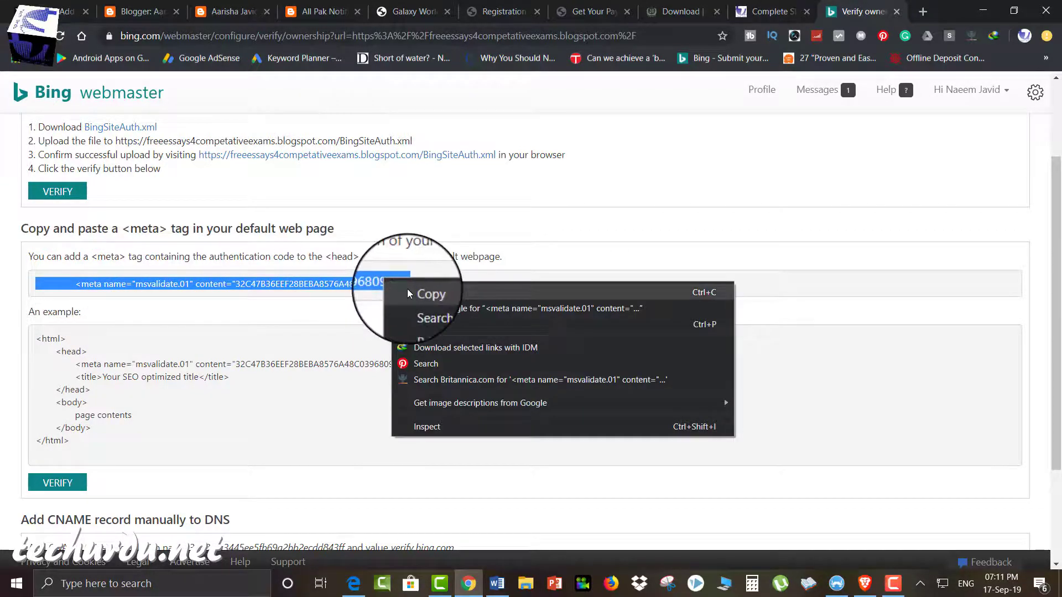
pyautogui.click(407, 289)
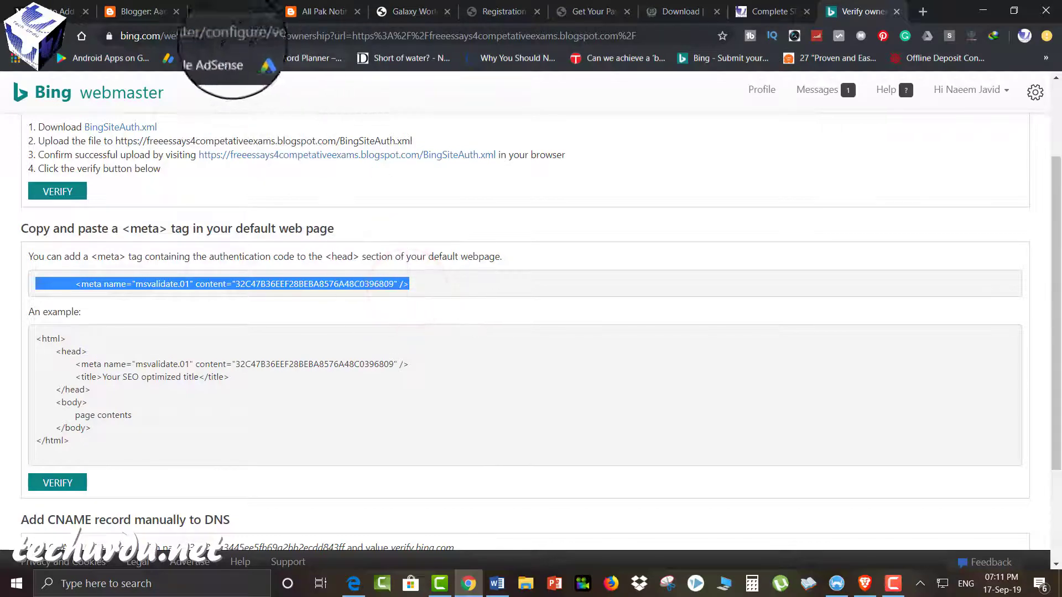
# Step: Switch to Blogger, select the Tech Essays blog and open its theme's HTML for editing
pyautogui.click(141, 11)
pyautogui.click(63, 130)
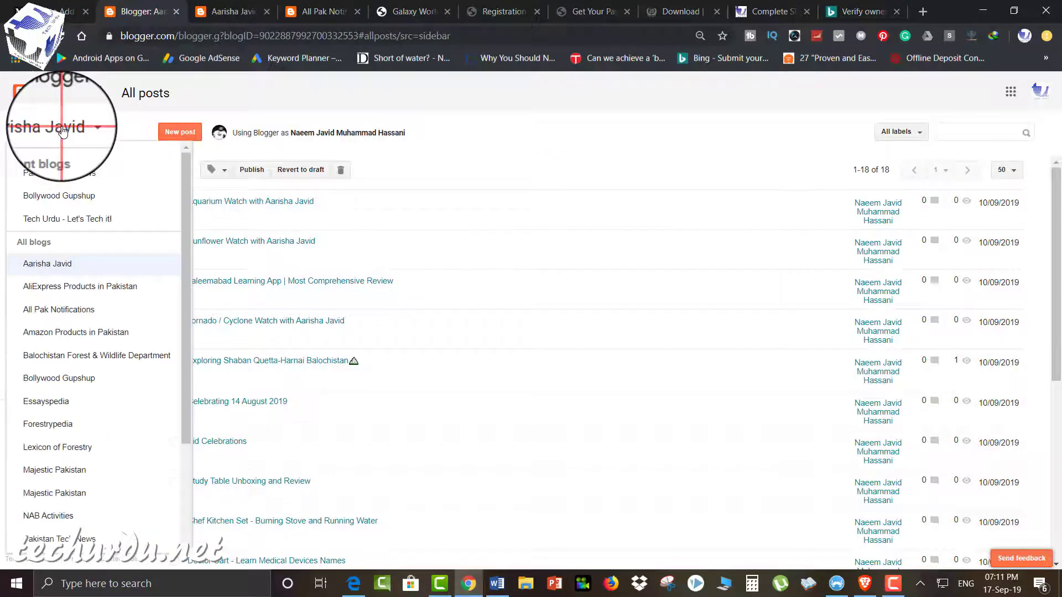
pyautogui.scroll(-6, 64, 239)
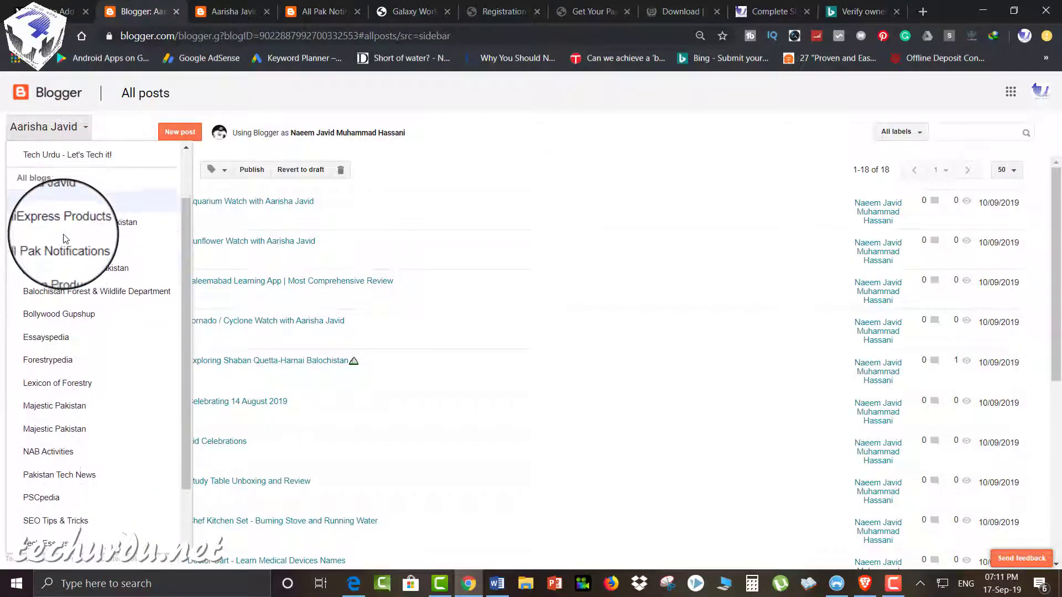
pyautogui.click(172, 368)
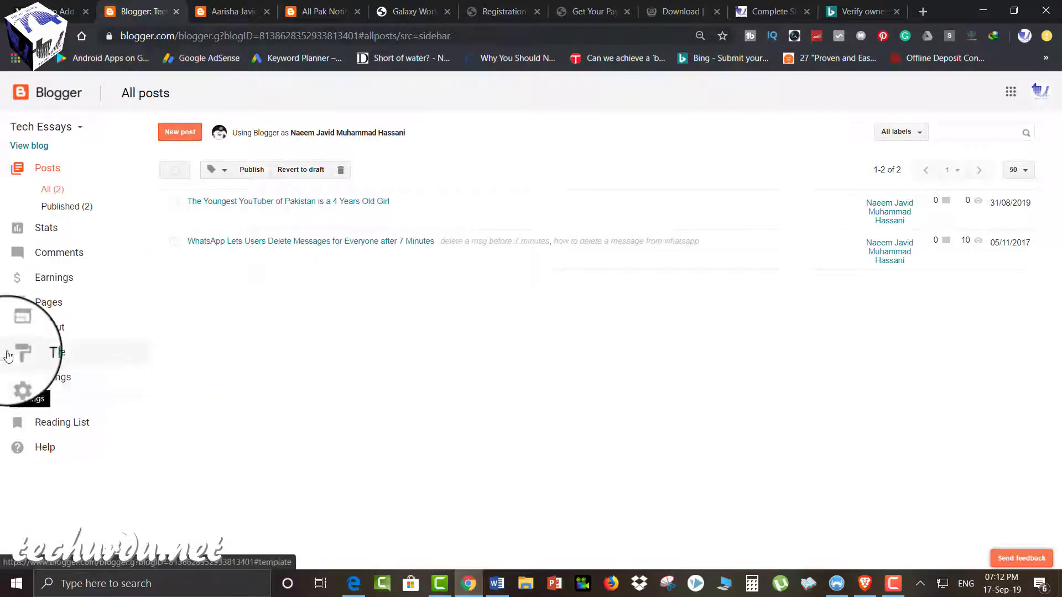
pyautogui.click(41, 352)
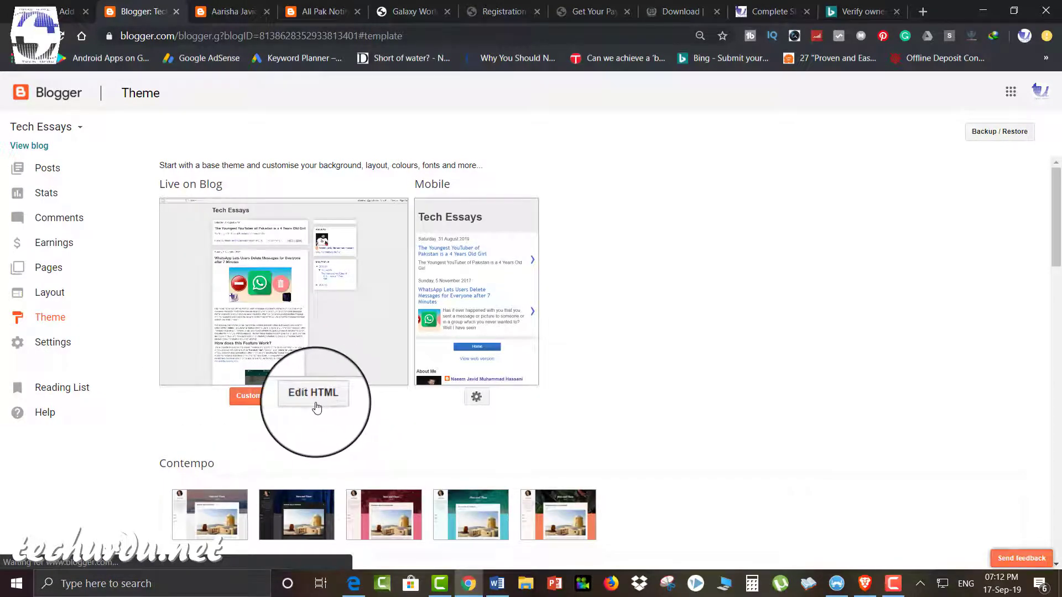
pyautogui.click(313, 394)
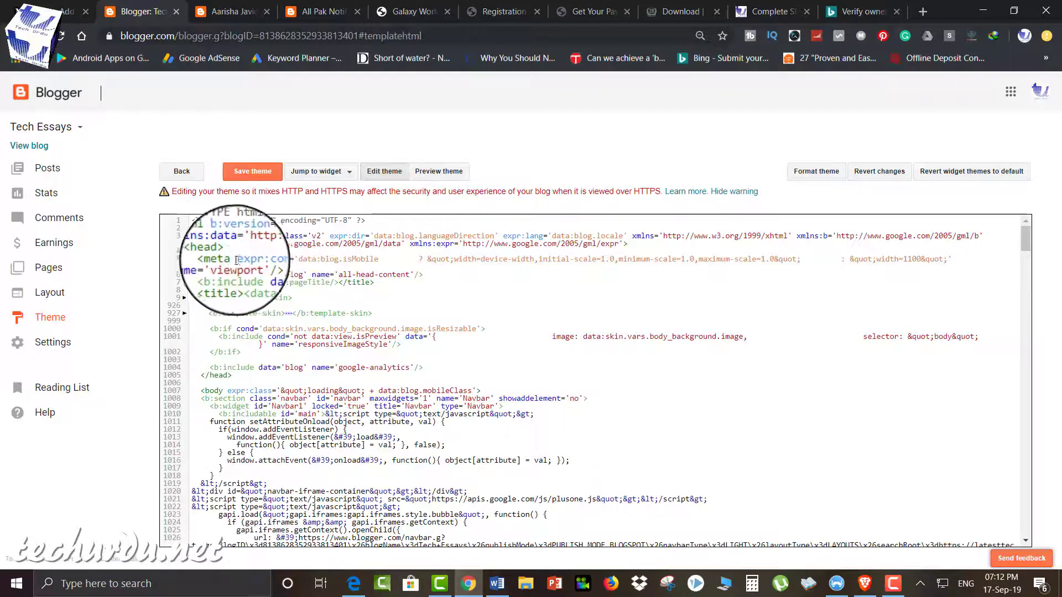
# Step: Search the theme's HTML for "head" to locate the opening <head> tag
pyautogui.click(195, 254)
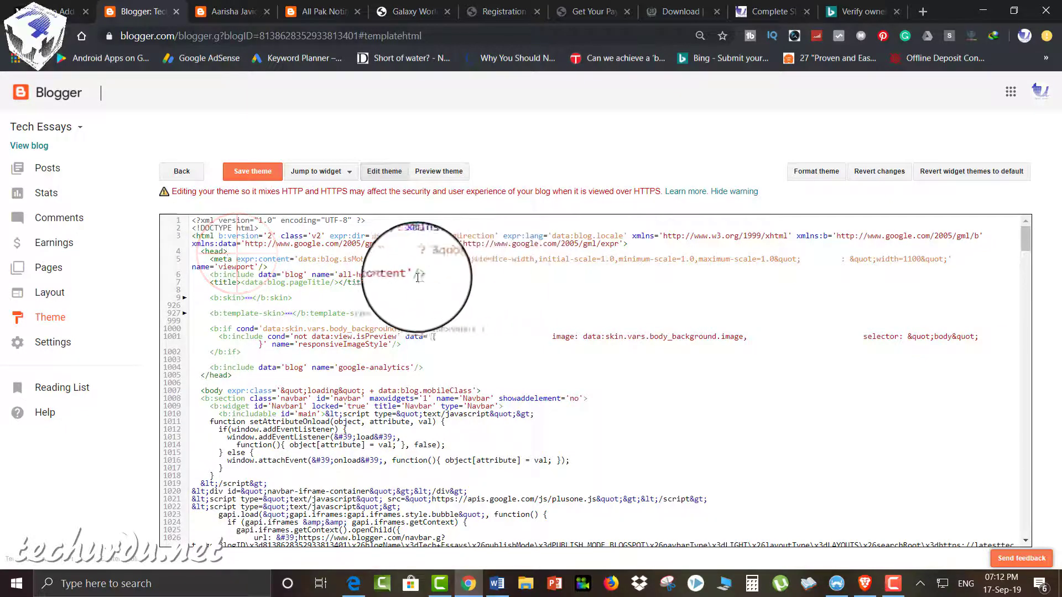
pyautogui.hotkey('ctrl', 'f')
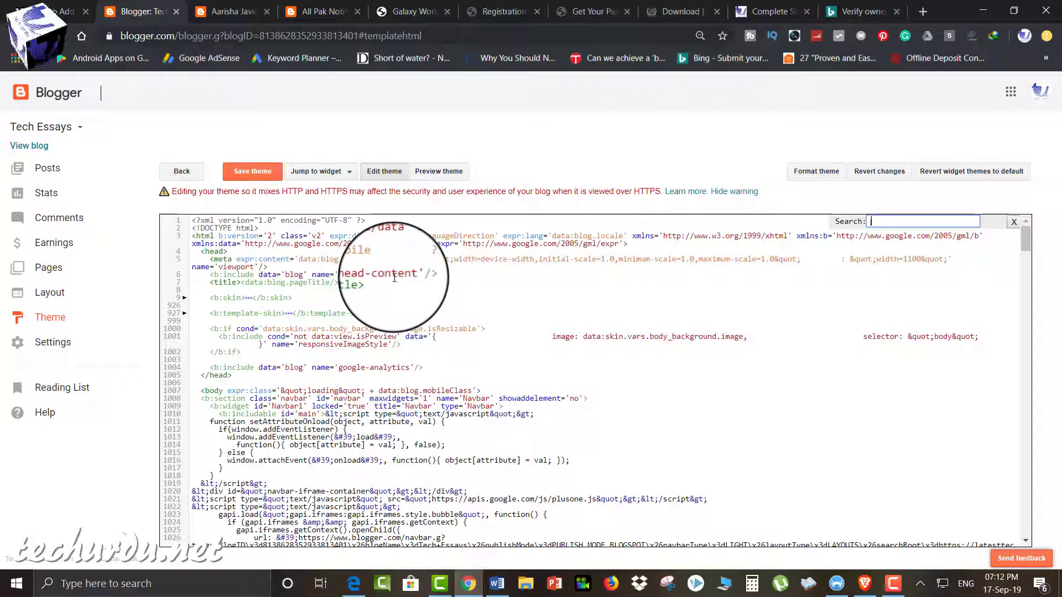
pyautogui.click(254, 229)
pyautogui.click(889, 222)
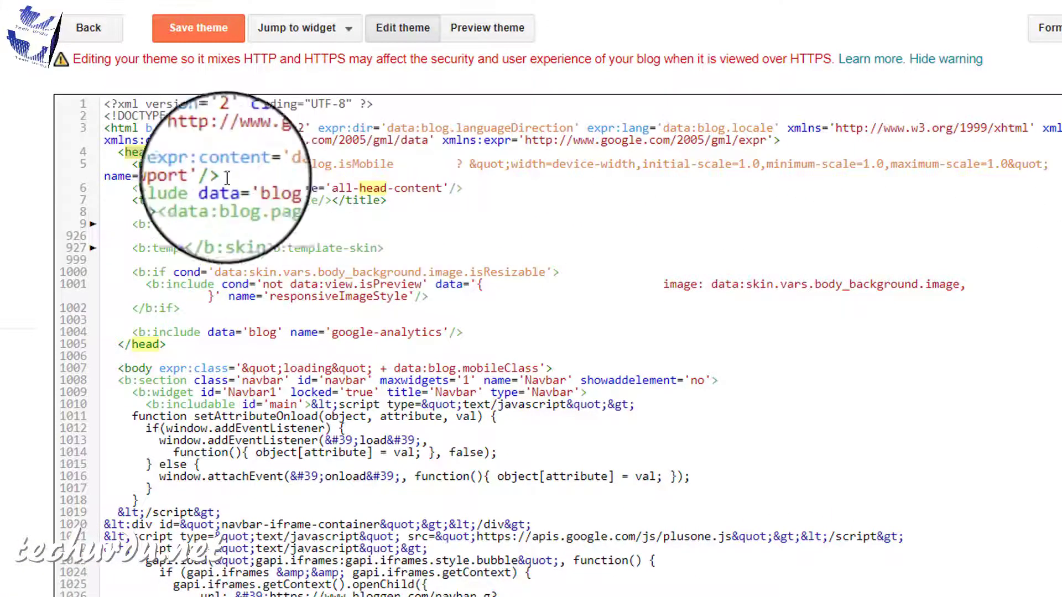
# Step: Paste the copied msvalidate.01 verification meta tag on a new line directly below the opening <head> tag and save the theme
pyautogui.click(171, 152)
pyautogui.press('Return')
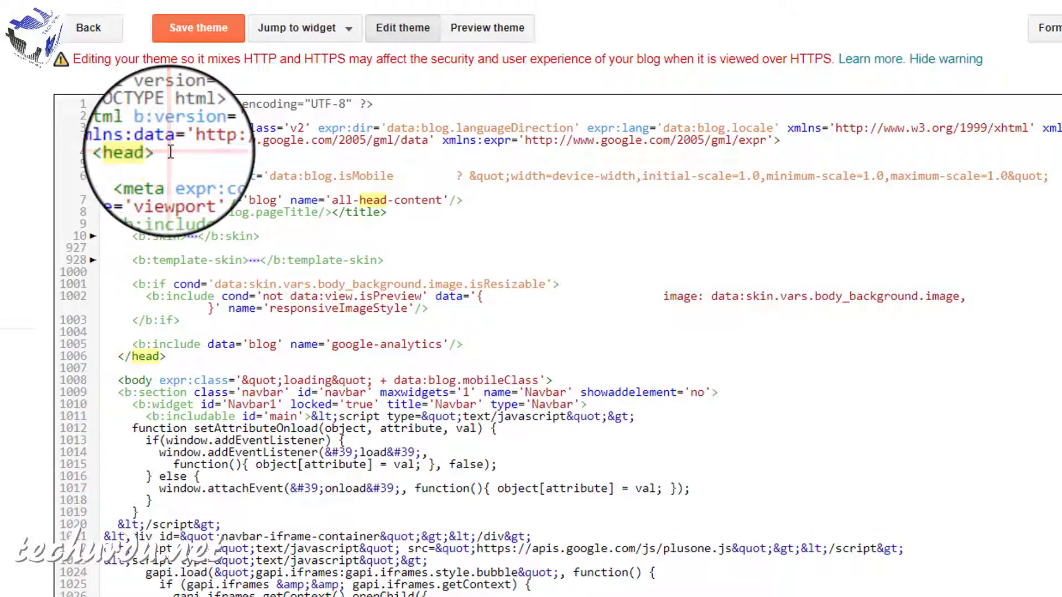
pyautogui.hotkey('ctrl', 'v')
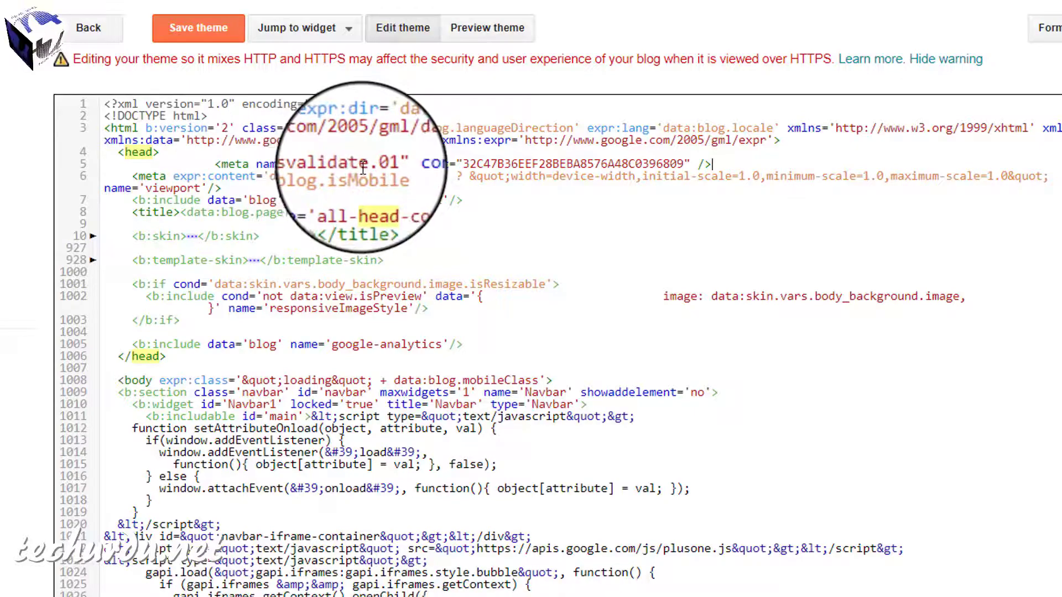
pyautogui.click(180, 28)
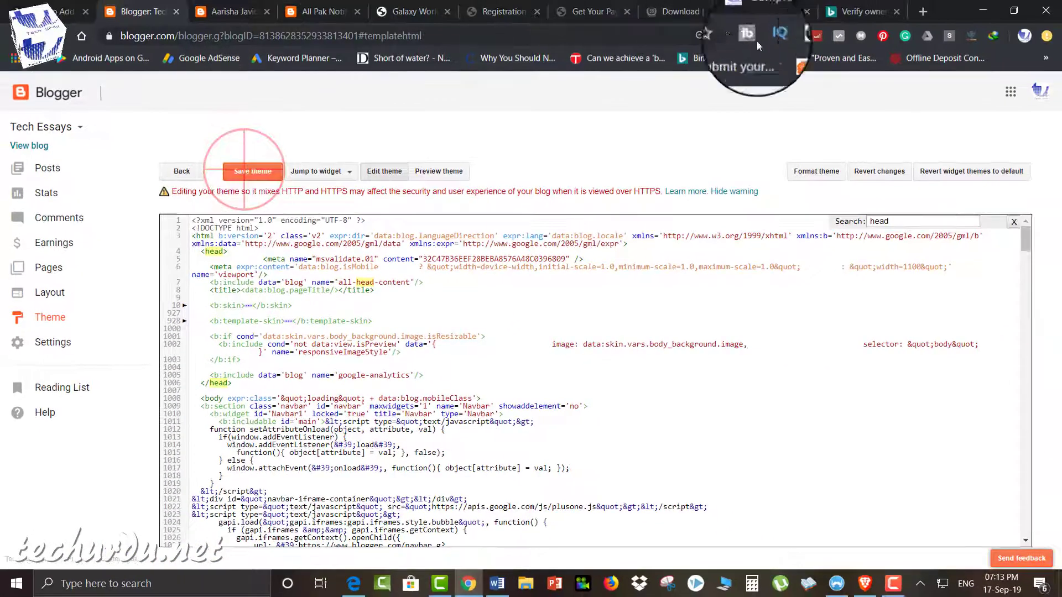
# Step: Switch back to Bing Webmaster Tools and try to verify freeessays4competativeexams.blogspot.com with the meta tag method
pyautogui.click(855, 13)
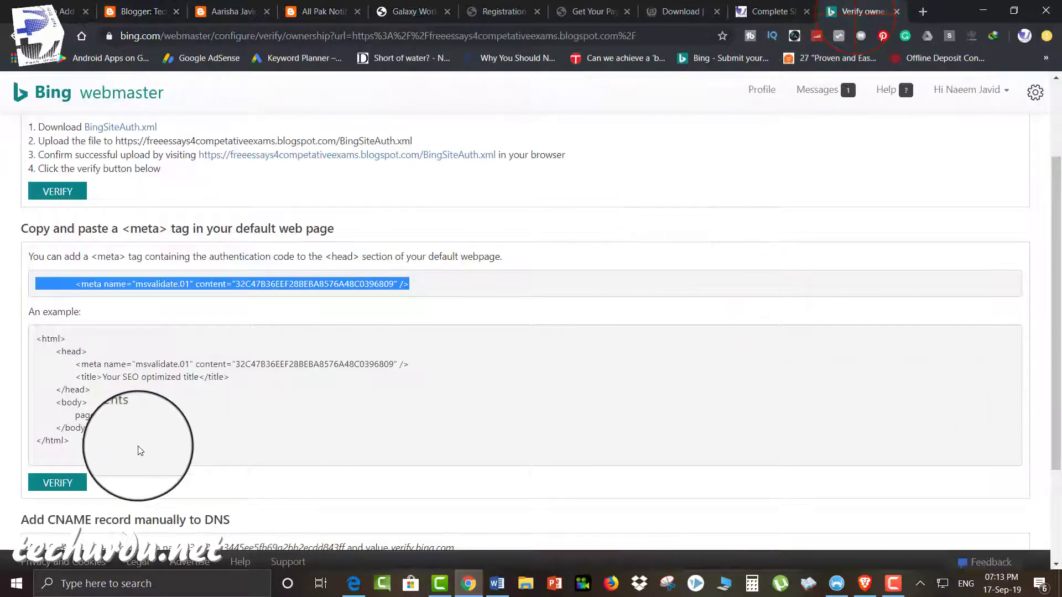
pyautogui.scroll(-1, 138, 450)
pyautogui.scroll(-1, 140, 451)
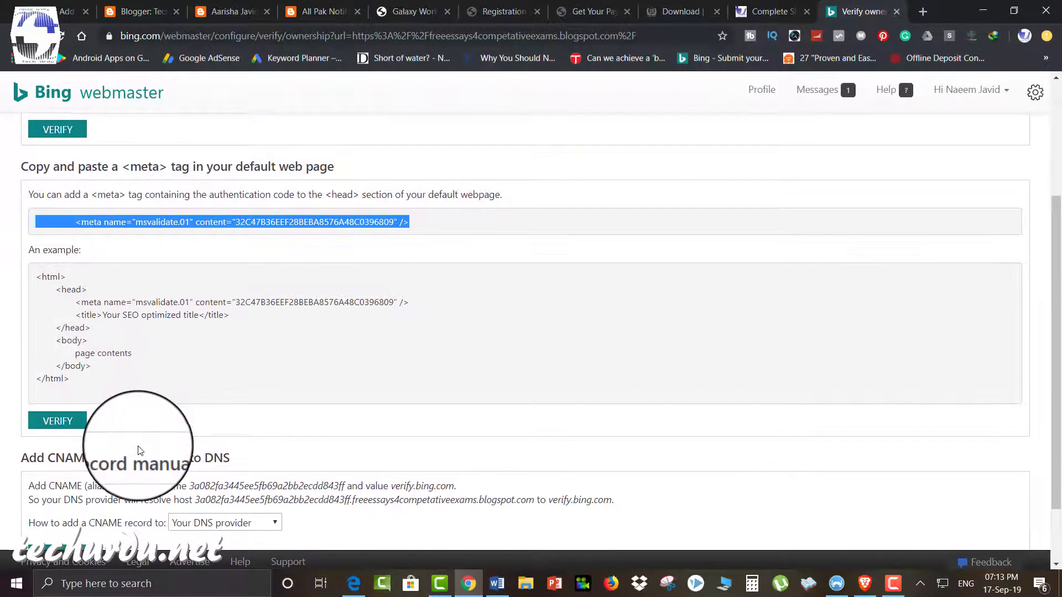
pyautogui.click(62, 425)
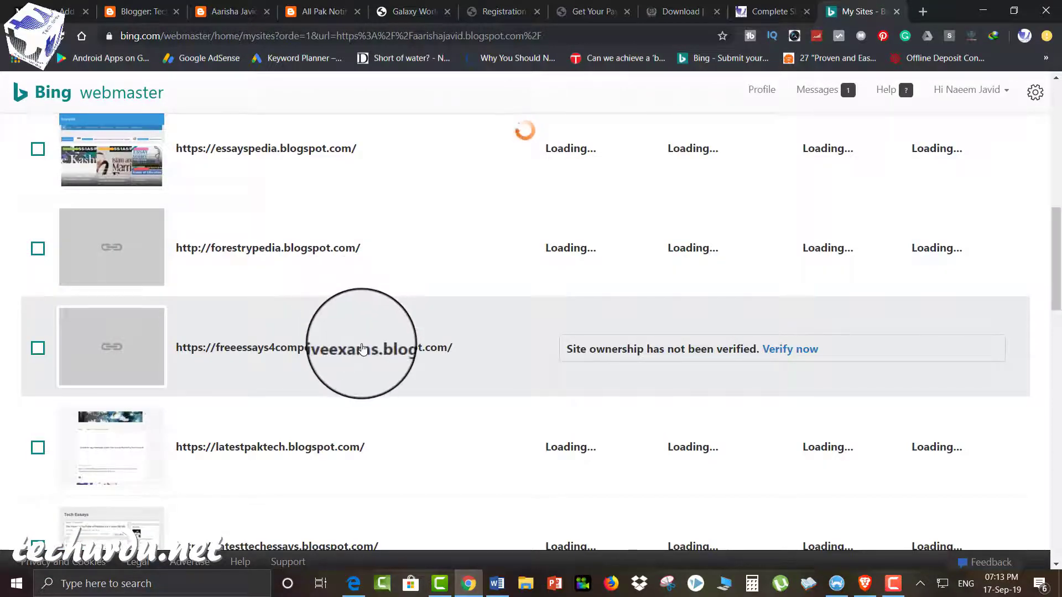
# Step: Find latesttechessays.blogspot.com in My Sites, open its dashboard and review its site activity and submitted sitemap
pyautogui.scroll(-3, 368, 387)
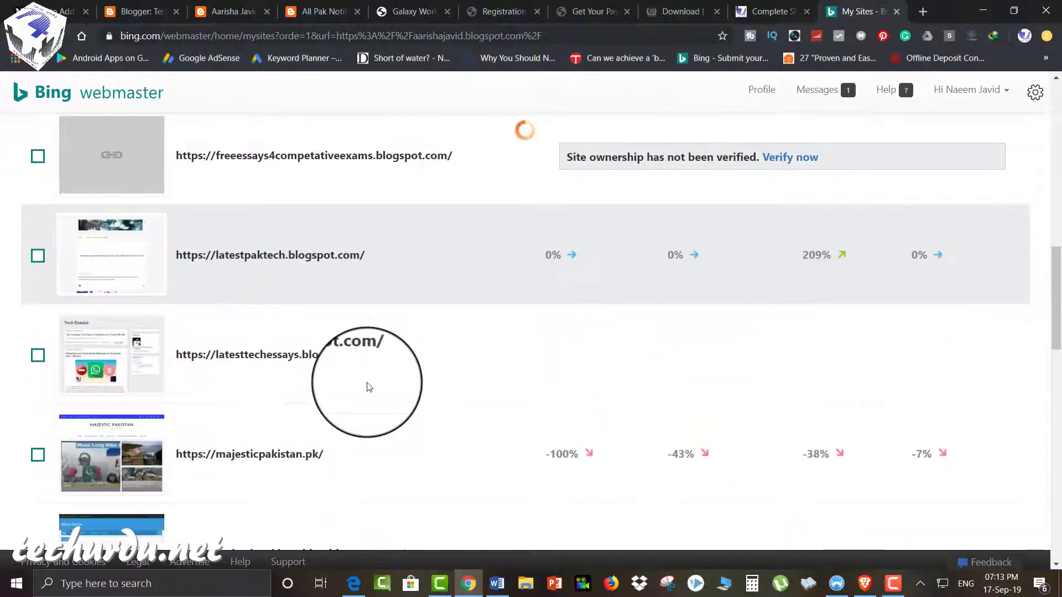
pyautogui.scroll(-5, 369, 387)
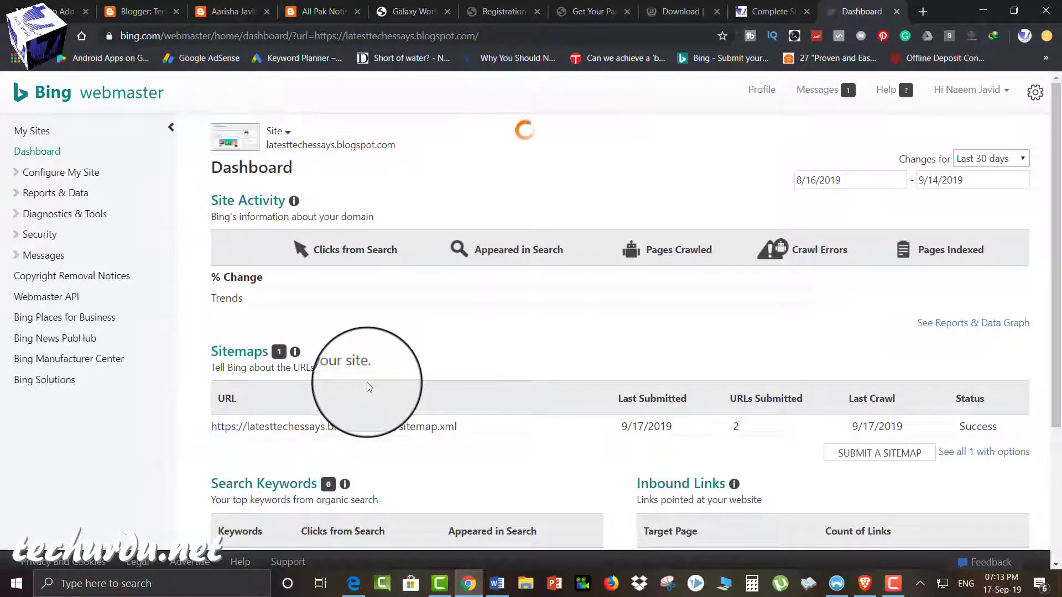
pyautogui.scroll(-2, 556, 337)
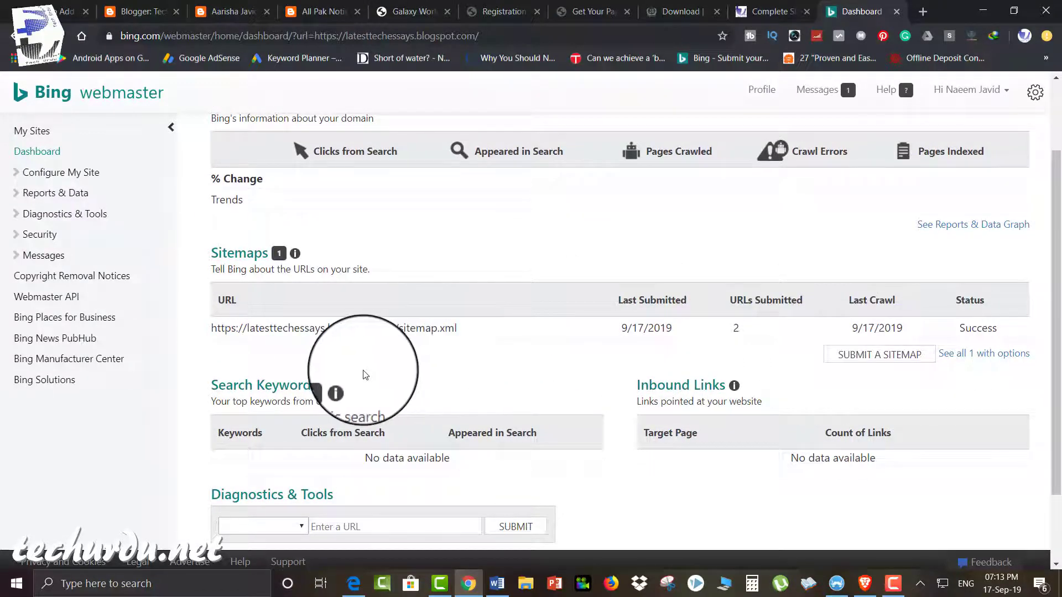
pyautogui.scroll(2, 365, 375)
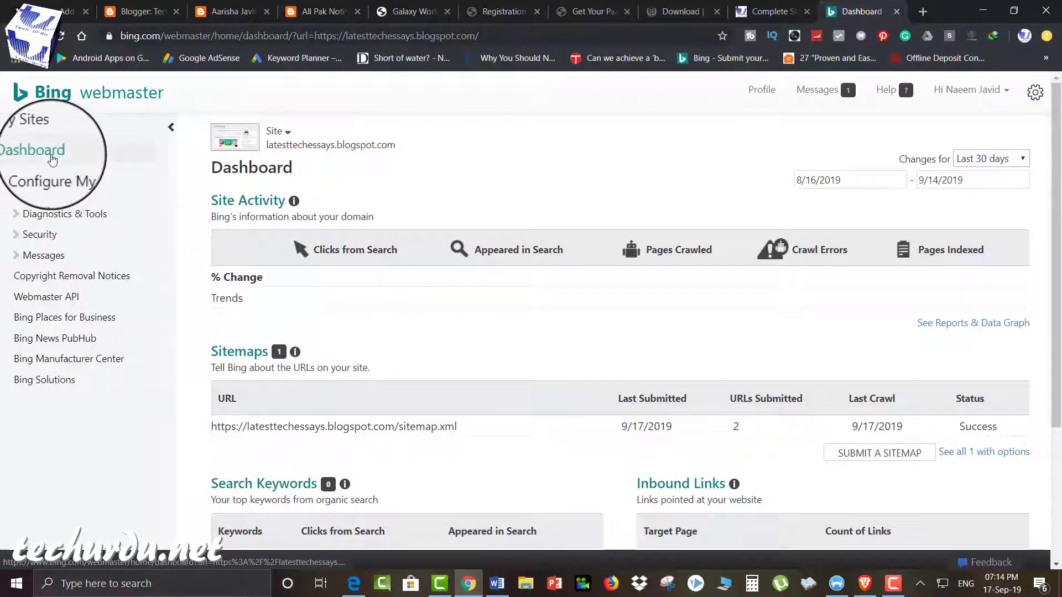
pyautogui.scroll(-1, 725, 371)
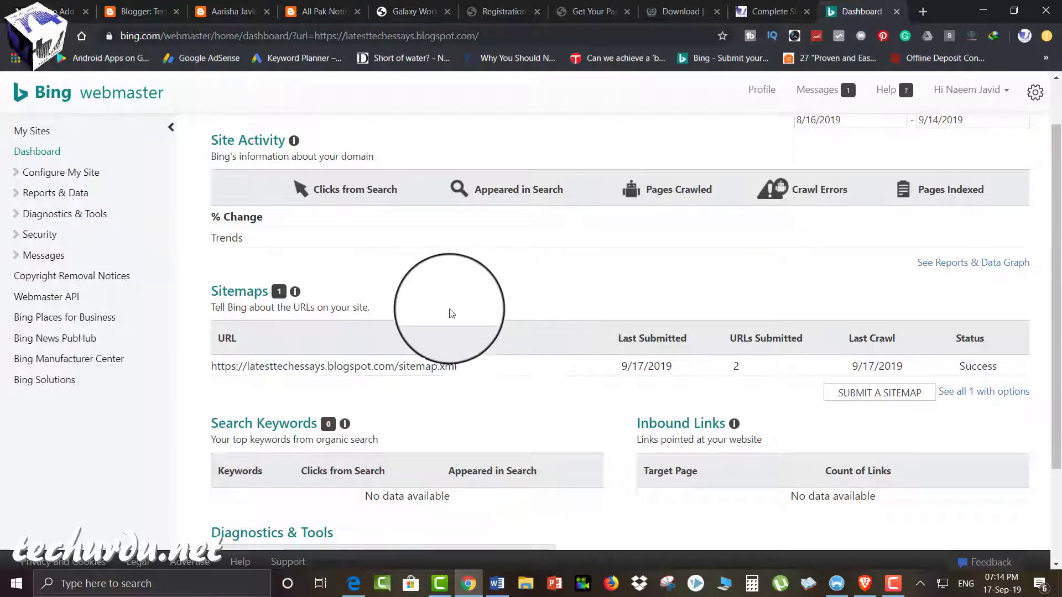
pyautogui.scroll(1, 464, 295)
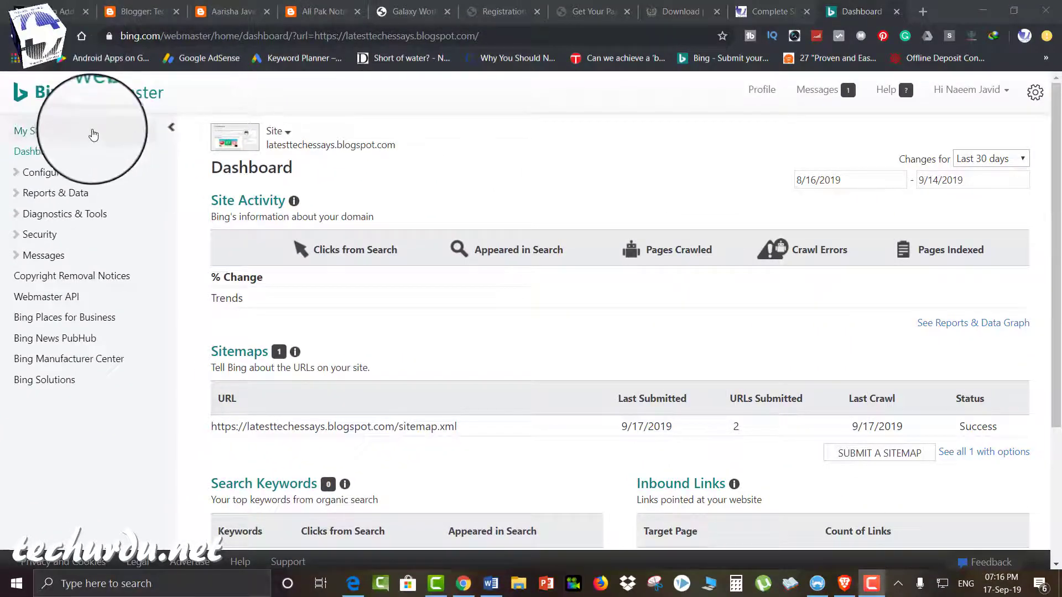
# Step: Return to My Sites and examine each site's verification status and changes in clicks, search appearances, crawled pages and indexed pages
pyautogui.click(92, 135)
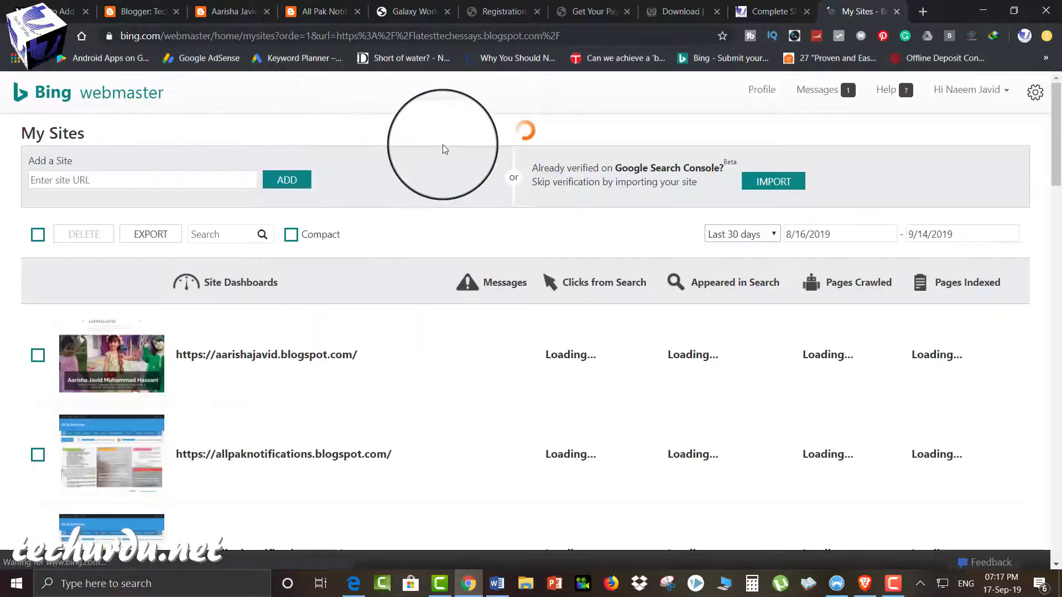
pyautogui.scroll(-6, 499, 398)
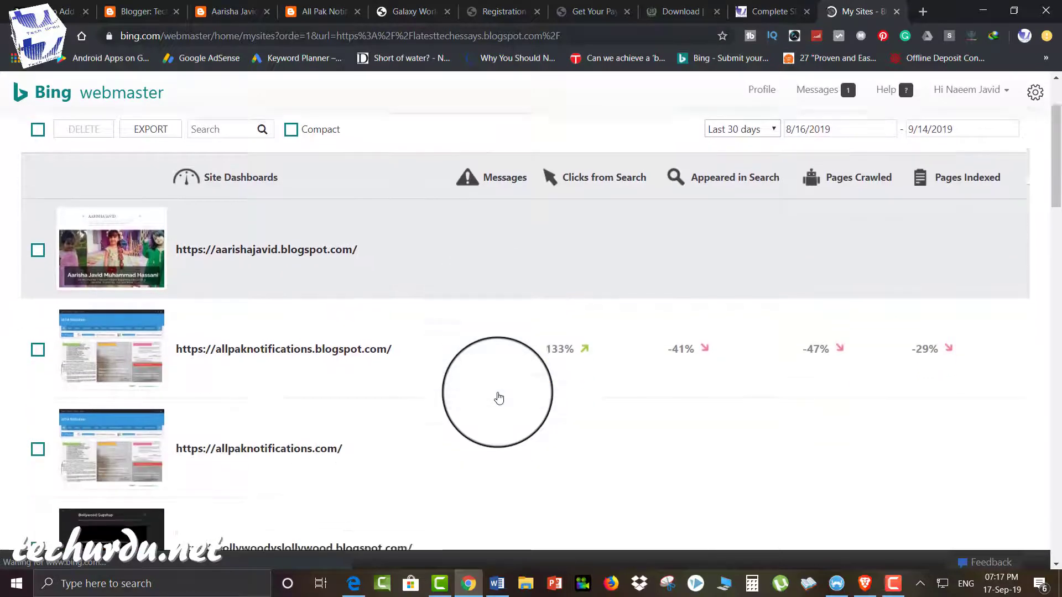
pyautogui.scroll(-8, 498, 397)
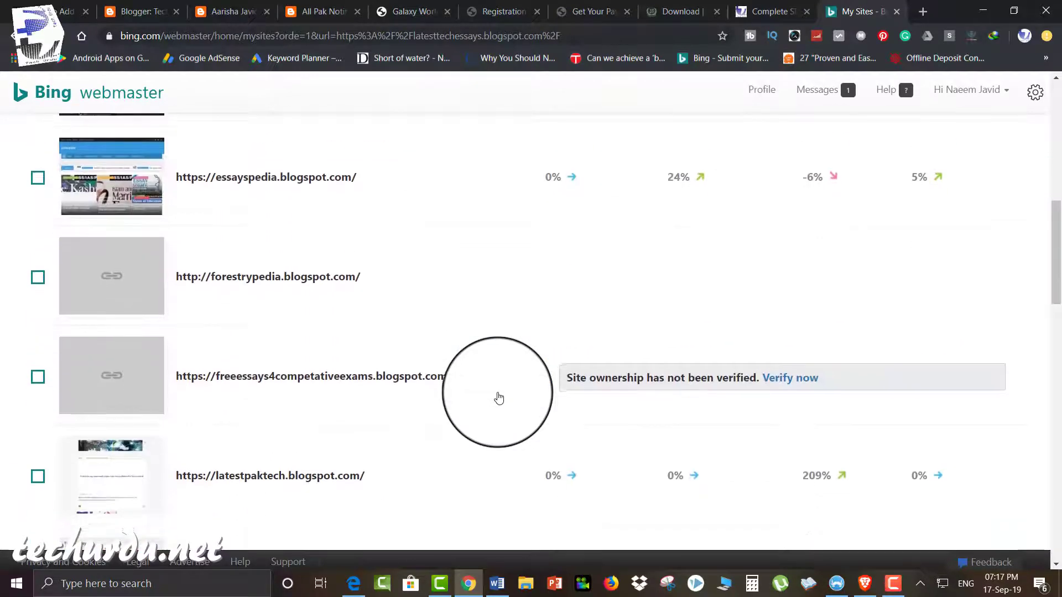
pyautogui.scroll(-10, 499, 398)
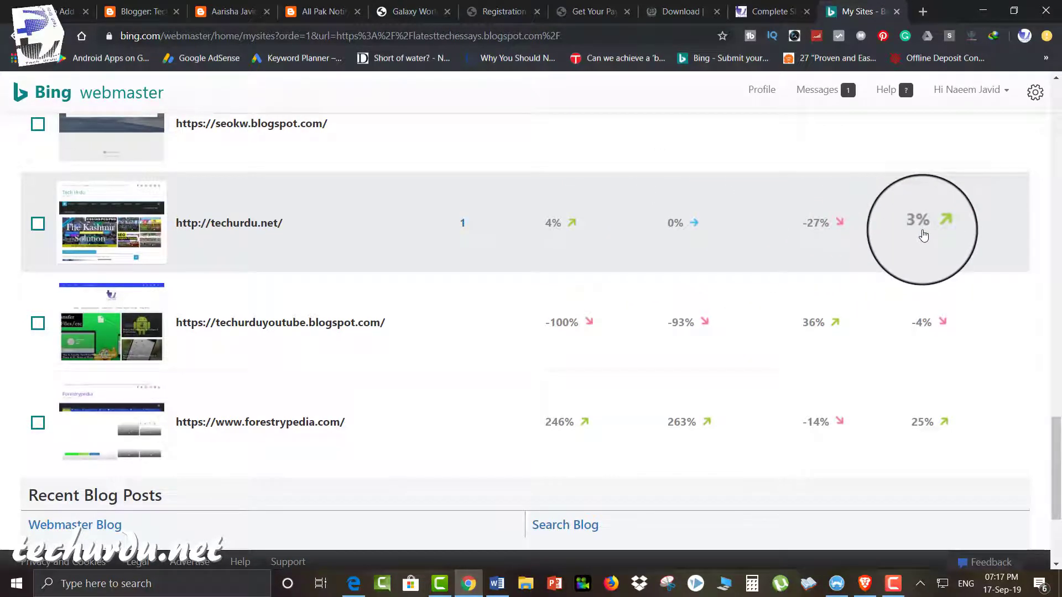
pyautogui.scroll(6, 924, 235)
pyautogui.scroll(-3, 924, 235)
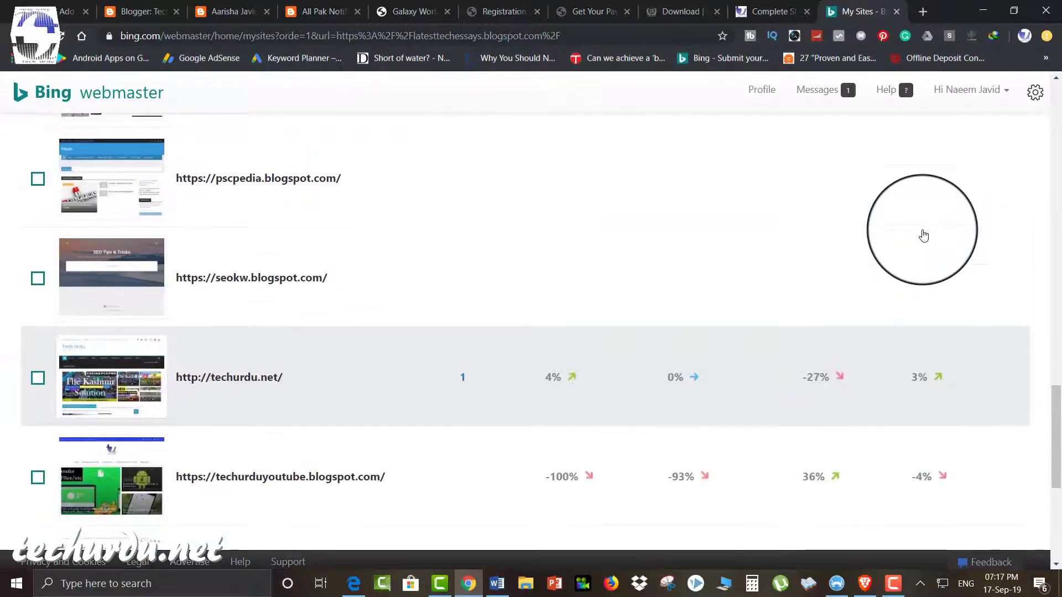
pyautogui.scroll(8, 924, 235)
pyautogui.scroll(18, 924, 235)
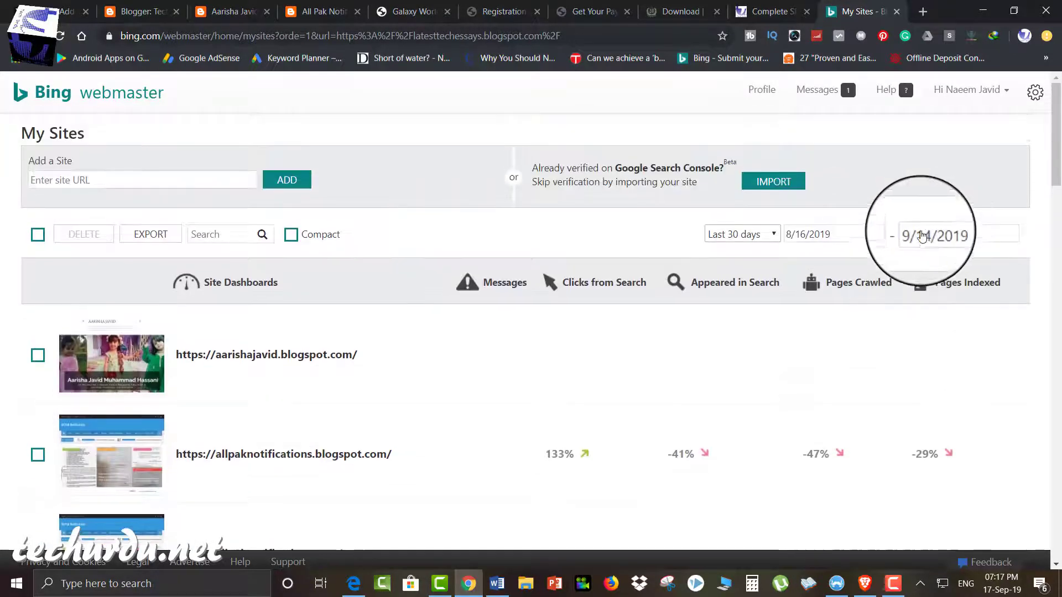
pyautogui.scroll(-10, 609, 327)
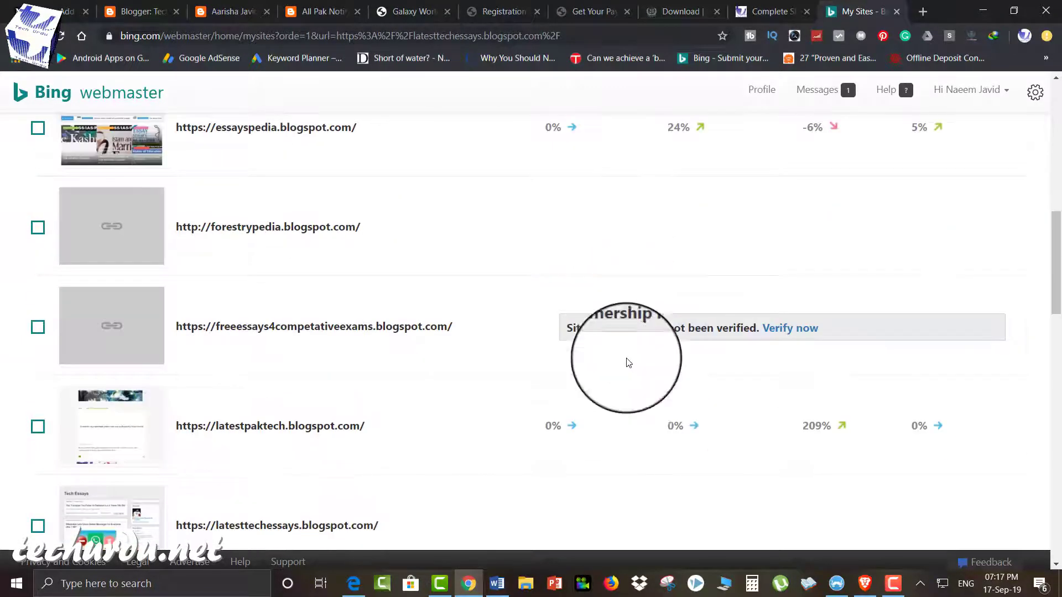
pyautogui.scroll(-7, 597, 423)
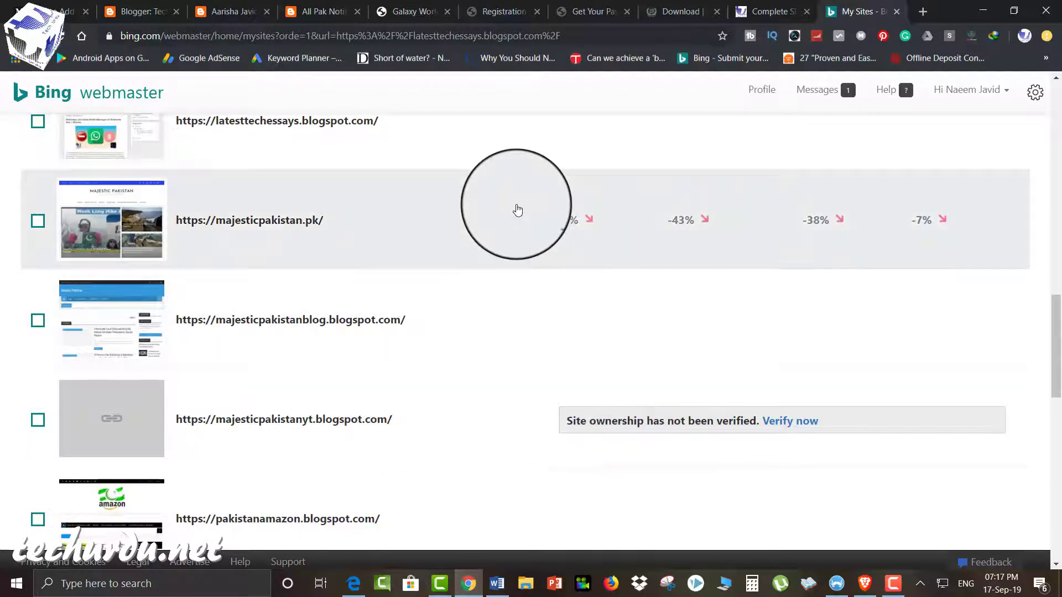
pyautogui.scroll(-7, 556, 283)
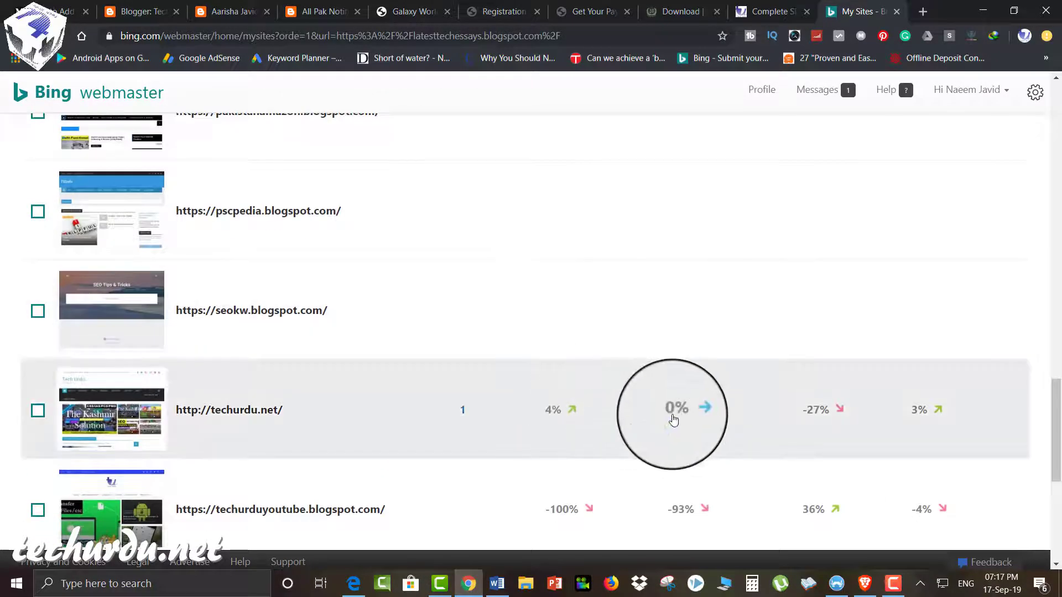
pyautogui.scroll(15, 672, 418)
pyautogui.scroll(8, 673, 421)
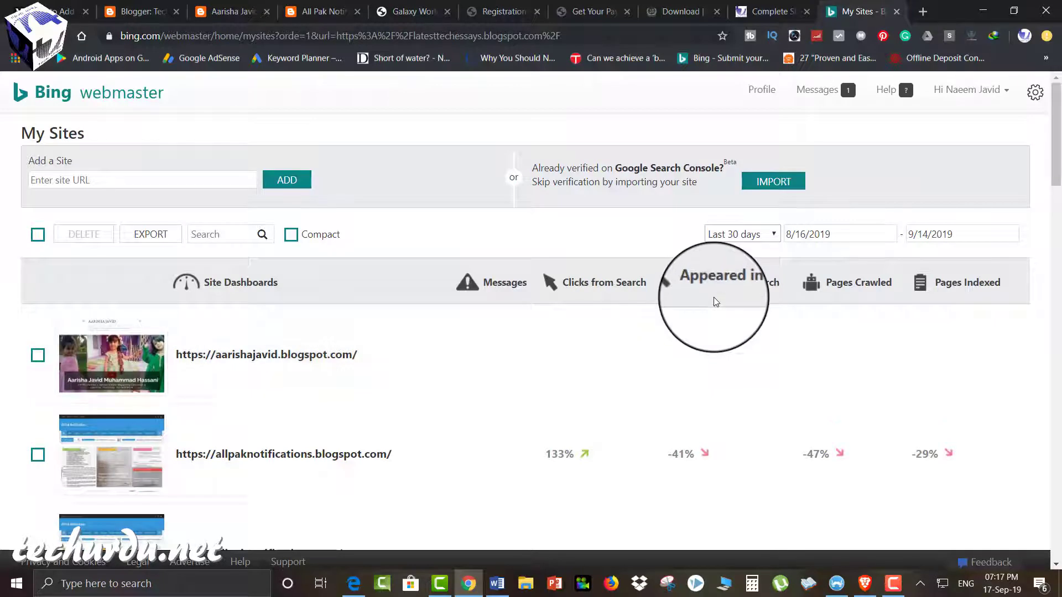
pyautogui.scroll(-20, 715, 301)
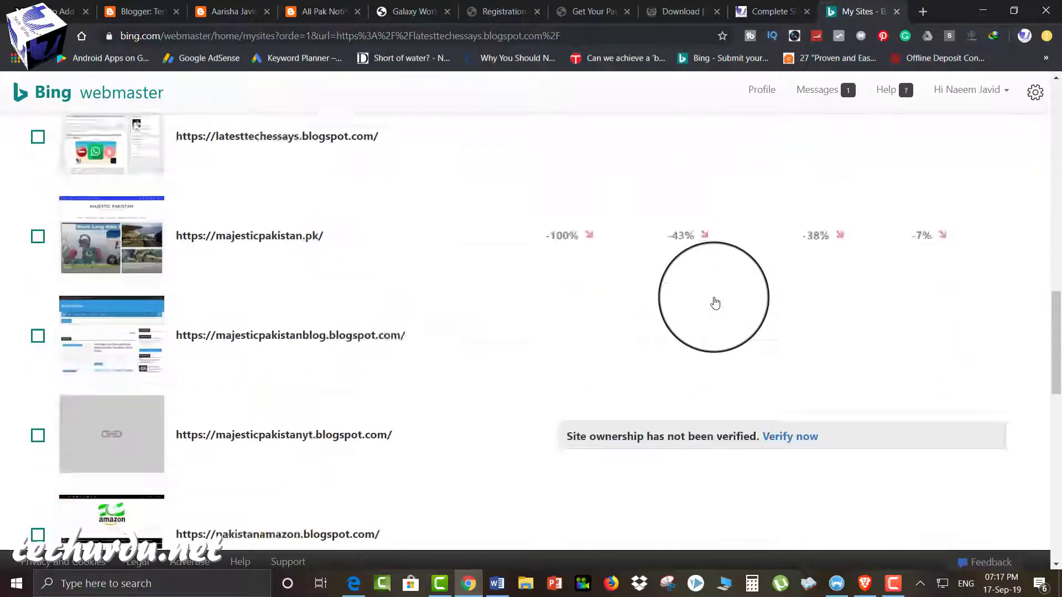
pyautogui.scroll(-5, 714, 301)
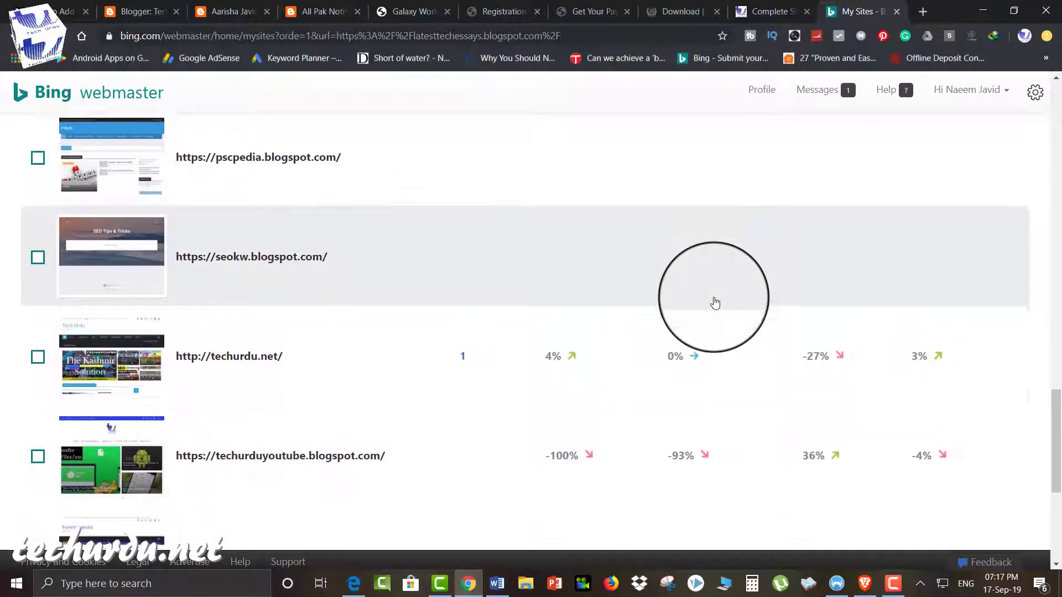
pyautogui.scroll(-7, 824, 379)
pyautogui.scroll(20, 828, 371)
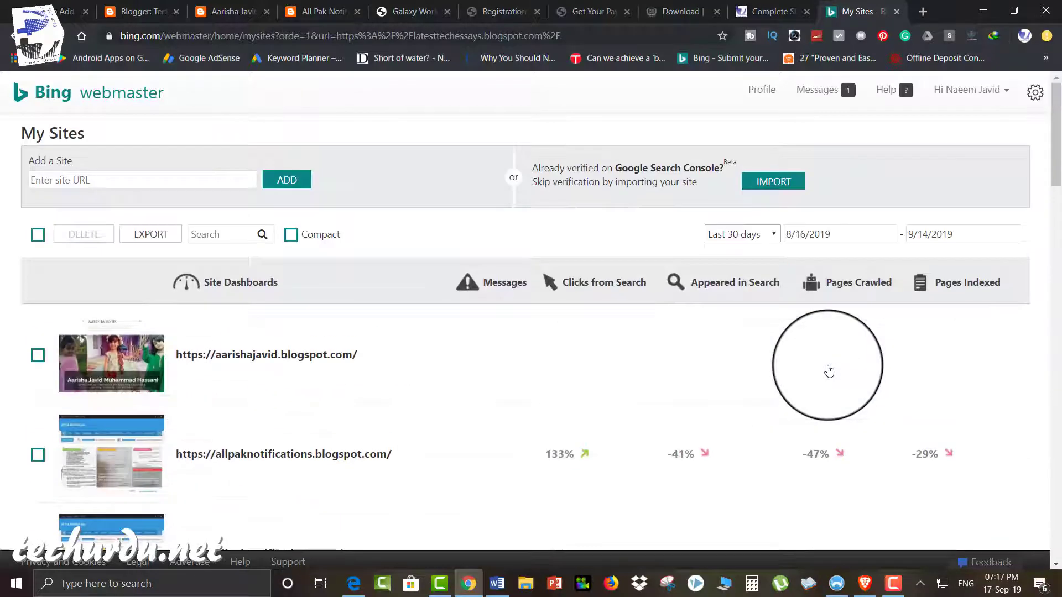
pyautogui.scroll(-20, 875, 284)
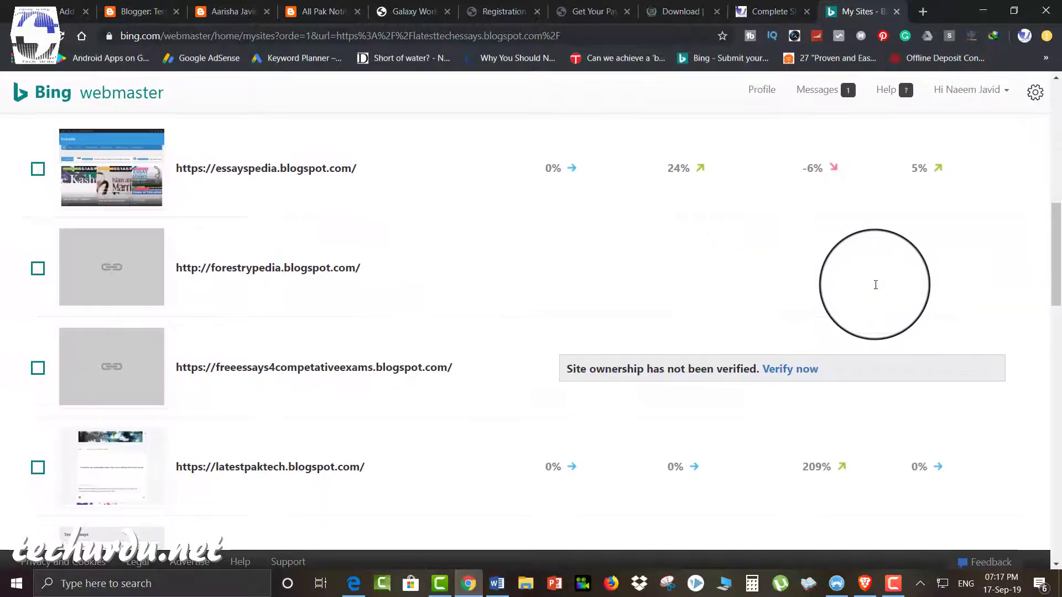
pyautogui.scroll(-9, 876, 291)
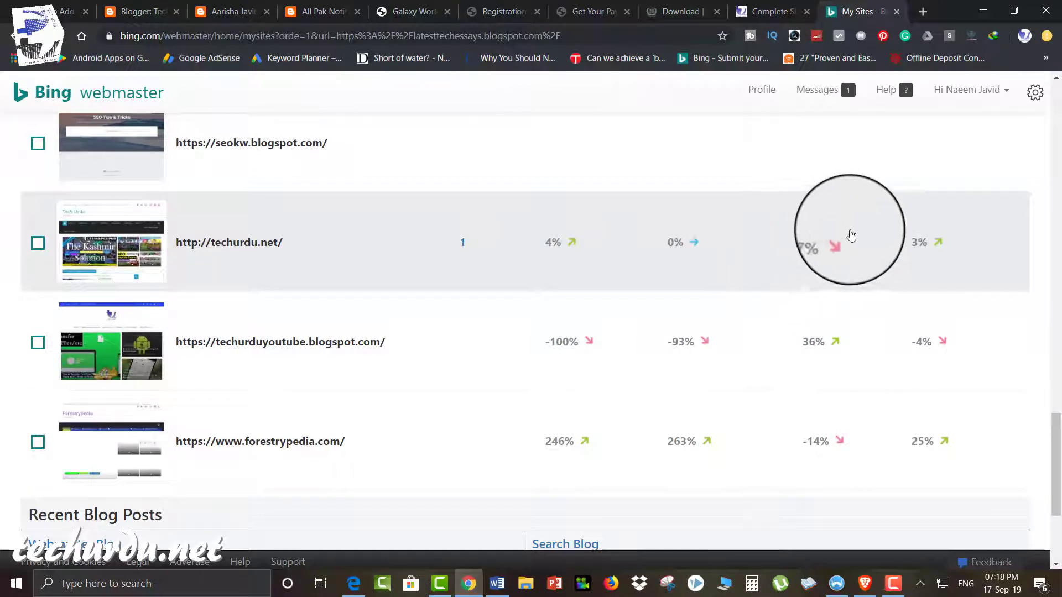
pyautogui.scroll(15, 945, 260)
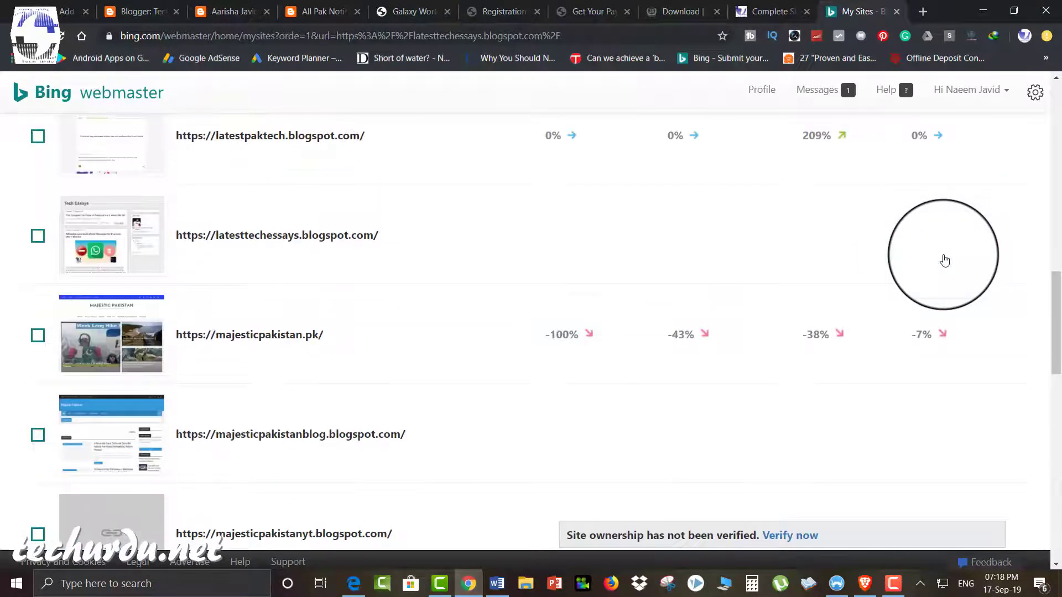
pyautogui.scroll(-15, 942, 288)
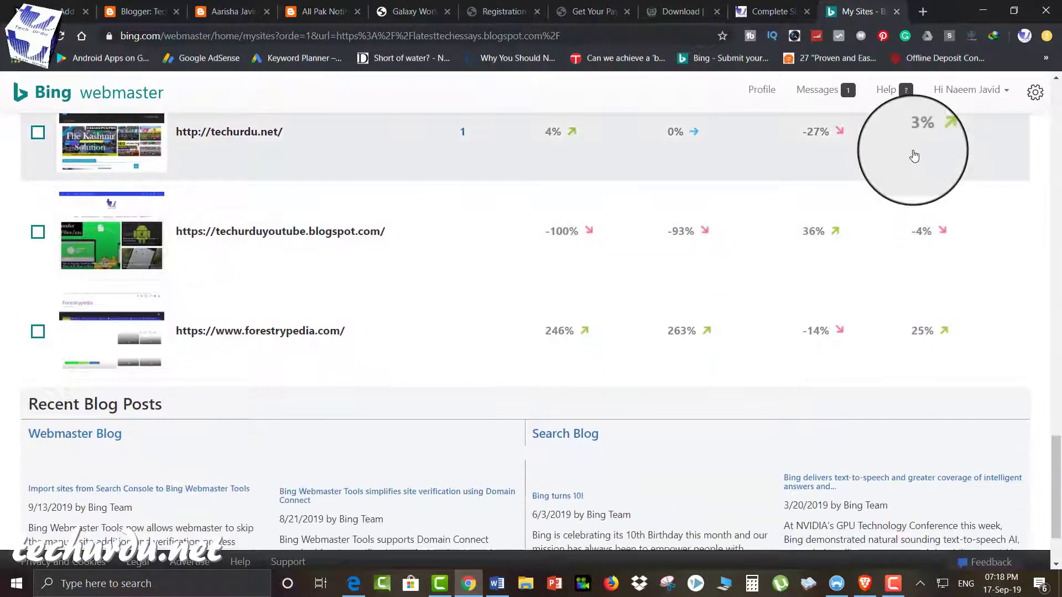
# Step: Open the dashboard of techurdu.net and review its site activity figures and sitemaps
pyautogui.scroll(3, 913, 155)
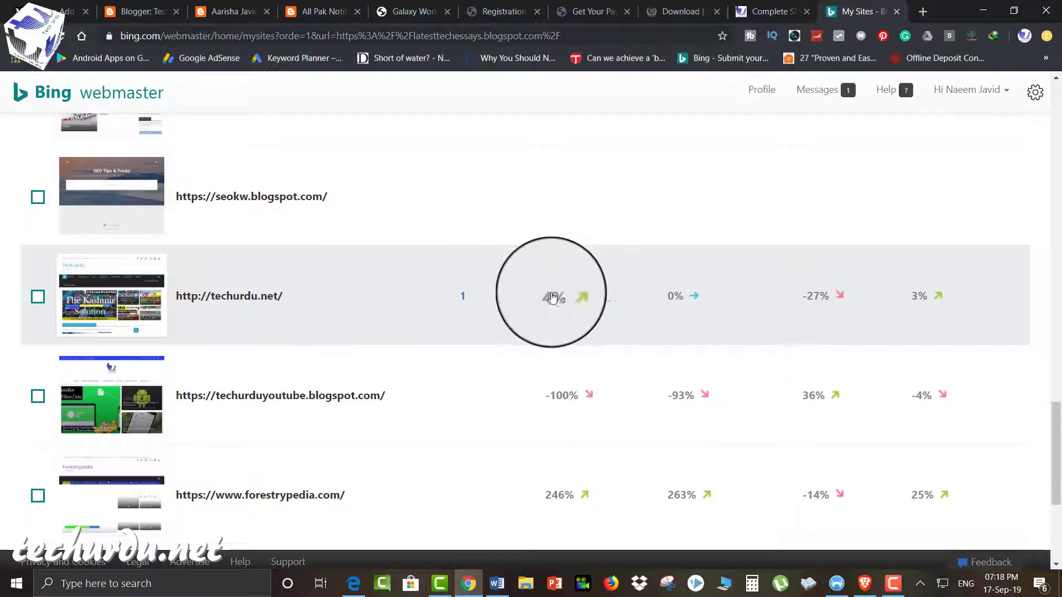
pyautogui.click(235, 300)
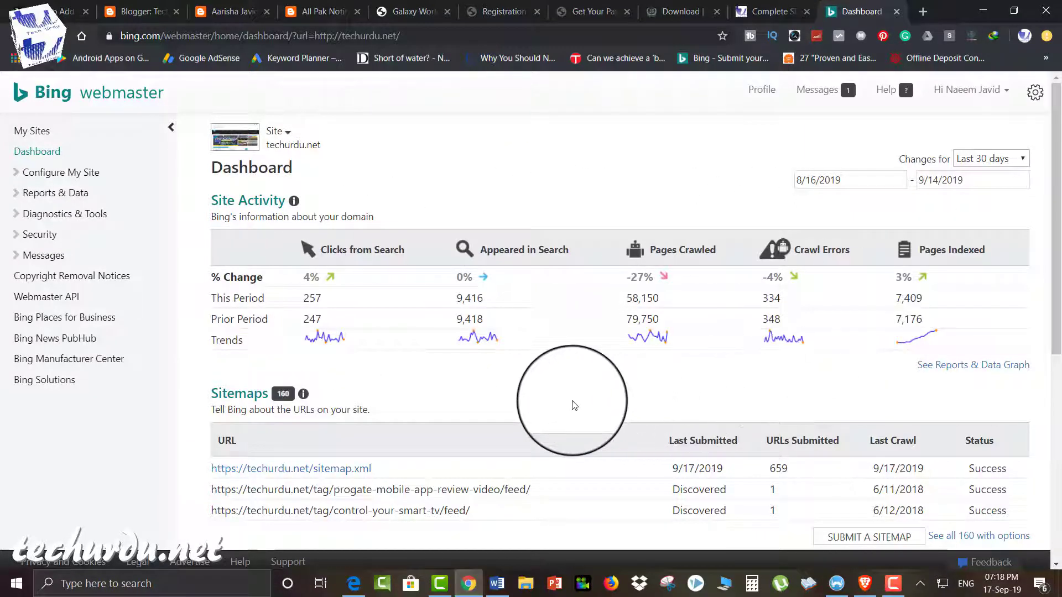
pyautogui.scroll(-1, 574, 406)
pyautogui.scroll(1, 573, 404)
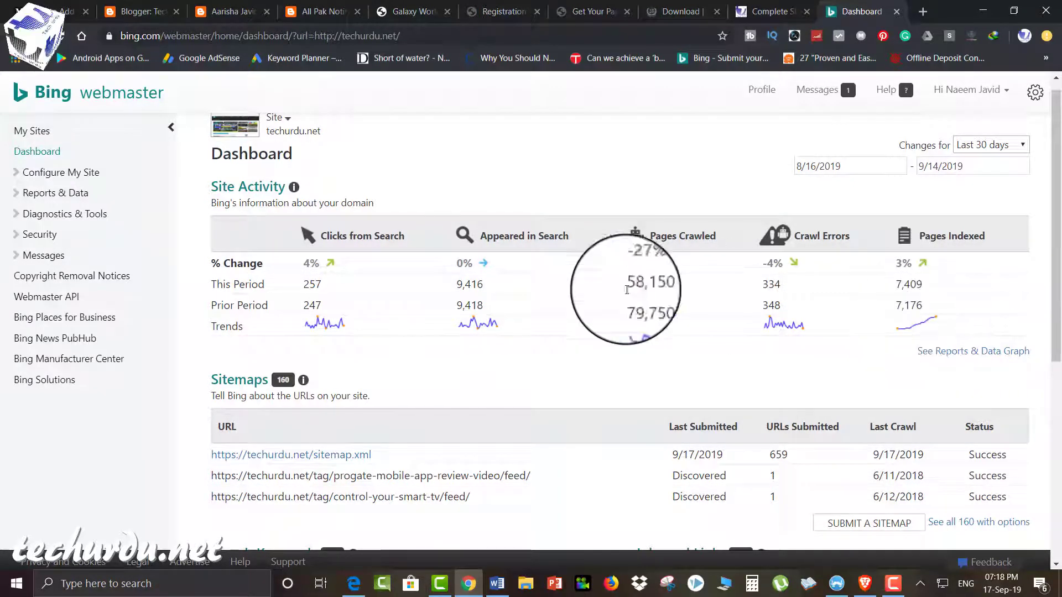
# Step: Review the techurdu.net sitemap list with its crawl dates and open the entry field for submitting a sitemap
pyautogui.scroll(-3, 581, 291)
pyautogui.scroll(-2, 580, 292)
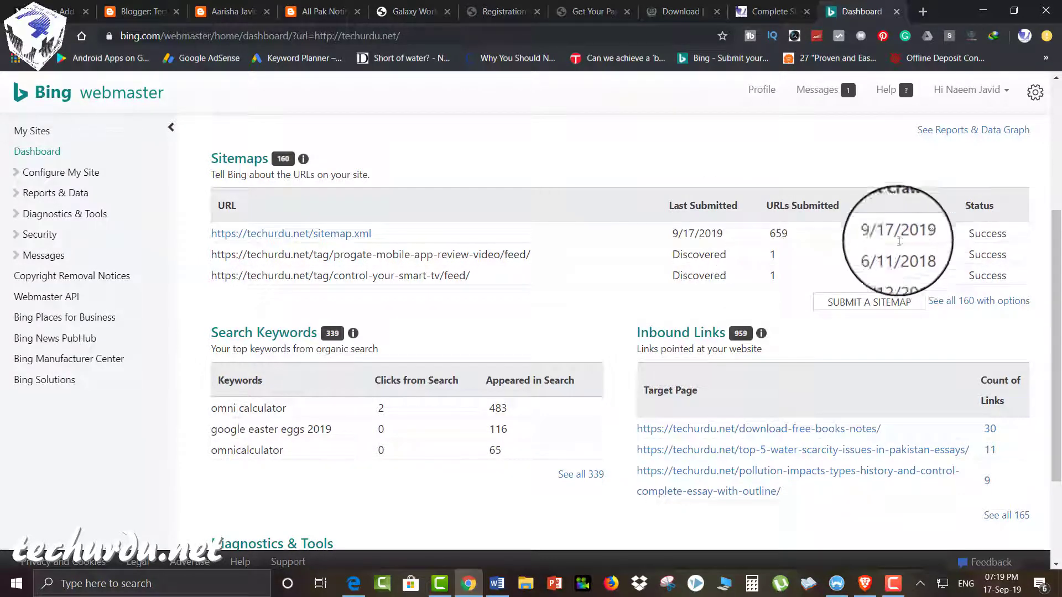
pyautogui.click(857, 312)
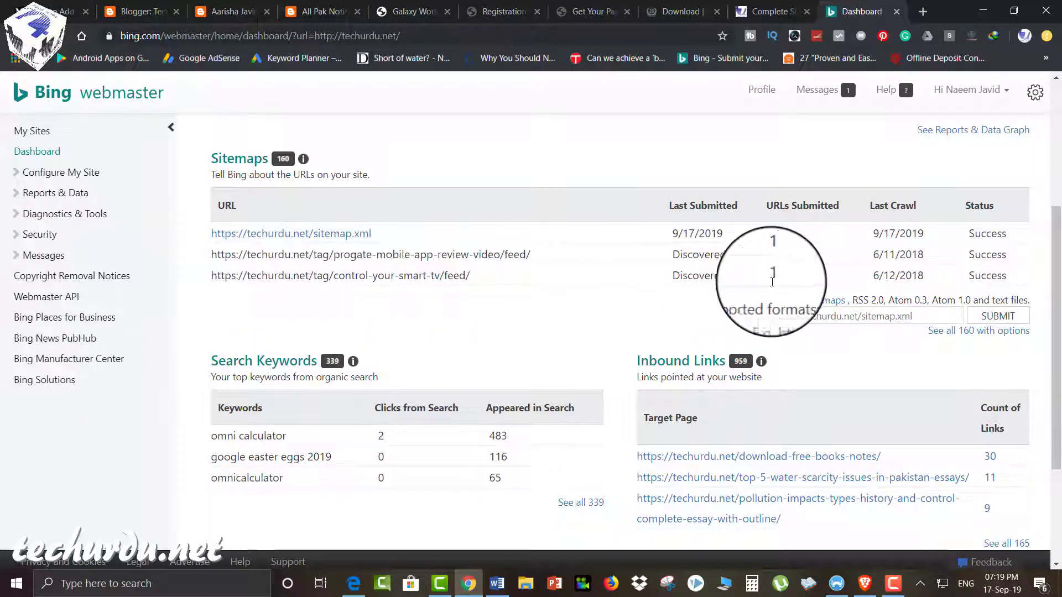
pyautogui.doubleClick(887, 275)
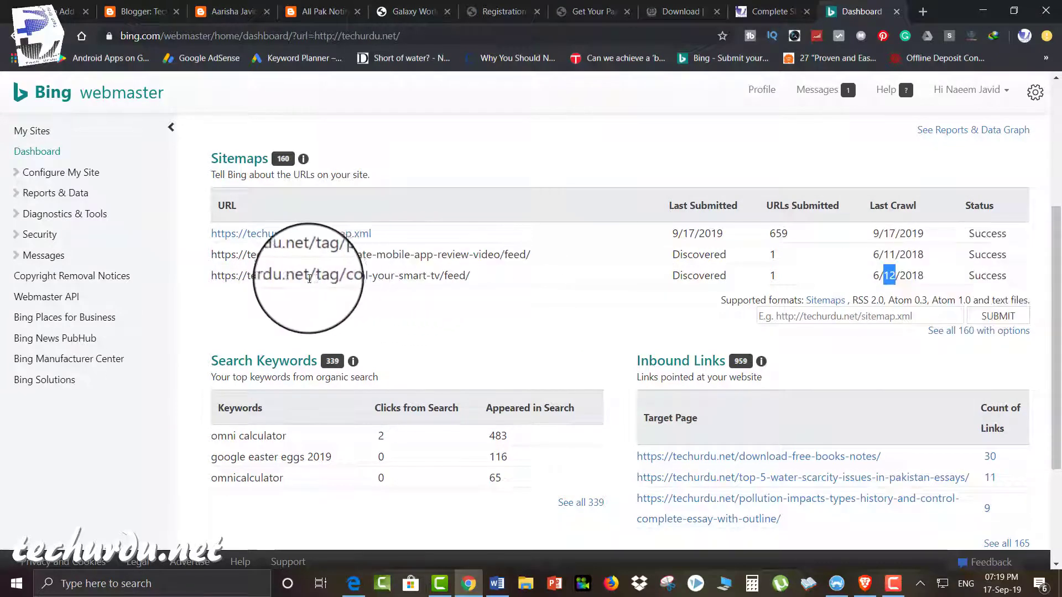
pyautogui.click(842, 267)
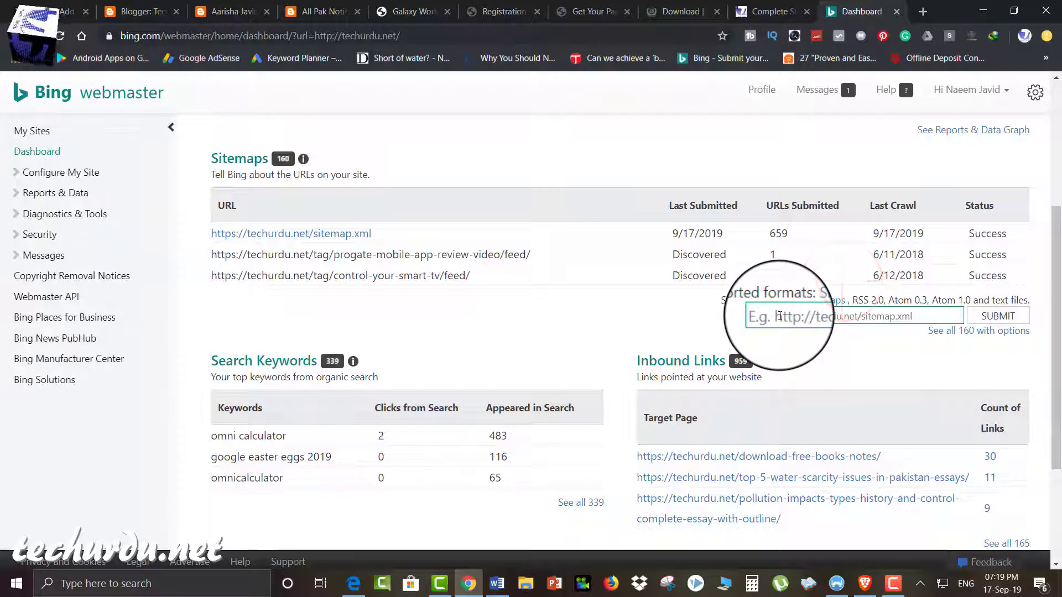
# Step: Examine the search keywords, inbound links, diagnostics tools and site activity on the techurdu.net dashboard
pyautogui.scroll(-2, 657, 327)
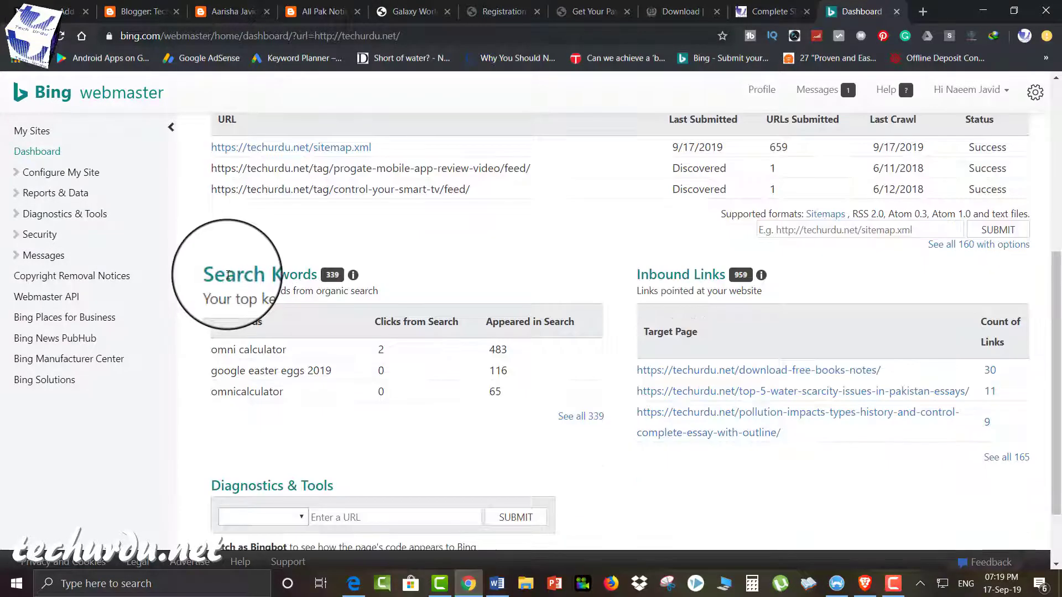
pyautogui.scroll(-2, 413, 372)
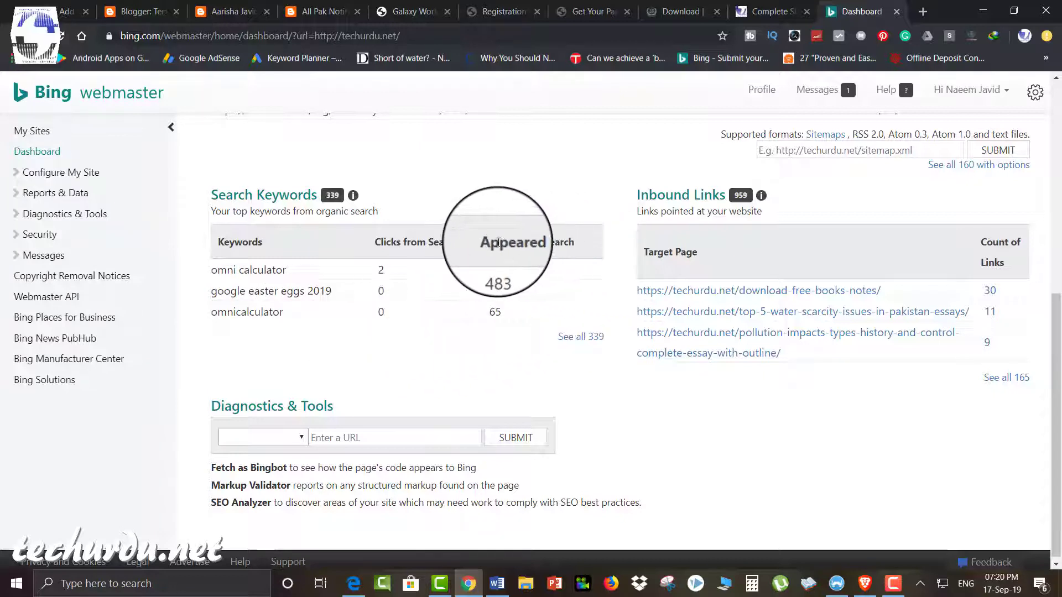
pyautogui.doubleClick(510, 270)
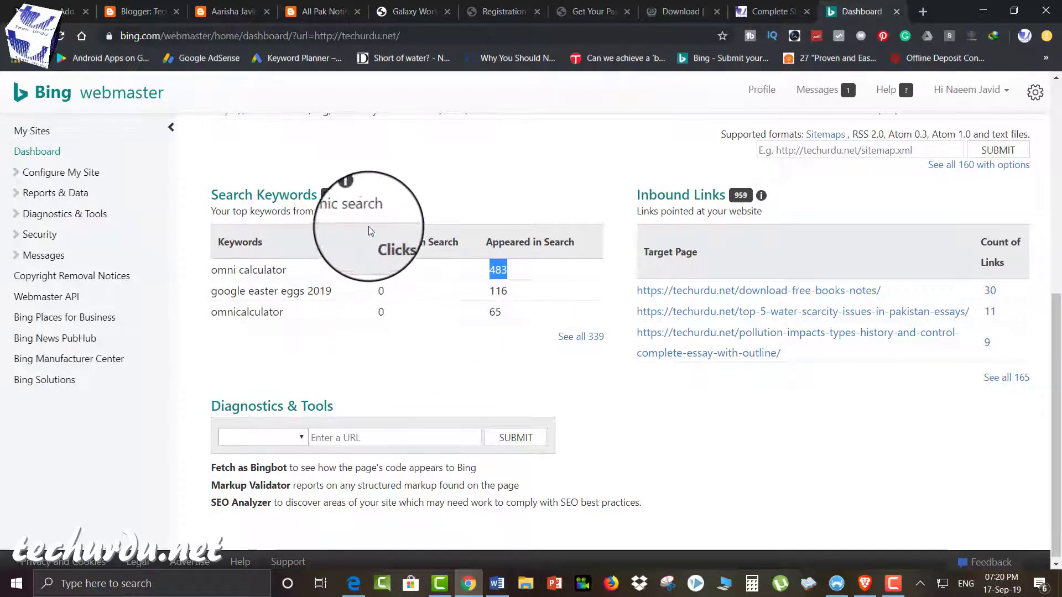
pyautogui.scroll(1, 354, 199)
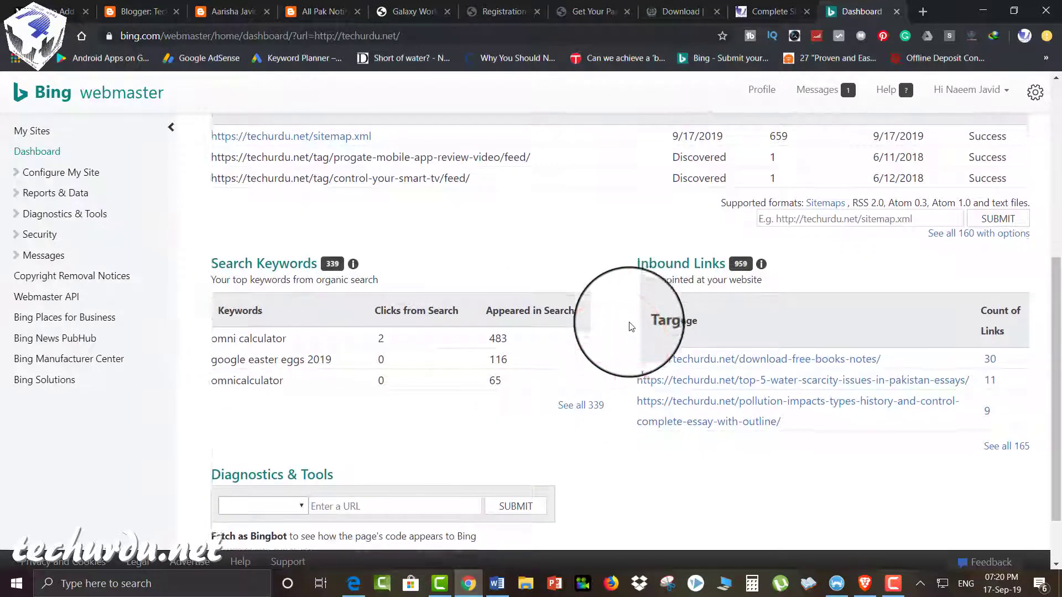
pyautogui.scroll(-1, 629, 327)
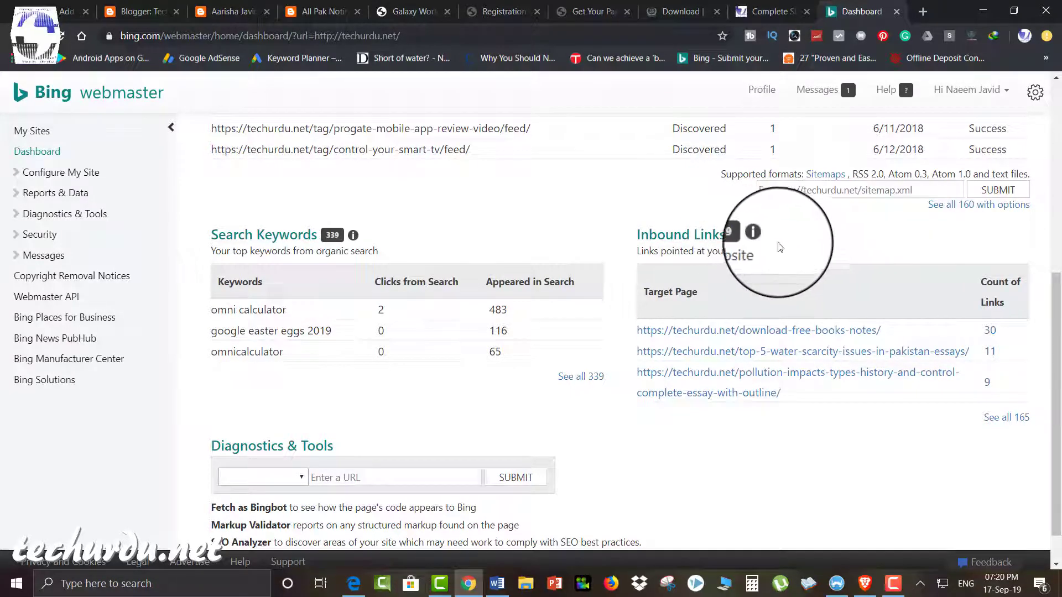
pyautogui.scroll(-1, 953, 264)
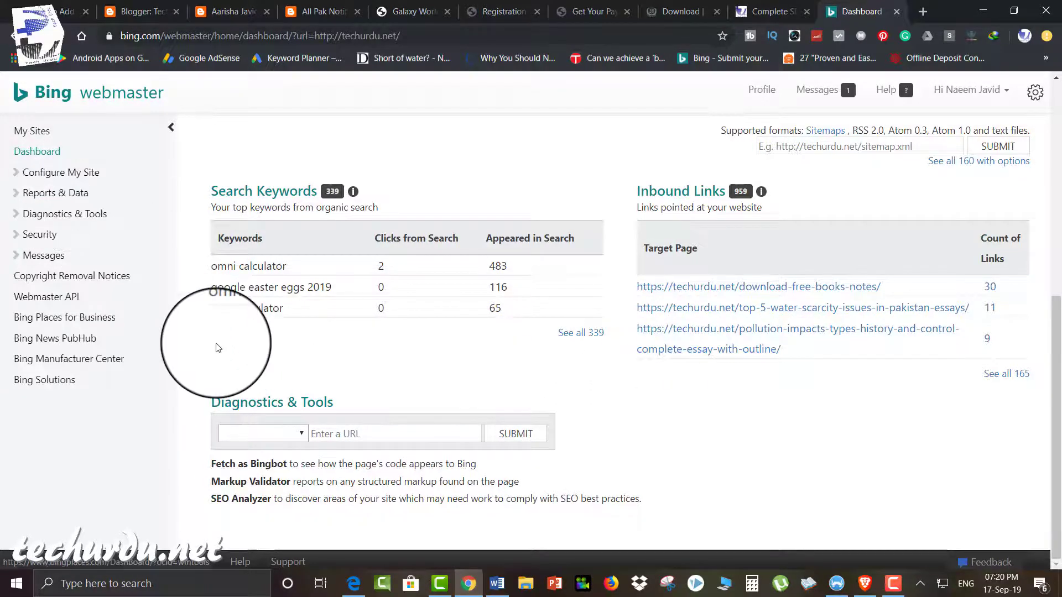
pyautogui.scroll(6, 215, 347)
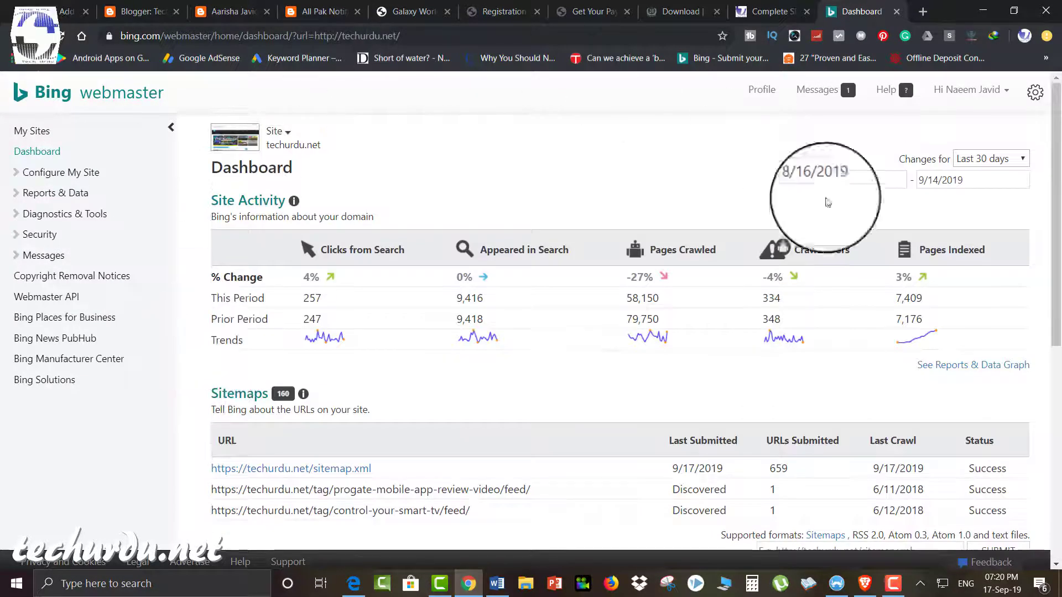
pyautogui.scroll(-1, 481, 272)
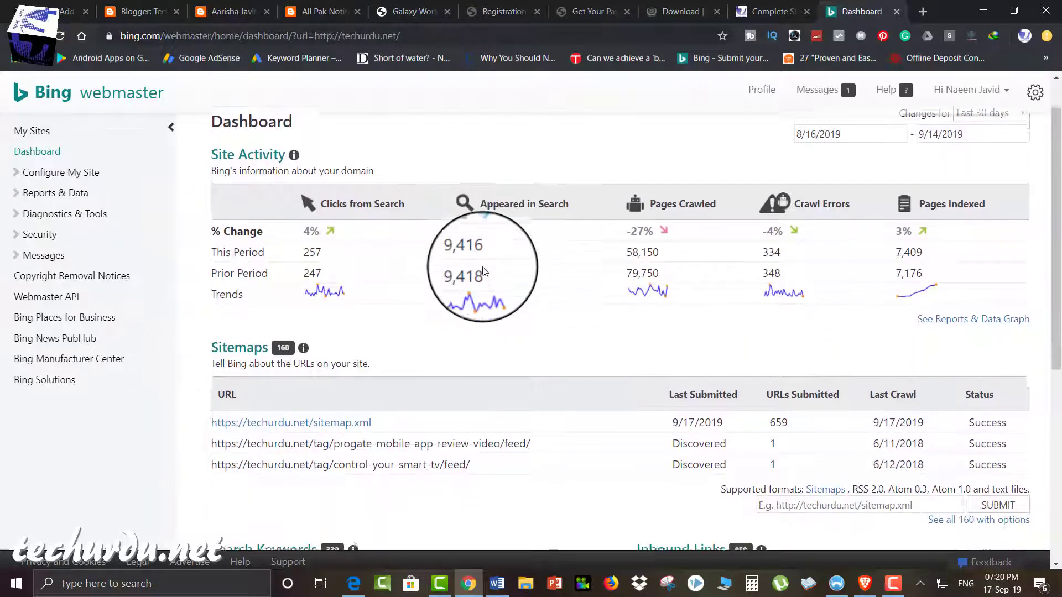
pyautogui.scroll(1, 481, 265)
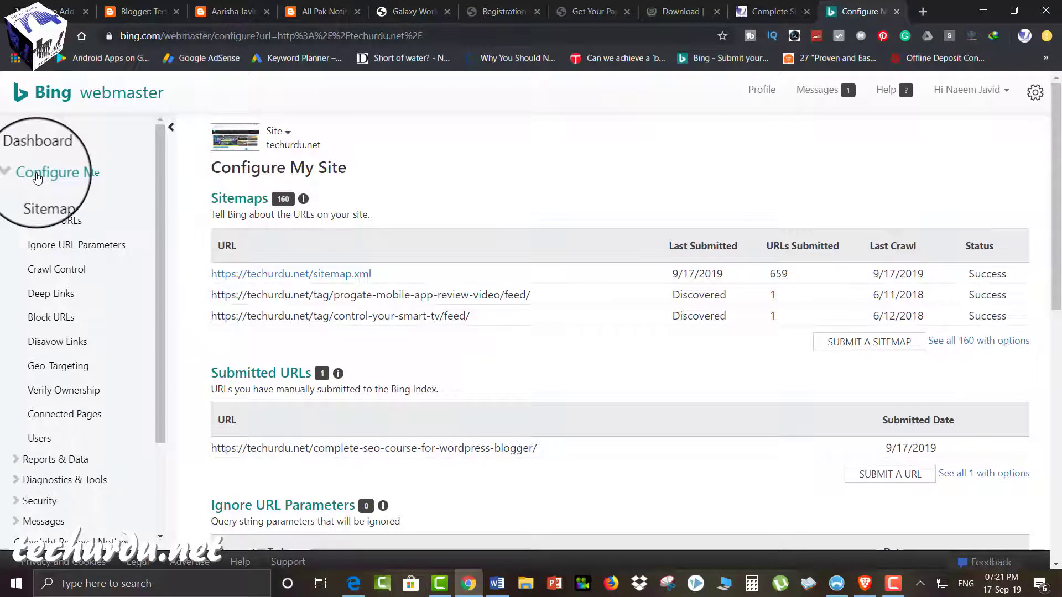
# Step: Open the Sitemaps page in the techurdu.net site configuration and look through the submitted and discovered sitemaps
pyautogui.click(42, 198)
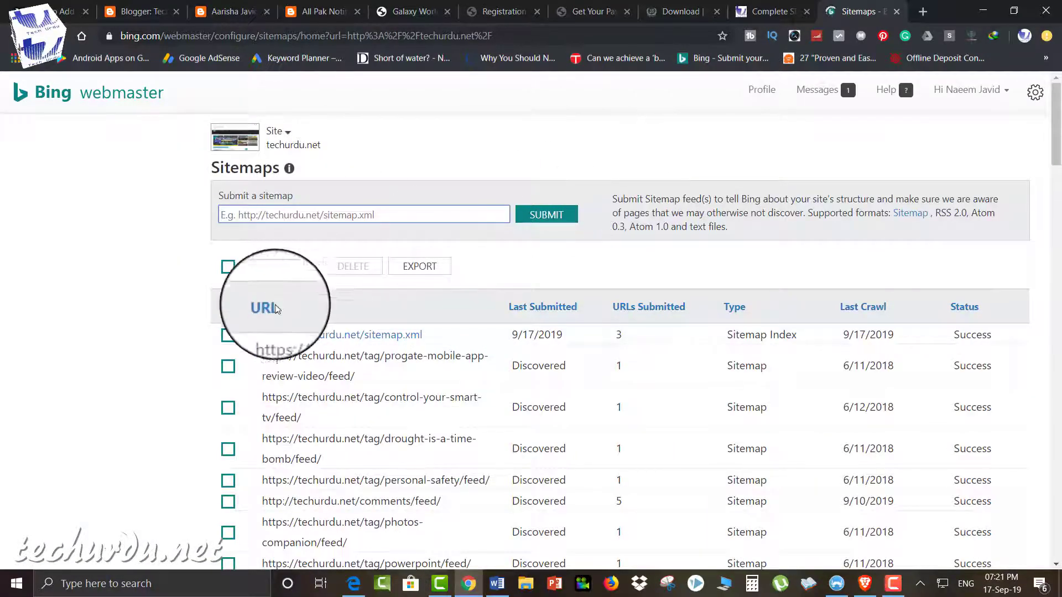
pyautogui.scroll(-2, 688, 335)
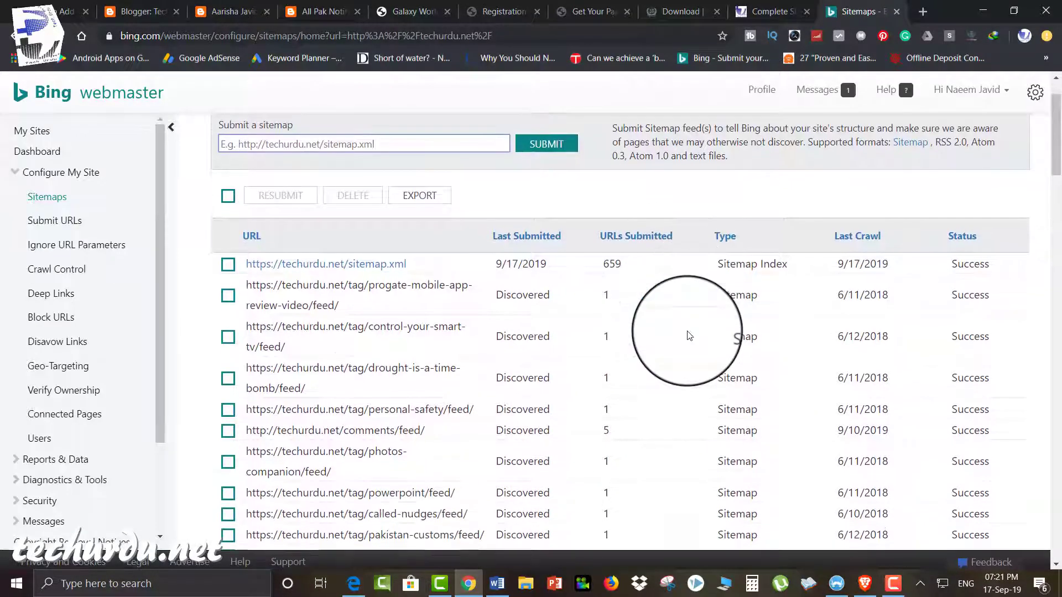
pyautogui.scroll(-8, 689, 335)
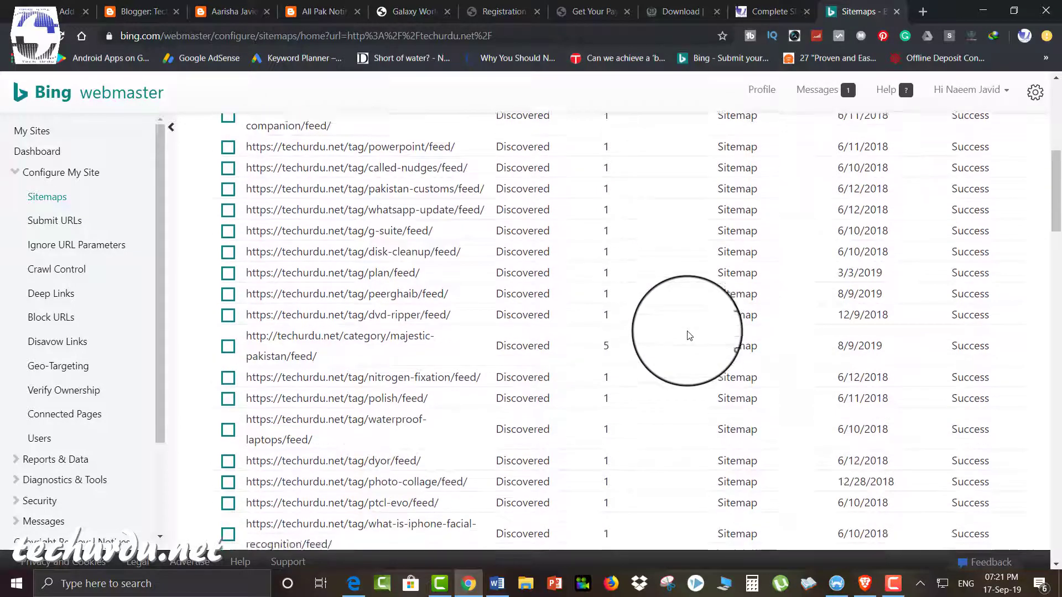
pyautogui.scroll(-2, 688, 335)
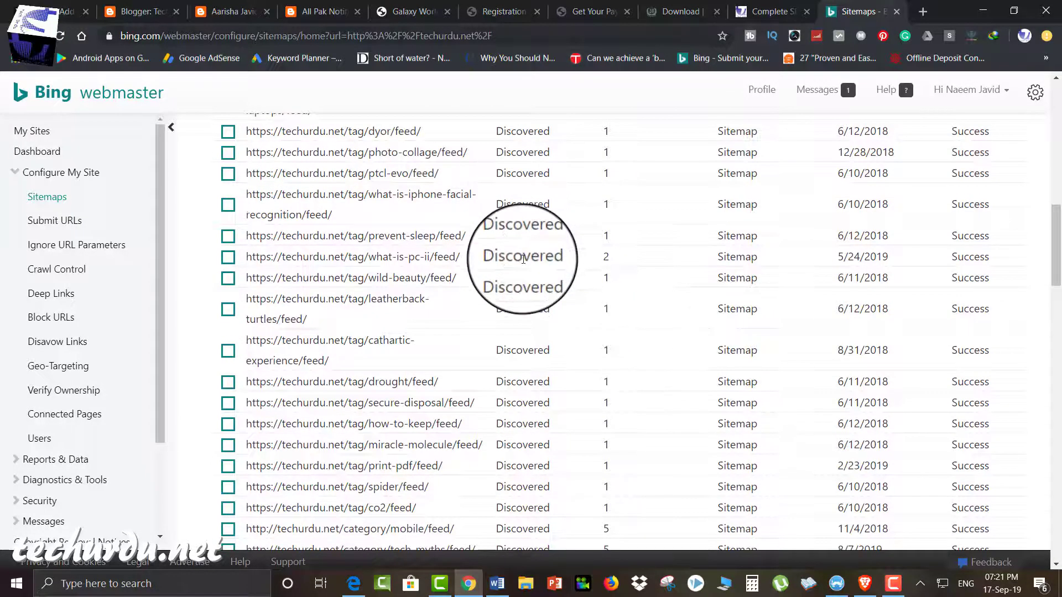
pyautogui.scroll(-3, 523, 261)
pyautogui.scroll(-9, 524, 260)
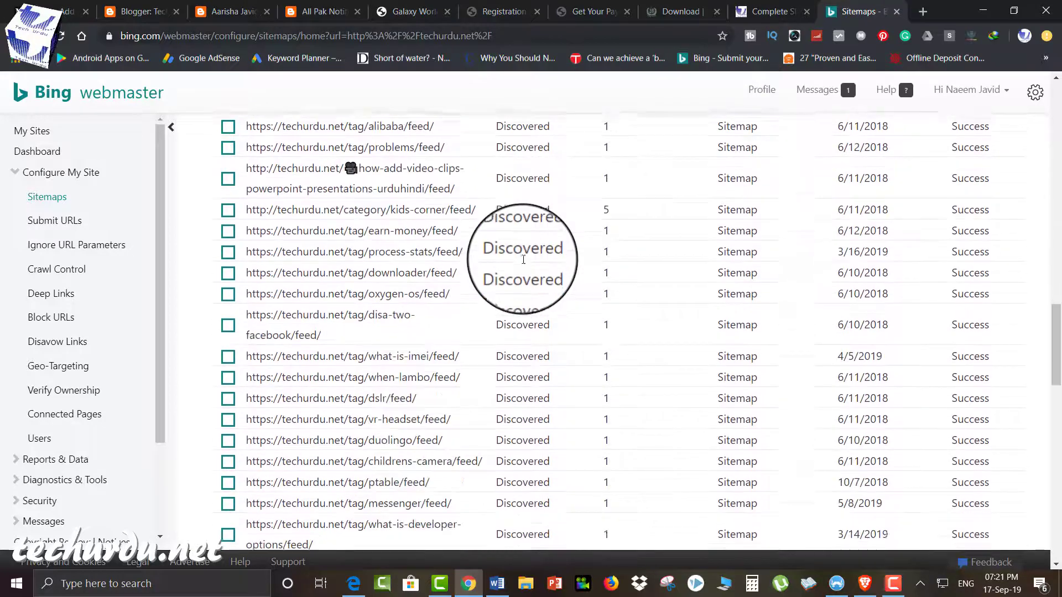
pyautogui.scroll(-12, 523, 260)
pyautogui.scroll(3, 523, 260)
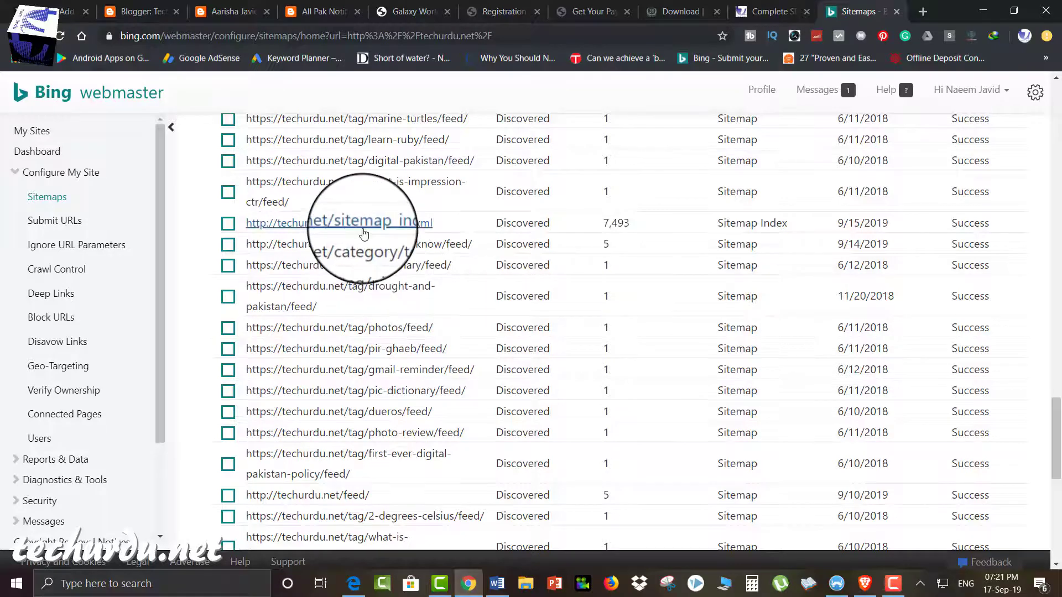
pyautogui.scroll(-10, 365, 229)
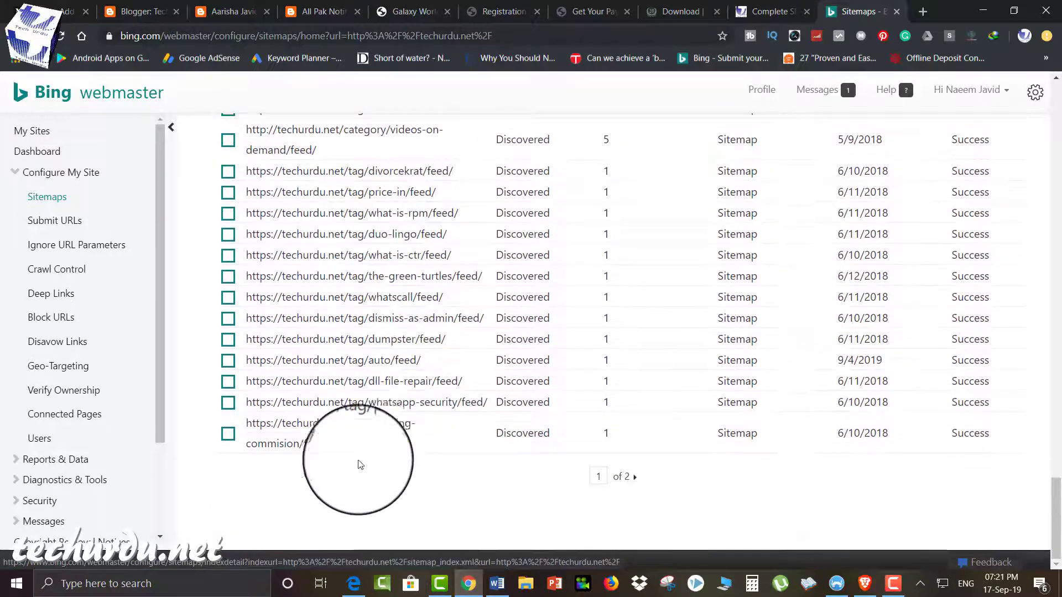
pyautogui.scroll(10, 393, 337)
pyautogui.scroll(7, 393, 337)
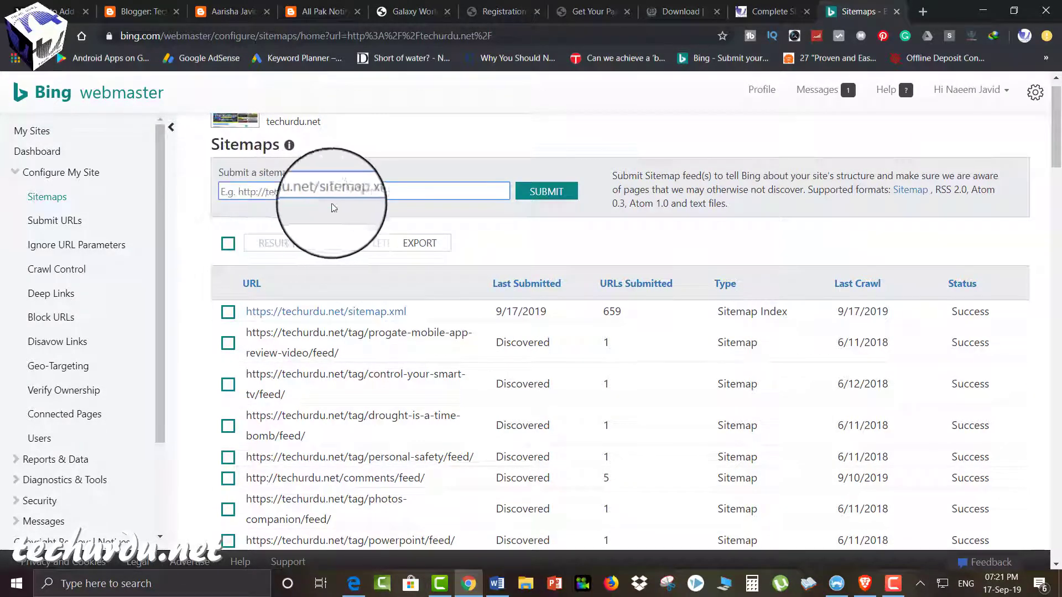
pyautogui.scroll(1, 412, 200)
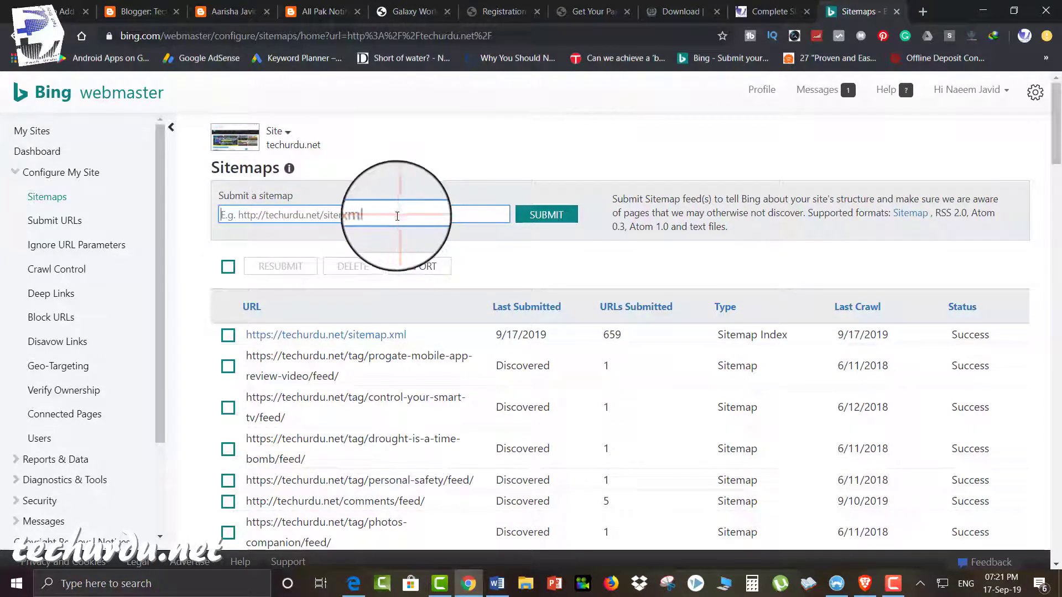
# Step: Open the Submit URLs page for techurdu.net, check the daily allowance and submitted URLs, and activate the URL entry box
pyautogui.click(50, 221)
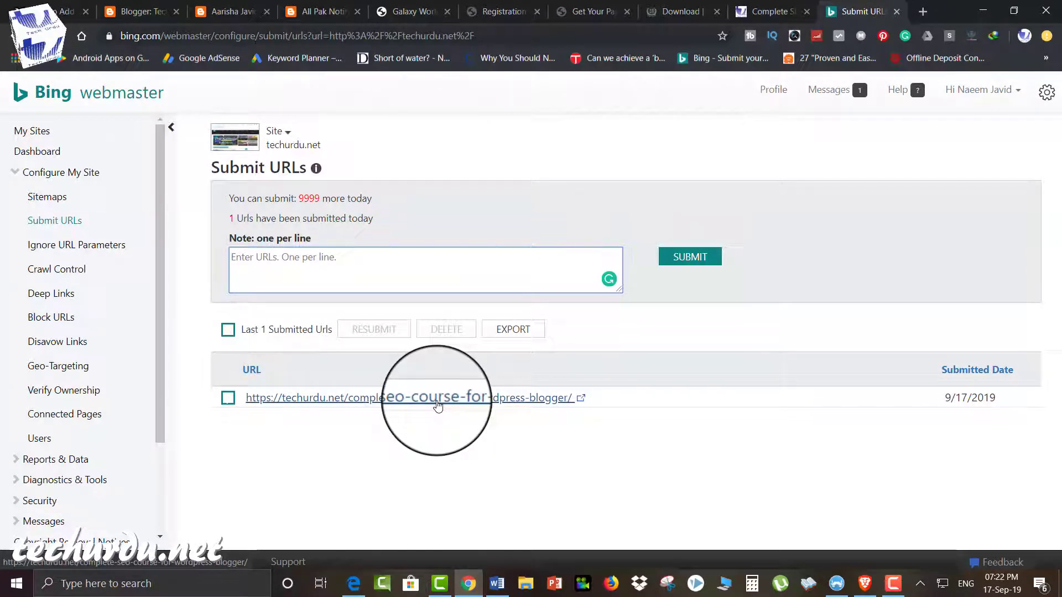
pyautogui.click(313, 268)
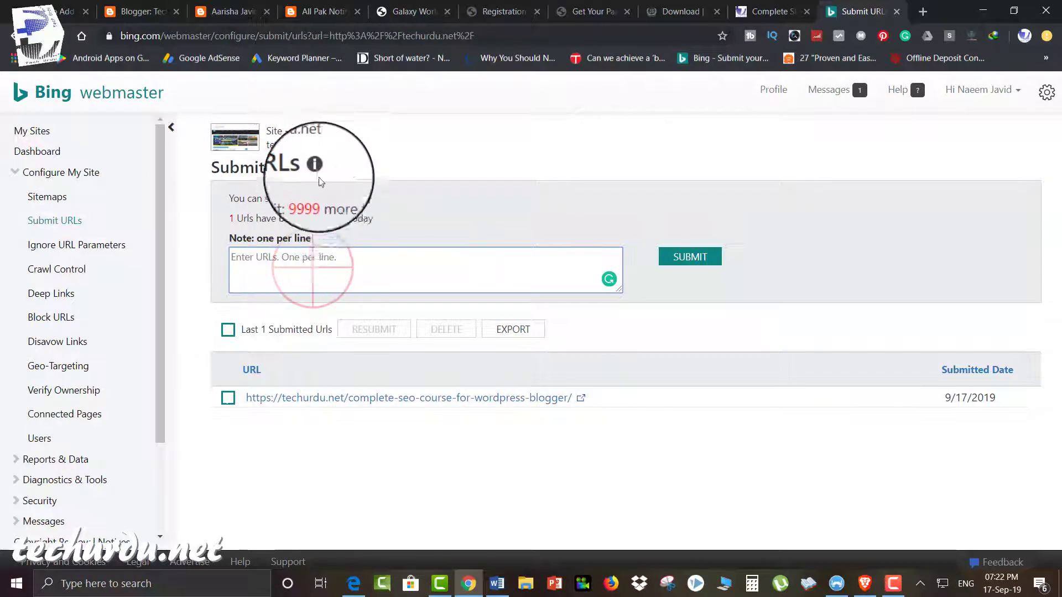
pyautogui.moveTo(318, 171)
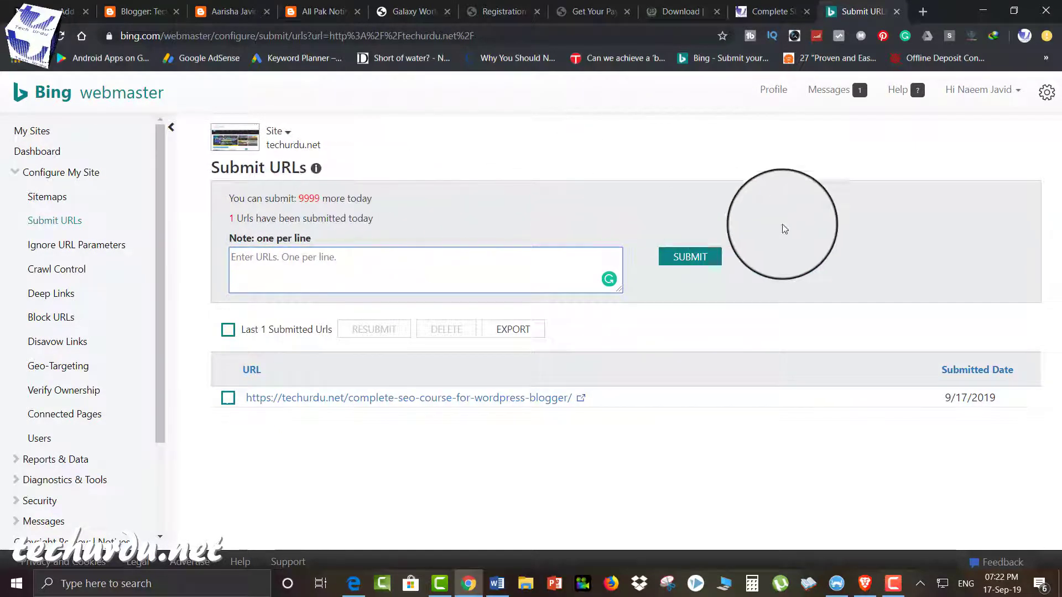
pyautogui.click(466, 264)
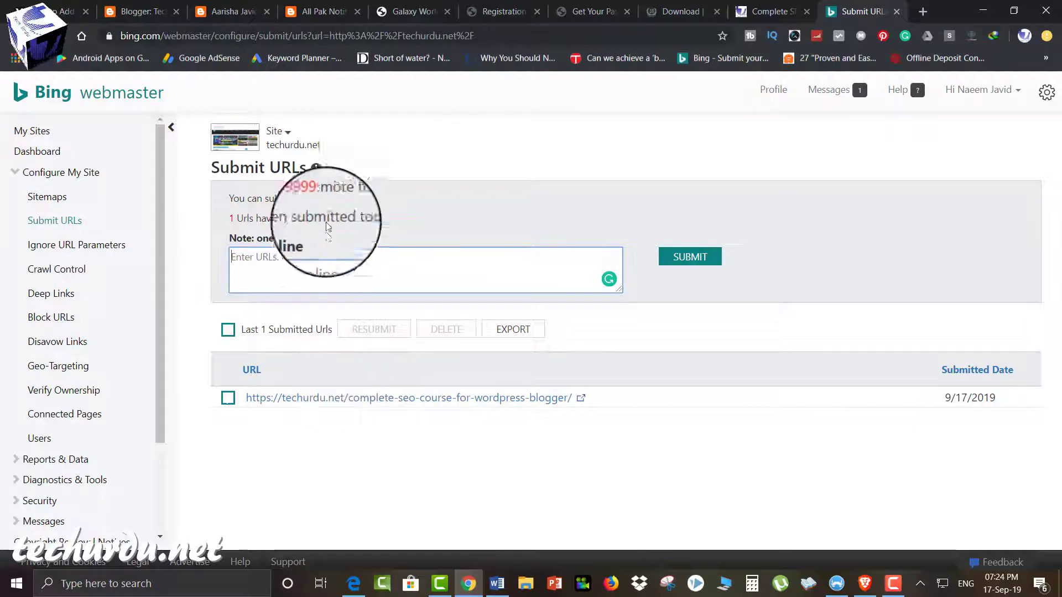
# Step: Switch to the Tech Urdu website and open the home-page post on selecting the best free WordPress themes and plugins
pyautogui.click(760, 12)
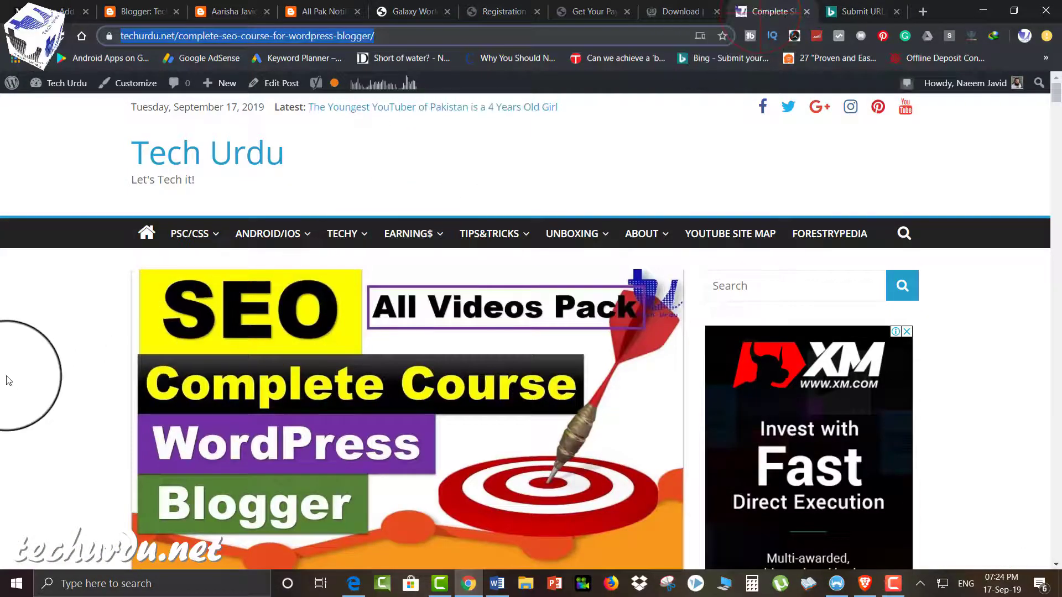
pyautogui.click(147, 231)
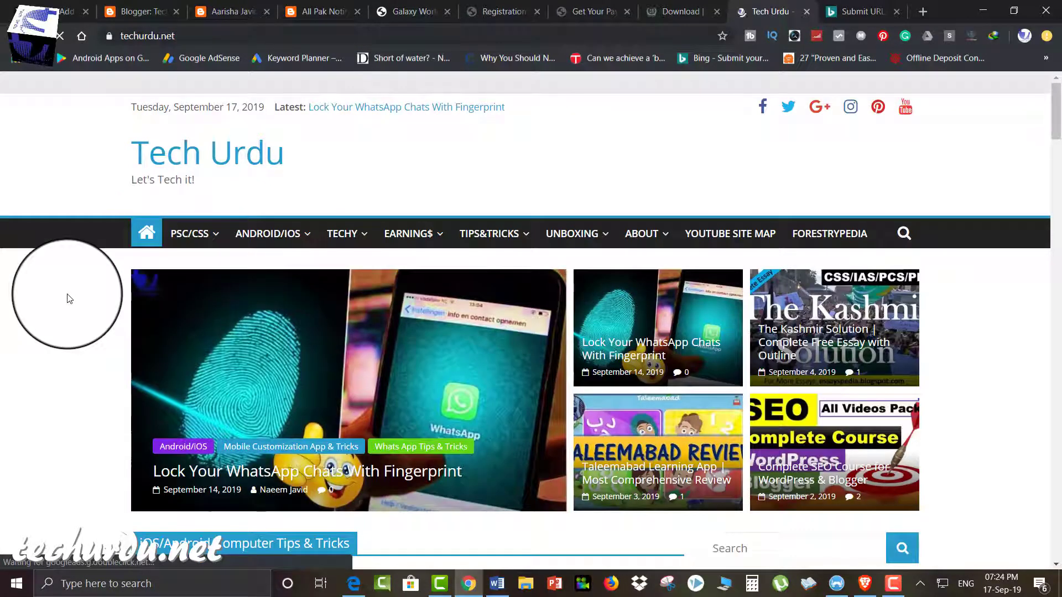
pyautogui.scroll(-4, 69, 298)
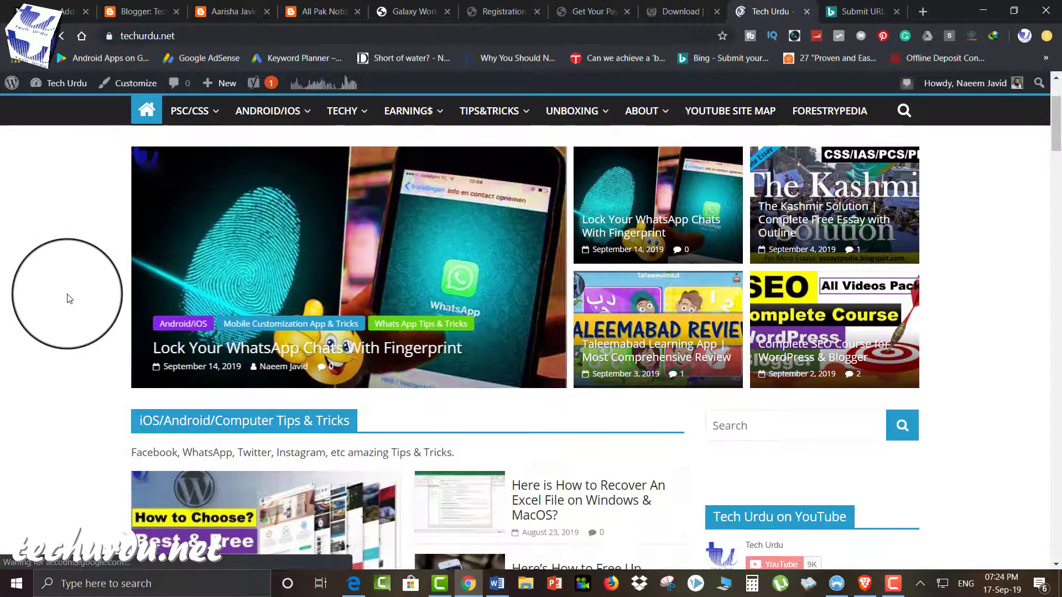
pyautogui.scroll(-3, 69, 299)
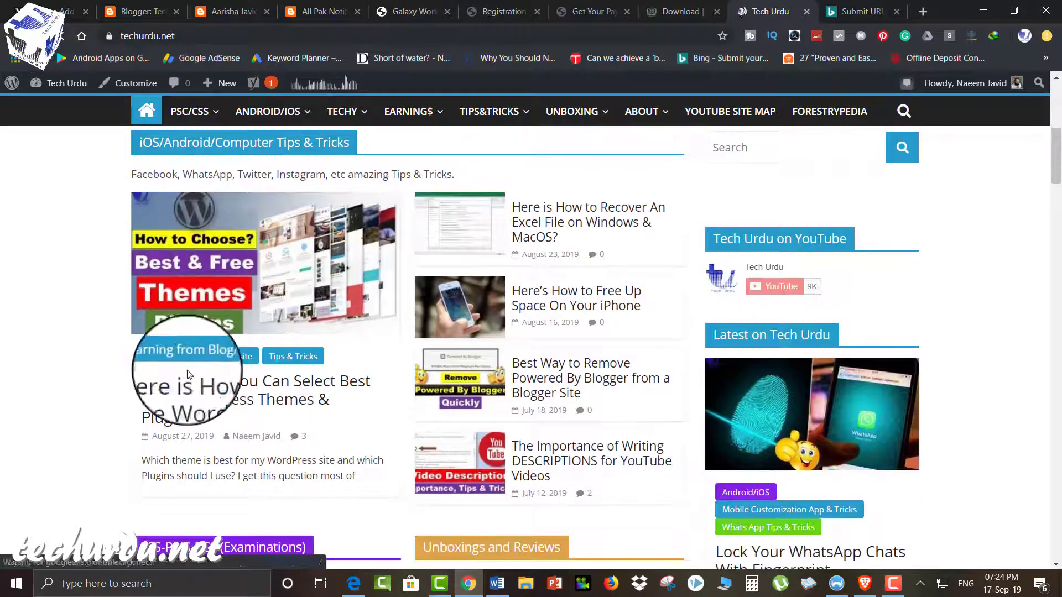
pyautogui.click(251, 387)
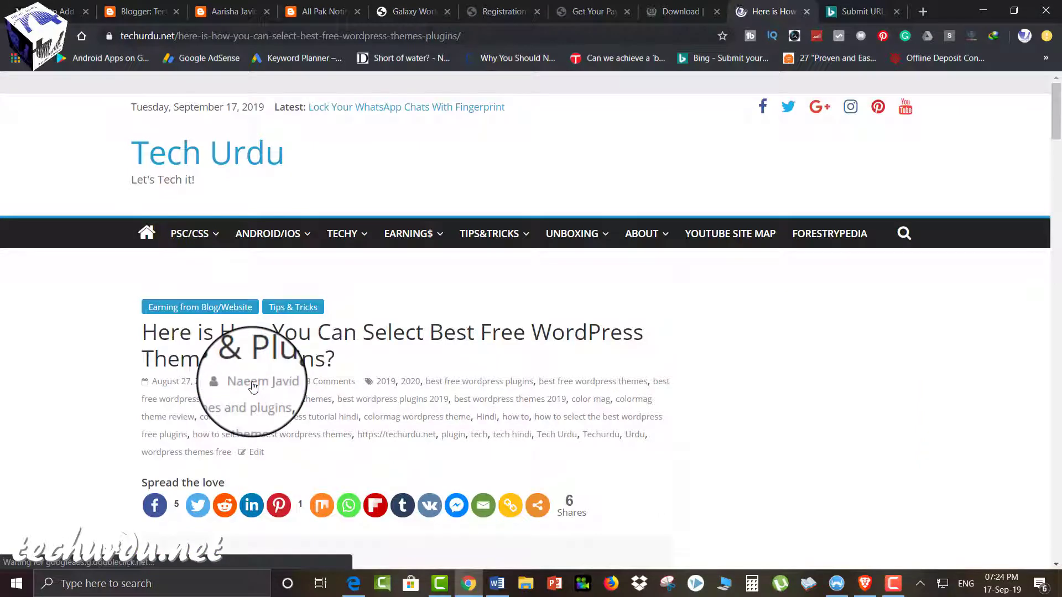
pyautogui.click(308, 35)
pyautogui.hotkey('ctrl', 'c')
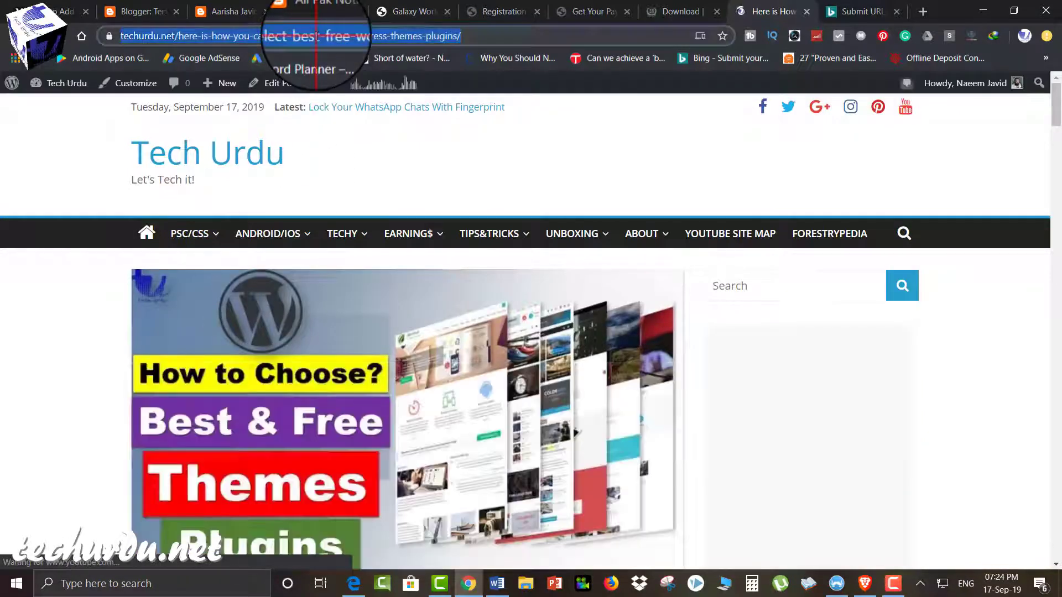
pyautogui.rightClick(317, 36)
pyautogui.click(345, 131)
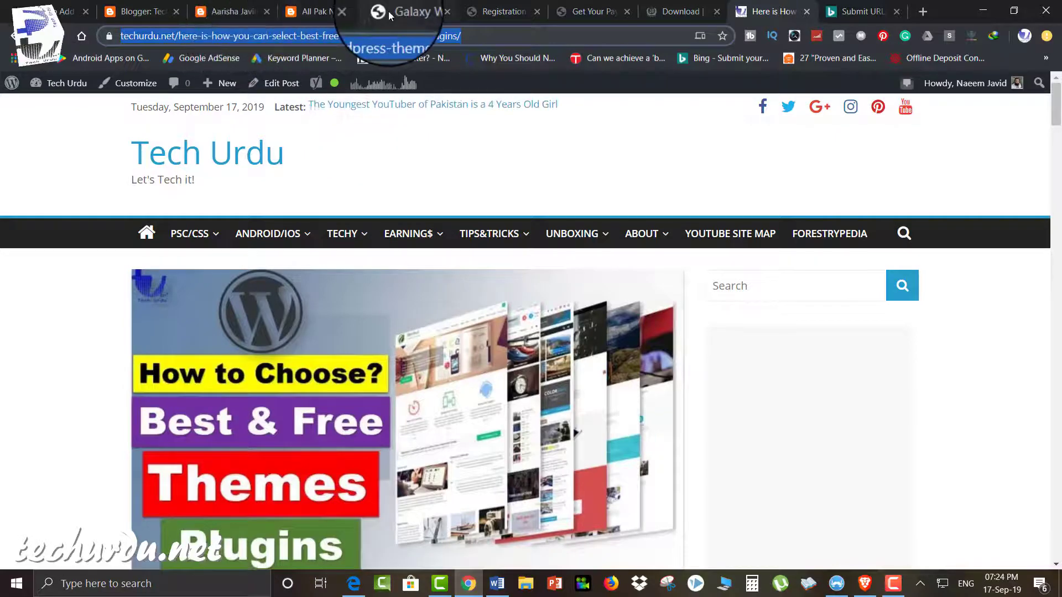
pyautogui.hotkey('ctrl', 'Tab')
pyautogui.rightClick(328, 255)
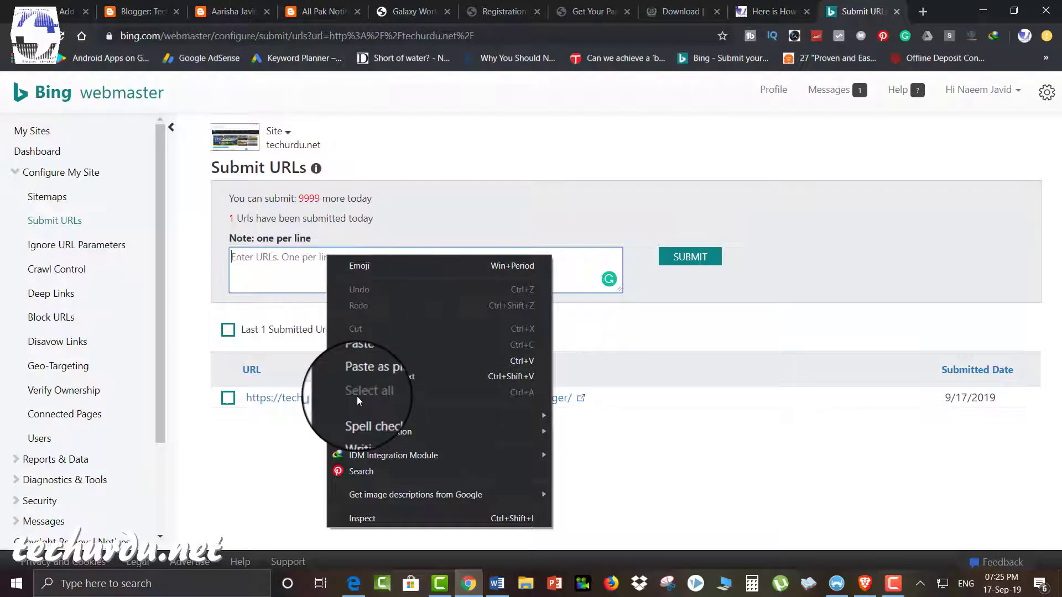
pyautogui.click(361, 363)
pyautogui.click(686, 259)
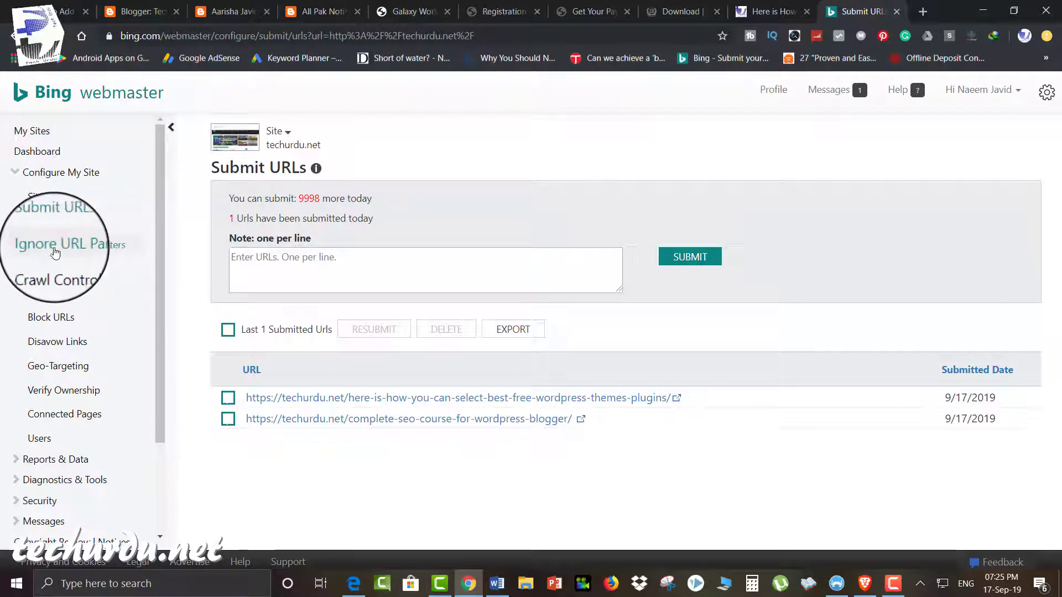
# Step: Open the Ignore URL Parameters page for techurdu.net, look over the Tech Urdu themes and plugins post, and activate the parameter entry box
pyautogui.click(83, 254)
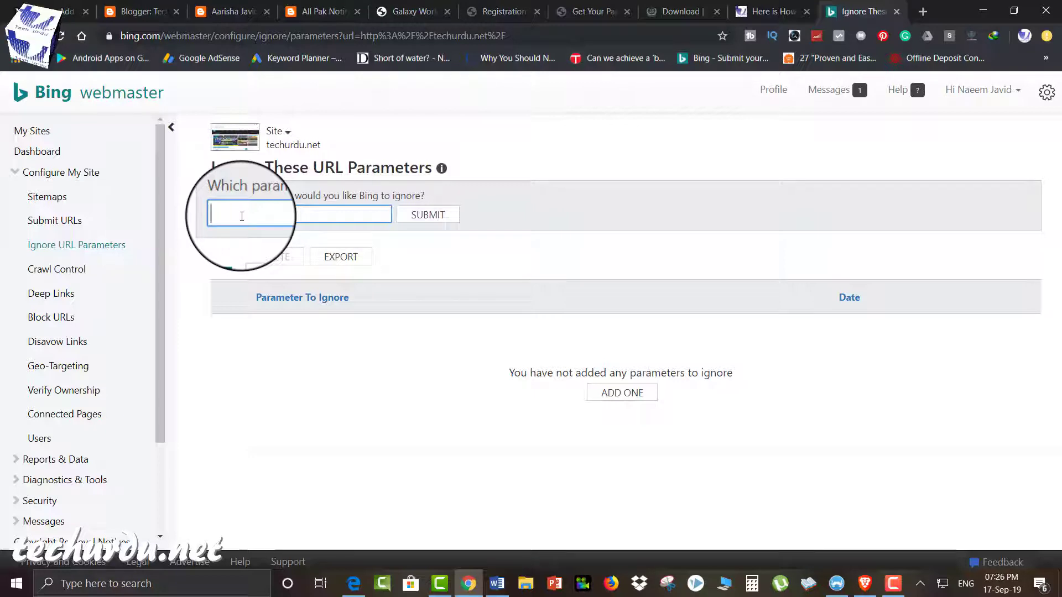
pyautogui.click(752, 15)
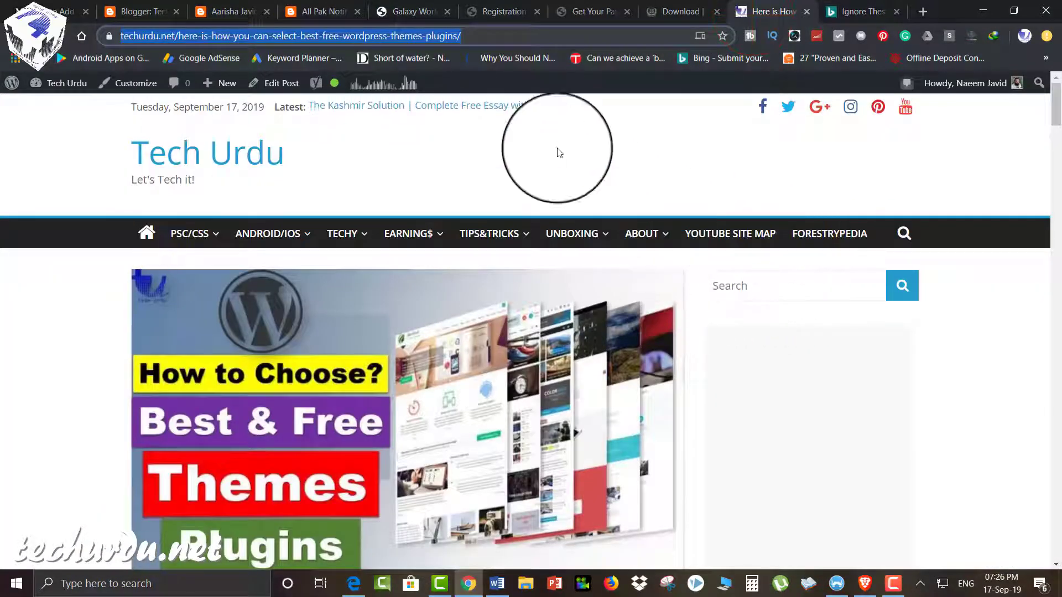
pyautogui.moveTo(644, 232)
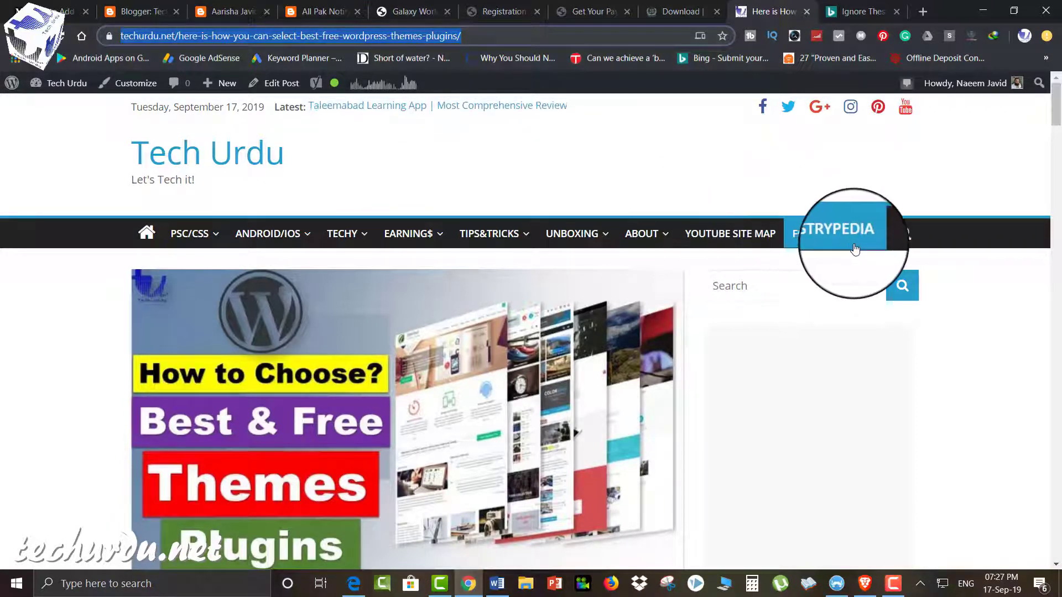
pyautogui.scroll(-10, 966, 305)
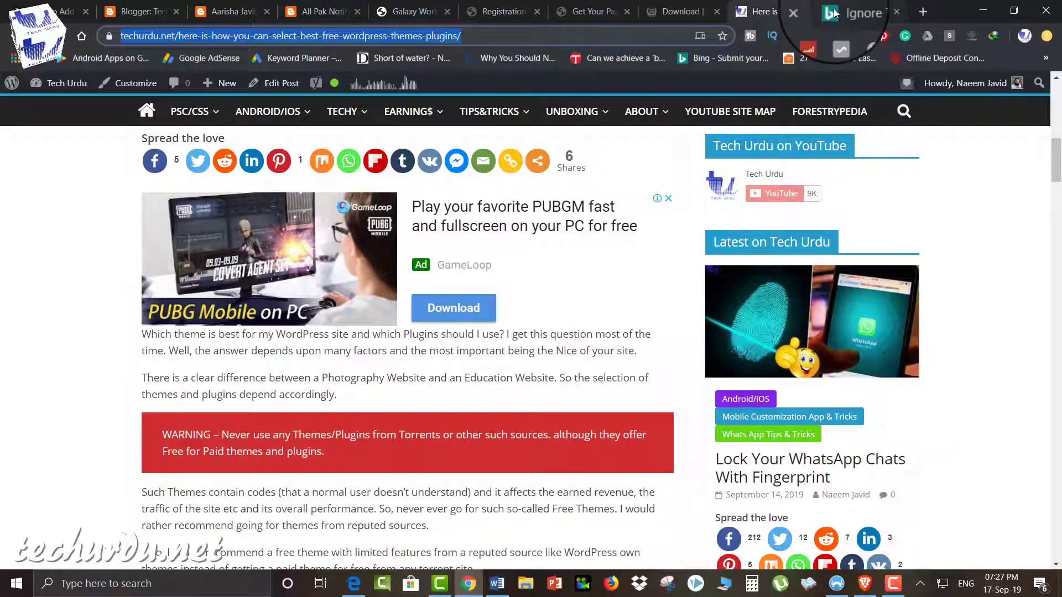
pyautogui.click(852, 11)
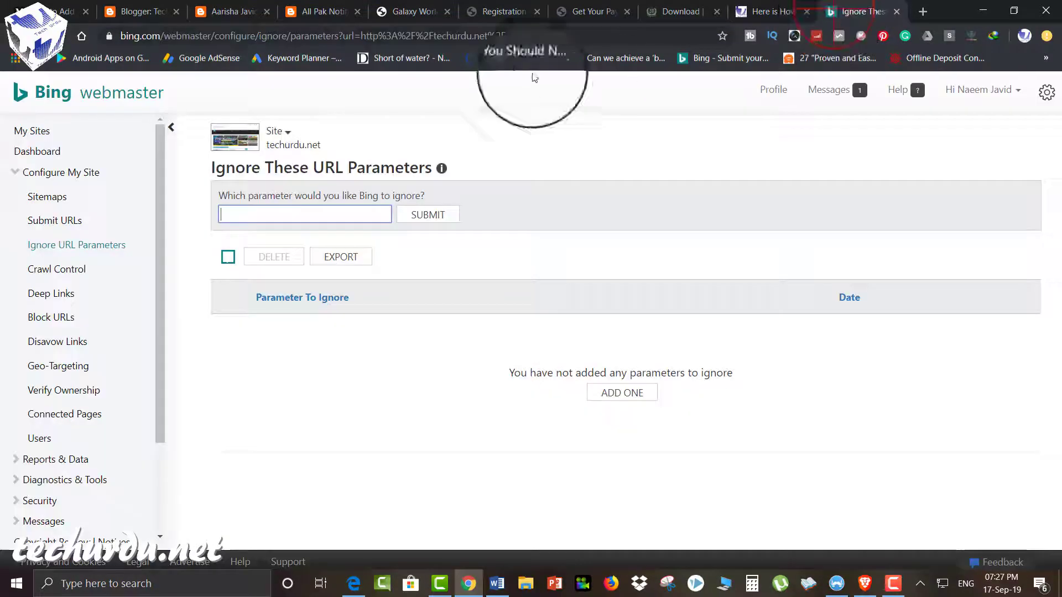
pyautogui.click(304, 219)
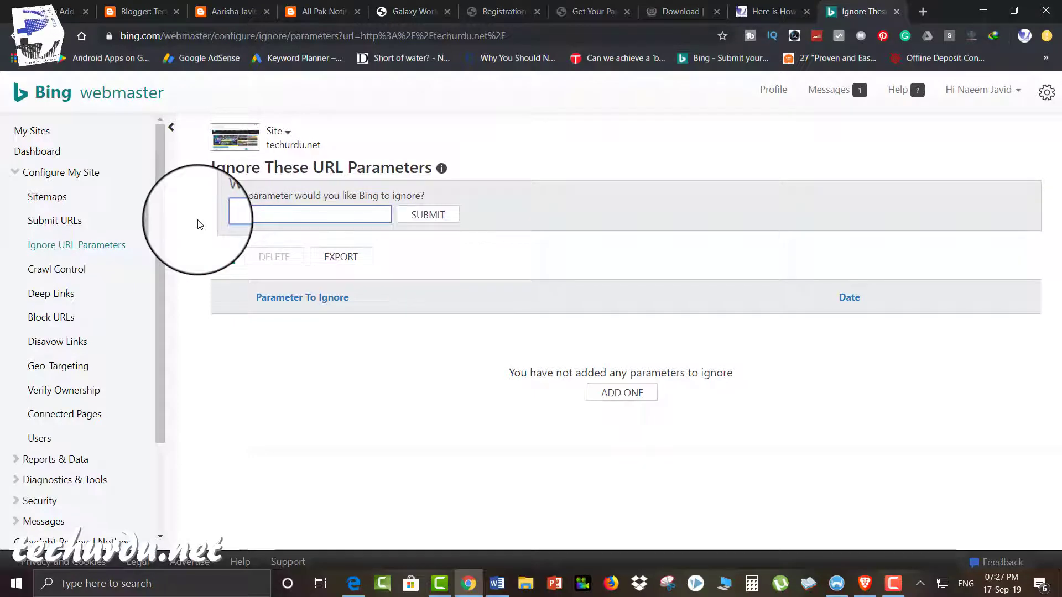
# Step: Open the Crawl Control page for techurdu.net and set the time of most traffic to All Day (Default)
pyautogui.click(68, 271)
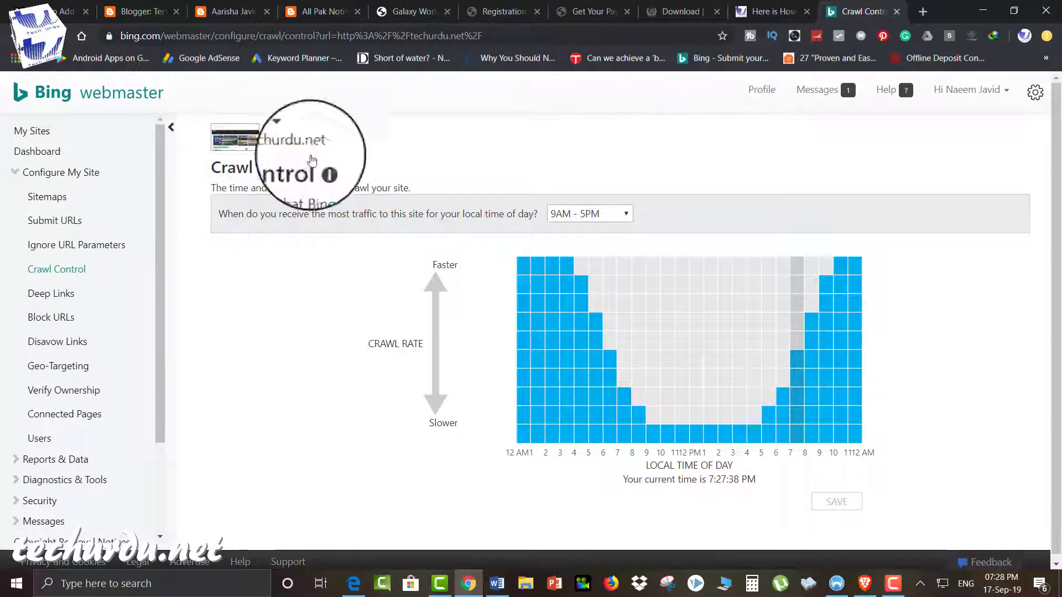
pyautogui.click(625, 214)
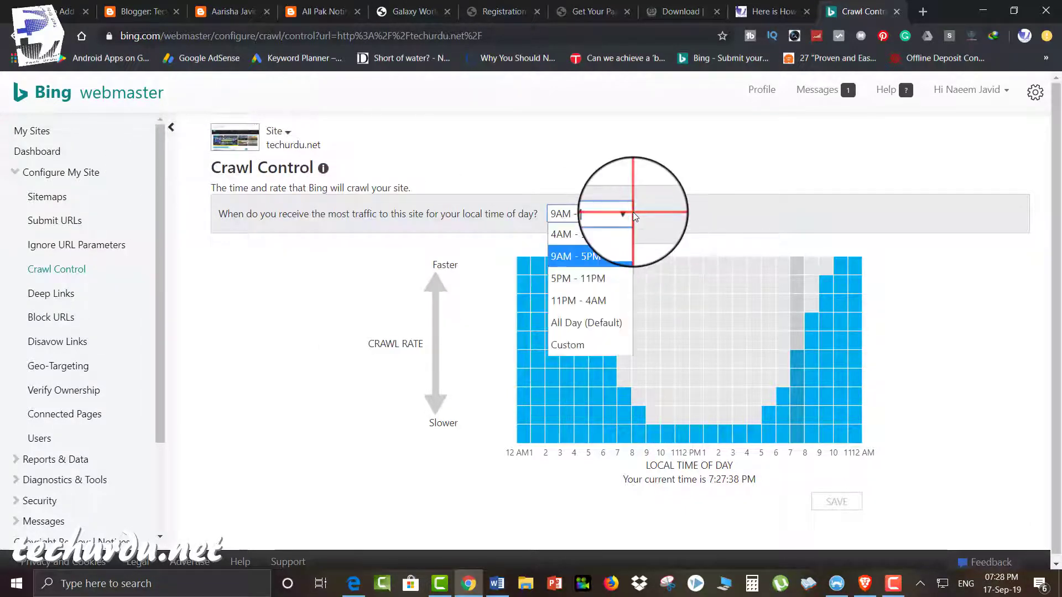
pyautogui.click(572, 327)
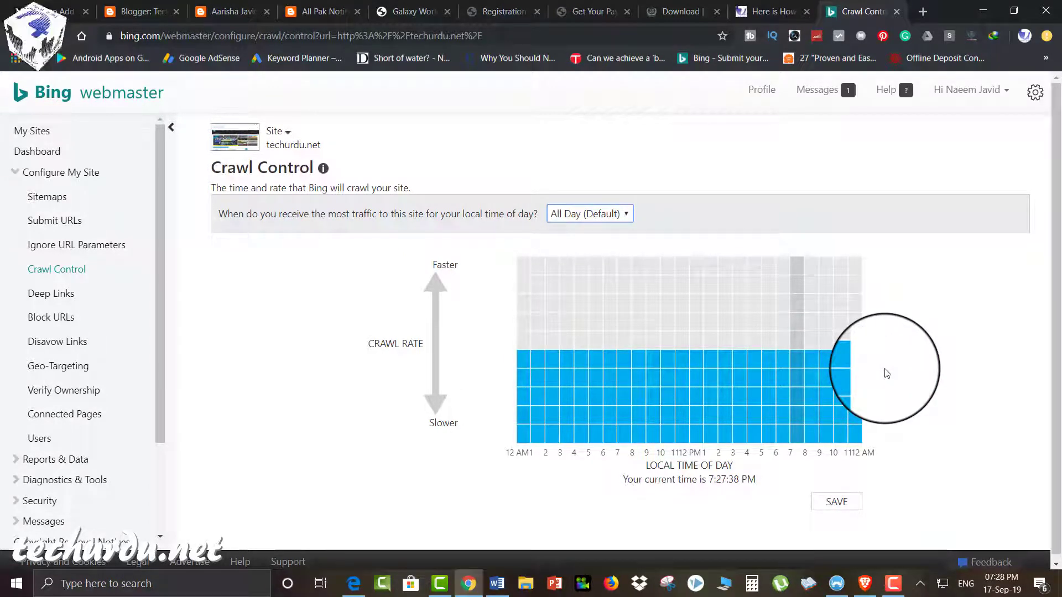
# Step: Try a custom crawl rate by adjusting the early-afternoon hours in the crawl graph
pyautogui.click(610, 215)
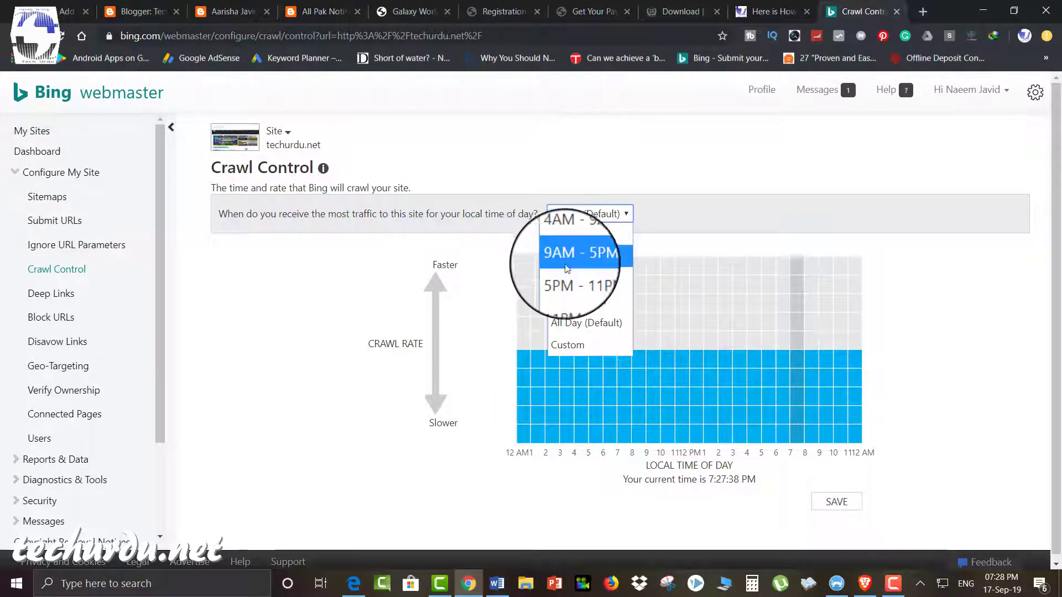
pyautogui.click(726, 357)
pyautogui.moveTo(725, 324); pyautogui.dragTo(725, 352)
# Step: Choose All Day (Default) in place of the custom crawl schedule and save the crawl settings
pyautogui.click(592, 214)
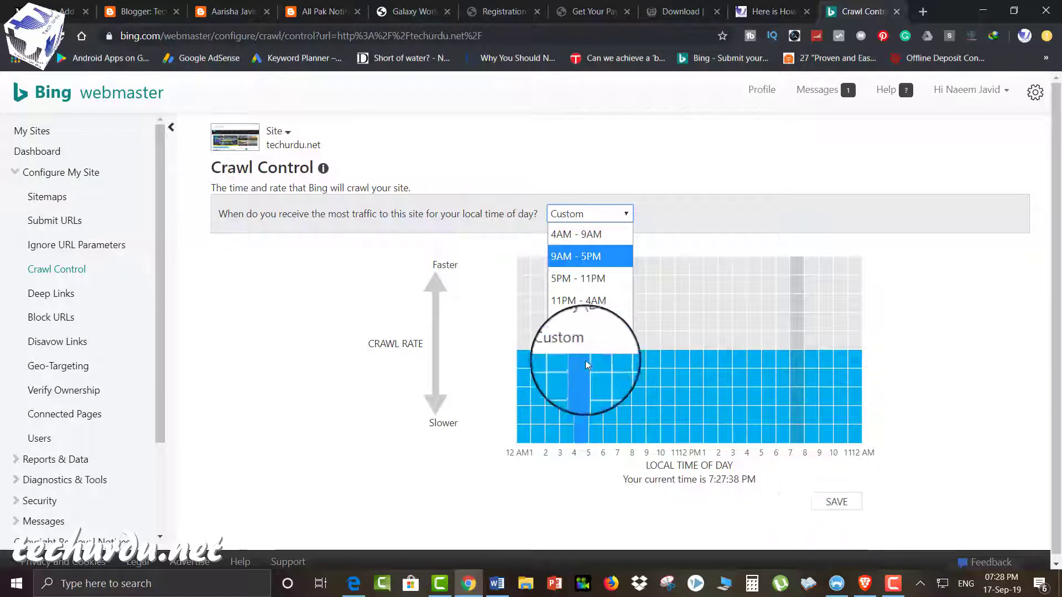
pyautogui.click(570, 327)
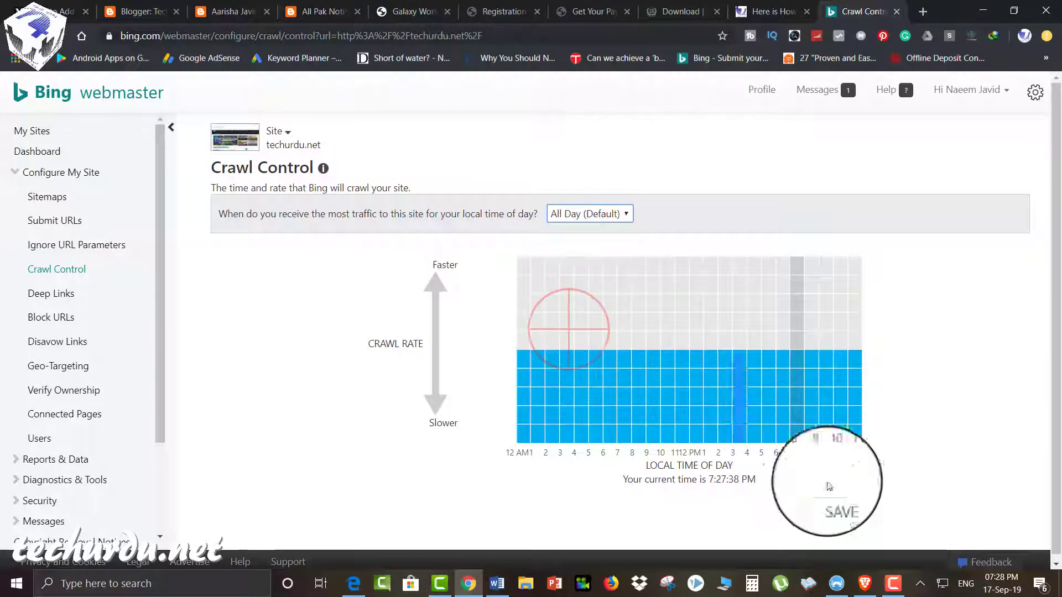
pyautogui.click(836, 500)
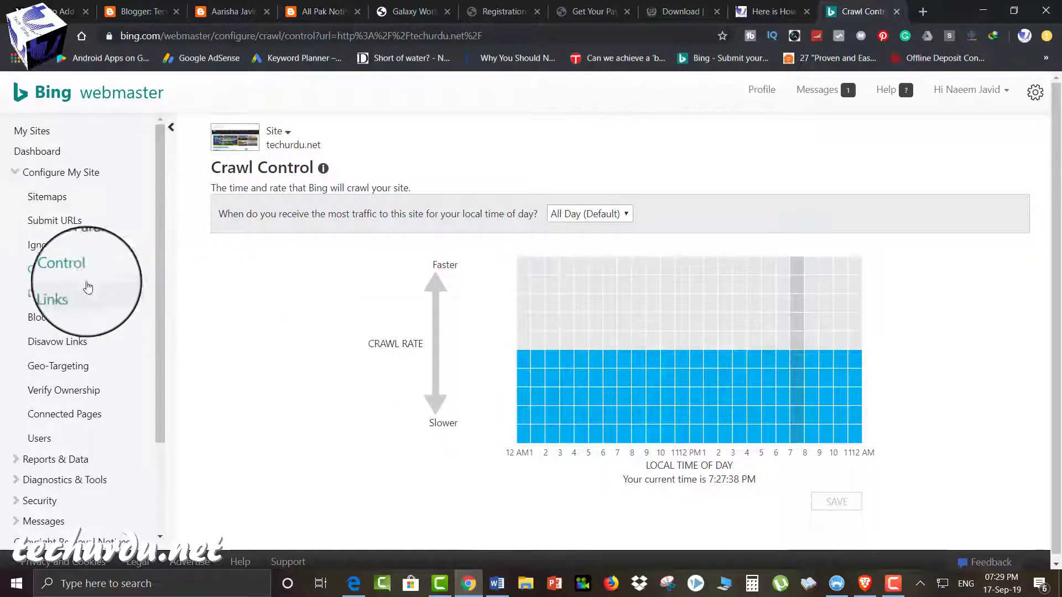
# Step: Open the Deep Links page for techurdu.net and examine its URL entry box and the country/region choices, with a glance at the blog post
pyautogui.click(58, 294)
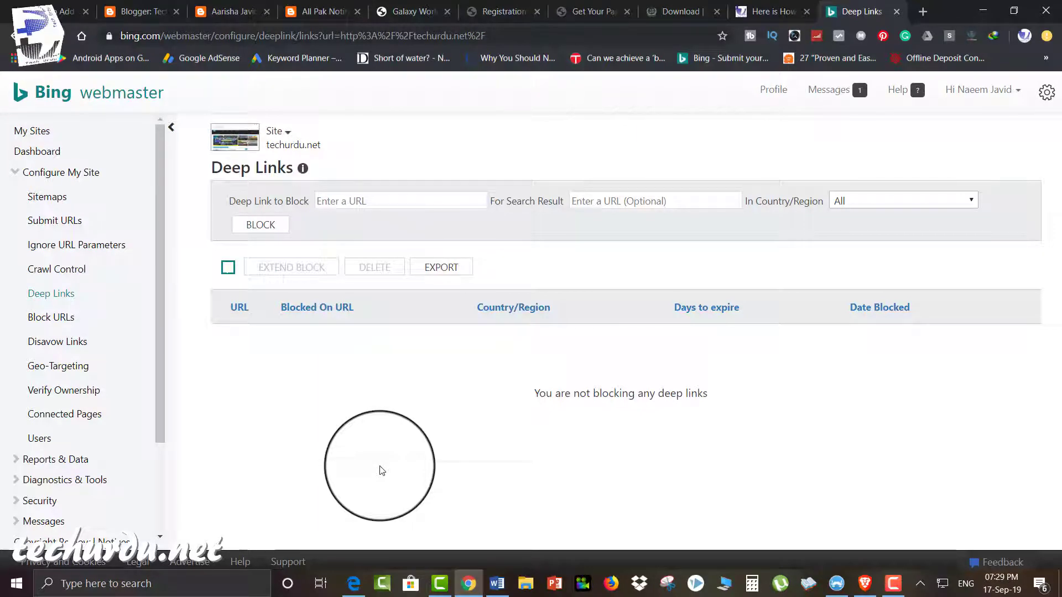
pyautogui.click(767, 12)
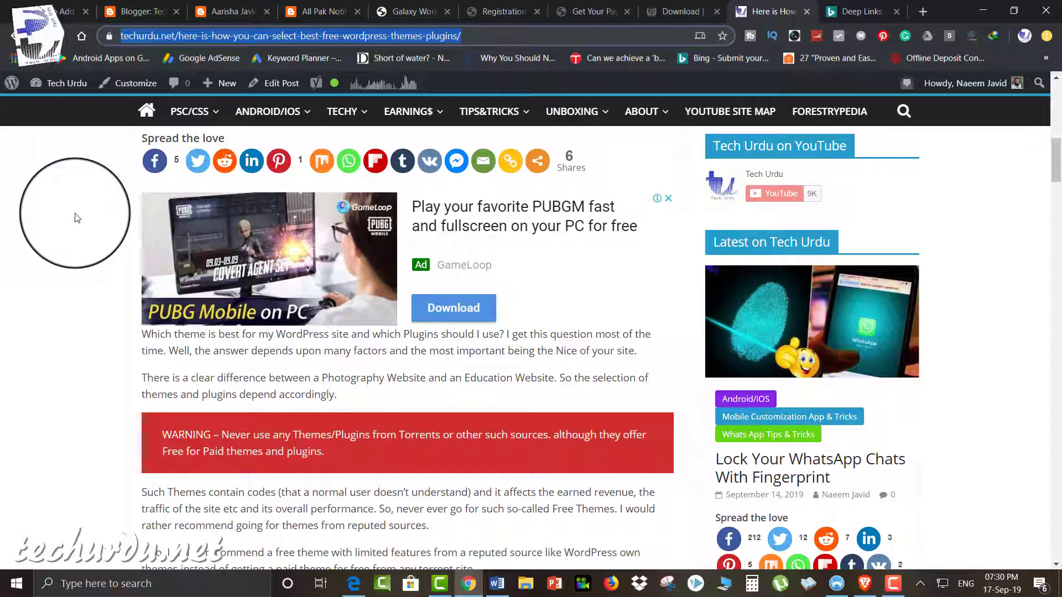
pyautogui.click(834, 6)
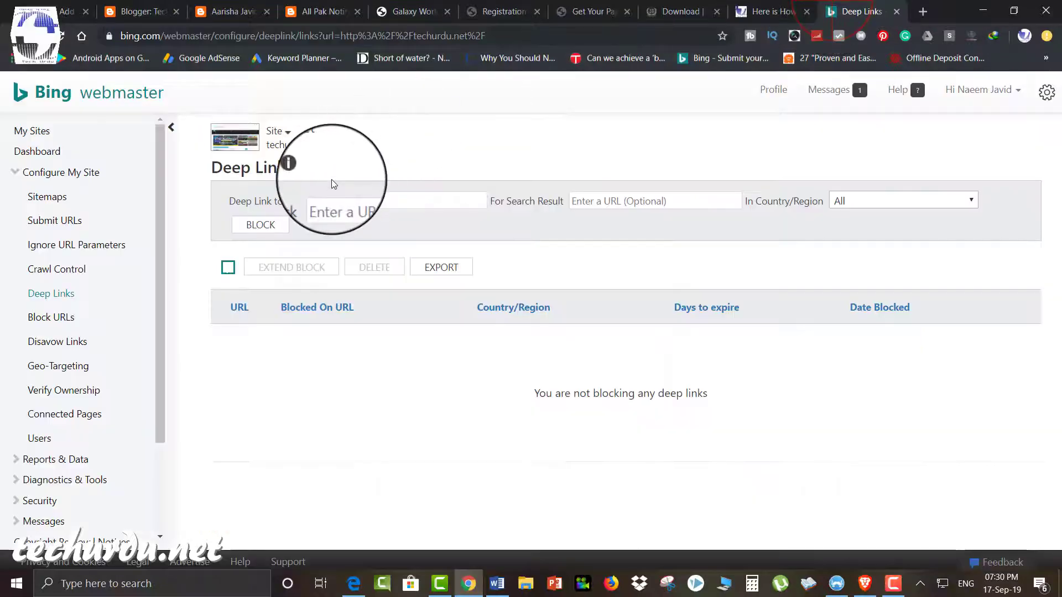
pyautogui.click(339, 201)
pyautogui.rightClick(340, 202)
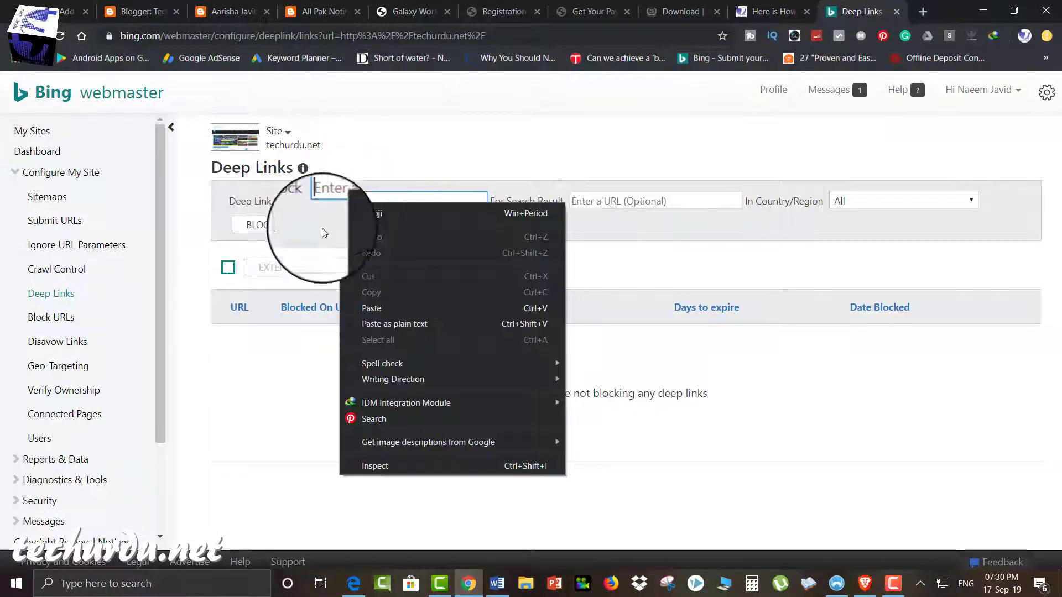
pyautogui.click(270, 426)
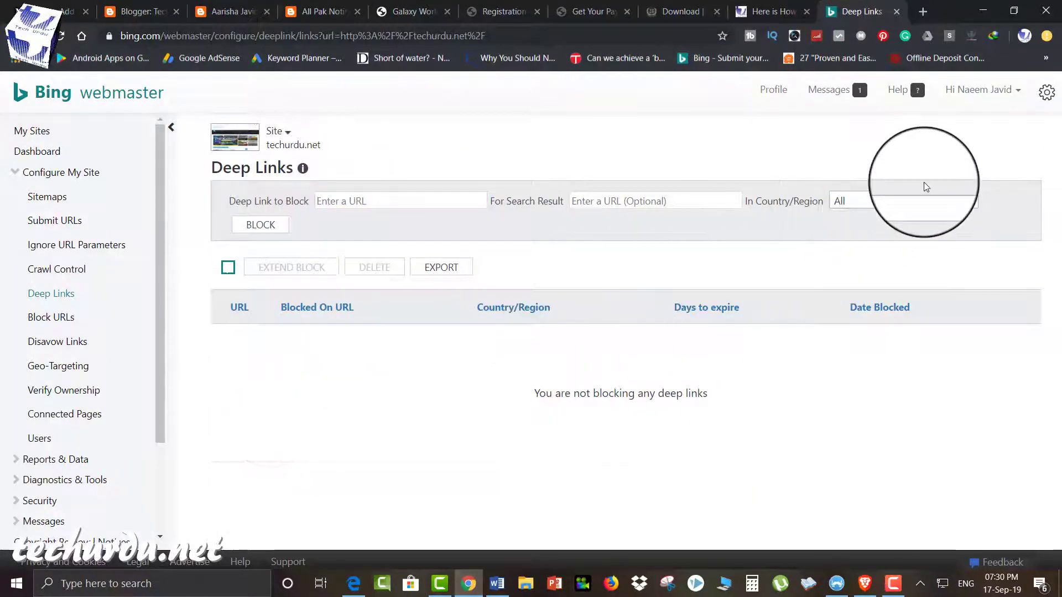
pyautogui.click(918, 202)
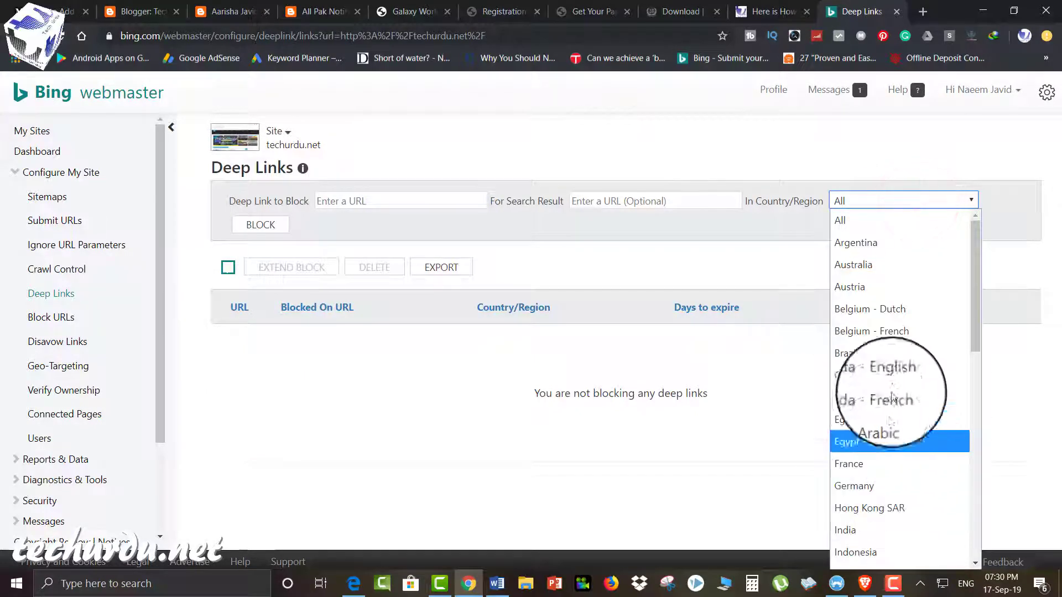
pyautogui.click(634, 230)
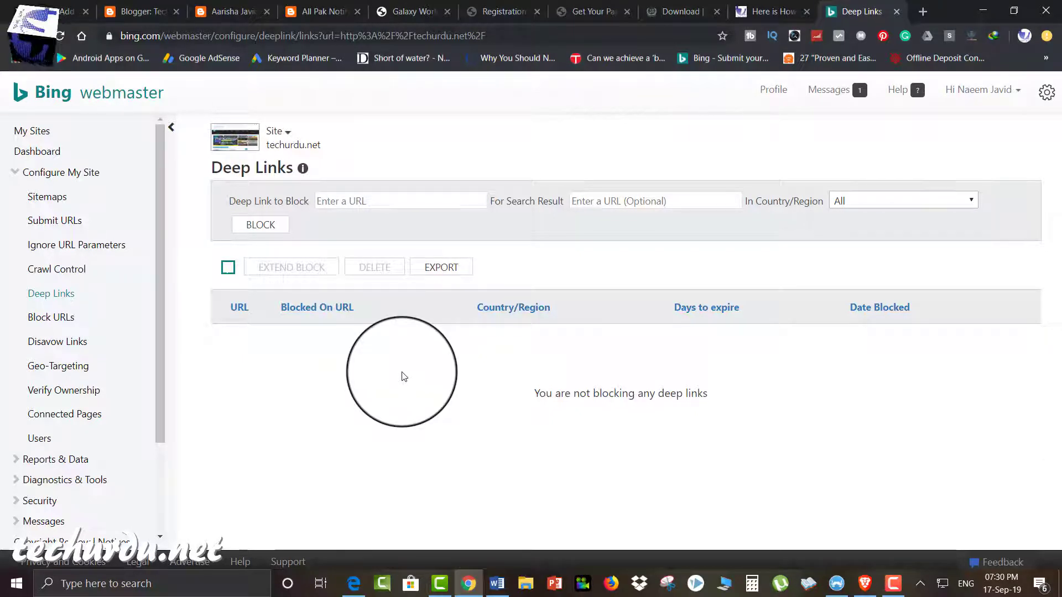
# Step: Open Google in a new browser tab and load its Pakistani version at google.com.pk
pyautogui.click(923, 12)
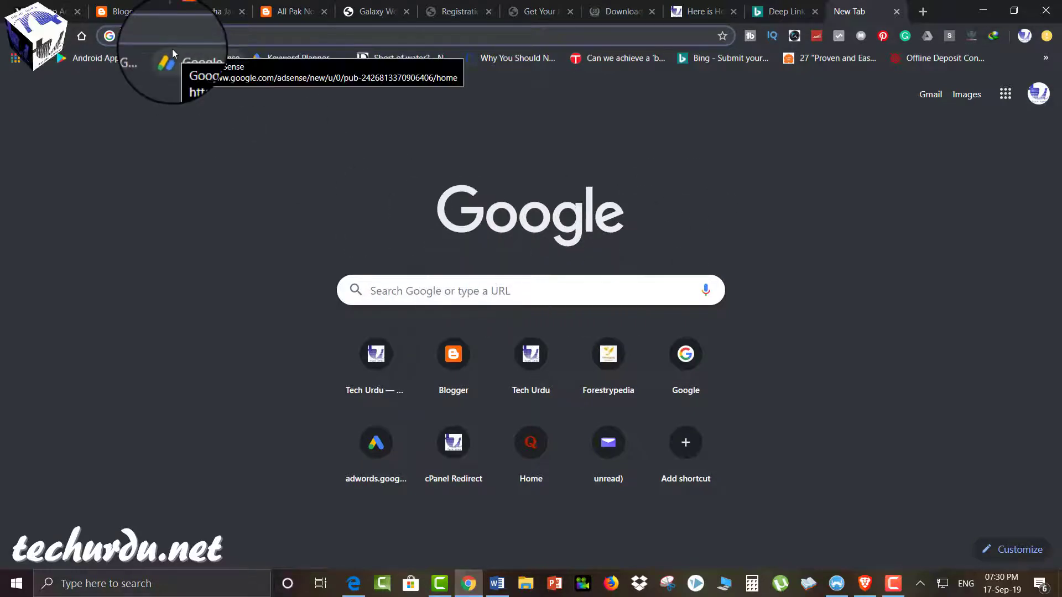
pyautogui.write('goo')
pyautogui.press('Return')
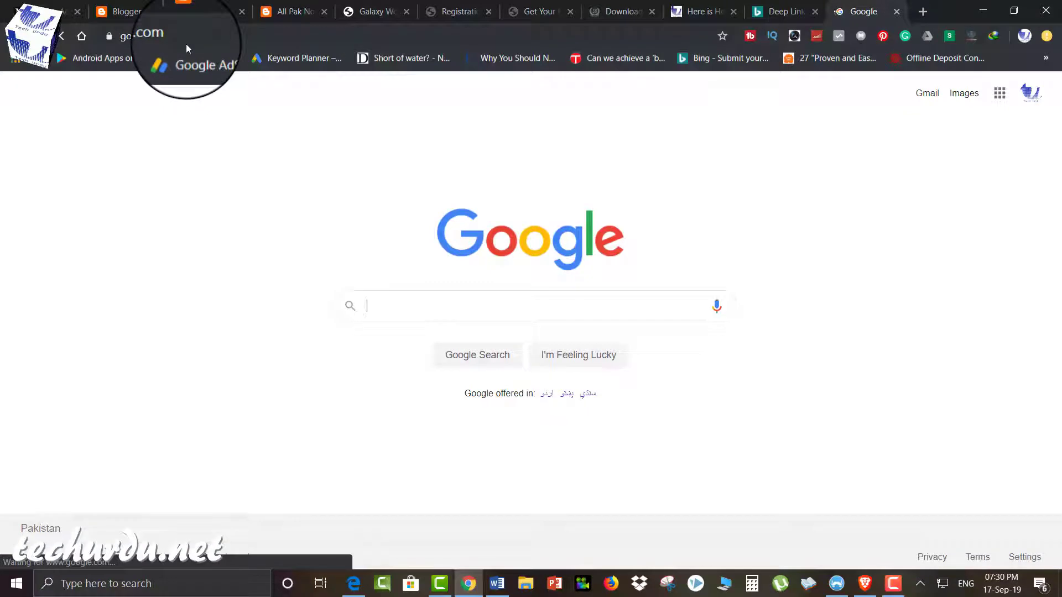
pyautogui.click(186, 44)
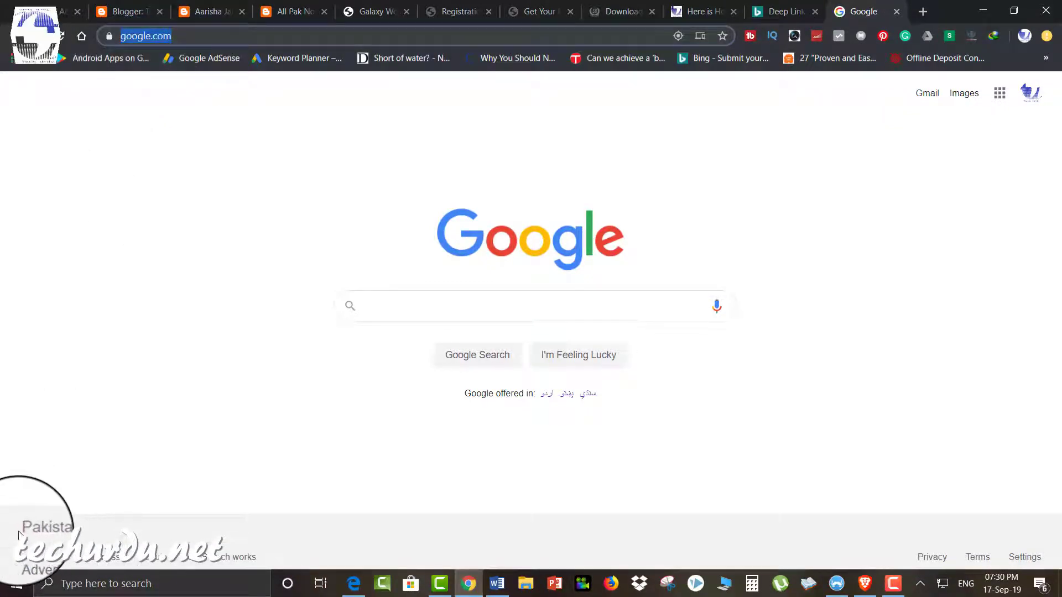
pyautogui.click(223, 36)
pyautogui.write('.pk')
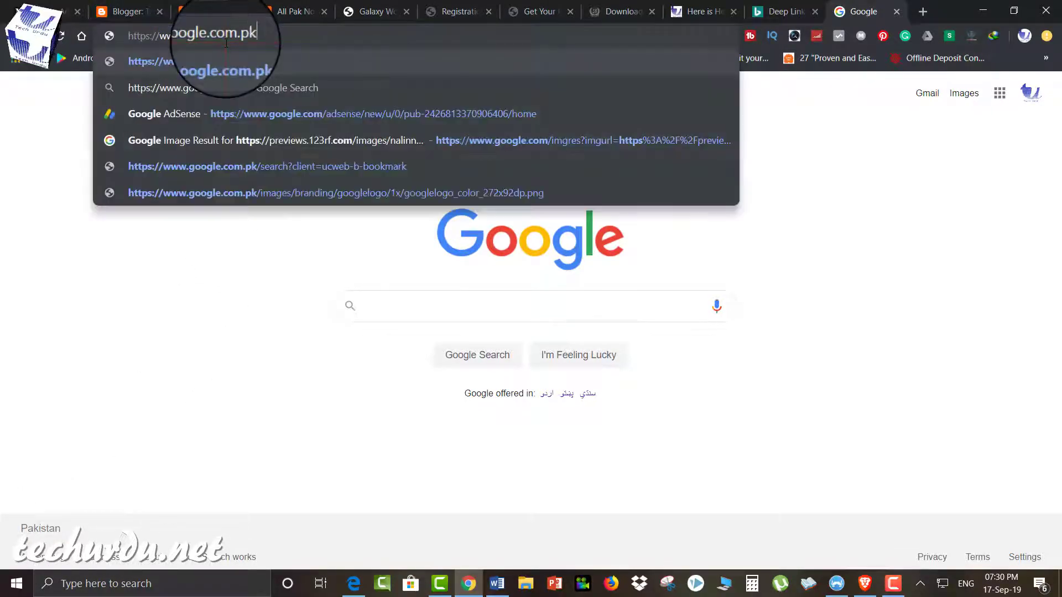
pyautogui.press('Return')
pyautogui.moveTo(174, 90); pyautogui.dragTo(196, 35)
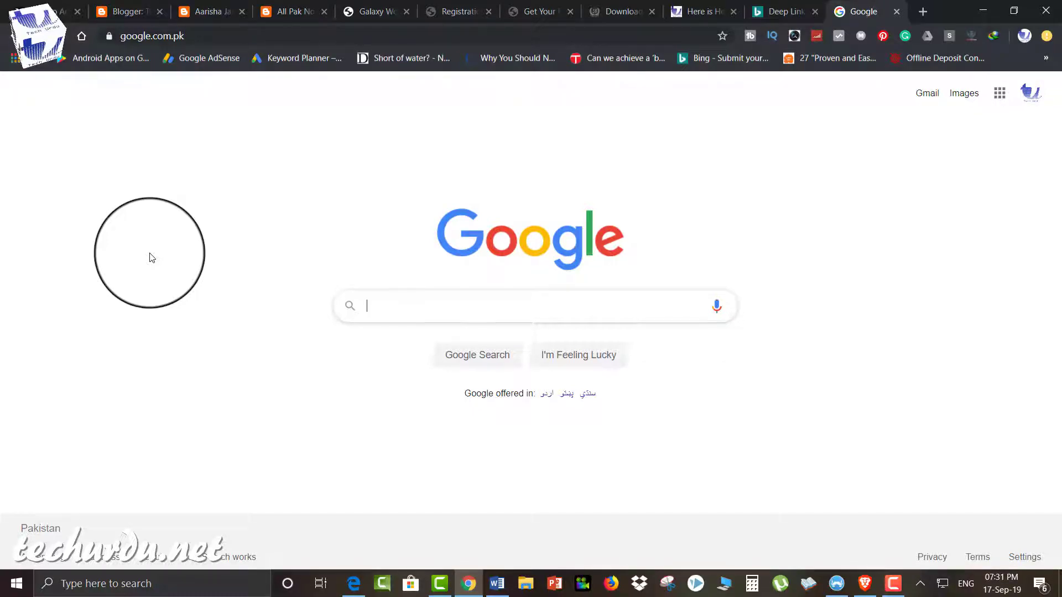
# Step: Return to Bing Webmaster, open the Block URLs page for techurdu.net, check the blog's About submenu, and activate the URL entry box
pyautogui.click(774, 11)
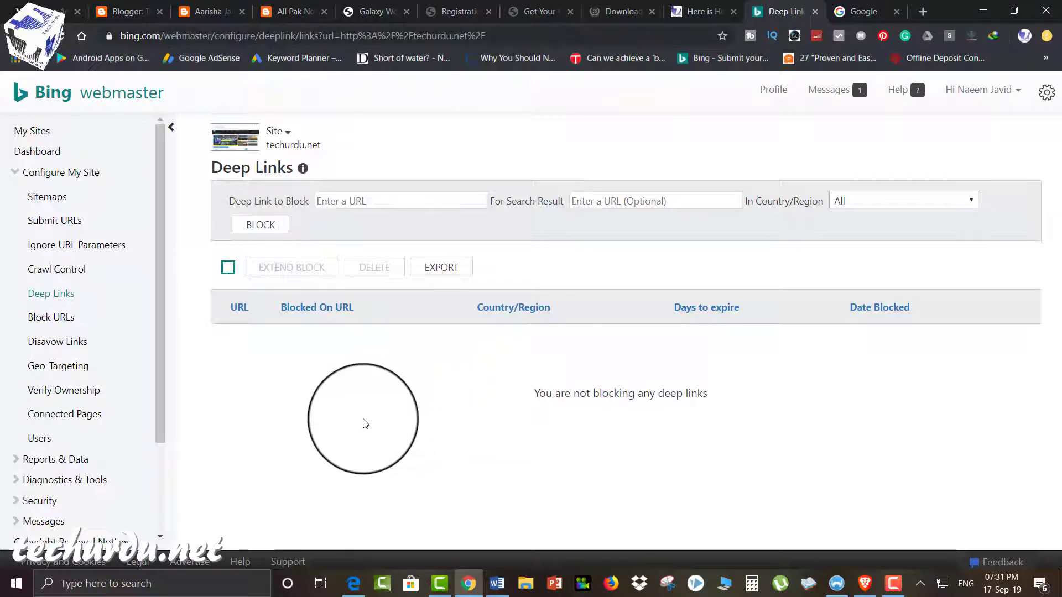
pyautogui.click(419, 205)
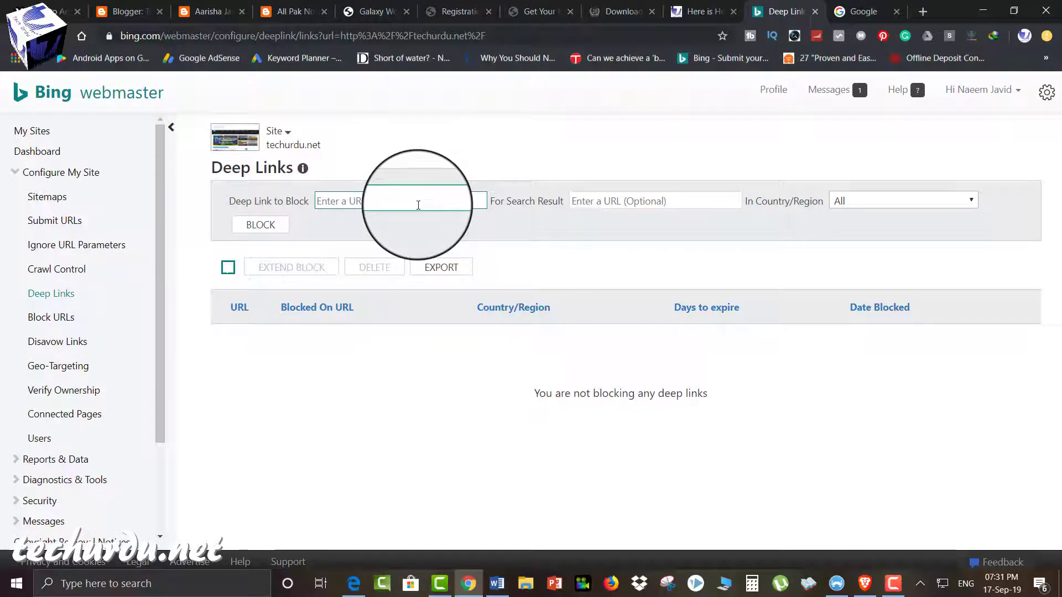
pyautogui.moveTo(158, 329); pyautogui.dragTo(161, 375)
pyautogui.click(46, 260)
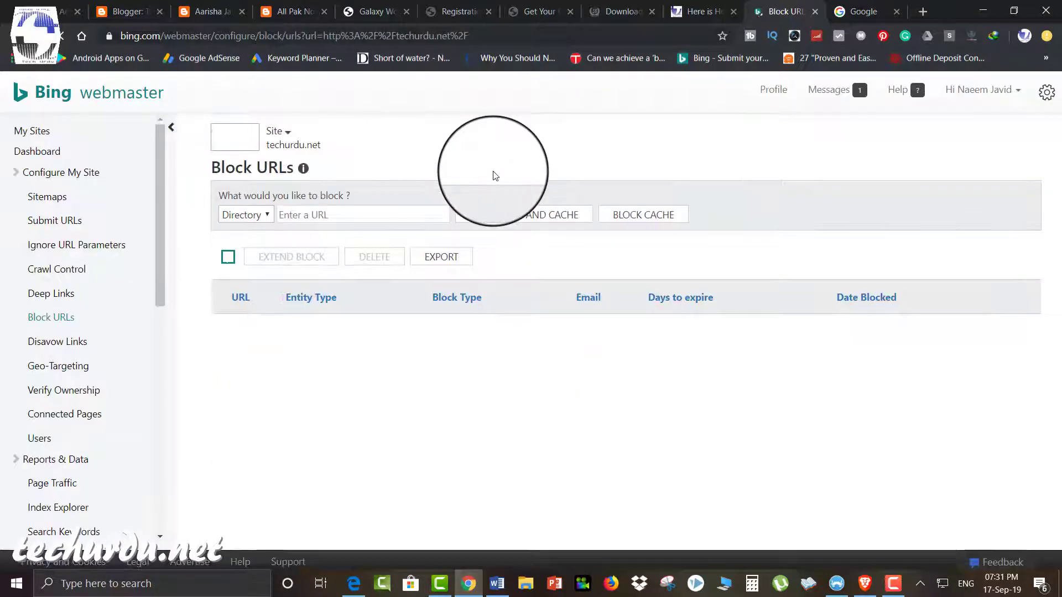
pyautogui.click(695, 15)
pyautogui.moveTo(645, 111)
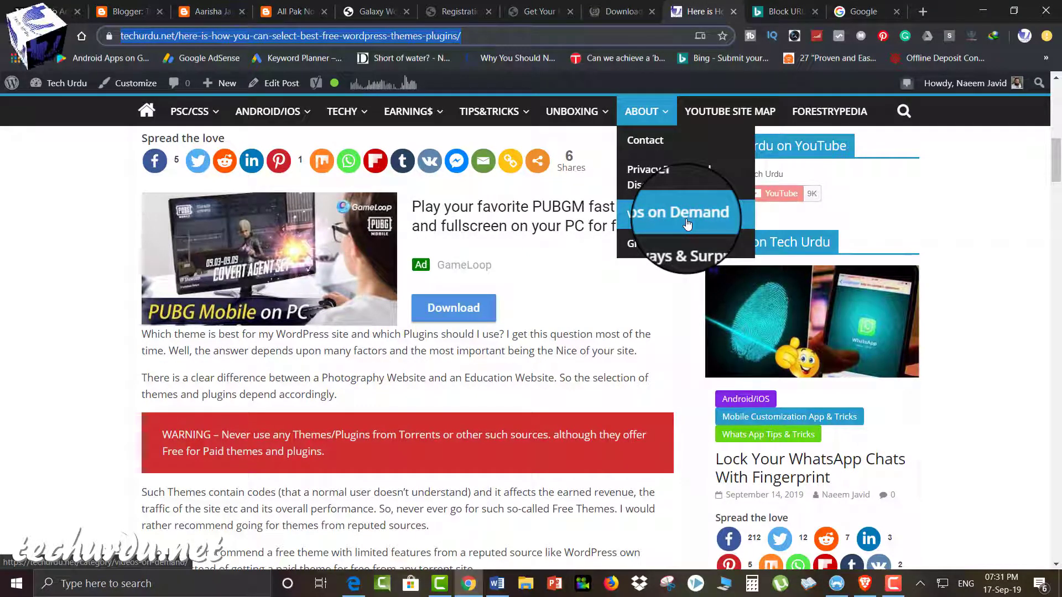
pyautogui.click(777, 12)
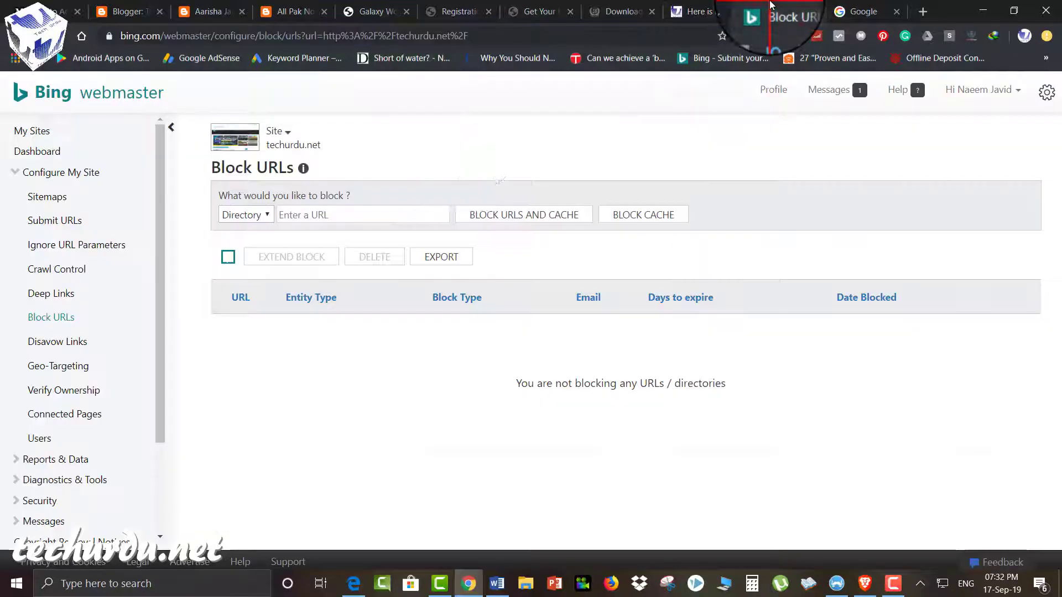
pyautogui.click(319, 214)
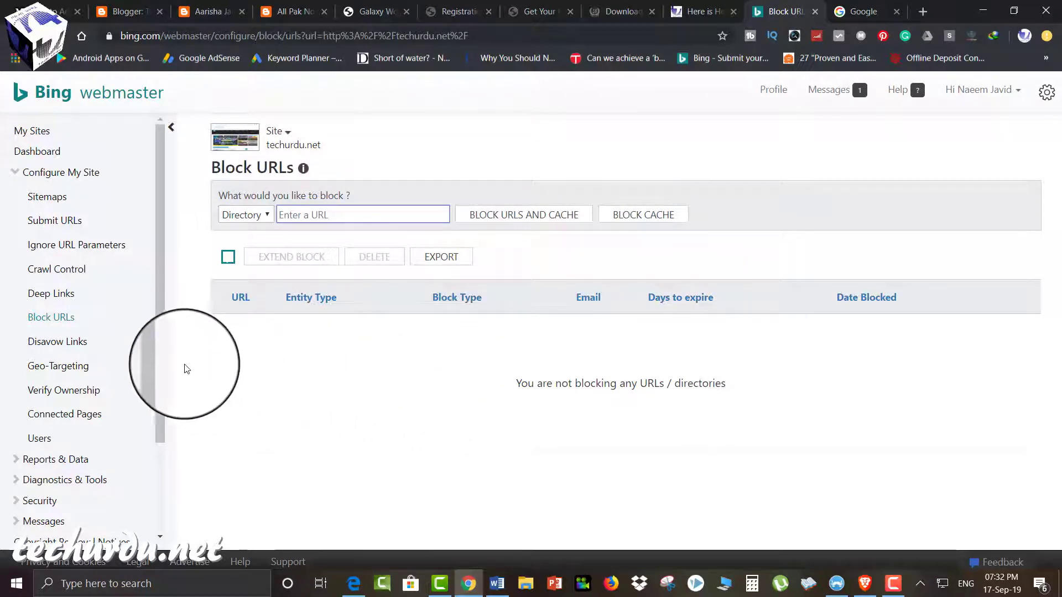
# Step: Open the Disavow Links page for techurdu.net and activate its URL entry box
pyautogui.click(160, 354)
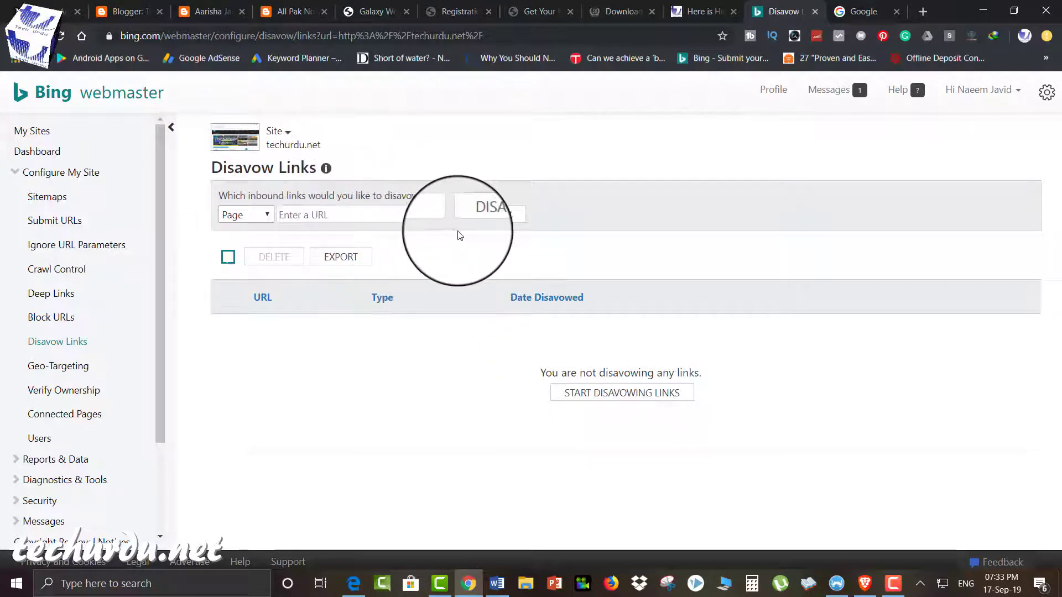
pyautogui.click(336, 215)
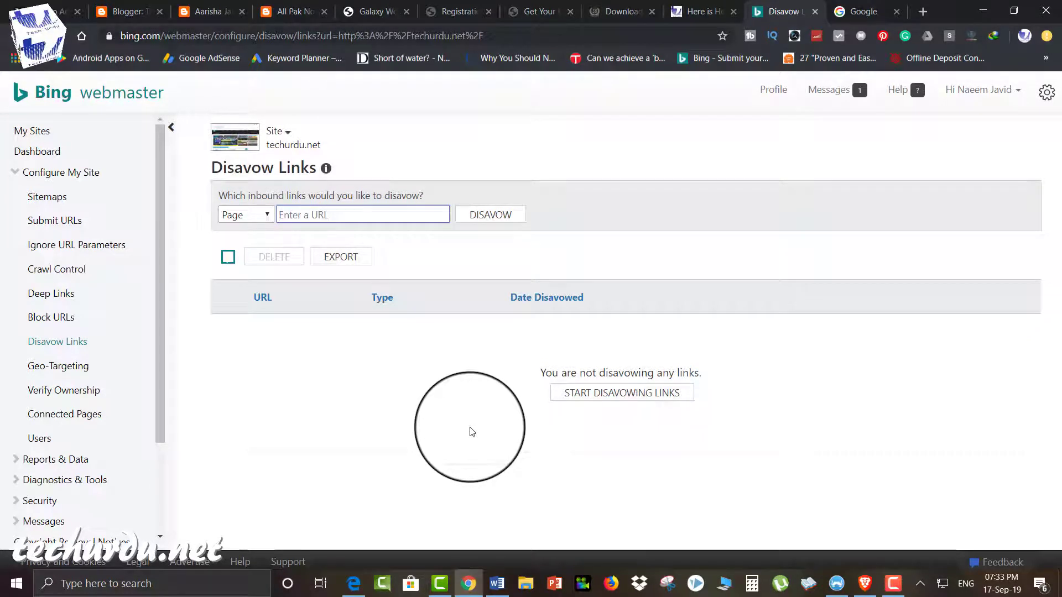
# Step: Open the Geo-Targeting page for techurdu.net and switch to the Tech Urdu blog post for reference
pyautogui.moveTo(157, 325); pyautogui.dragTo(165, 410)
pyautogui.click(59, 253)
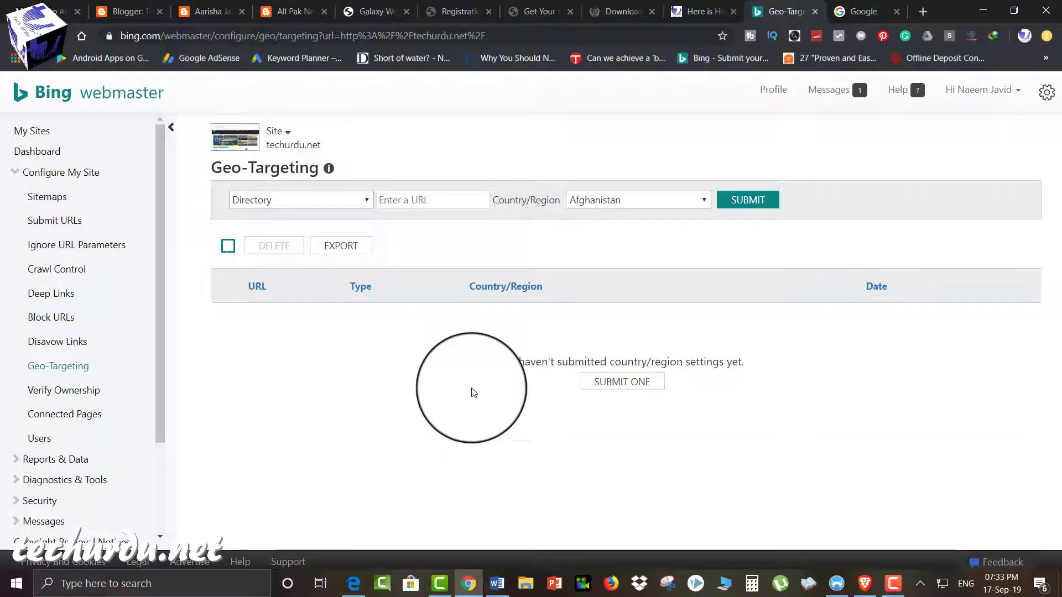
pyautogui.click(699, 11)
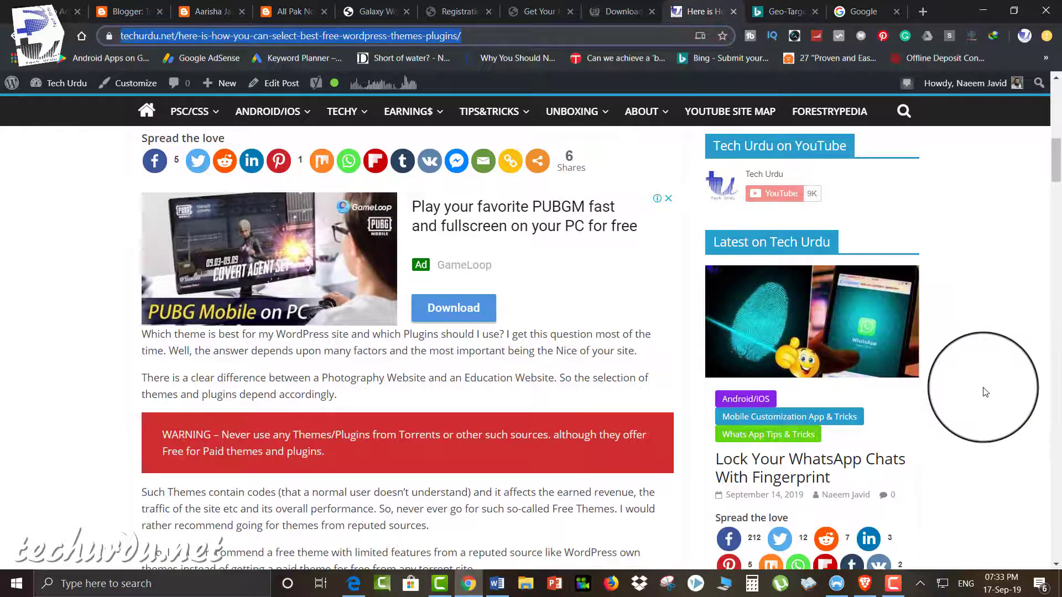
# Step: Skim the Tech Urdu blog post, return to Bing's Geo-Targeting page, and check the URL entry box and the country/region choices
pyautogui.scroll(-5, 986, 391)
pyautogui.scroll(-10, 985, 392)
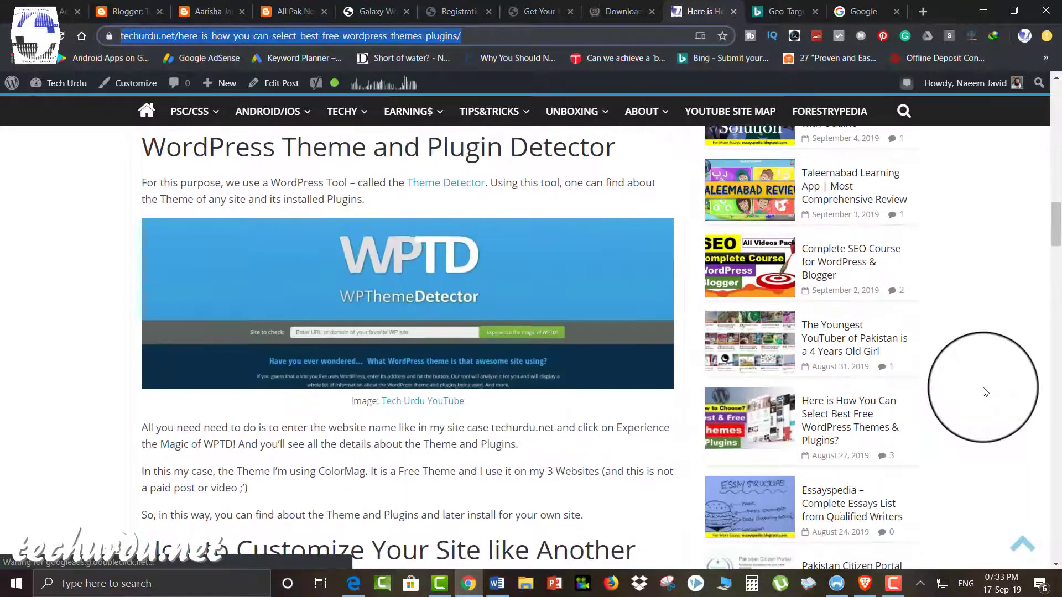
pyautogui.scroll(14, 985, 391)
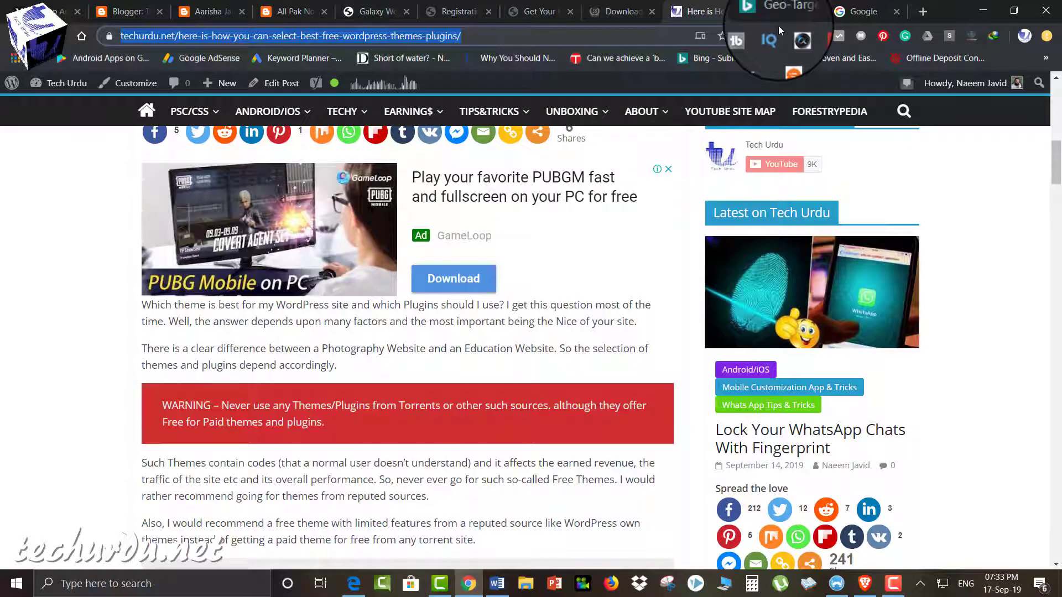
pyautogui.click(777, 3)
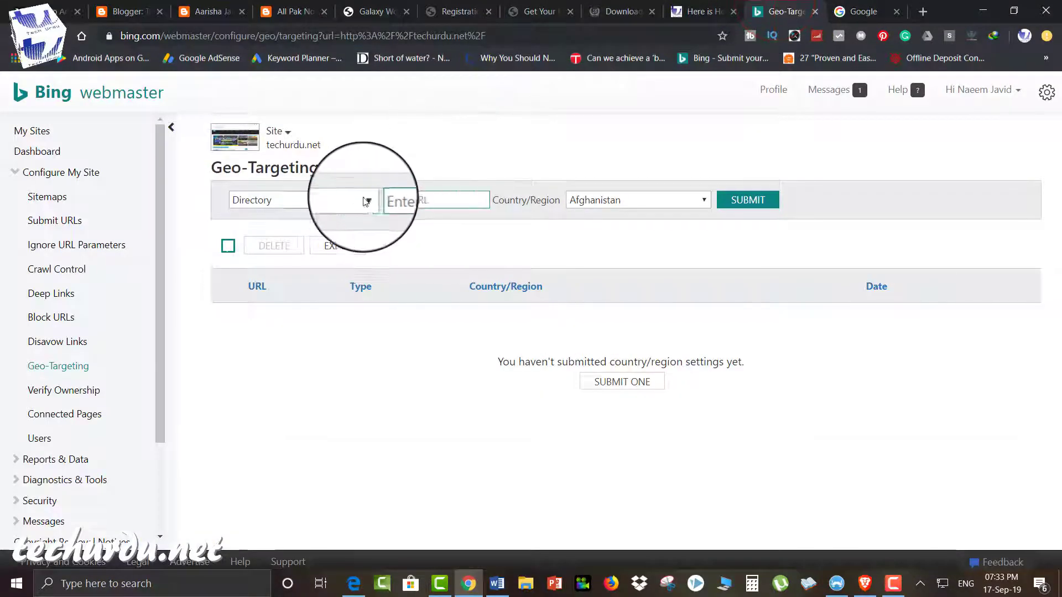
pyautogui.click(387, 198)
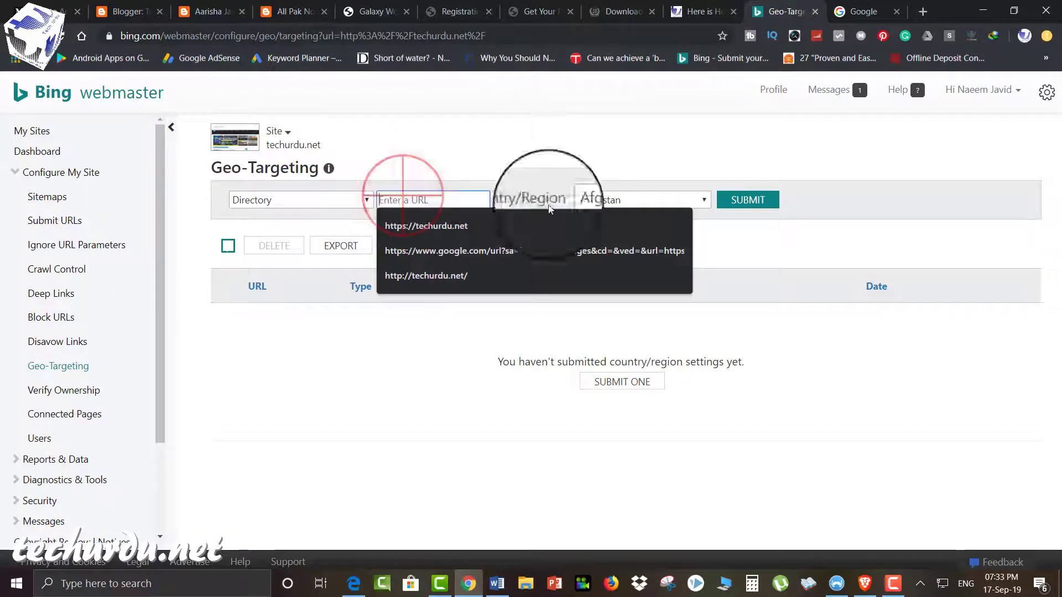
pyautogui.click(709, 201)
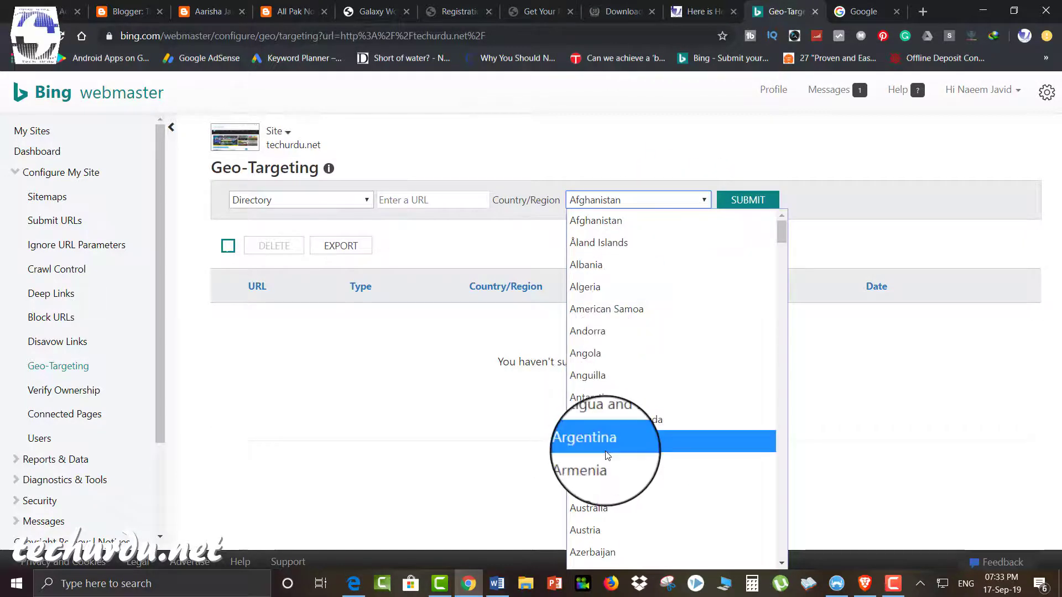
pyautogui.click(327, 442)
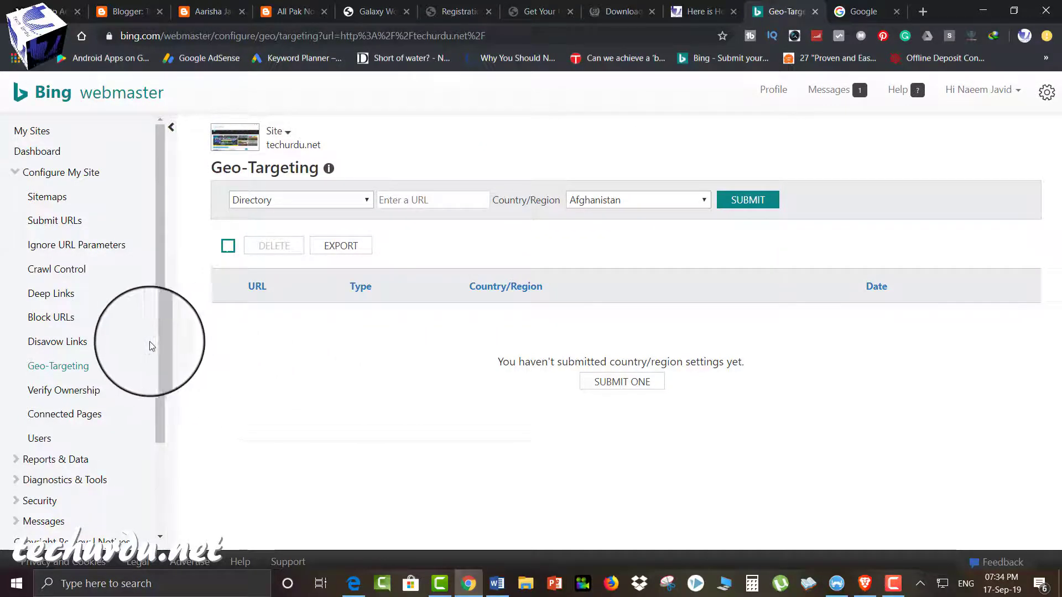
# Step: Open the Verify Ownership page for techurdu.net to check the site's verification status
pyautogui.moveTo(162, 344); pyautogui.dragTo(168, 429)
pyautogui.click(64, 279)
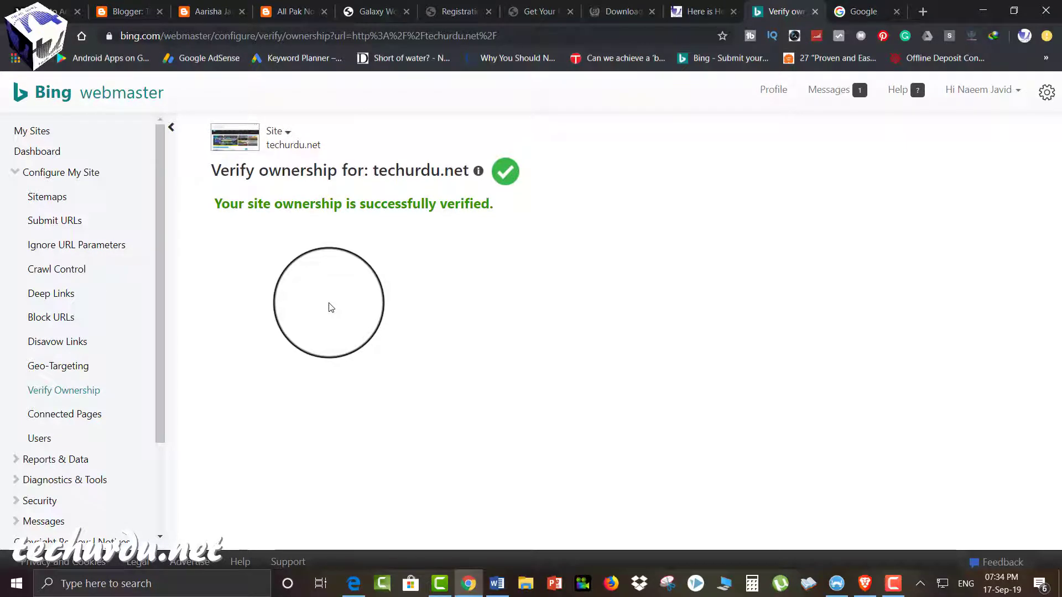
pyautogui.moveTo(163, 340); pyautogui.dragTo(162, 447)
pyautogui.scroll(3, 64, 437)
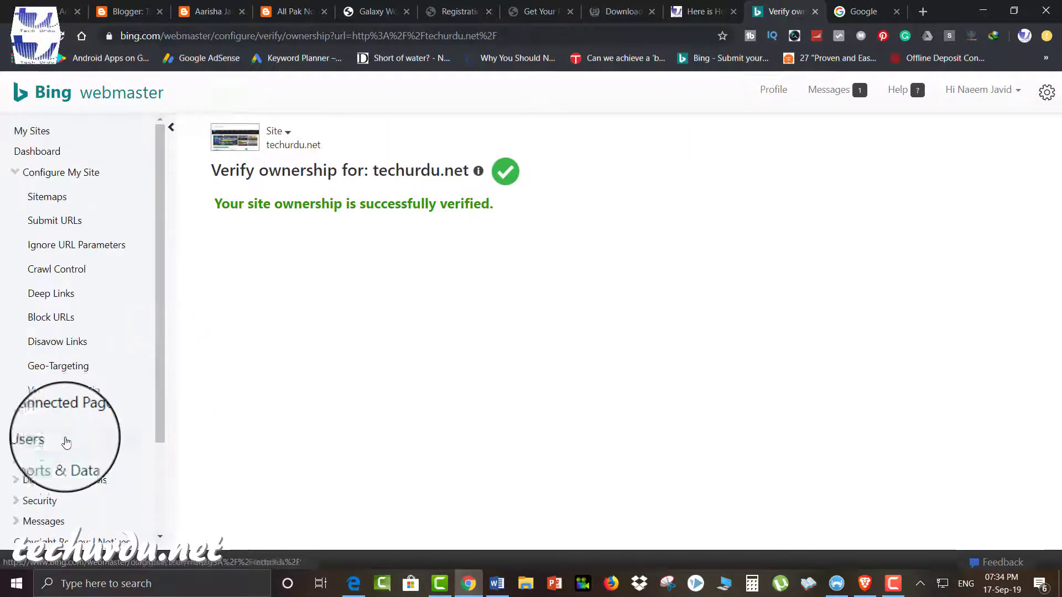
# Step: Open the Connected Pages page for techurdu.net and review the social network and app store entries and the connected pages table
pyautogui.click(54, 415)
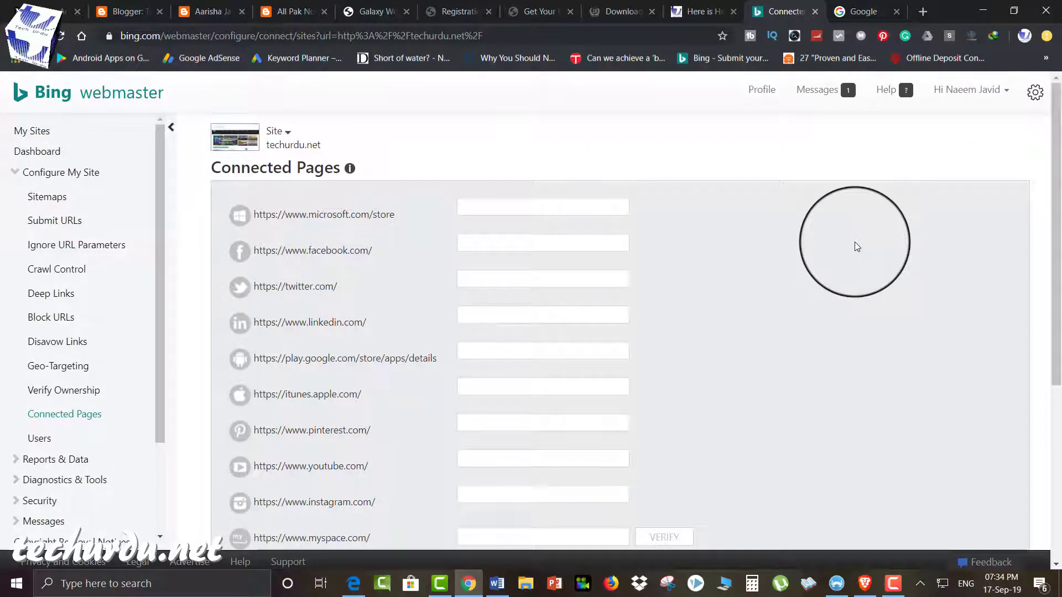
pyautogui.scroll(-1, 854, 241)
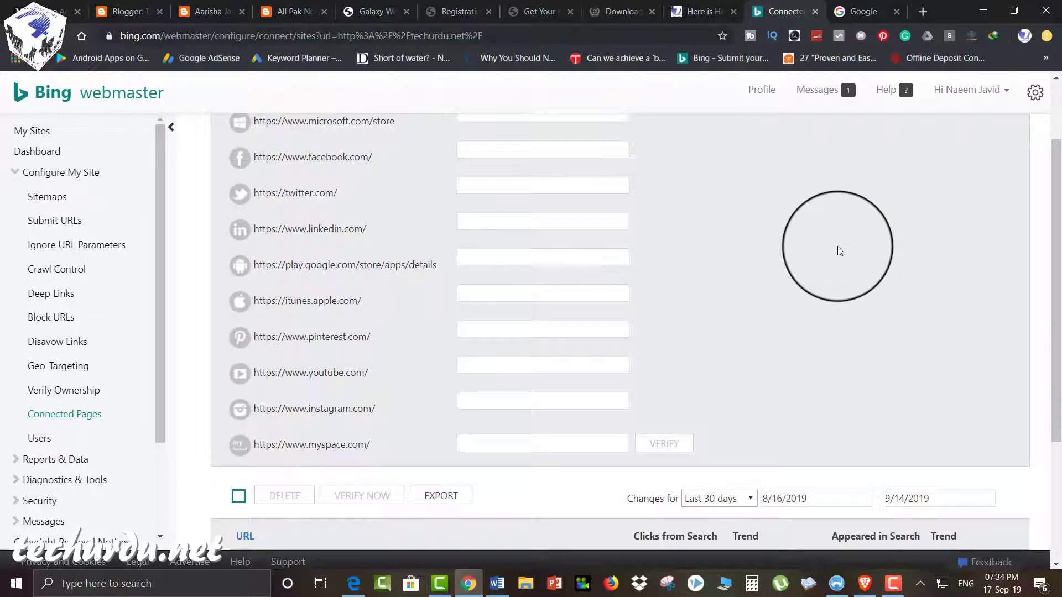
pyautogui.scroll(-4, 840, 251)
pyautogui.scroll(1, 839, 251)
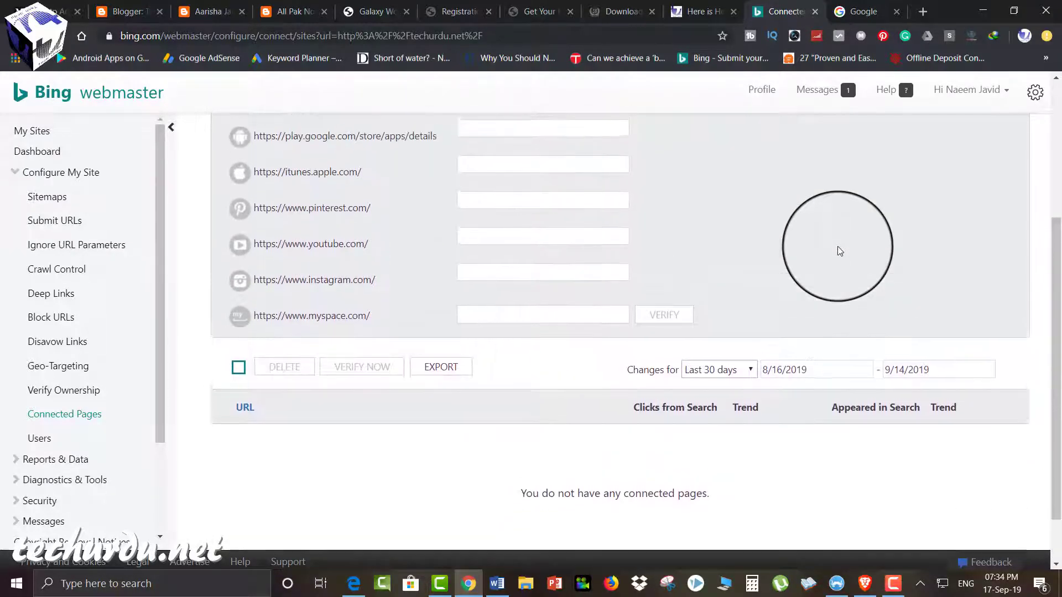
pyautogui.scroll(4, 839, 251)
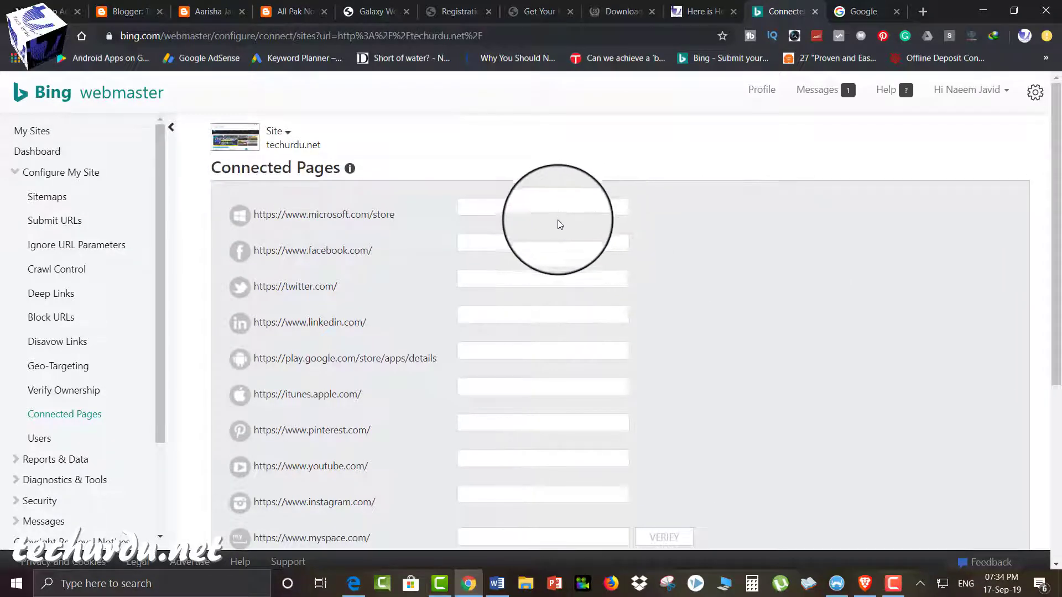
pyautogui.scroll(-2, 556, 261)
pyautogui.scroll(3, 556, 260)
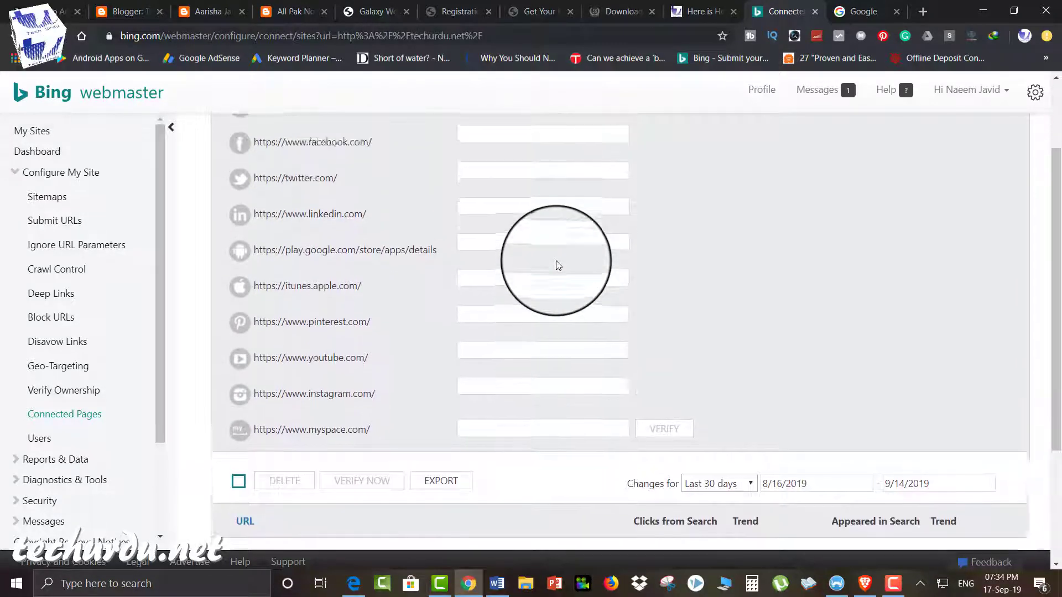
pyautogui.scroll(-5, 755, 259)
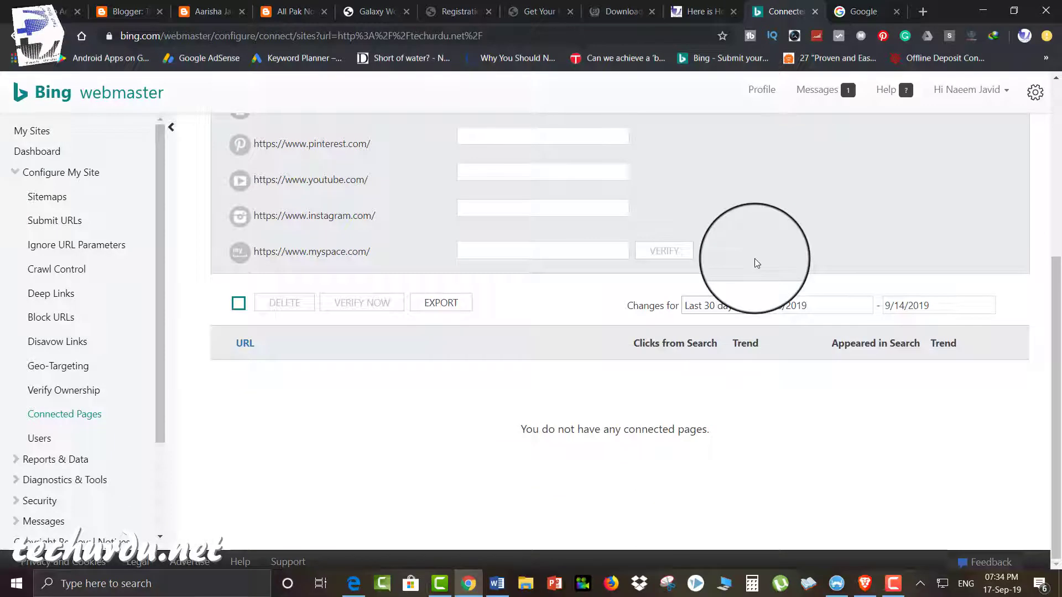
# Step: Open the Users page for techurdu.net and check the available role and key options for adding a user
pyautogui.click(246, 343)
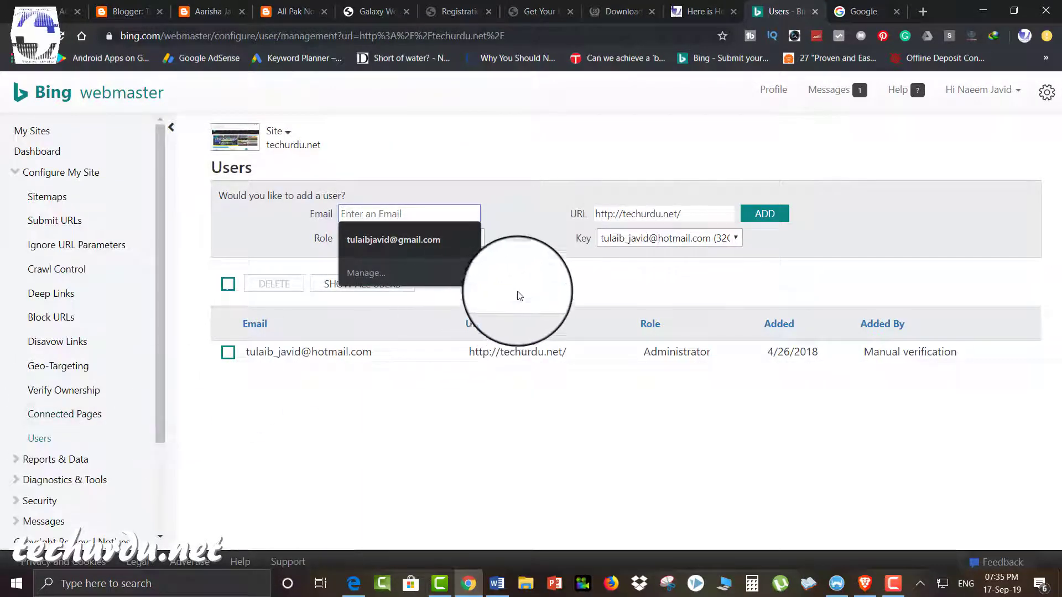
pyautogui.click(564, 258)
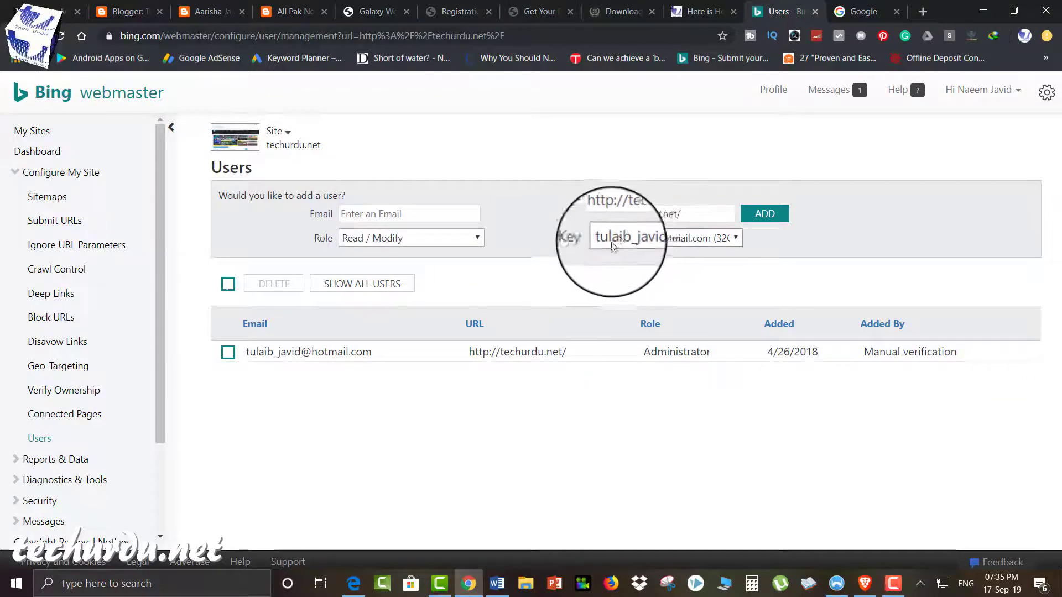
pyautogui.click(421, 238)
pyautogui.click(529, 278)
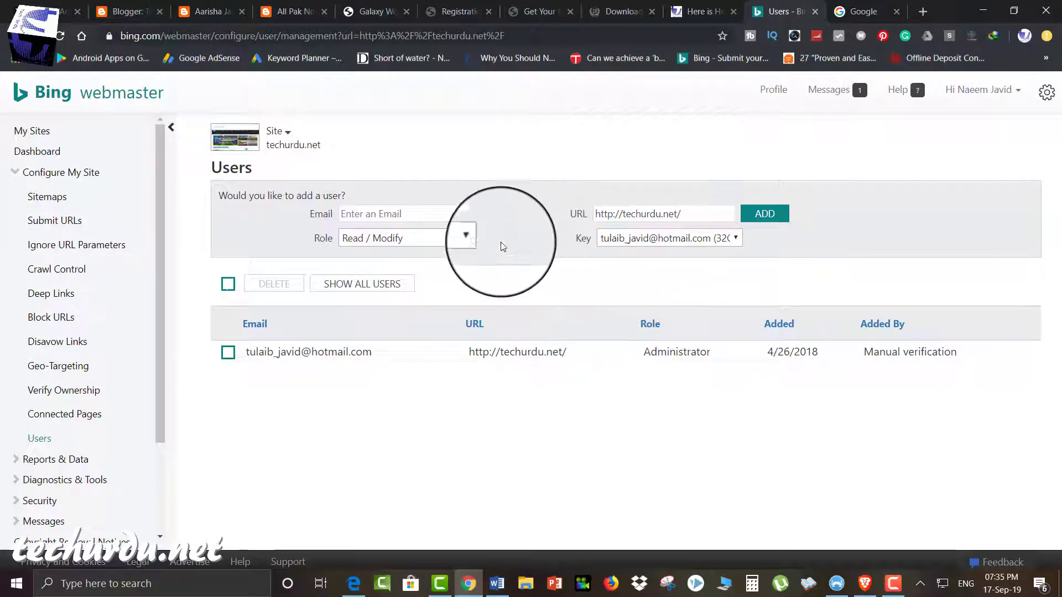
pyautogui.click(478, 238)
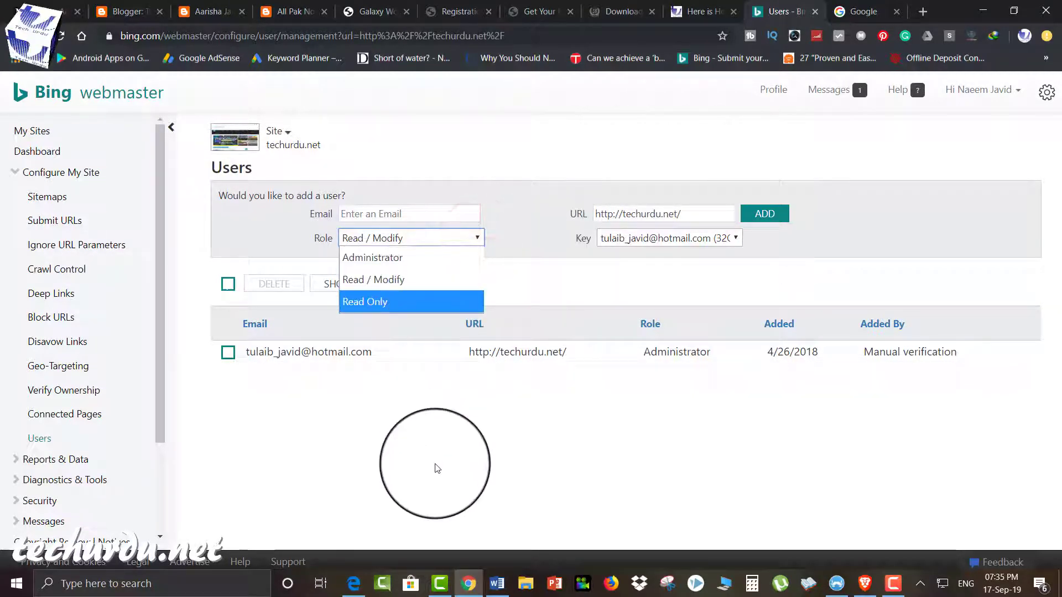
pyautogui.click(434, 466)
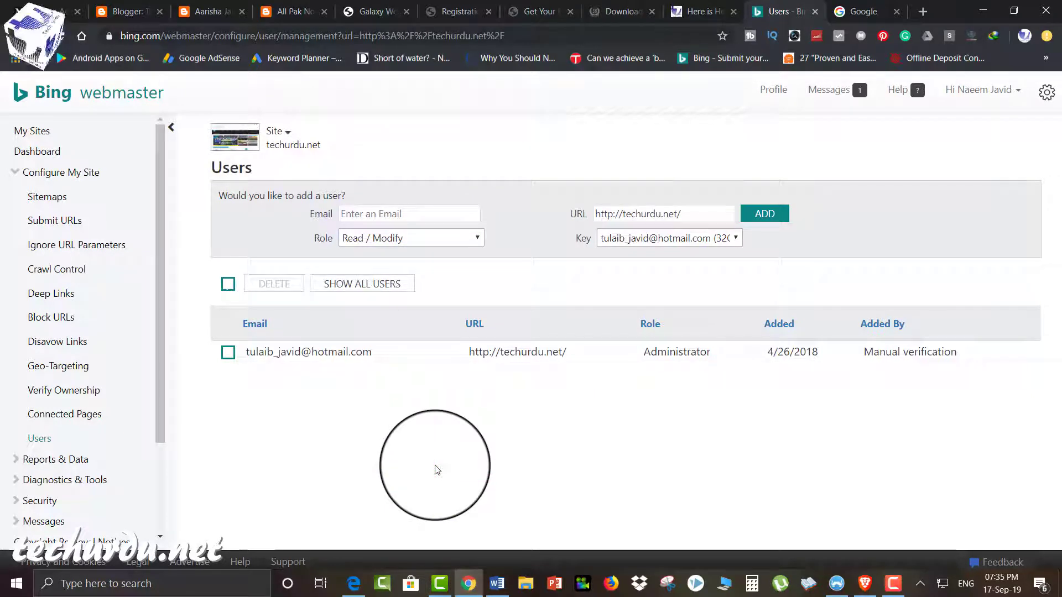
pyautogui.click(639, 243)
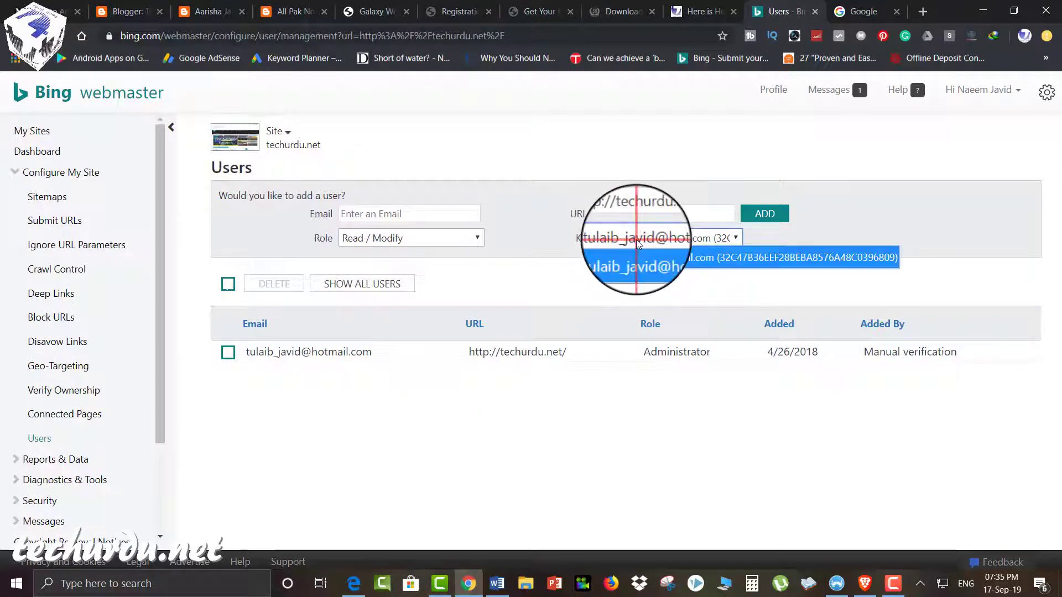
pyautogui.click(499, 425)
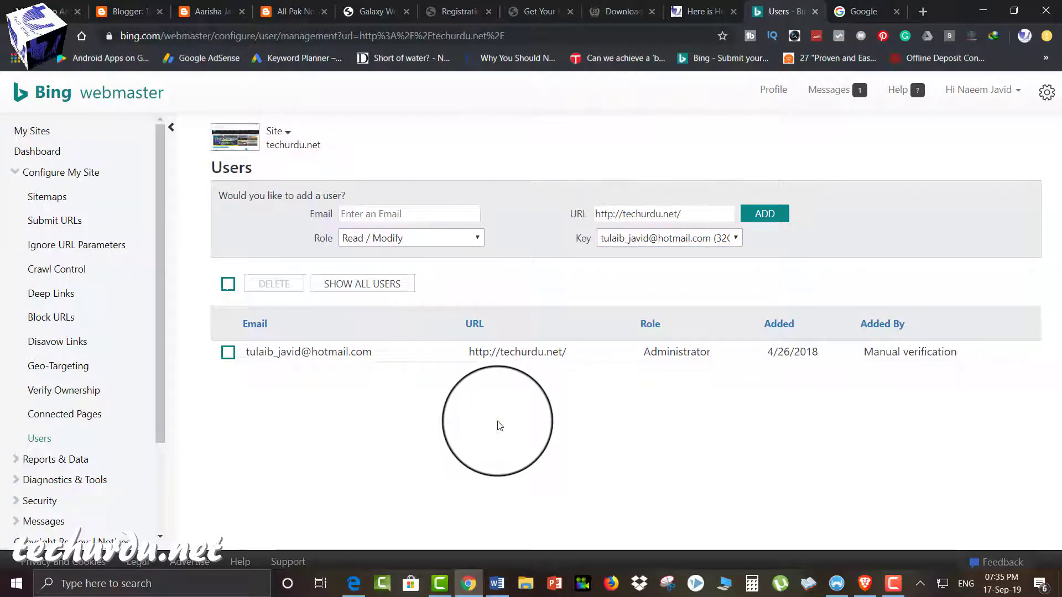
# Step: Open the Reports & Data overview for techurdu.net, examine the site activity chart, and read the explanation of Page Traffic
pyautogui.moveTo(164, 278); pyautogui.dragTo(161, 407)
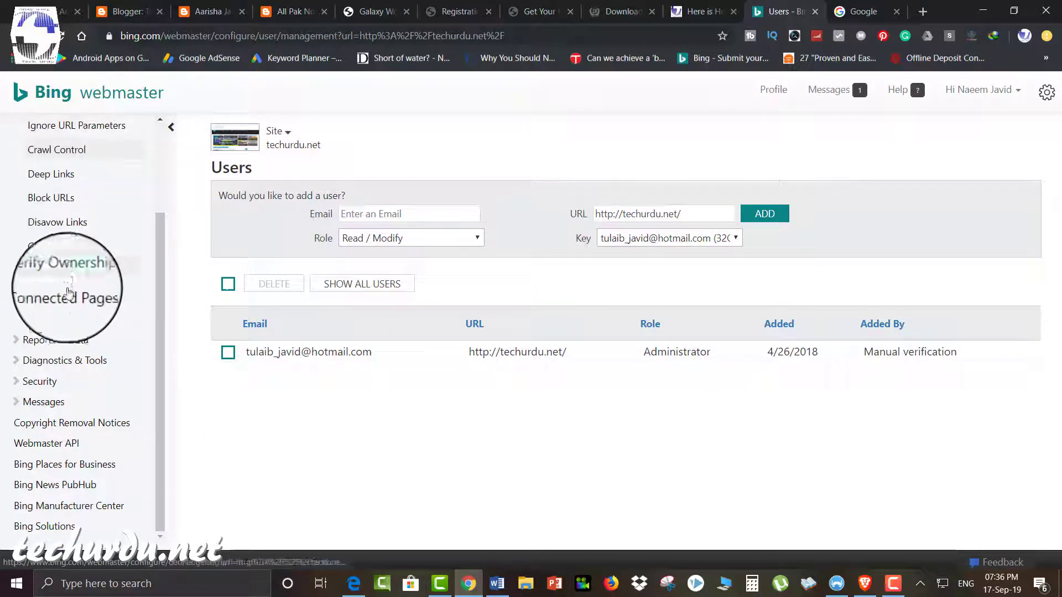
pyautogui.click(49, 344)
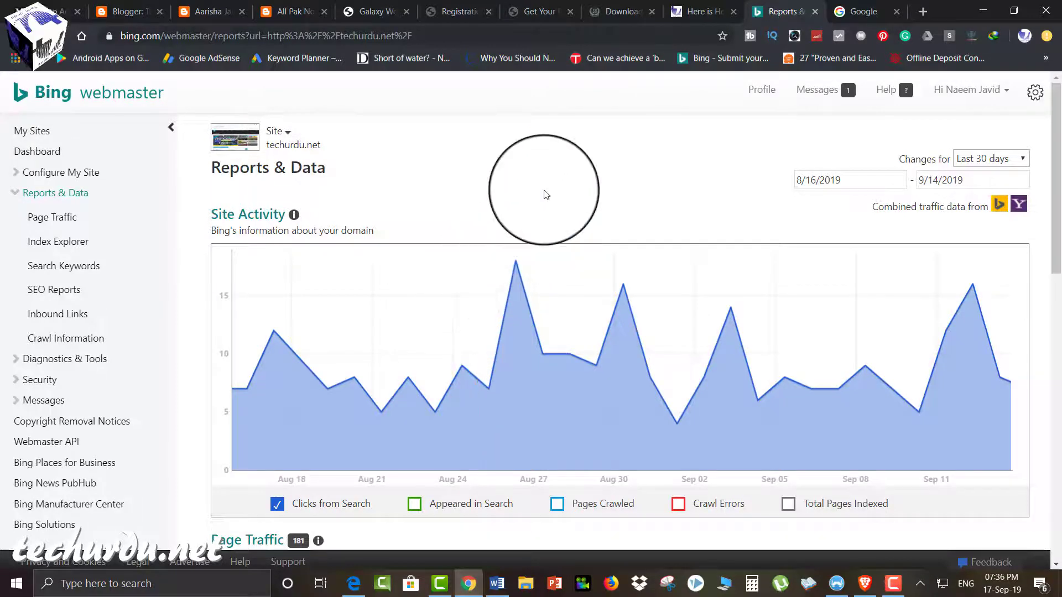
pyautogui.scroll(-1, 546, 195)
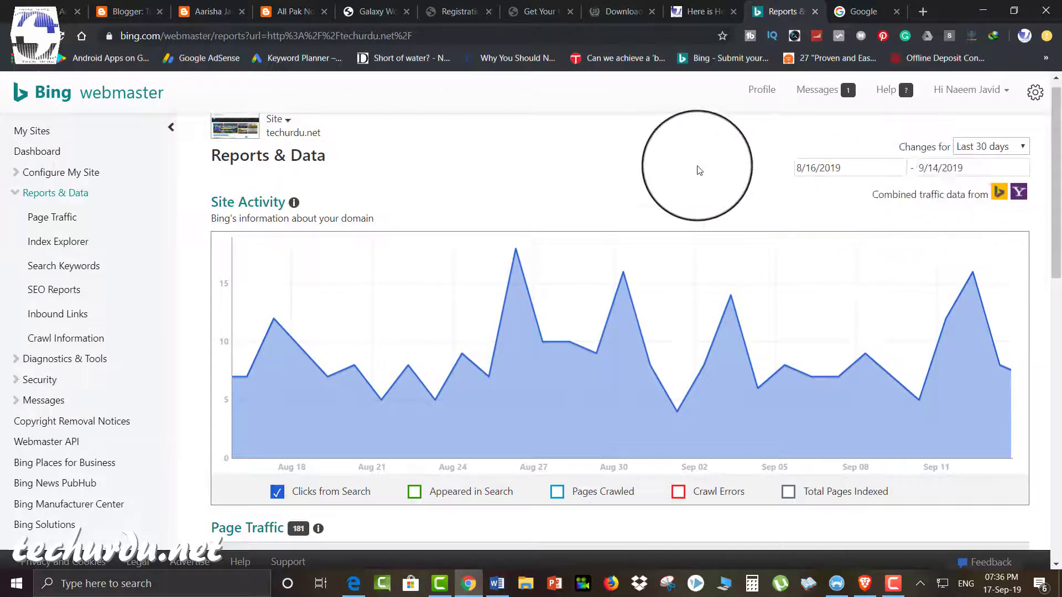
pyautogui.scroll(-1, 699, 170)
pyautogui.scroll(-5, 699, 170)
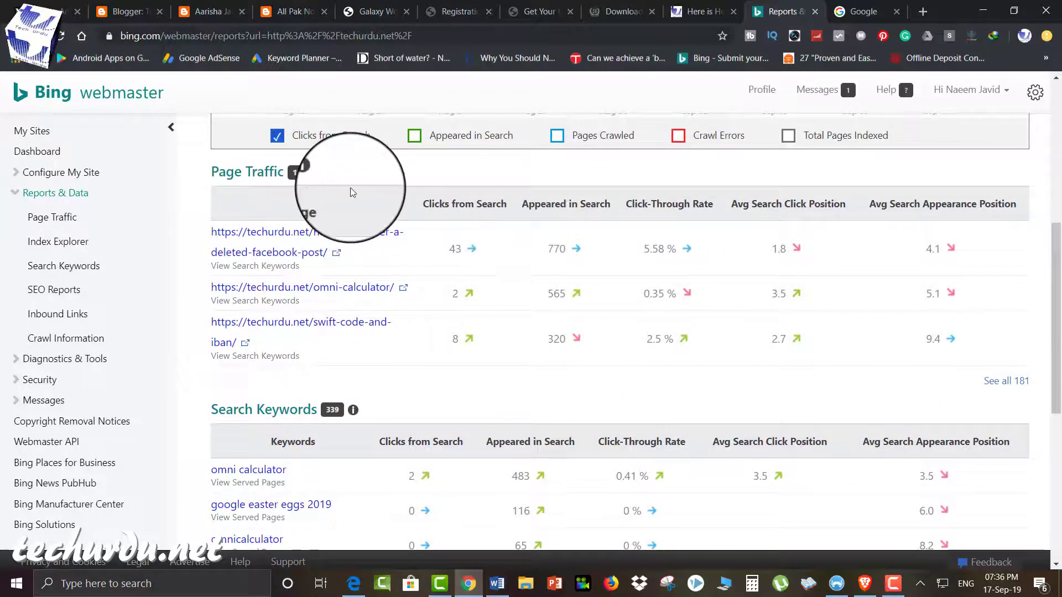
pyautogui.scroll(1, 287, 194)
pyautogui.moveTo(318, 172)
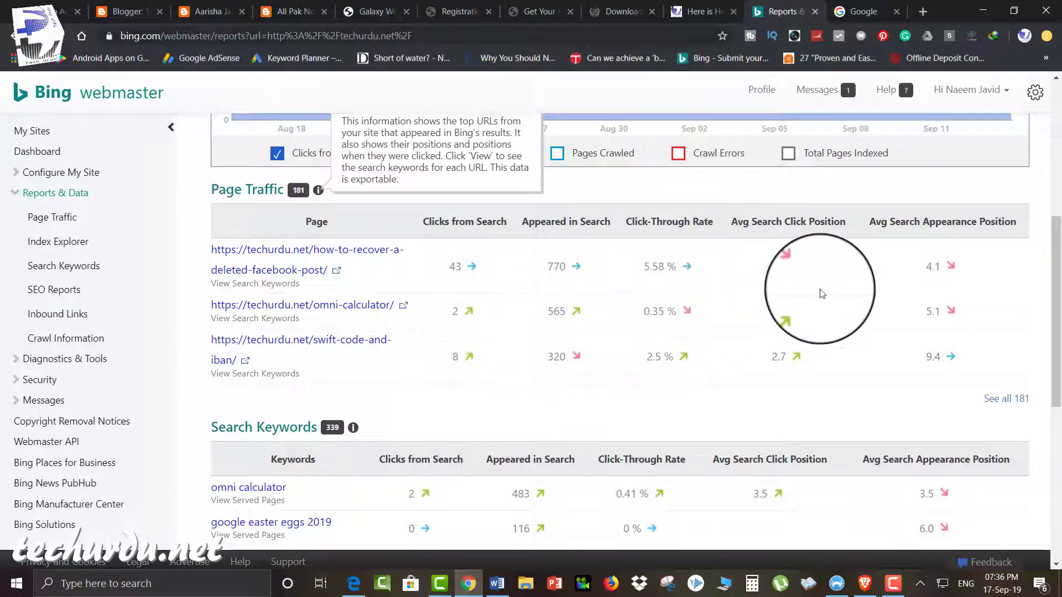
# Step: Toggle the Total Pages Indexed, Pages Crawled and Appeared in Search series on and off in the Site Activity chart
pyautogui.scroll(3, 822, 294)
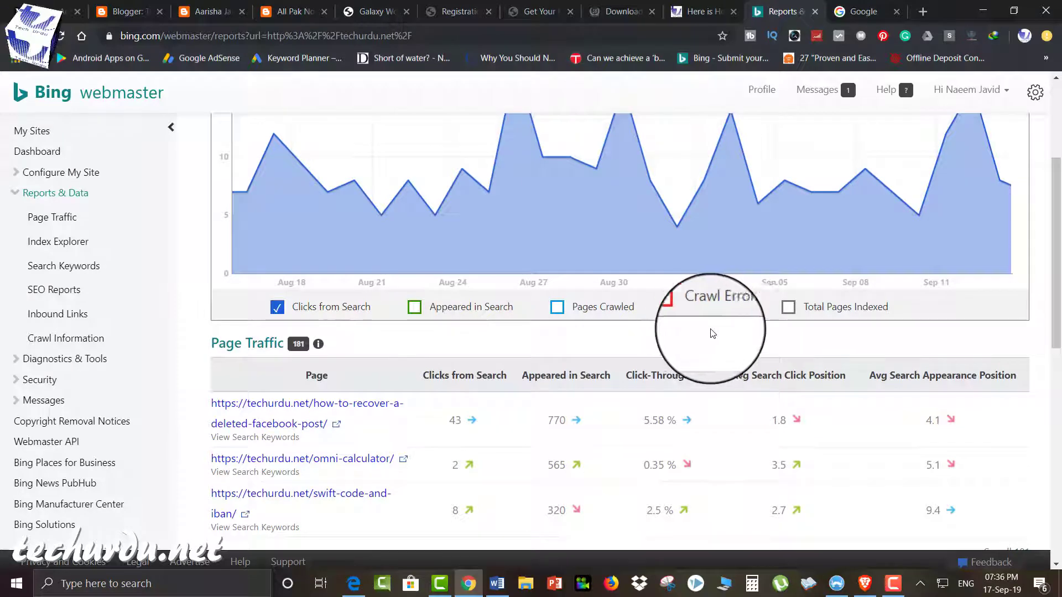
pyautogui.scroll(2, 749, 326)
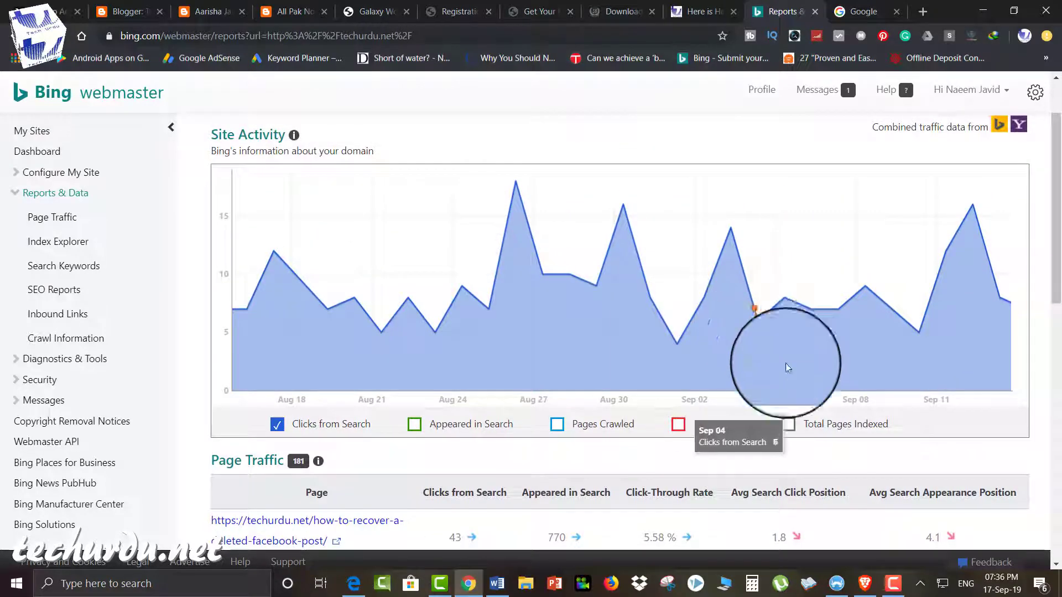
pyautogui.click(787, 424)
pyautogui.click(789, 425)
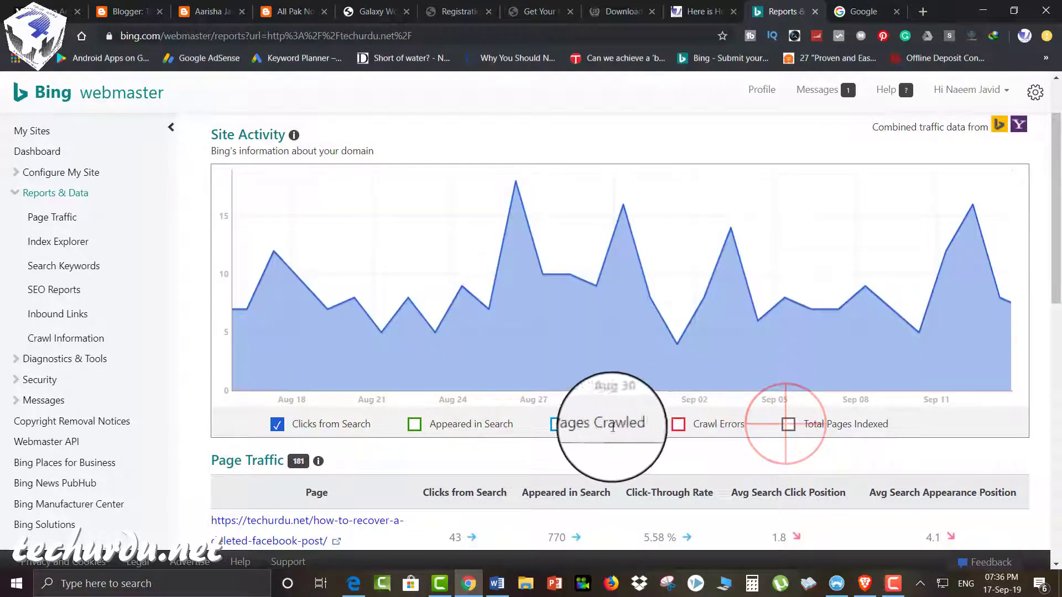
pyautogui.click(557, 425)
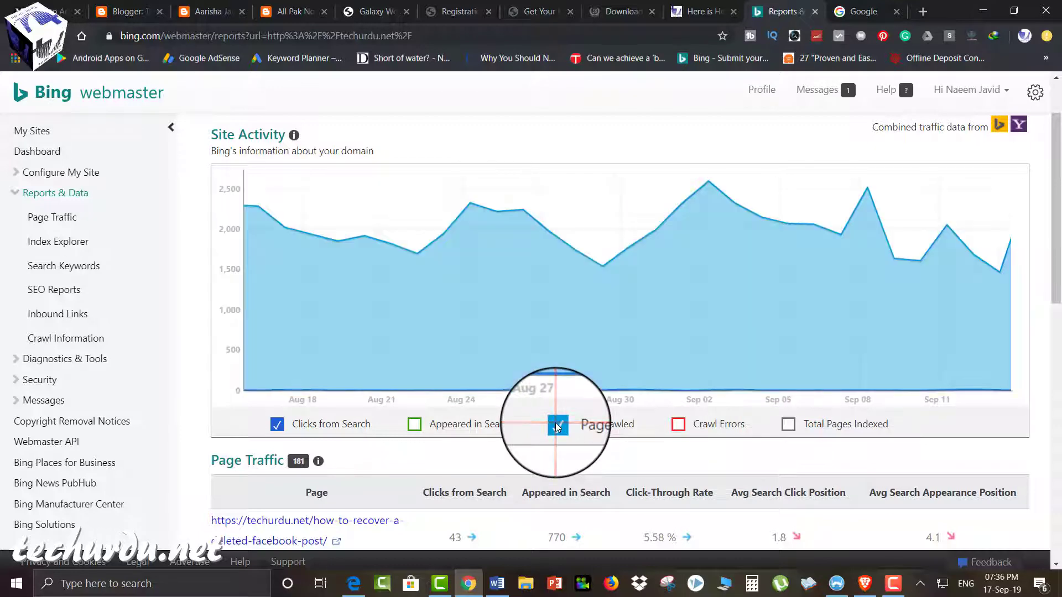
pyautogui.click(558, 424)
pyautogui.click(414, 428)
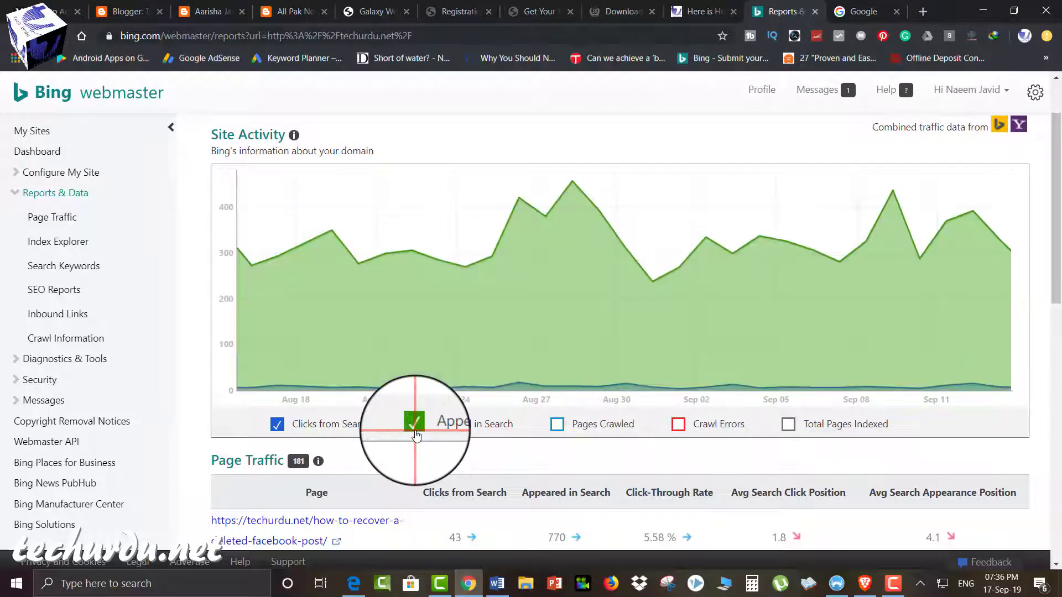
pyautogui.click(415, 427)
# Step: Review the Search Keywords table with its explanation, plus the SEO Reports and Crawl Information sections of the overview
pyautogui.scroll(-8, 416, 436)
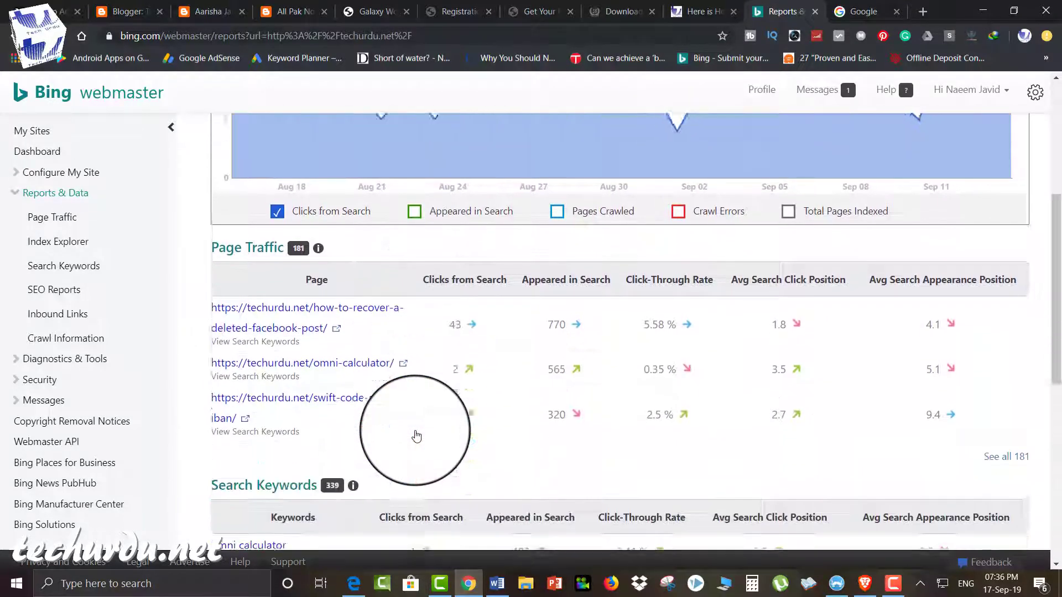
pyautogui.scroll(-1, 416, 437)
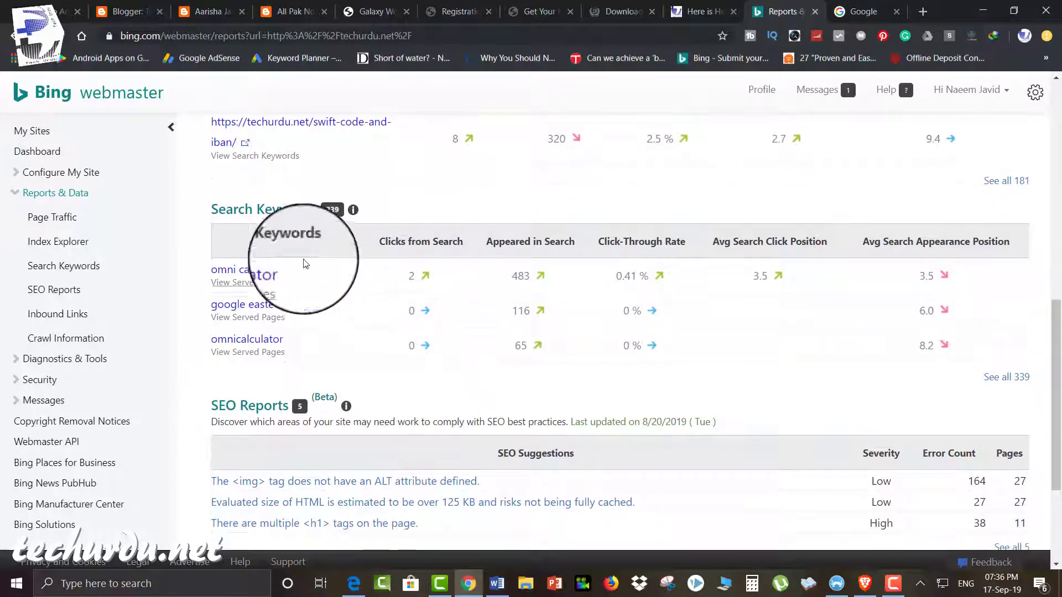
pyautogui.click(353, 210)
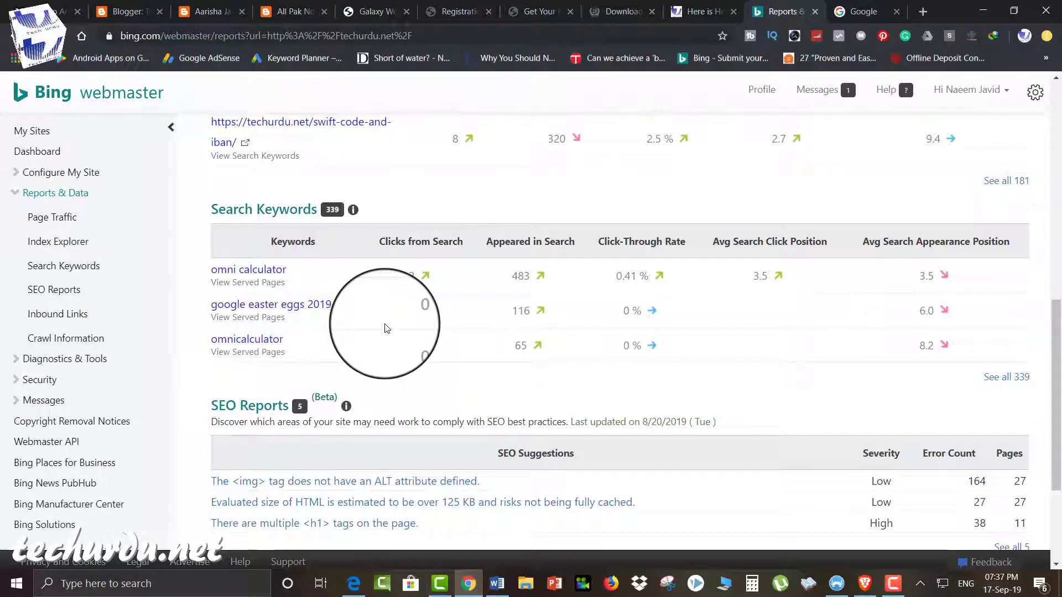
pyautogui.scroll(-3, 387, 329)
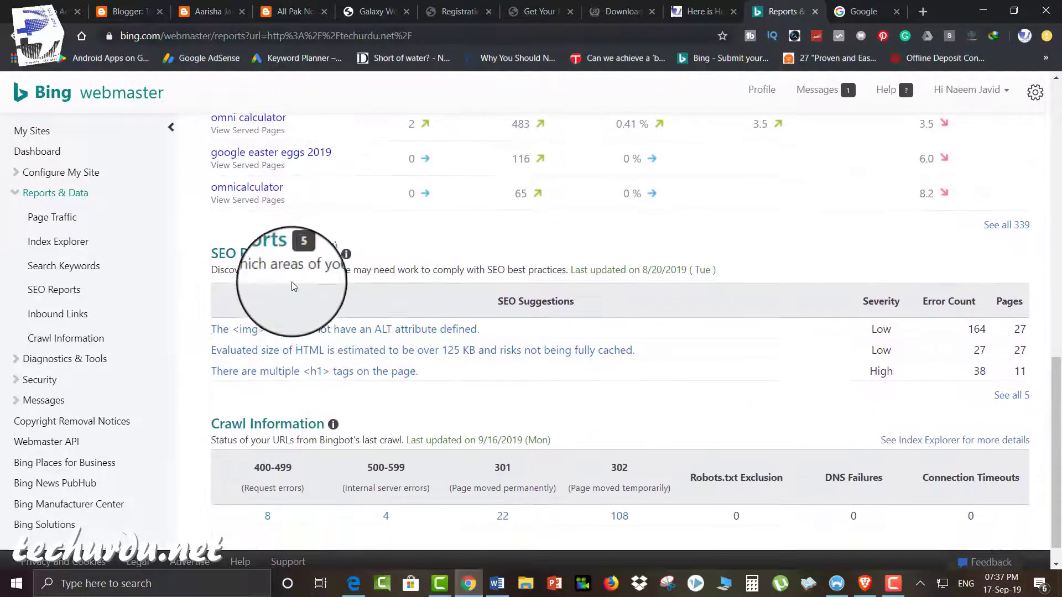
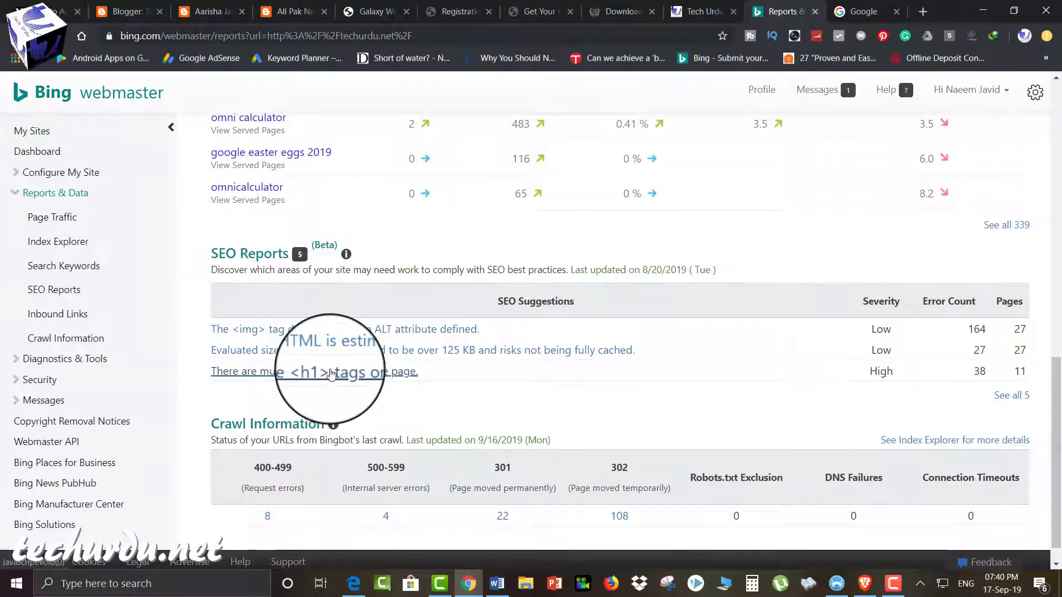
# Step: Open the SEO detail for multiple <h1> tags, review its recommended action and non-compliant pages, and return to the overview
pyautogui.rightClick(332, 372)
pyautogui.click(355, 383)
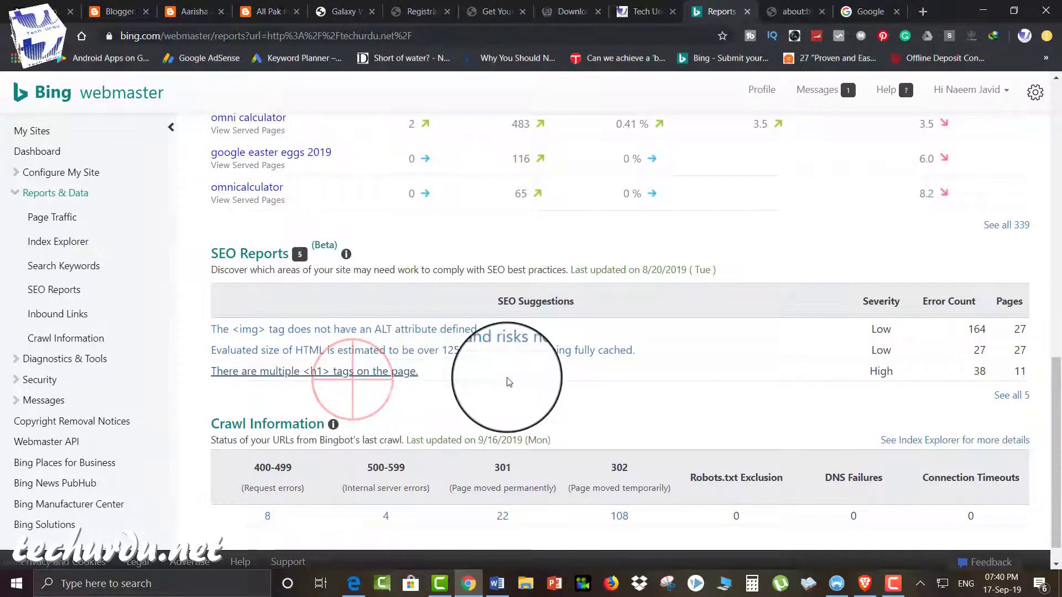
pyautogui.click(354, 371)
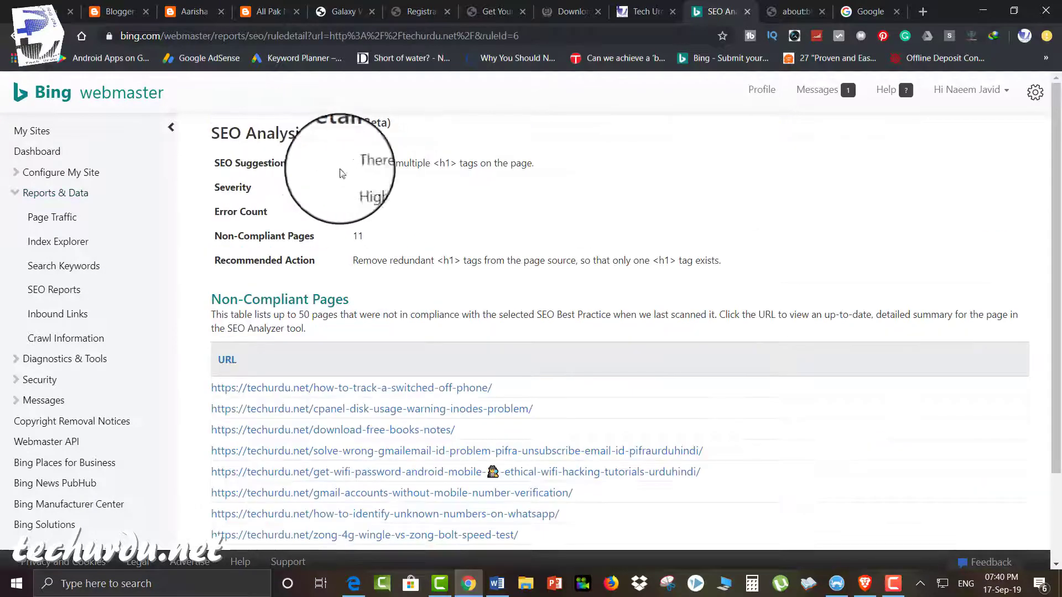
pyautogui.scroll(-1, 510, 284)
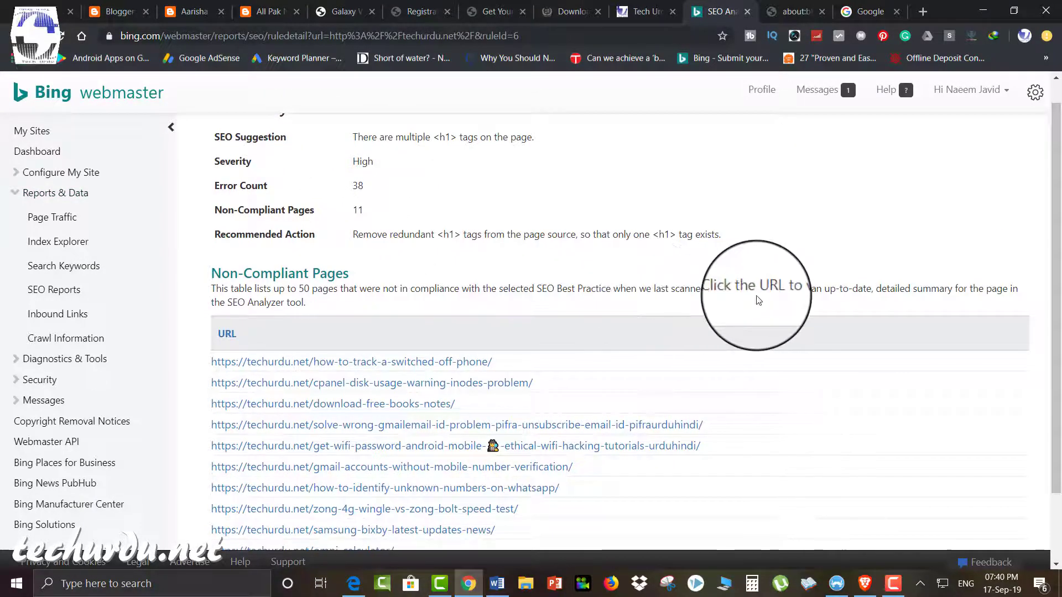
pyautogui.scroll(-2, 758, 300)
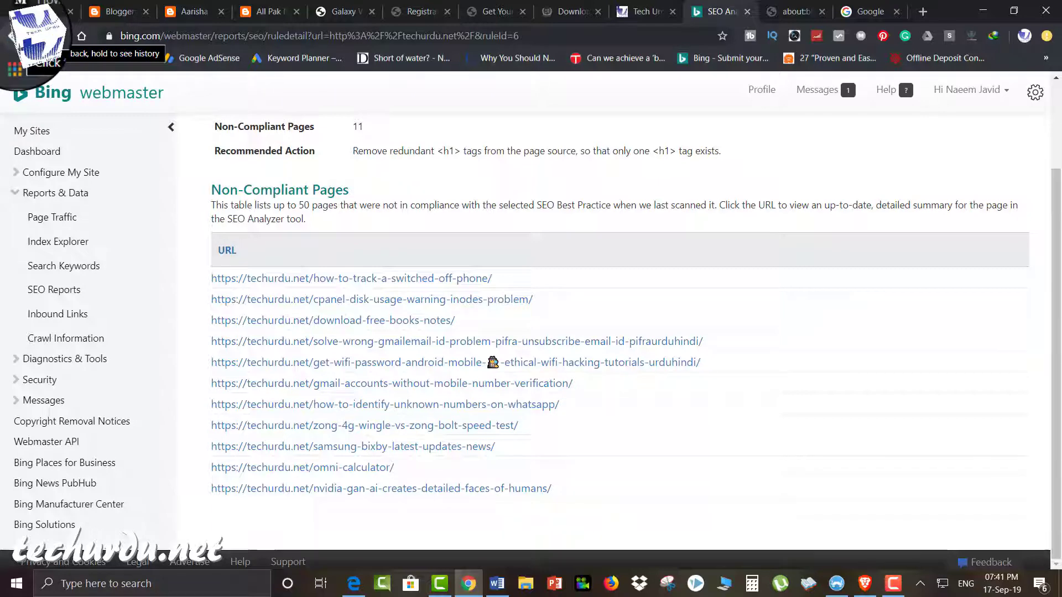
pyautogui.click(16, 36)
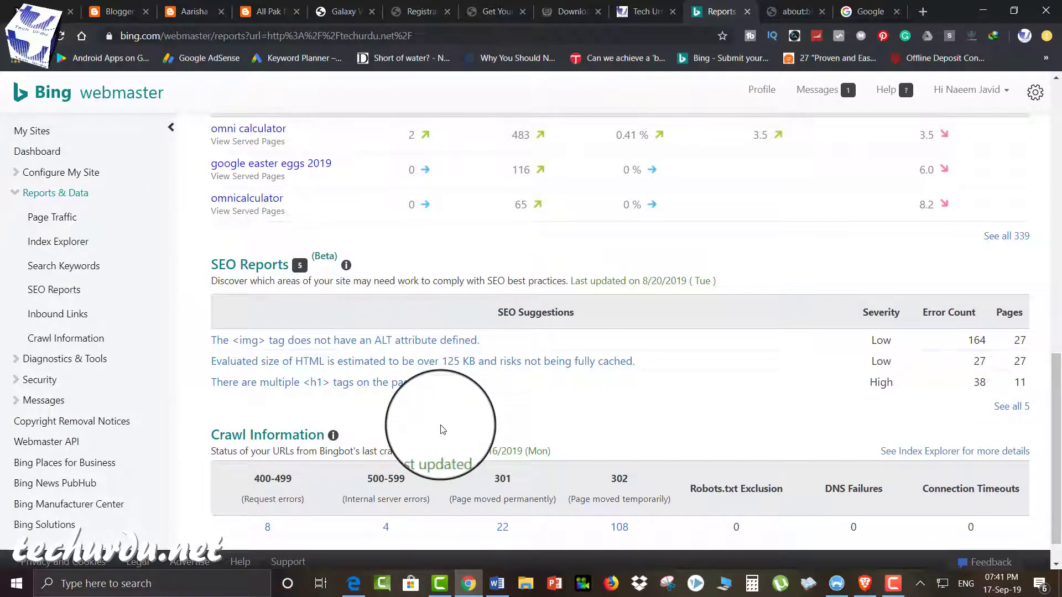
# Step: Open the SEO detail for the missing <img> ALT attribute, review its non-compliant pages, and return to the overview
pyautogui.scroll(-1, 443, 429)
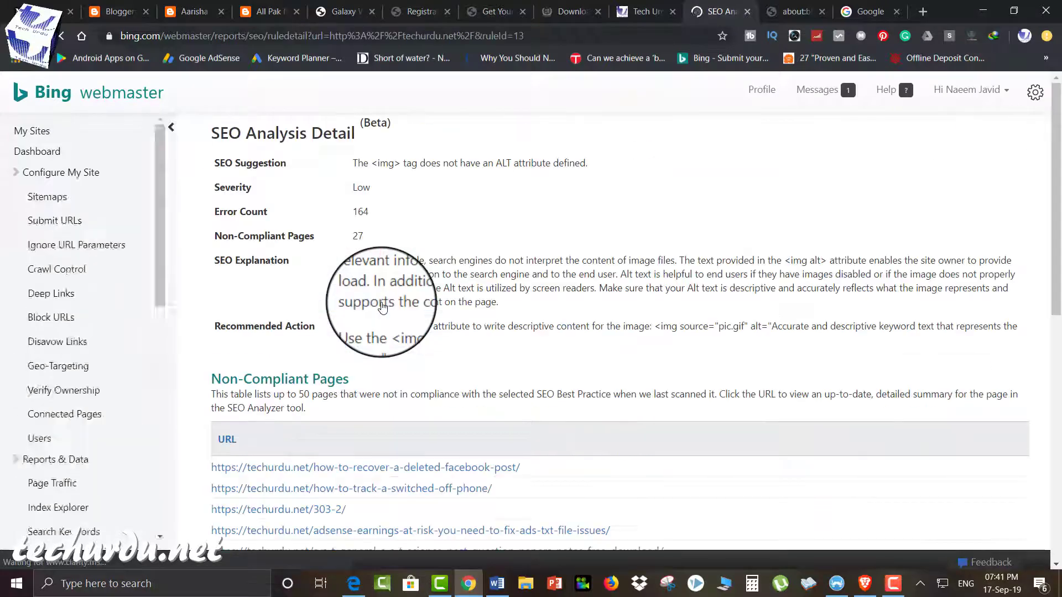
pyautogui.scroll(-10, 413, 307)
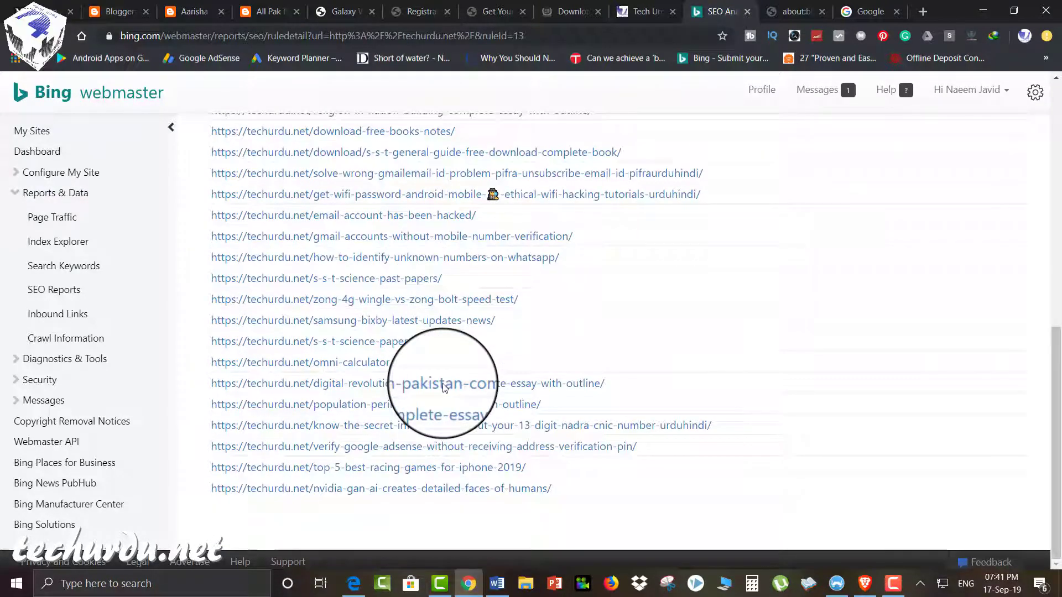
pyautogui.scroll(6, 443, 383)
pyautogui.scroll(-6, 443, 383)
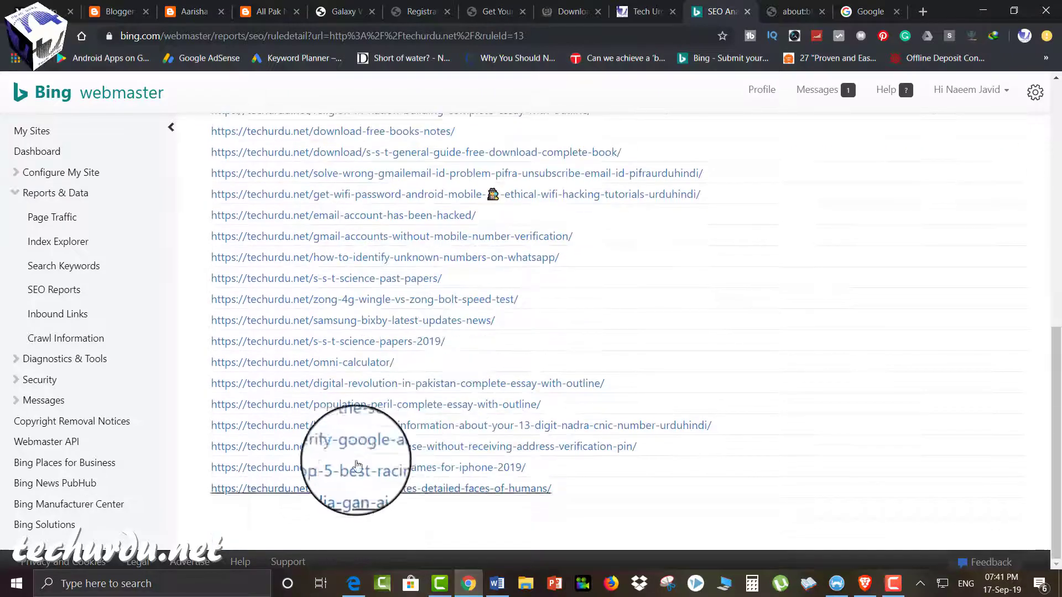
pyautogui.scroll(5, 356, 357)
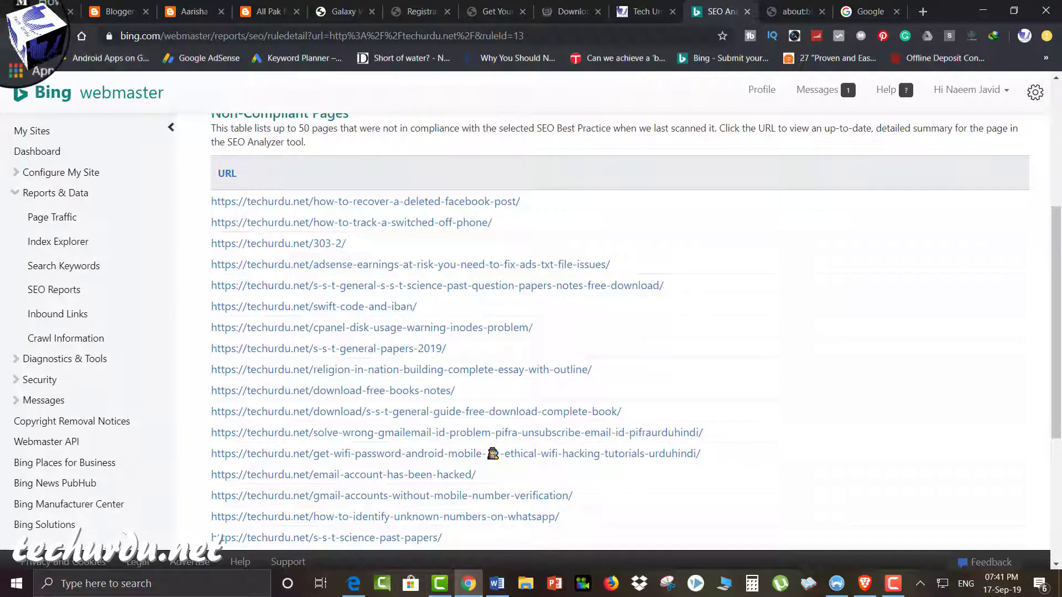
pyautogui.click(14, 35)
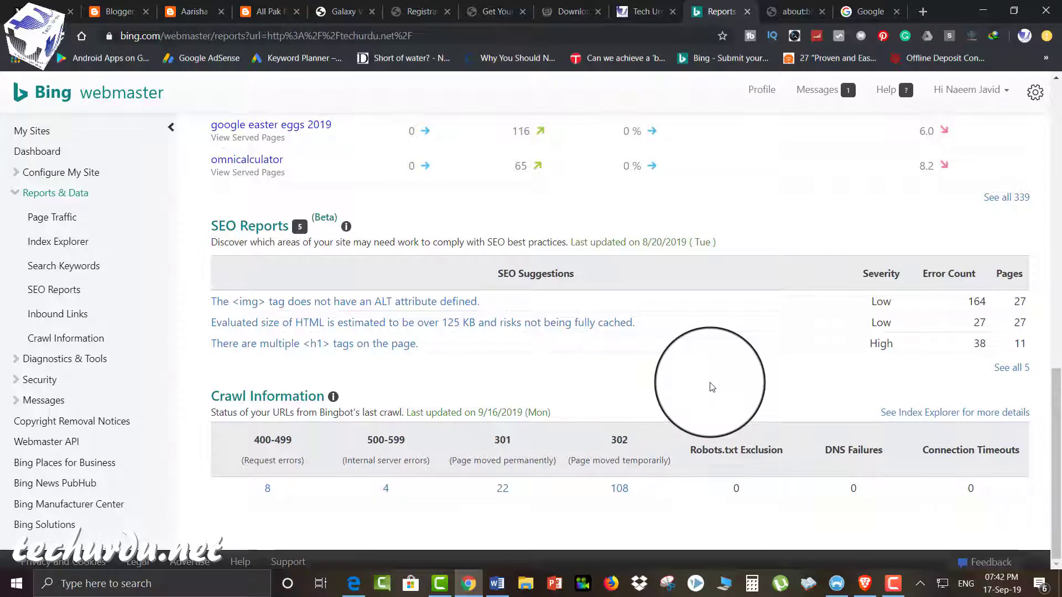
# Step: Open the 302 (Page moved temporarily) results under Crawl Information and look through the list of affected URLs
pyautogui.click(620, 490)
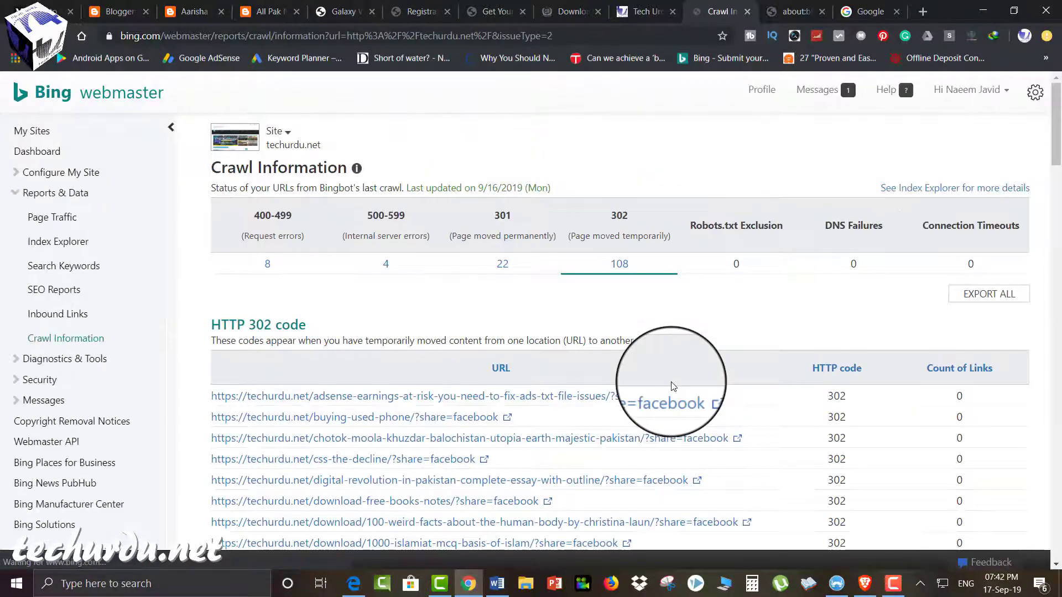
pyautogui.scroll(-3, 672, 385)
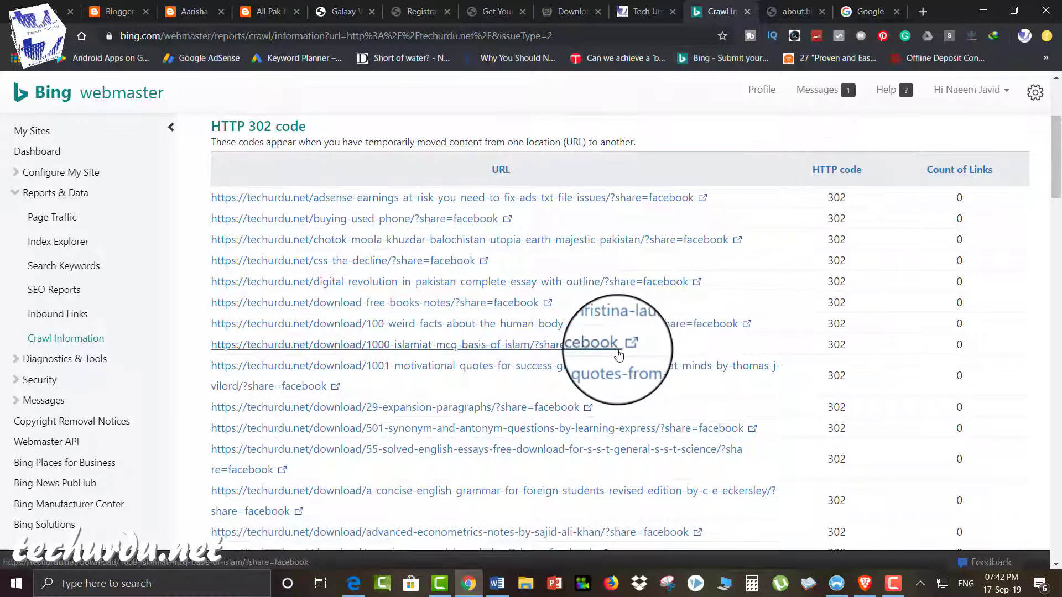
pyautogui.scroll(-2, 619, 356)
pyautogui.scroll(-20, 619, 356)
pyautogui.scroll(19, 619, 356)
pyautogui.scroll(15, 619, 355)
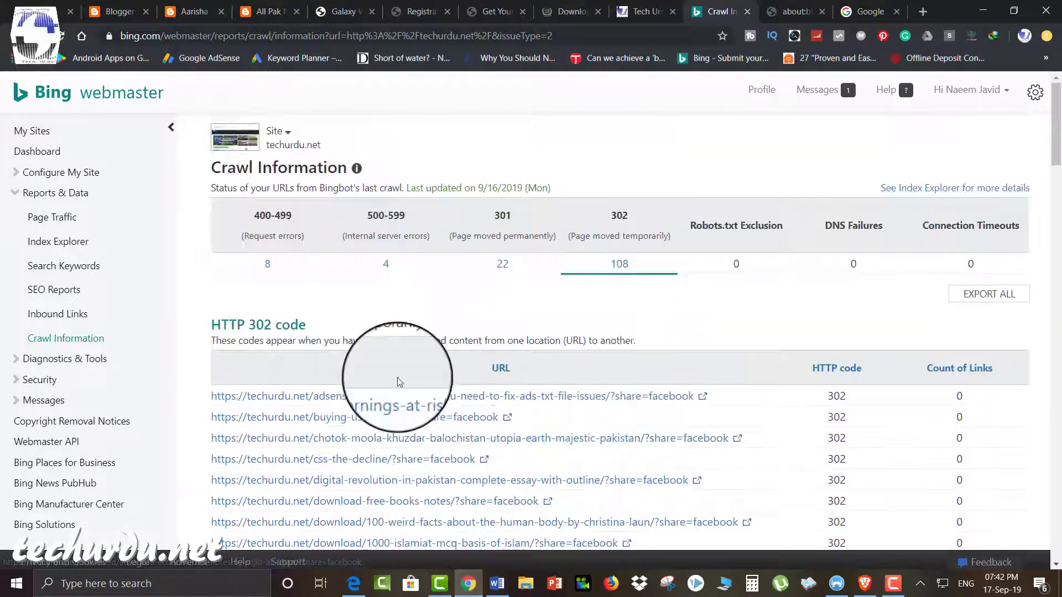
# Step: Open the adsense-earnings-at-risk URL from the 302 list in a new tab and look through the article
pyautogui.rightClick(398, 402)
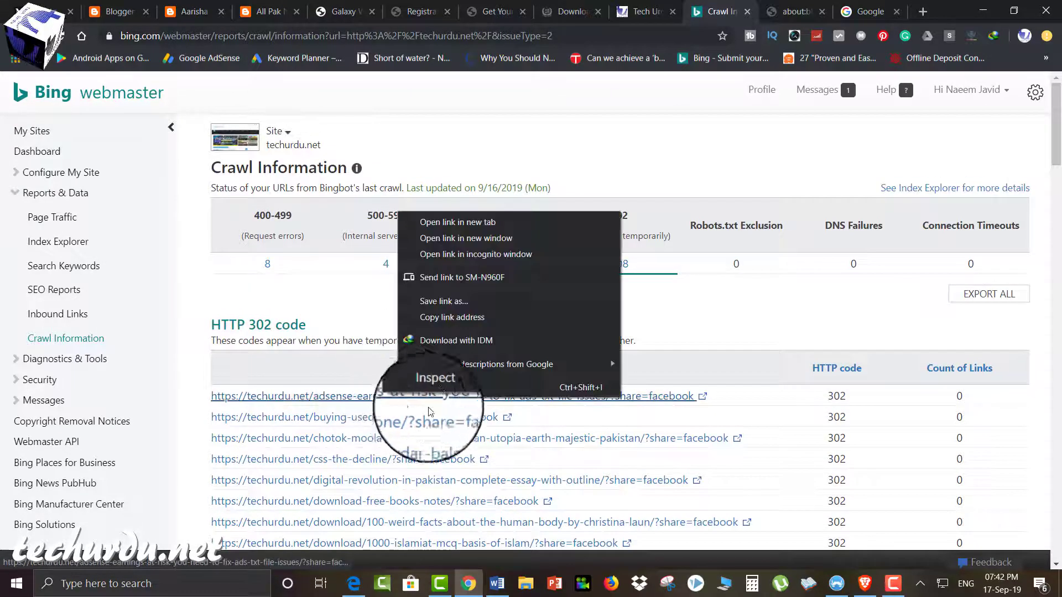
pyautogui.click(455, 223)
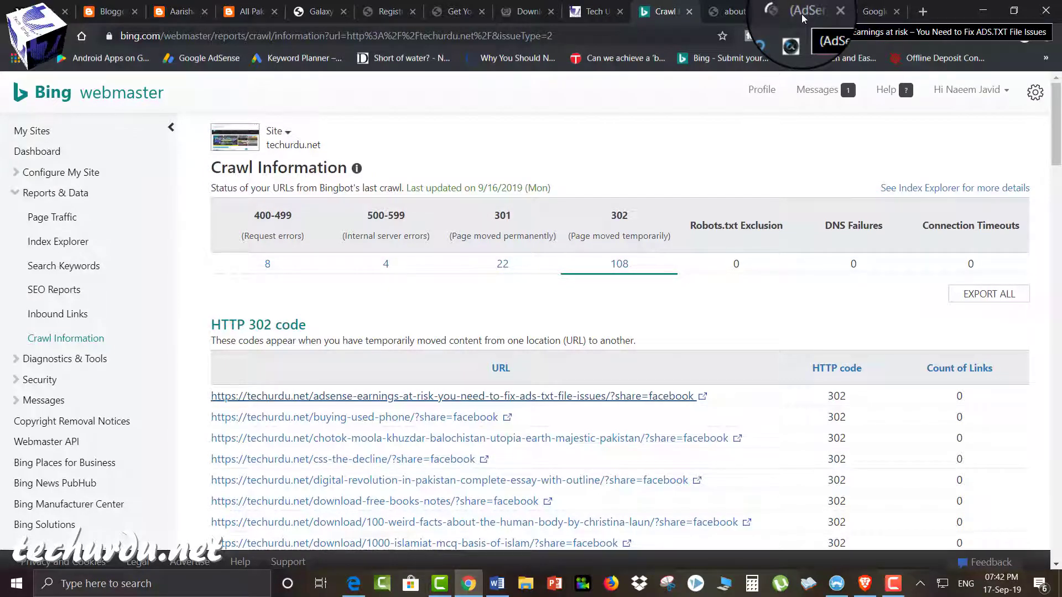
pyautogui.click(801, 14)
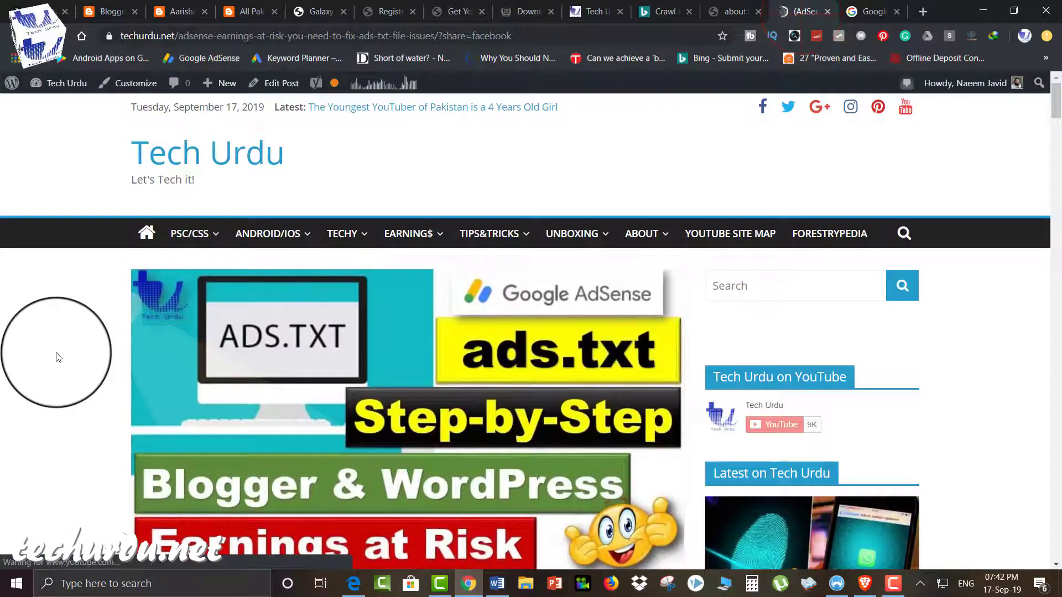
pyautogui.scroll(-10, 58, 357)
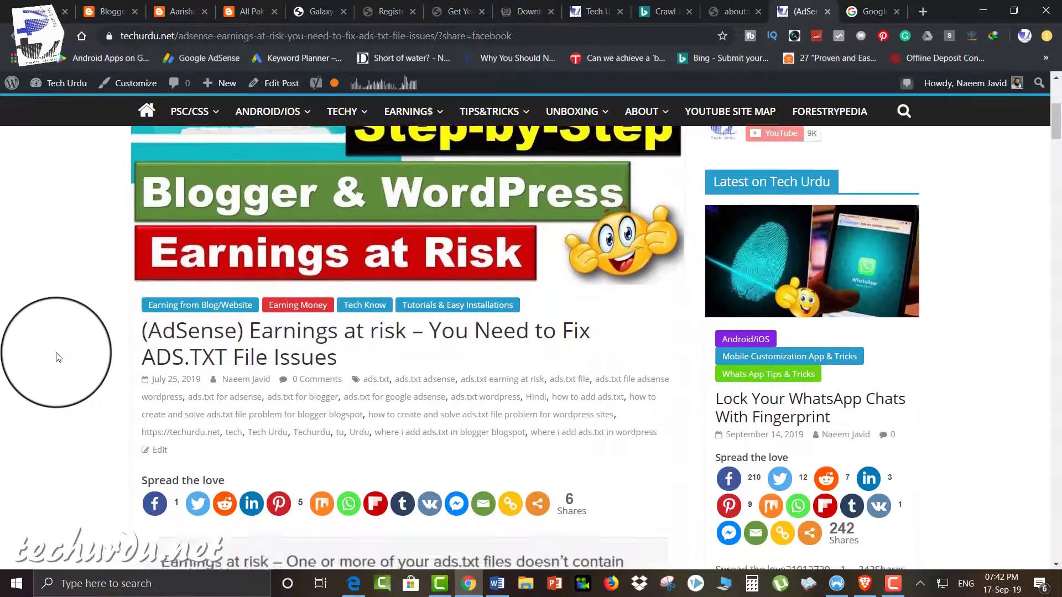
pyautogui.scroll(-5, 58, 357)
pyautogui.scroll(3, 58, 357)
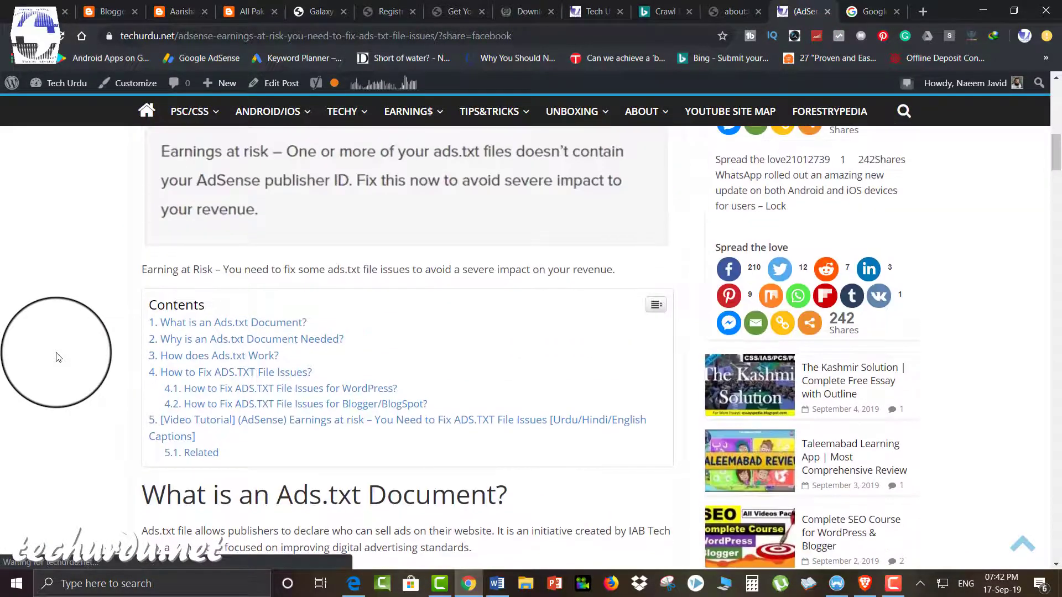
pyautogui.scroll(-15, 58, 357)
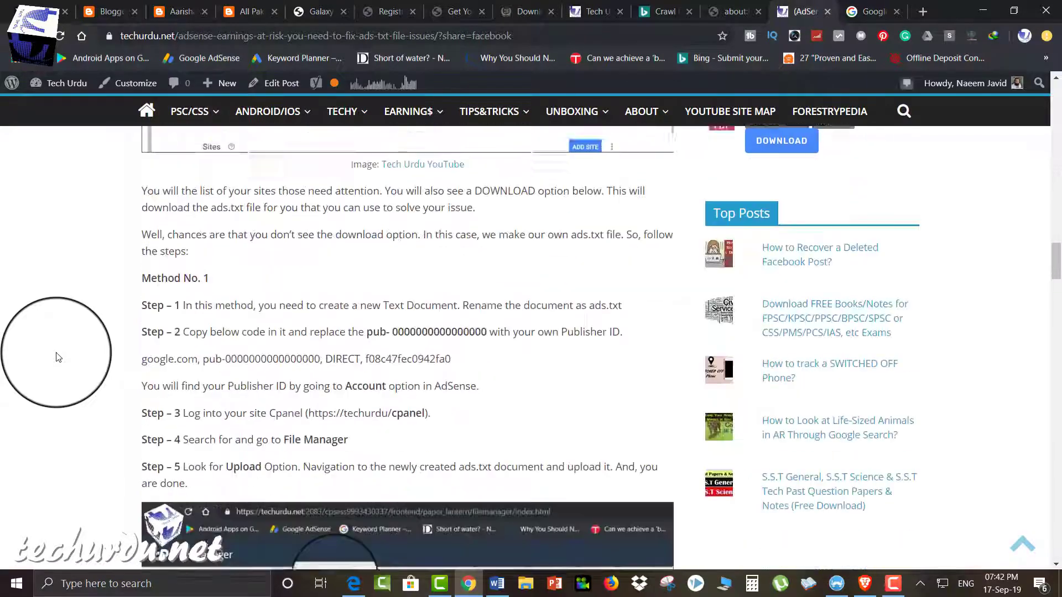
pyautogui.scroll(-20, 58, 357)
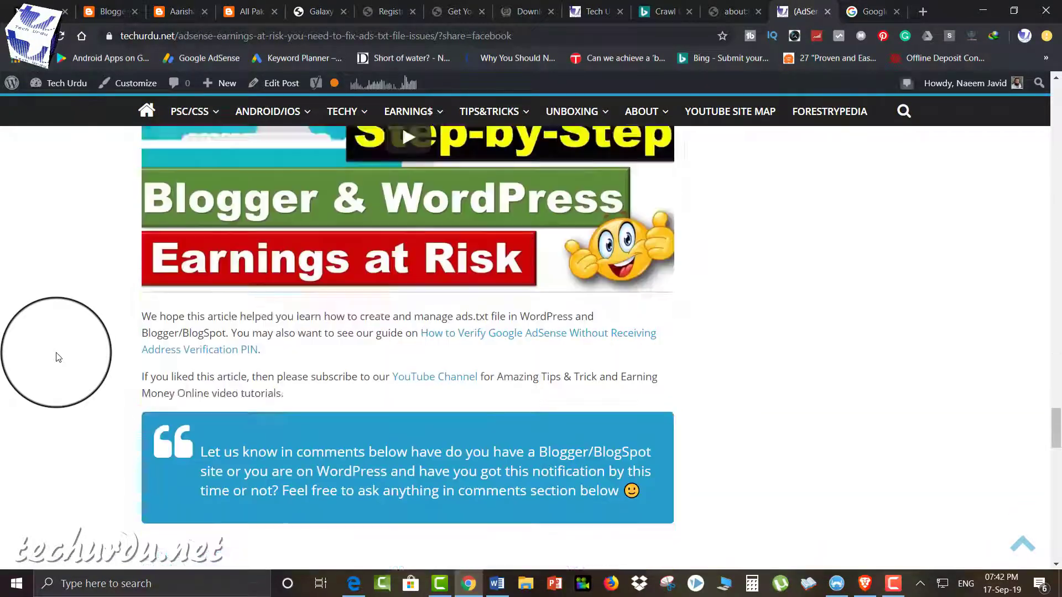
pyautogui.scroll(-6, 58, 356)
pyautogui.scroll(-5, 55, 357)
pyautogui.scroll(18, 57, 356)
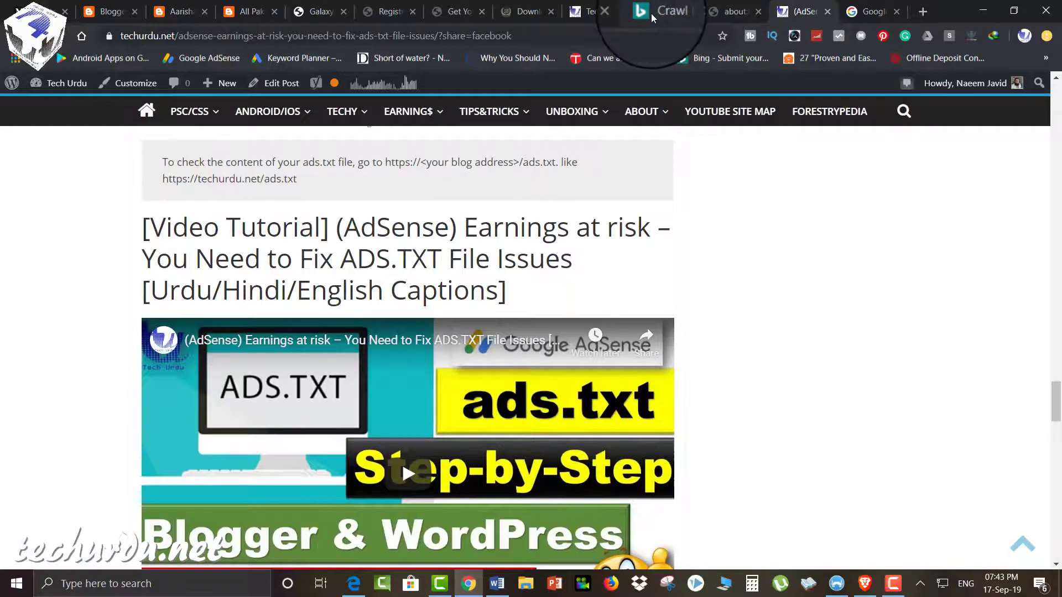
# Step: Check the HTTP 302 list again and compare it with the ads.txt article, reviewing the article back up to its header
pyautogui.click(683, 8)
pyautogui.scroll(-2, 603, 443)
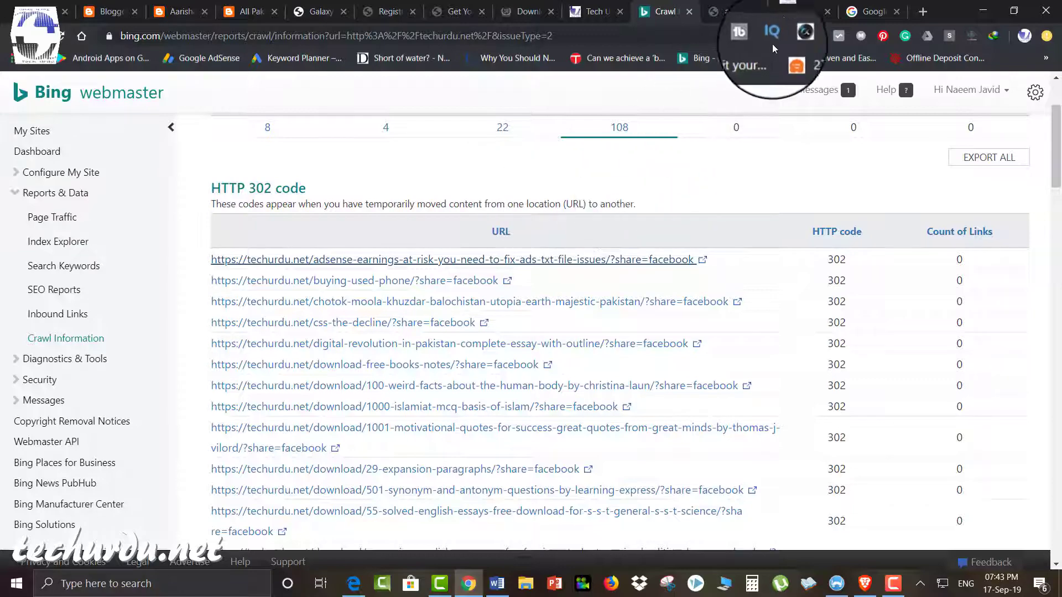
pyautogui.click(799, 12)
pyautogui.scroll(-3, 193, 365)
pyautogui.scroll(1, 212, 360)
pyautogui.scroll(20, 212, 361)
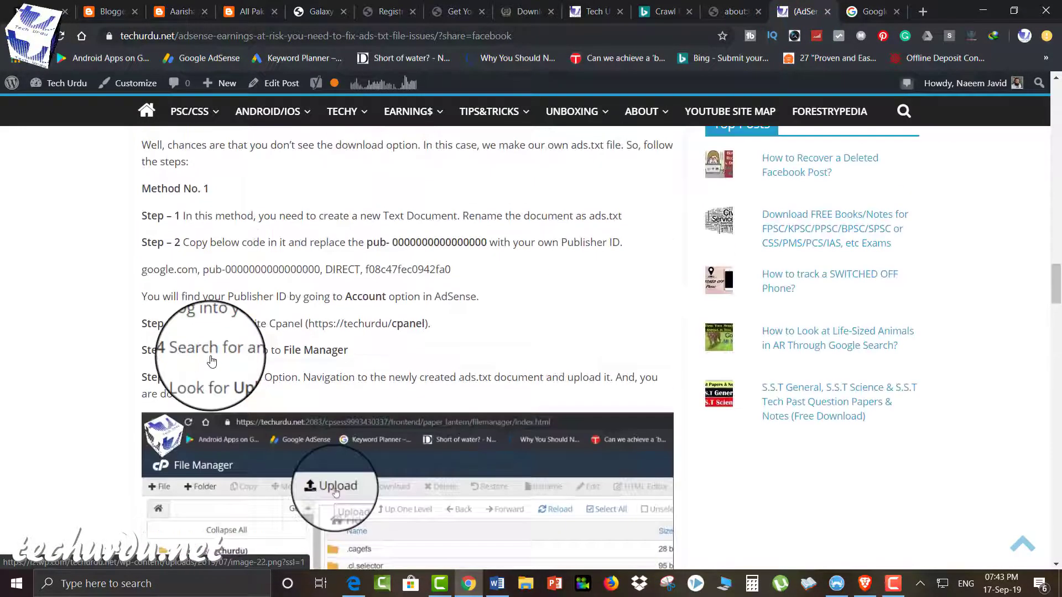
pyautogui.scroll(-10, 211, 361)
pyautogui.scroll(20, 309, 390)
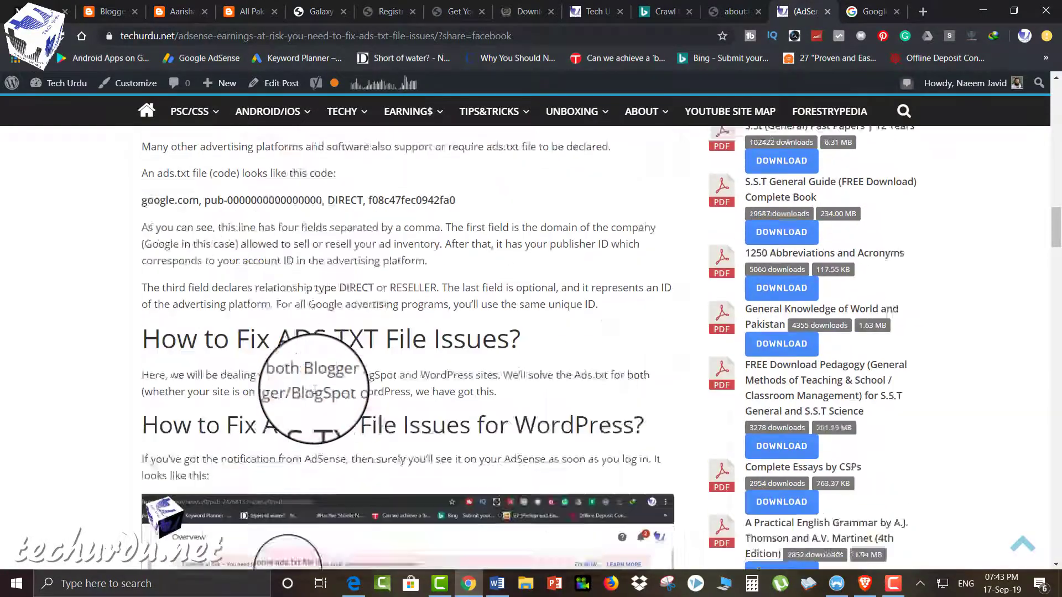
pyautogui.scroll(12, 314, 390)
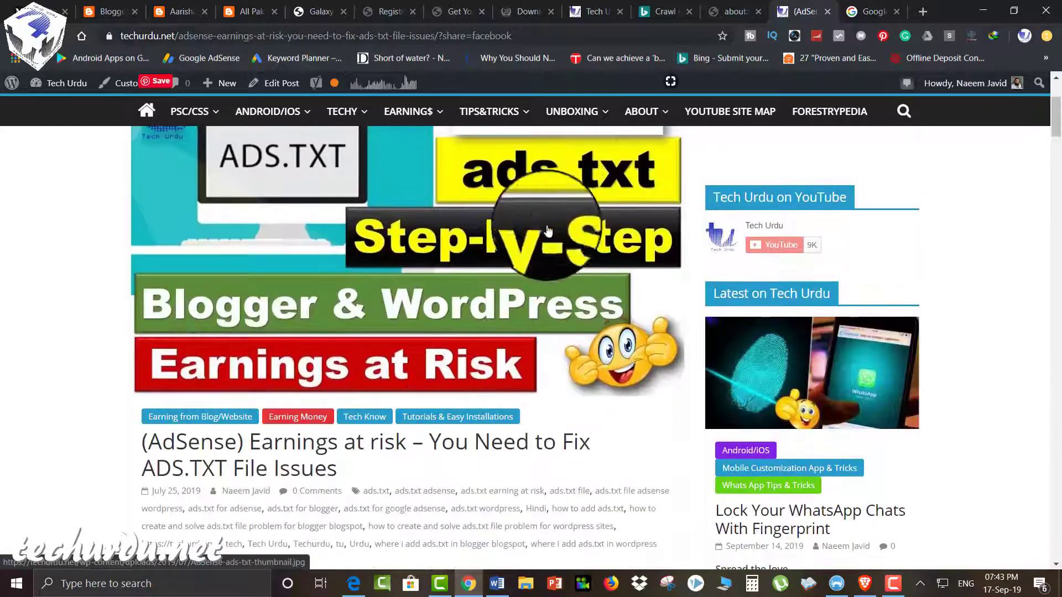
pyautogui.scroll(4, 481, 293)
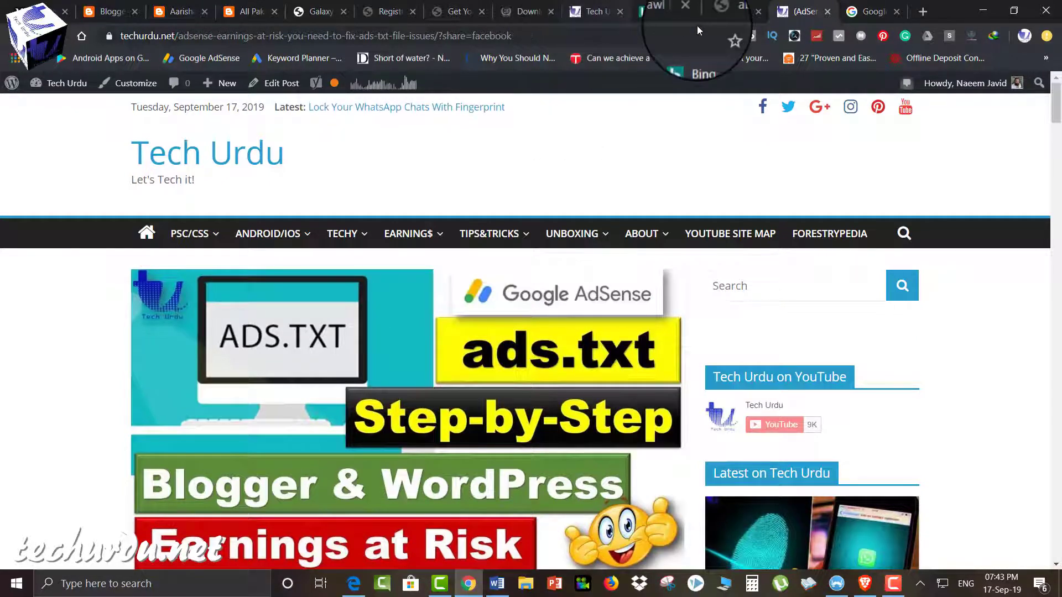
# Step: Return to the Crawl Information report and examine the ?share=facebook URLs listed under HTTP 302 code
pyautogui.click(654, 12)
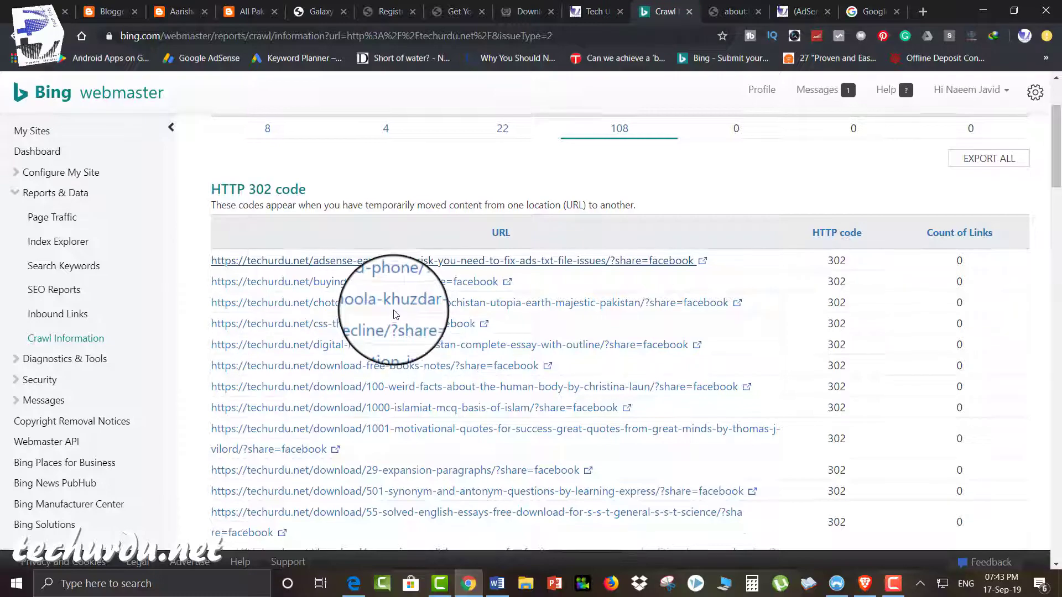
pyautogui.scroll(3, 394, 315)
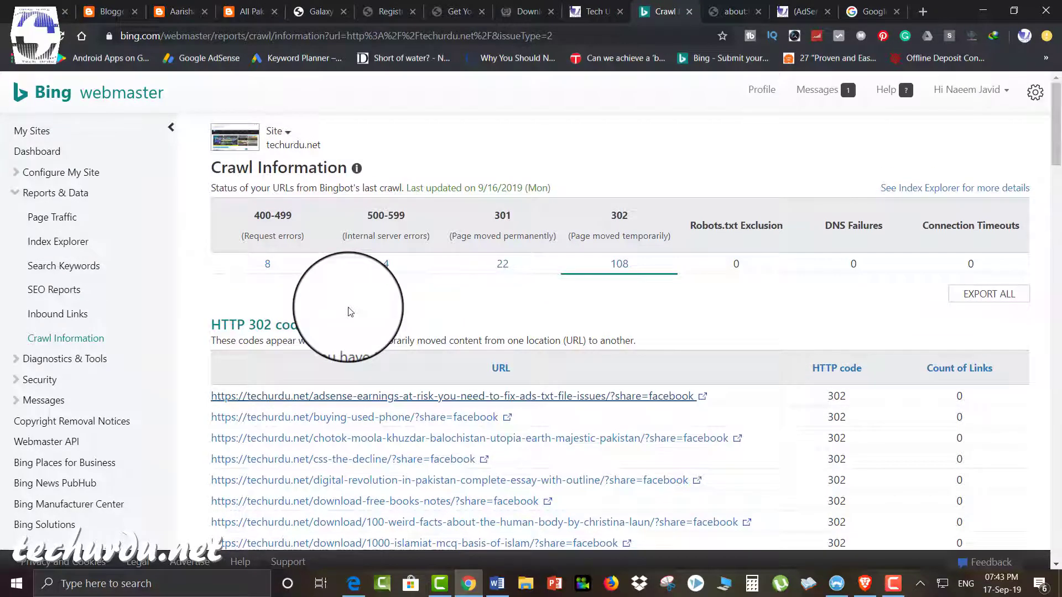
pyautogui.scroll(-12, 349, 311)
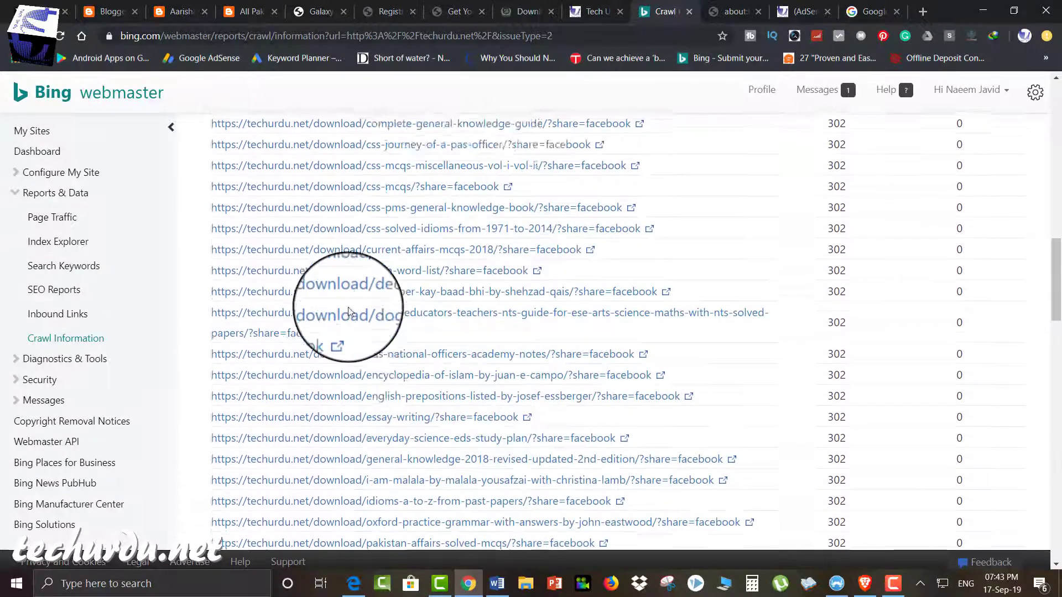
pyautogui.scroll(12, 348, 311)
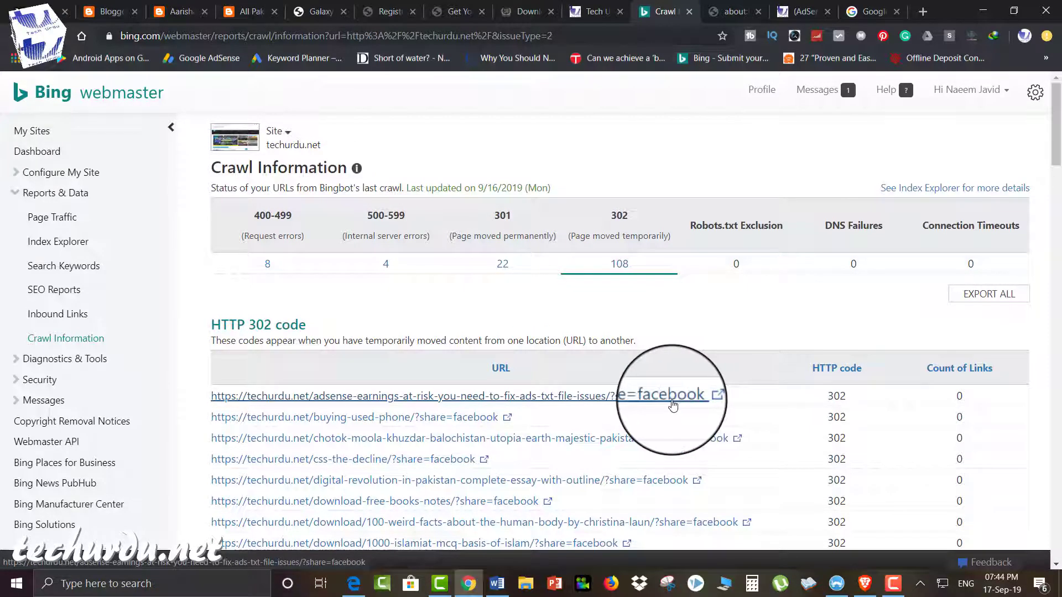
pyautogui.scroll(-1, 672, 404)
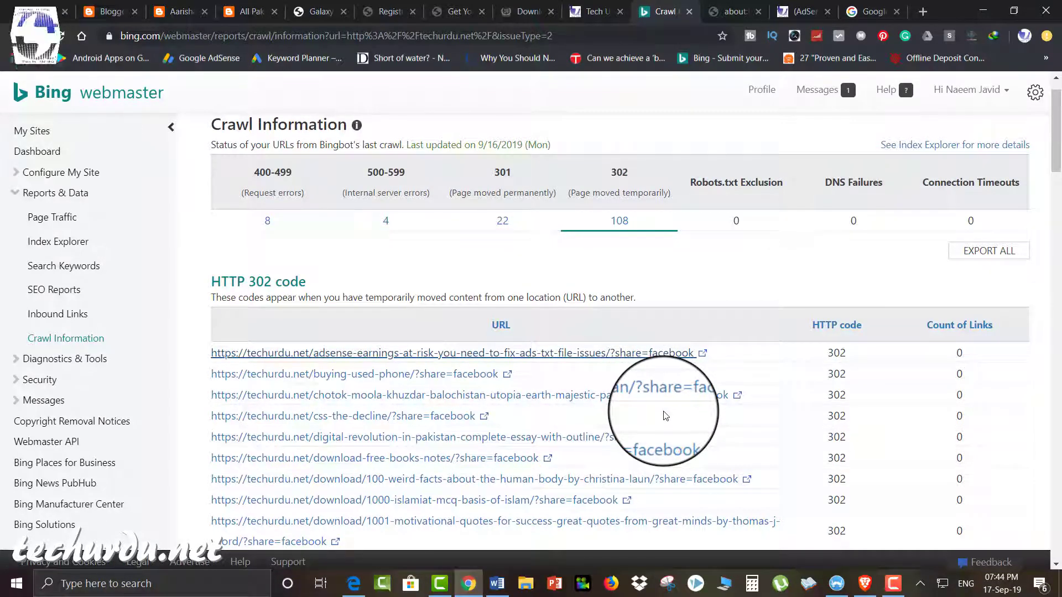
pyautogui.scroll(-1, 639, 434)
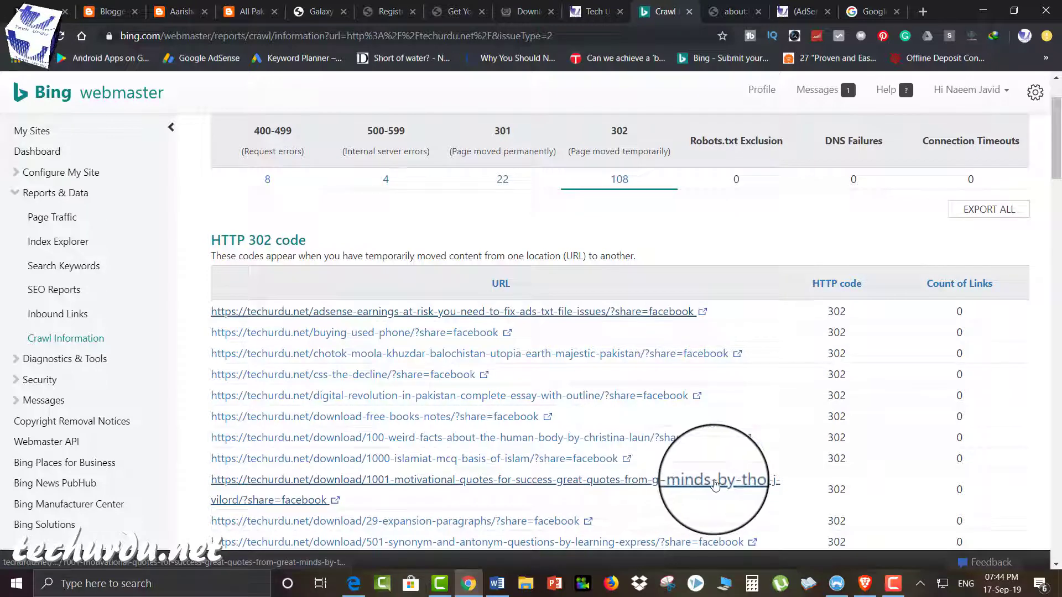
pyautogui.scroll(-1, 719, 487)
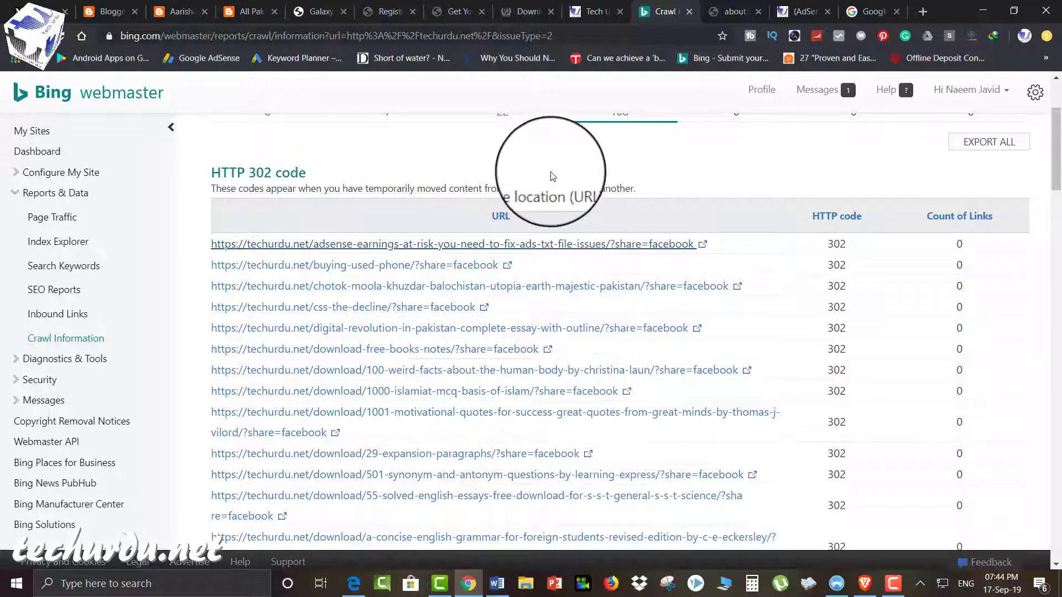
# Step: Switch to the techurdu.net home page and examine the PHP notices below its footer, including the cardoza-facebook-like-box plugin path
pyautogui.click(578, 15)
pyautogui.scroll(-10, 61, 281)
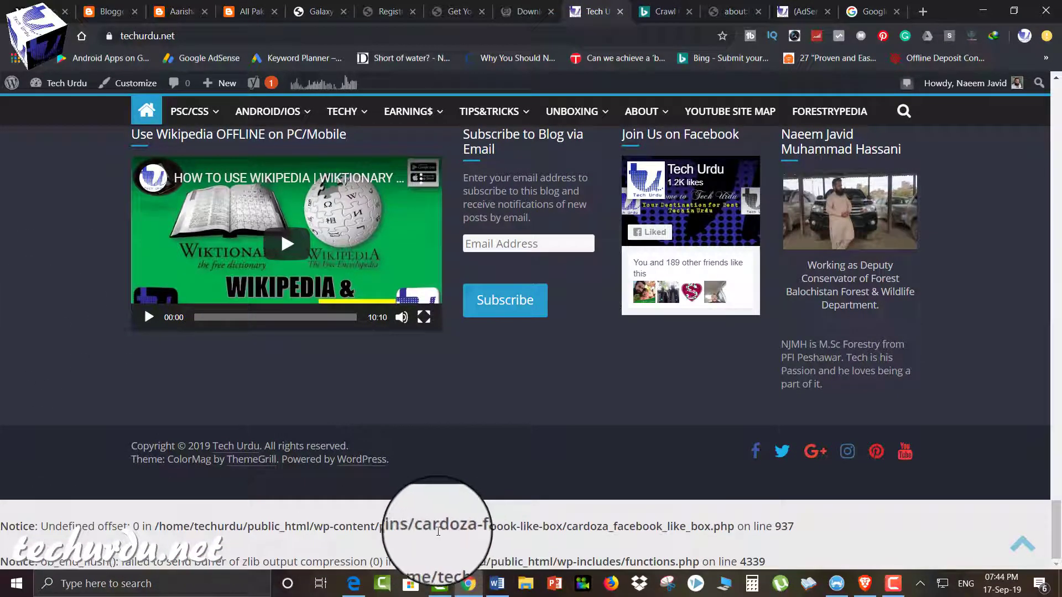
pyautogui.moveTo(613, 527); pyautogui.dragTo(722, 527)
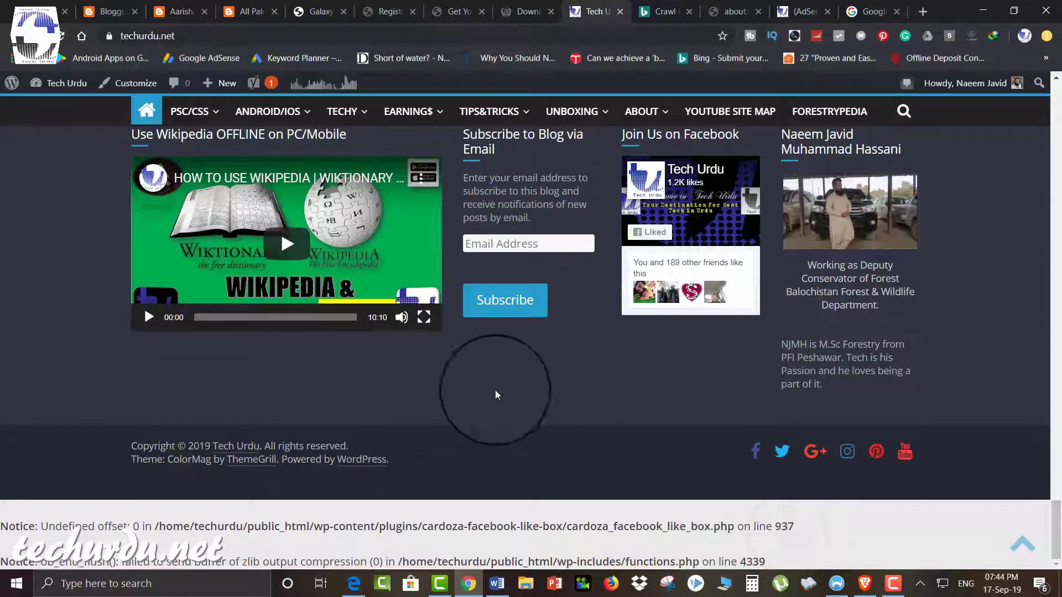
pyautogui.scroll(4, 584, 352)
pyautogui.scroll(-4, 587, 352)
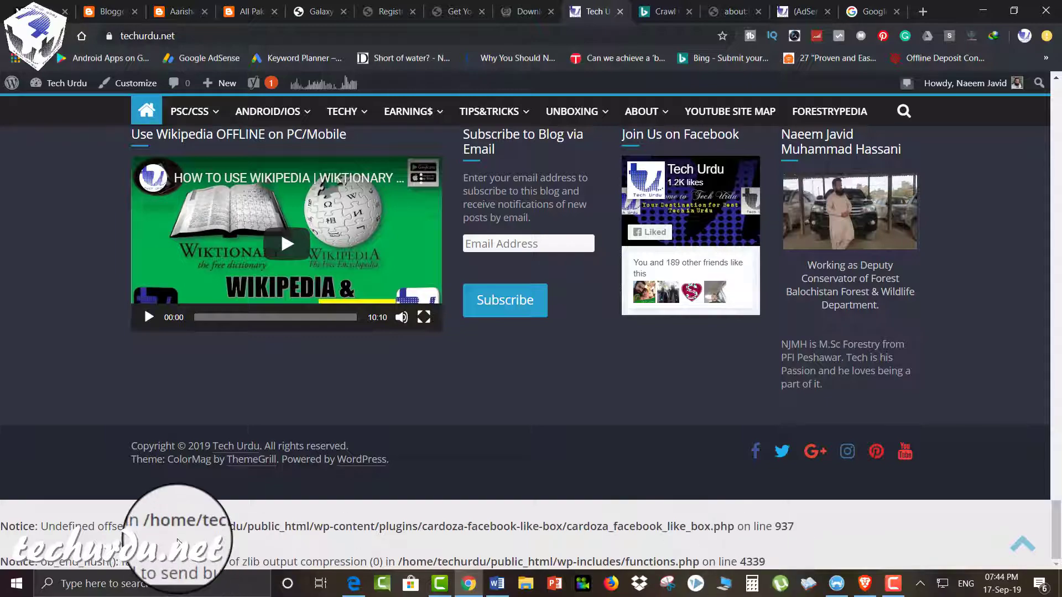
pyautogui.scroll(10, 178, 539)
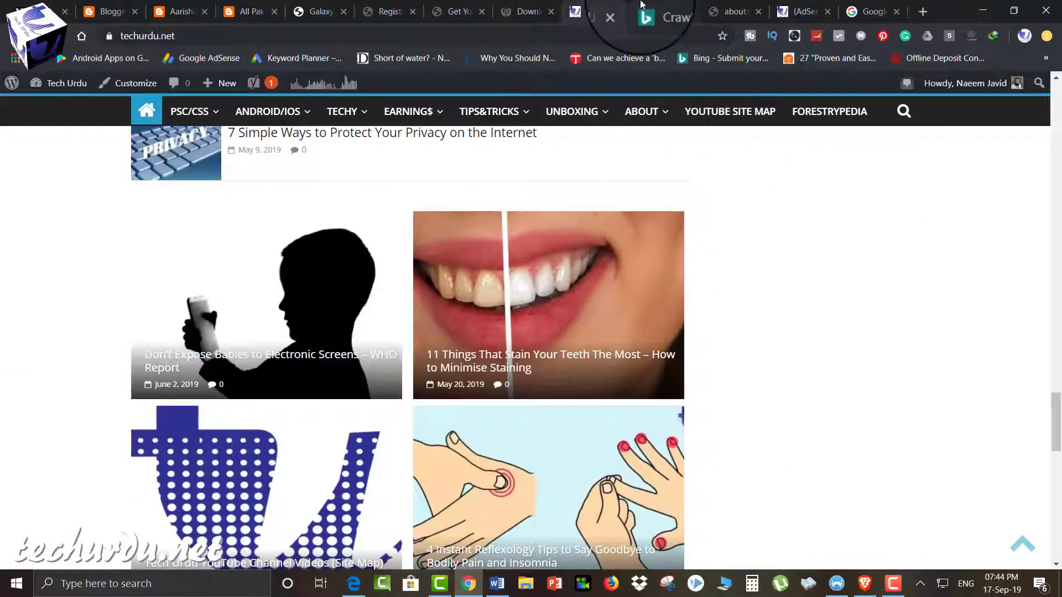
# Step: Return to the Crawl Information report and look through the rest of the ?share=facebook URLs under HTTP 302 code
pyautogui.click(653, 8)
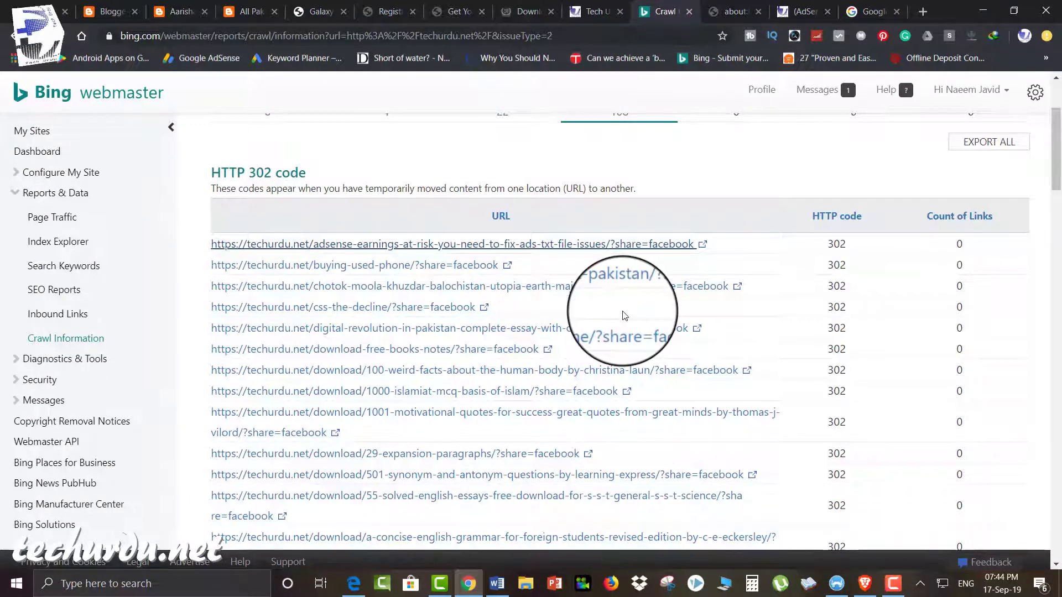
pyautogui.scroll(-4, 549, 360)
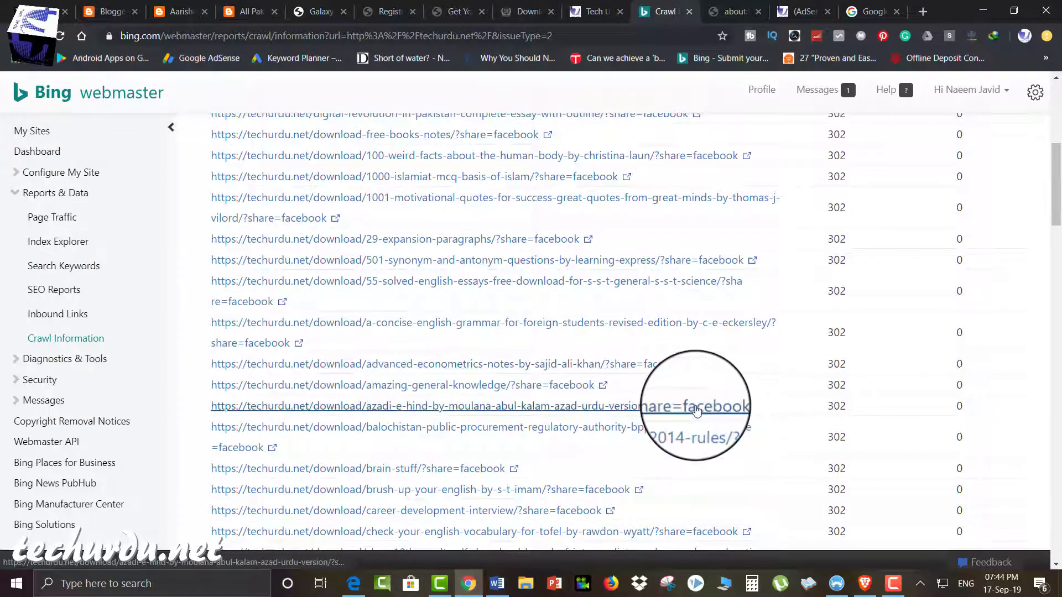
pyautogui.scroll(-4, 790, 361)
pyautogui.scroll(-4, 790, 361)
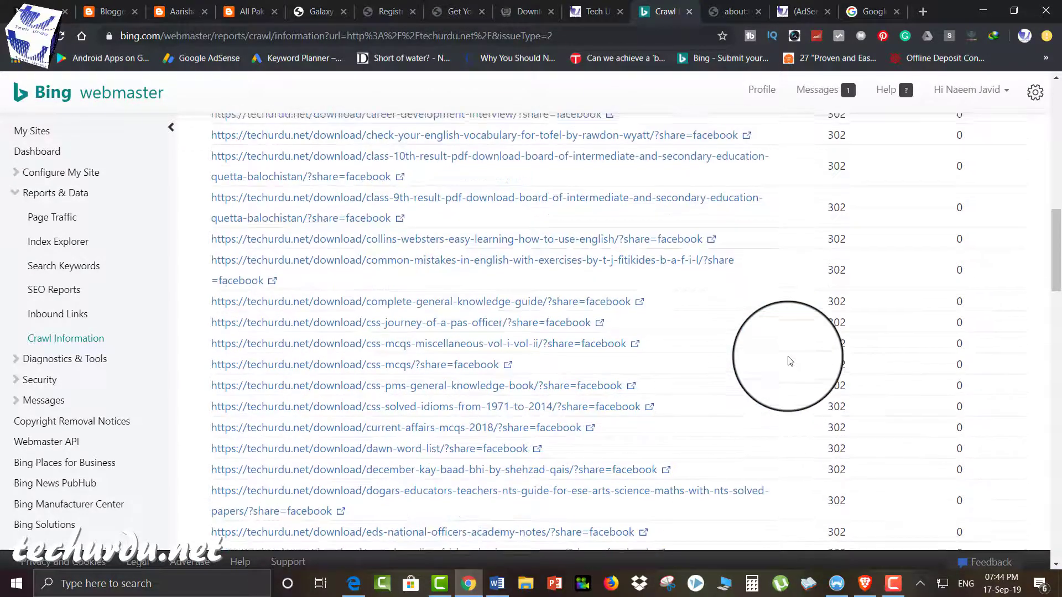
pyautogui.scroll(15, 788, 357)
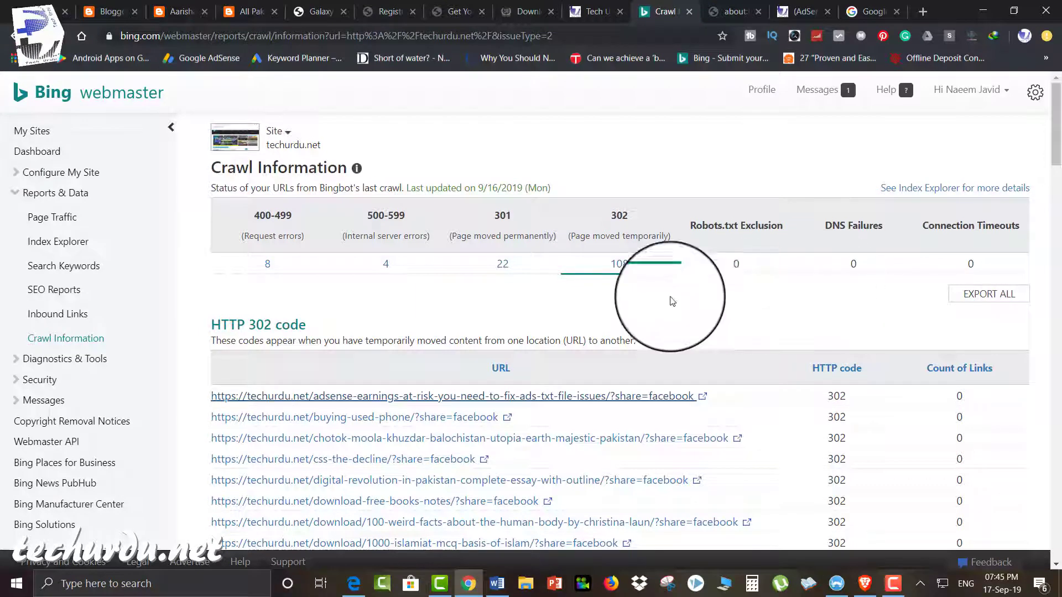
pyautogui.click(15, 192)
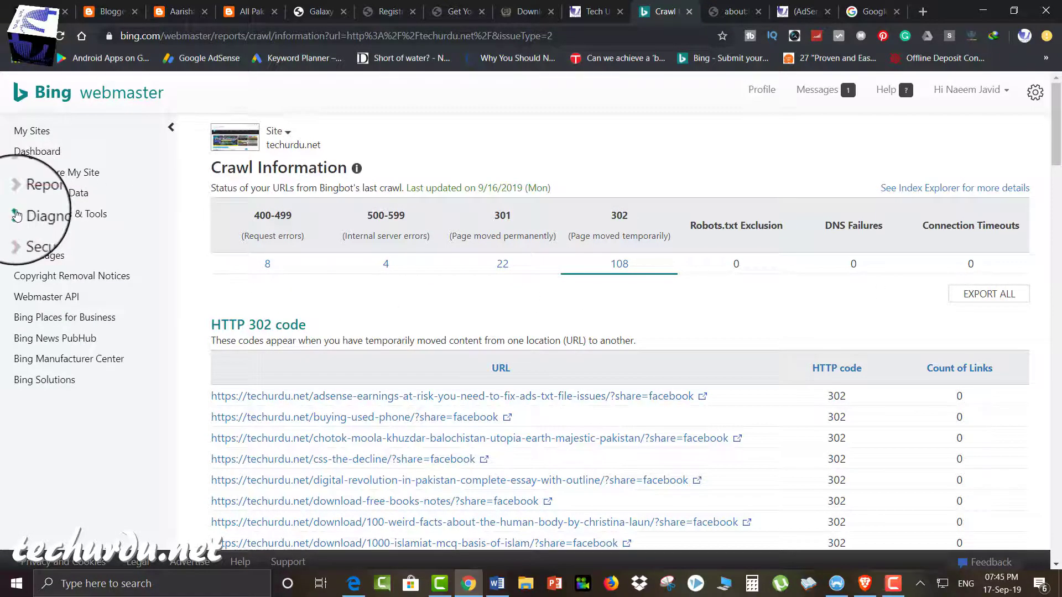
pyautogui.click(17, 215)
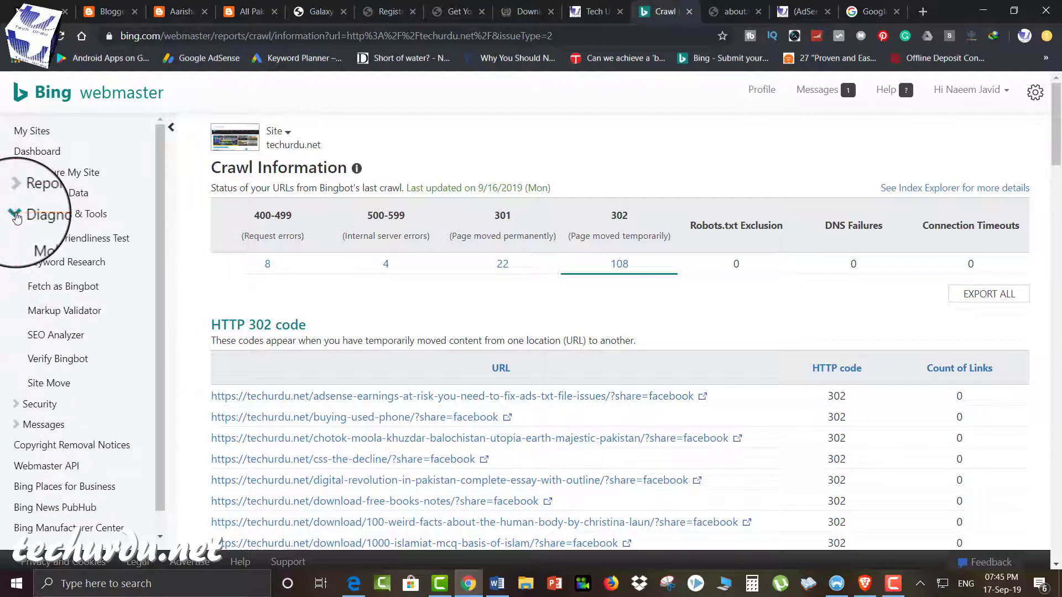
pyautogui.click(88, 237)
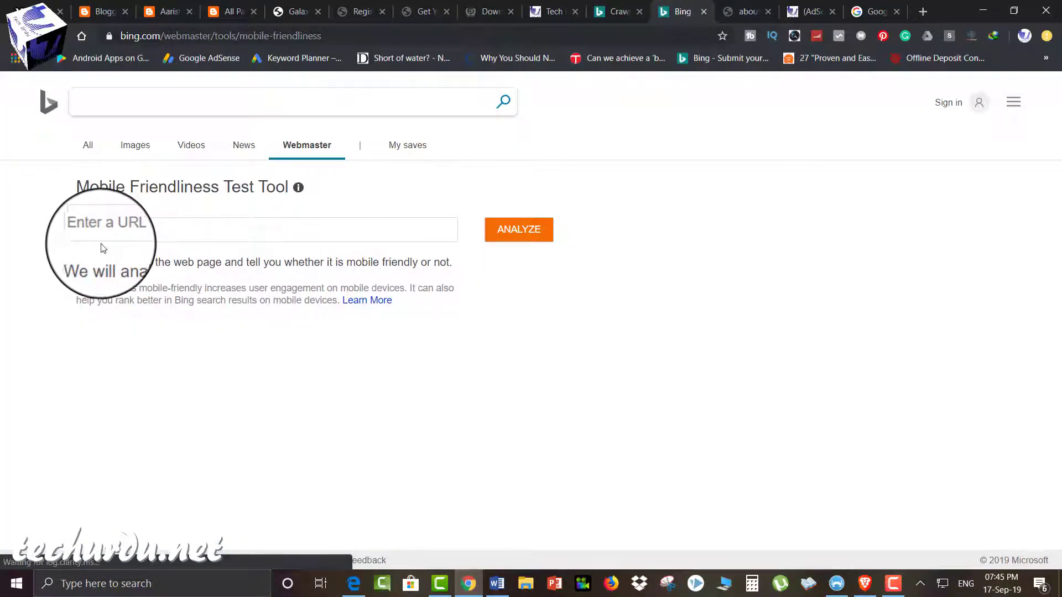
pyautogui.click(127, 238)
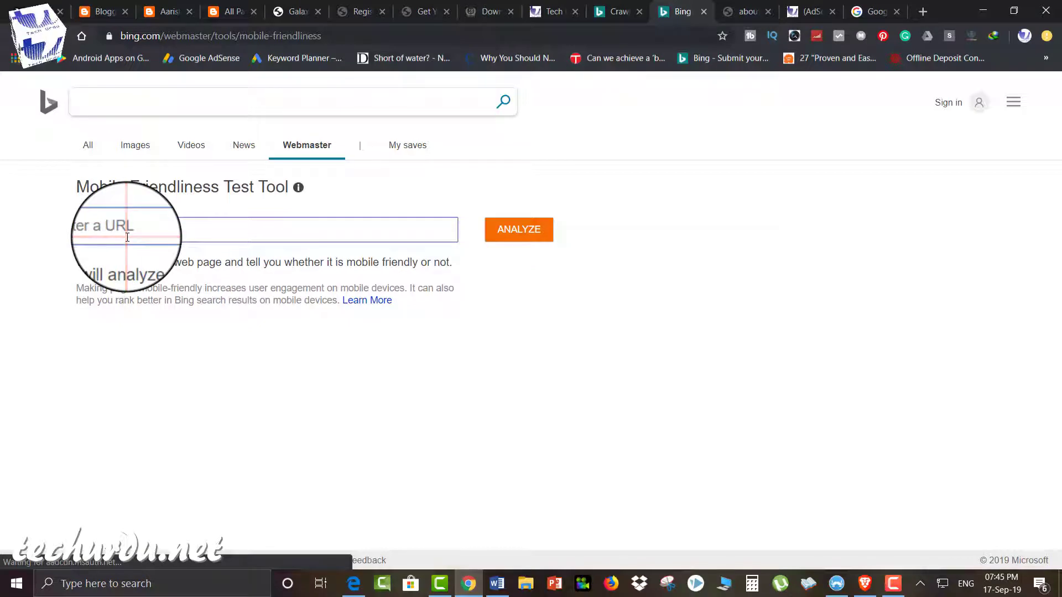
pyautogui.write('https://techurdu.net')
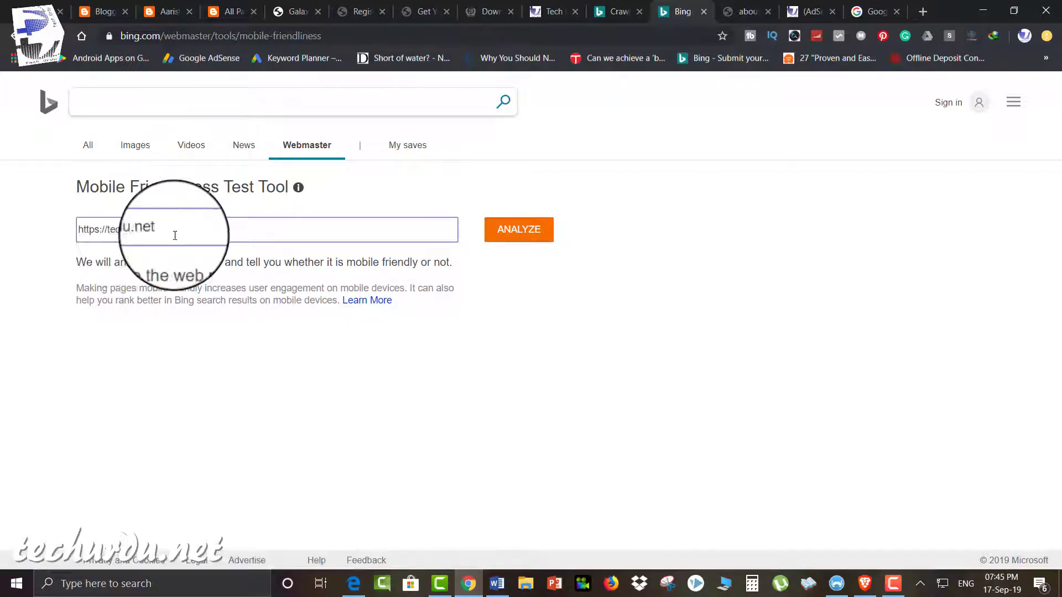
pyautogui.click(522, 234)
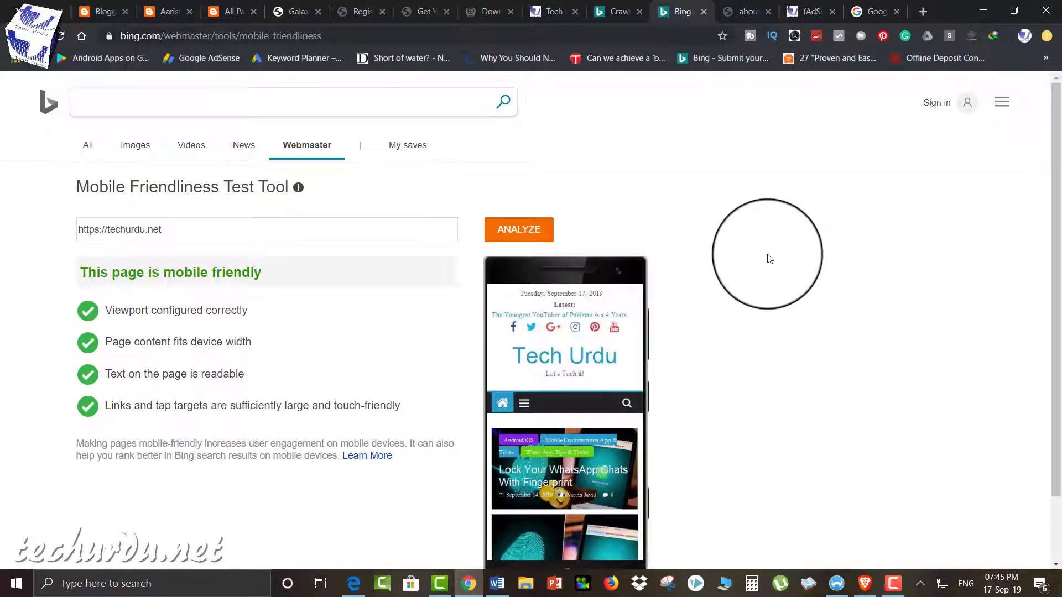
# Step: Review the mobile friendliness checks and phone preview for techurdu.net, and close the test page
pyautogui.scroll(-2, 769, 259)
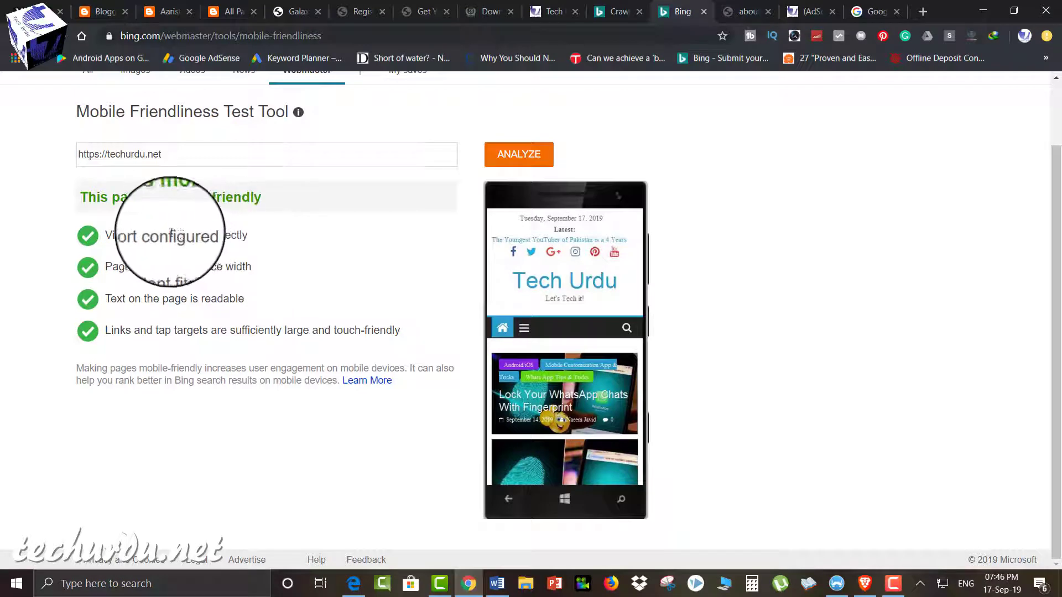
pyautogui.scroll(2, 86, 201)
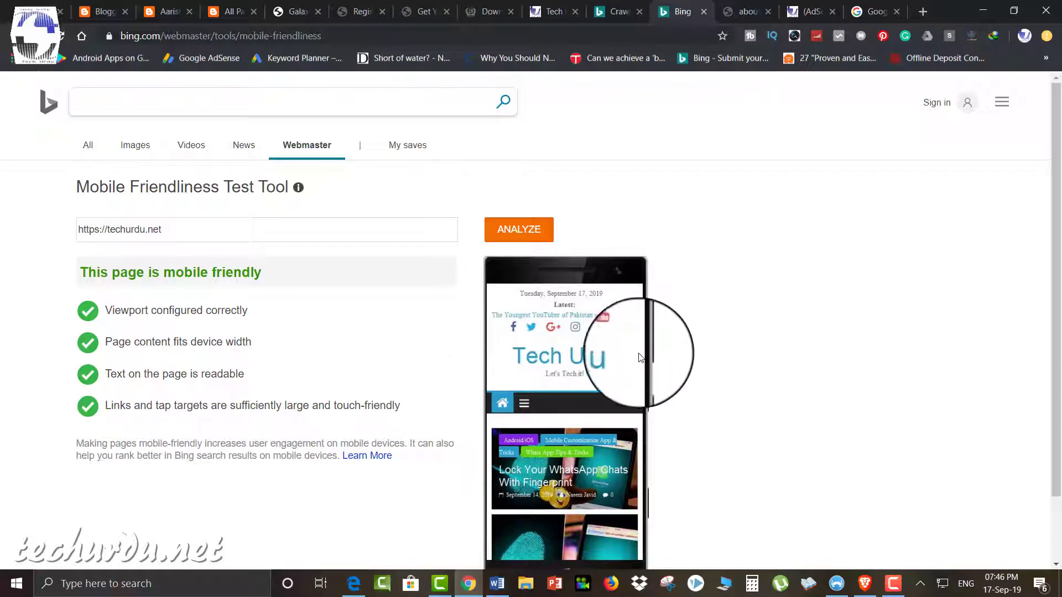
pyautogui.scroll(-2, 697, 343)
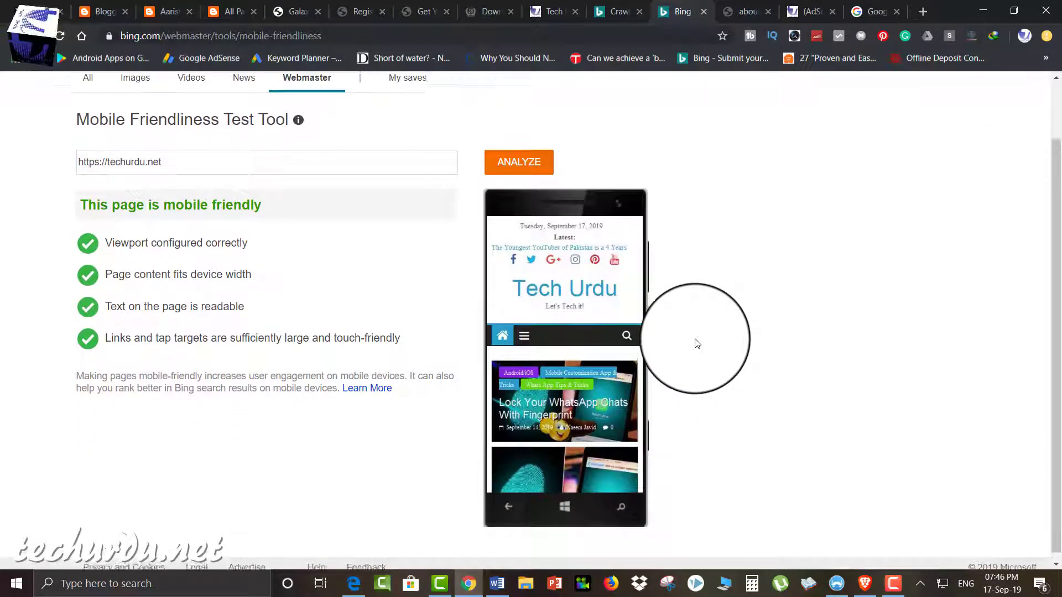
pyautogui.scroll(1, 697, 344)
pyautogui.scroll(-1, 696, 344)
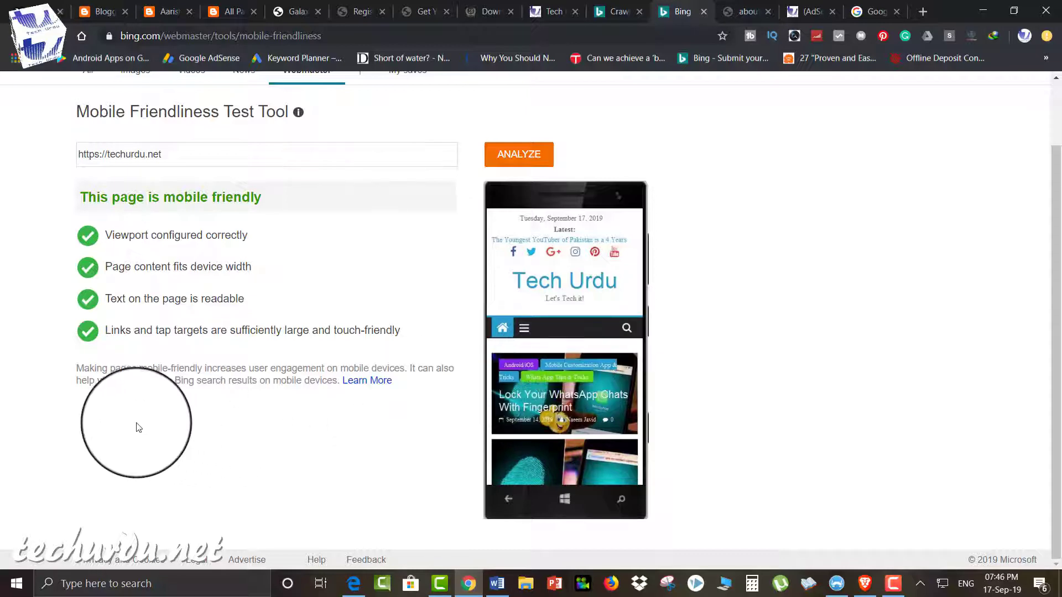
pyautogui.scroll(2, 53, 408)
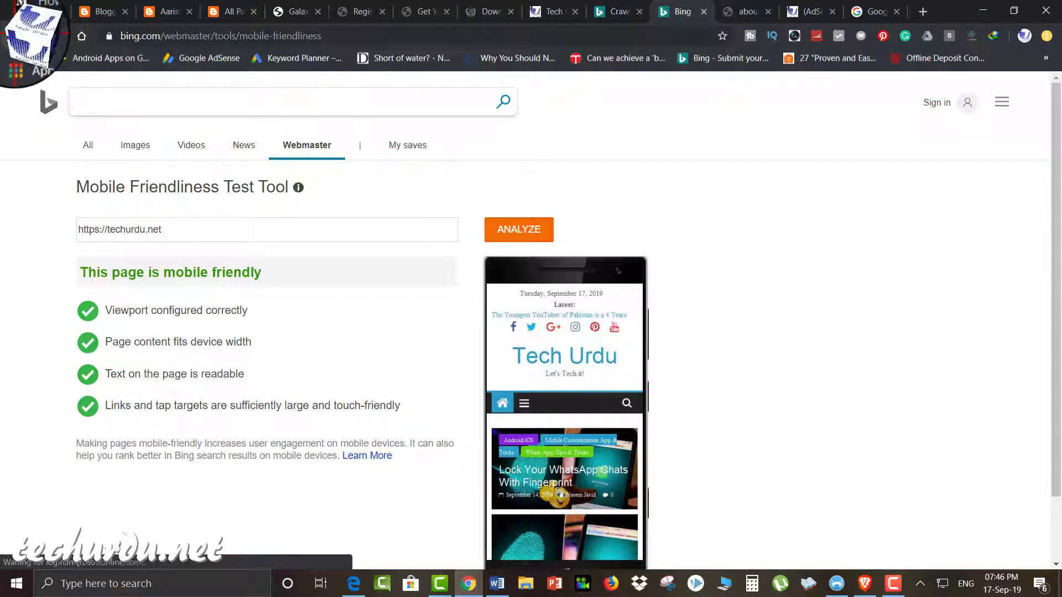
pyautogui.hotkey('ctrl', 'w')
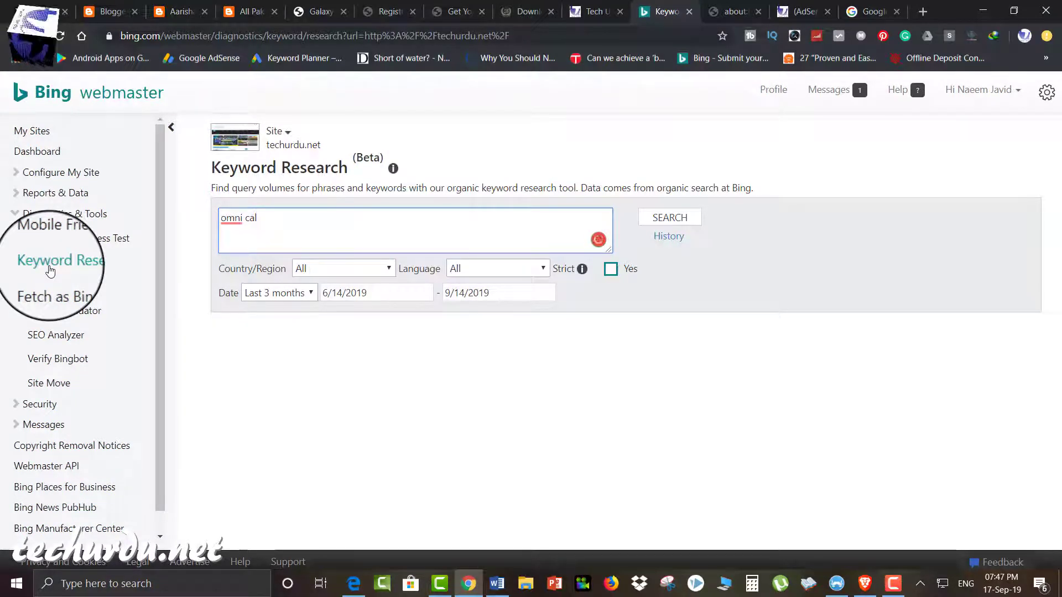
# Step: Run a Keyword Research search for "omni calculator" in all countries and languages over the last 6 months
pyautogui.write('culator')
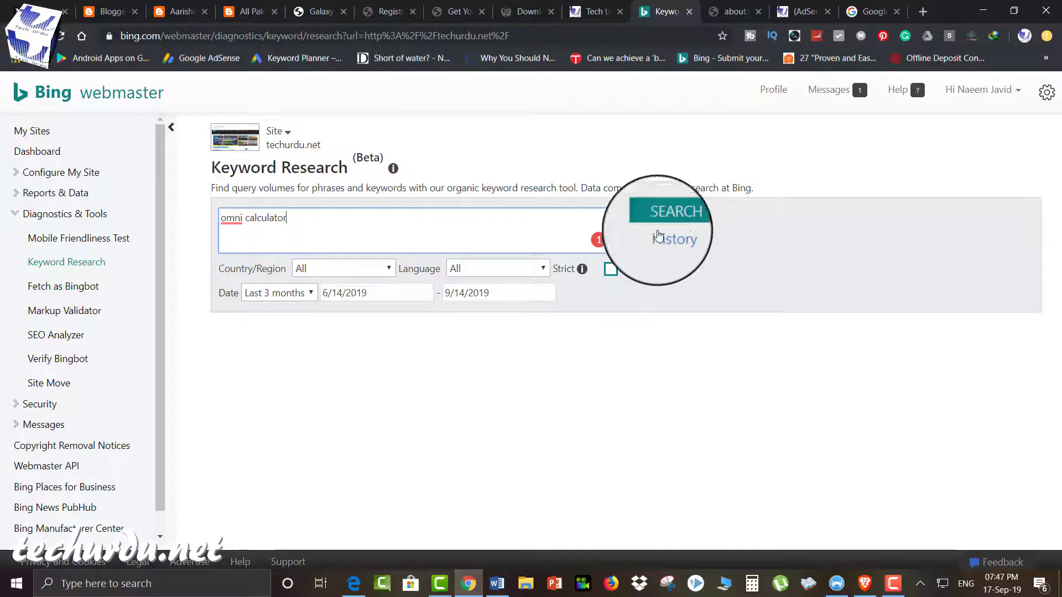
pyautogui.click(380, 269)
pyautogui.click(384, 270)
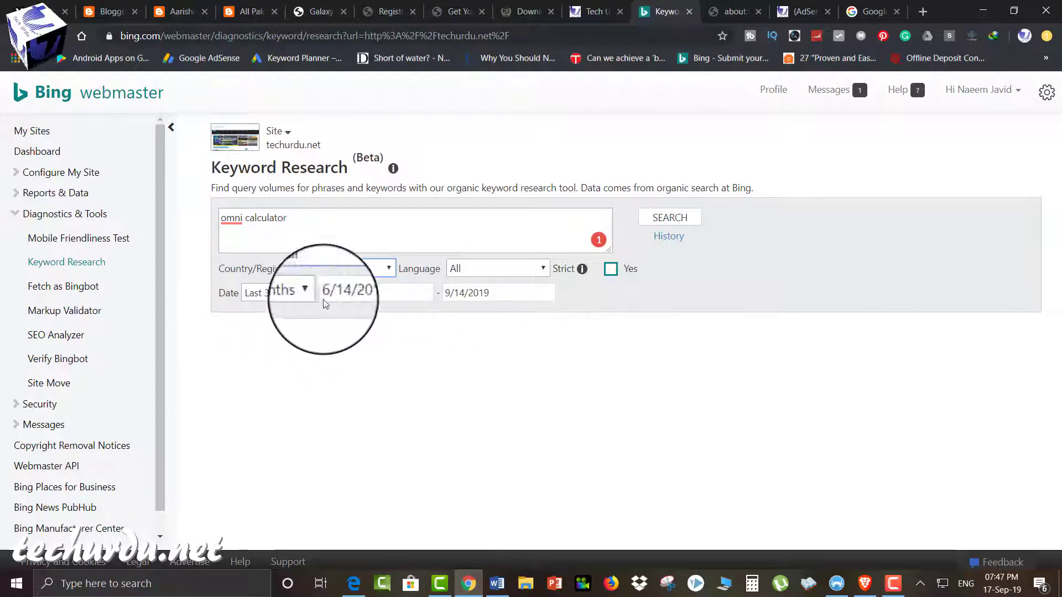
pyautogui.click(311, 294)
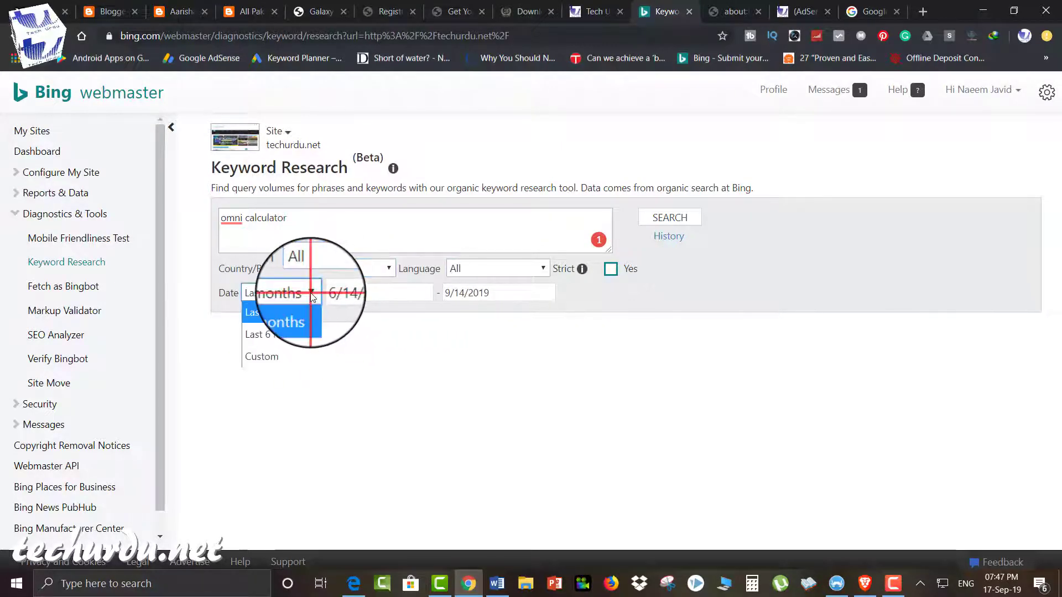
pyautogui.click(267, 343)
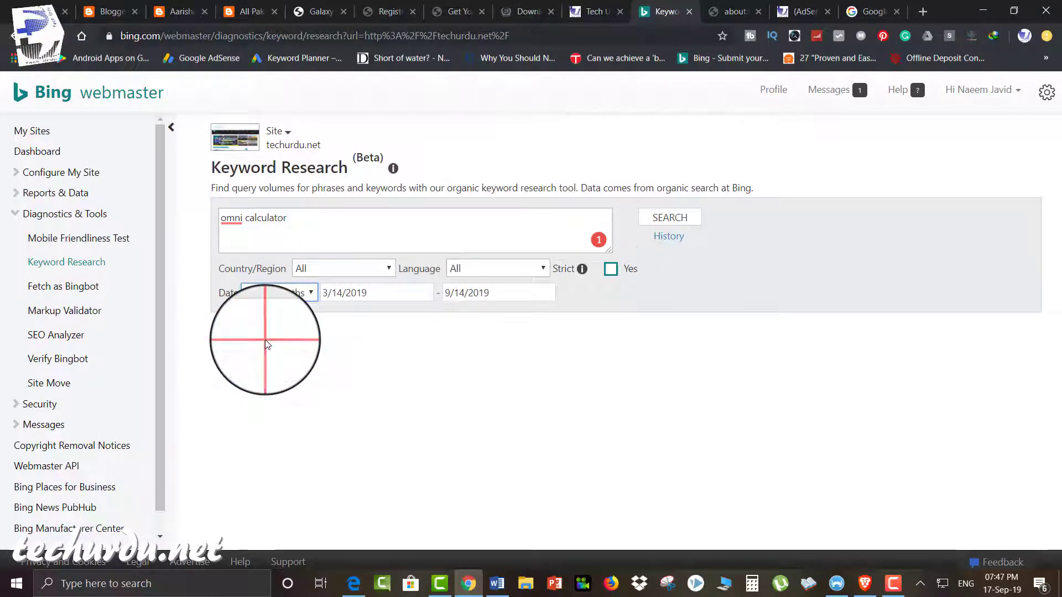
pyautogui.click(678, 219)
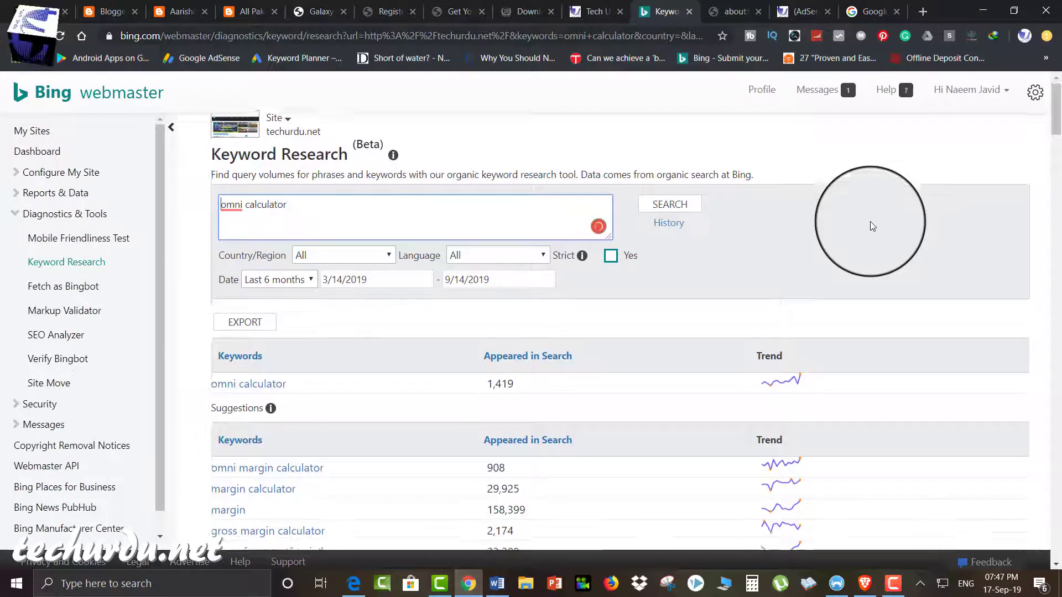
# Step: Examine the search appearances and trend for "omni calculator" and look through the list of suggested keywords
pyautogui.scroll(-1, 743, 286)
pyautogui.scroll(-2, 840, 333)
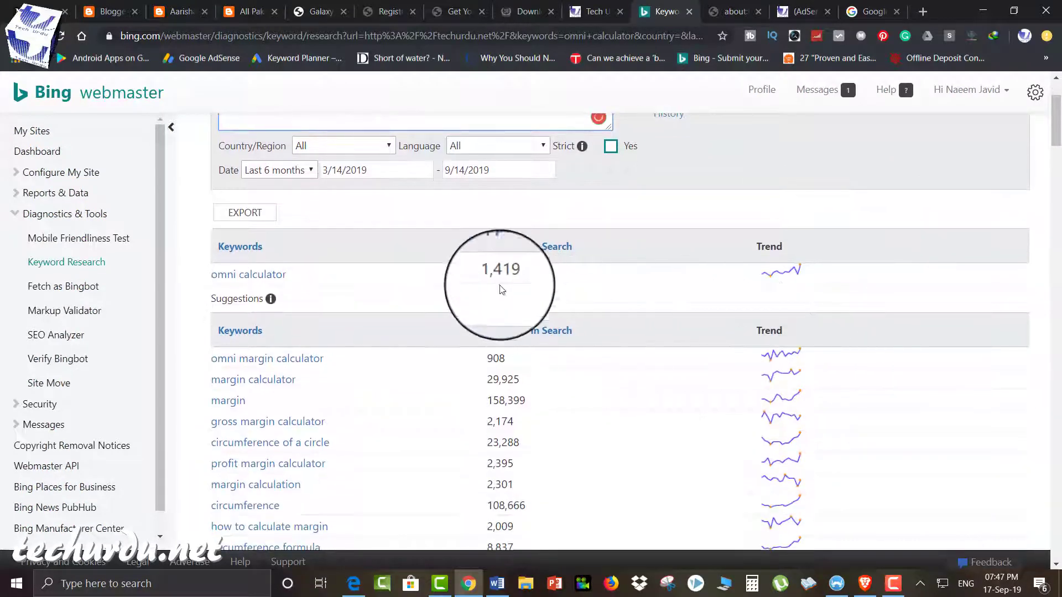
pyautogui.scroll(-2, 855, 301)
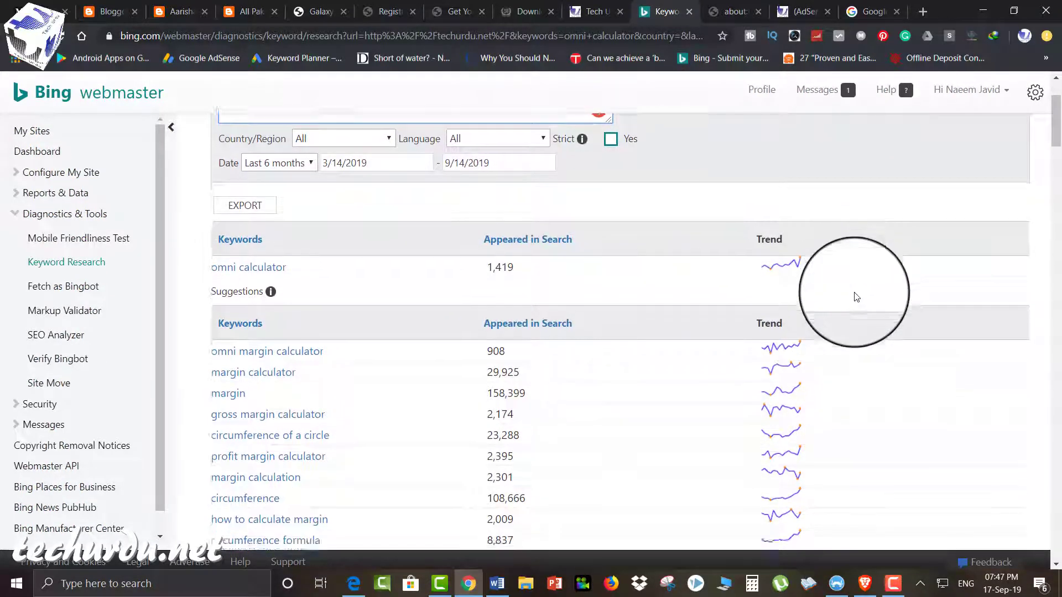
pyautogui.scroll(-1, 335, 268)
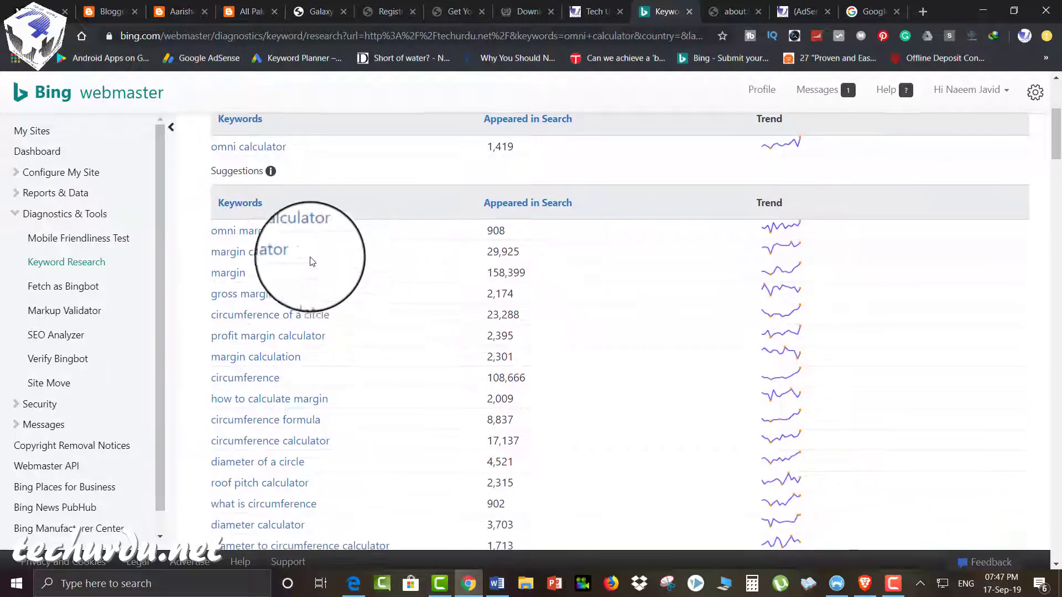
pyautogui.scroll(-1, 302, 254)
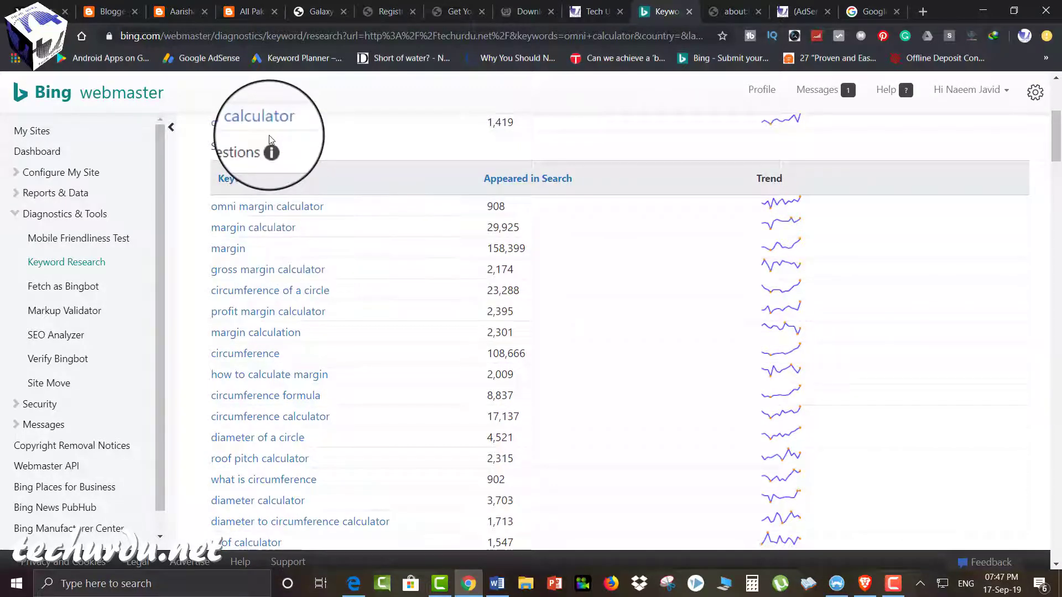
pyautogui.moveTo(270, 152)
pyautogui.scroll(-13, 187, 235)
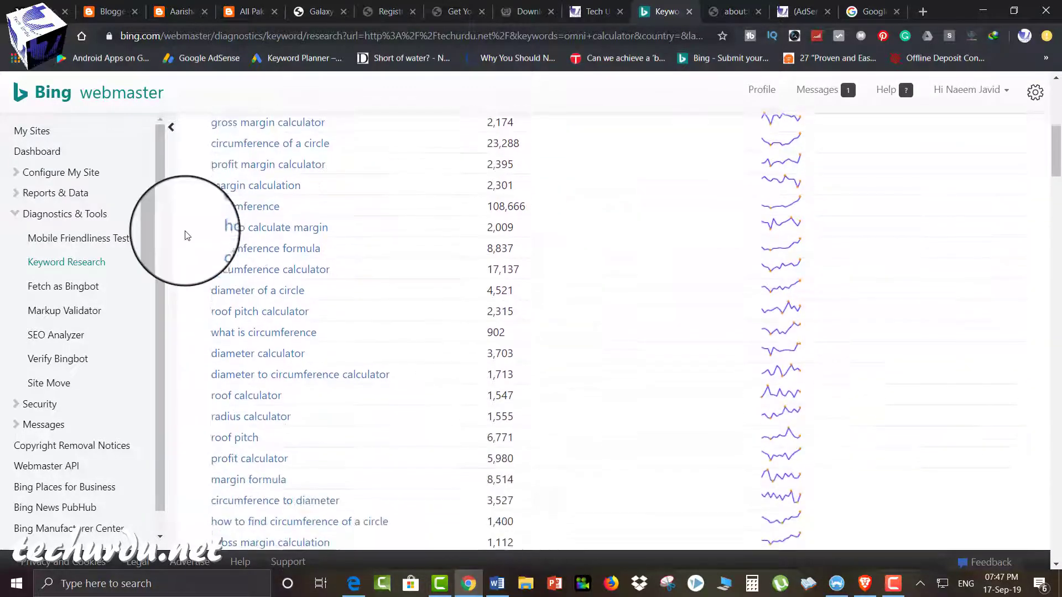
pyautogui.scroll(-3, 187, 235)
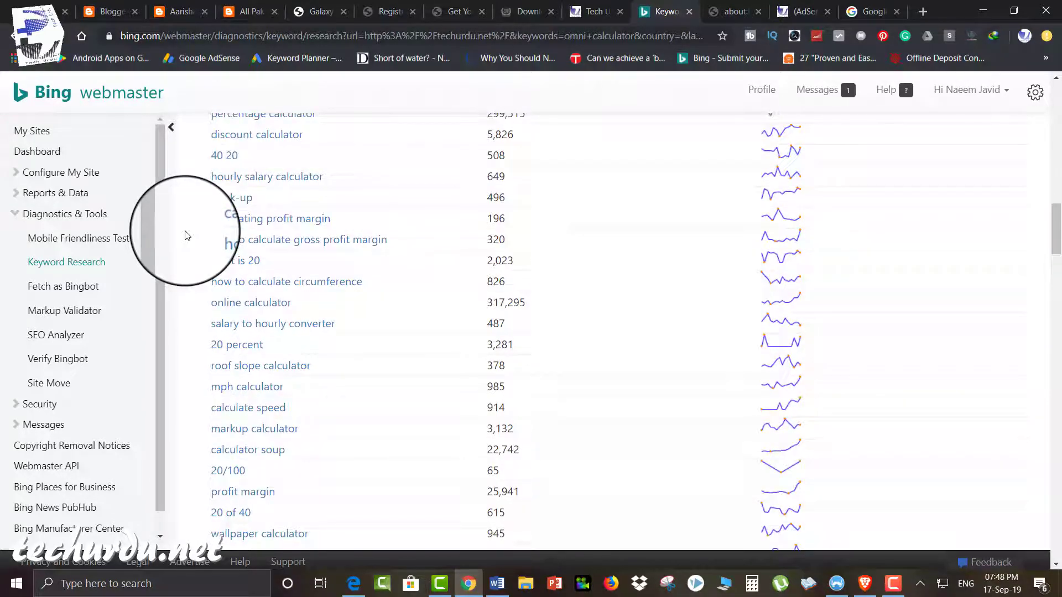
pyautogui.scroll(-15, 187, 235)
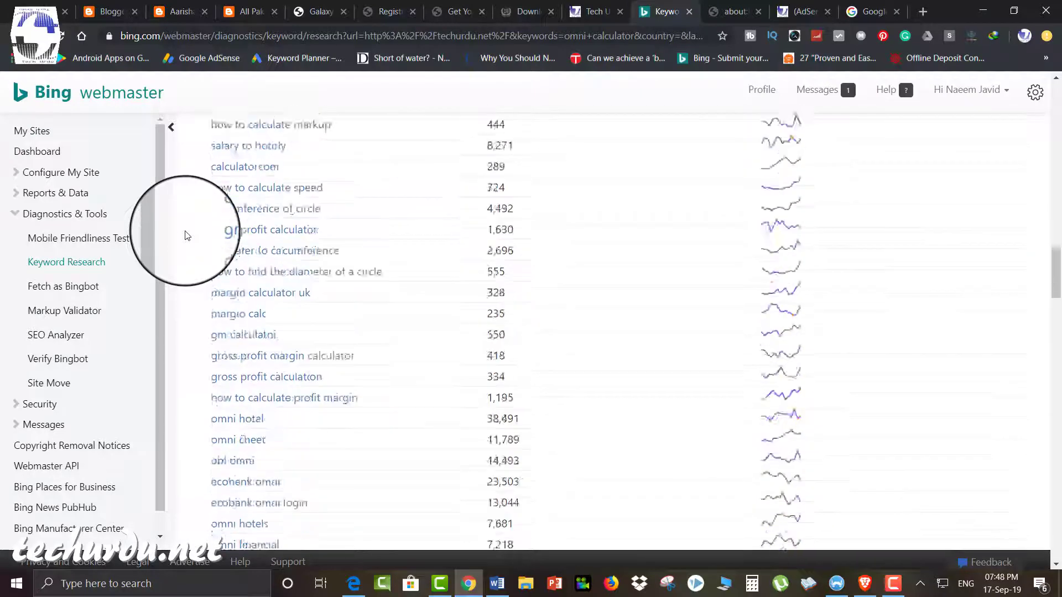
pyautogui.scroll(20, 187, 235)
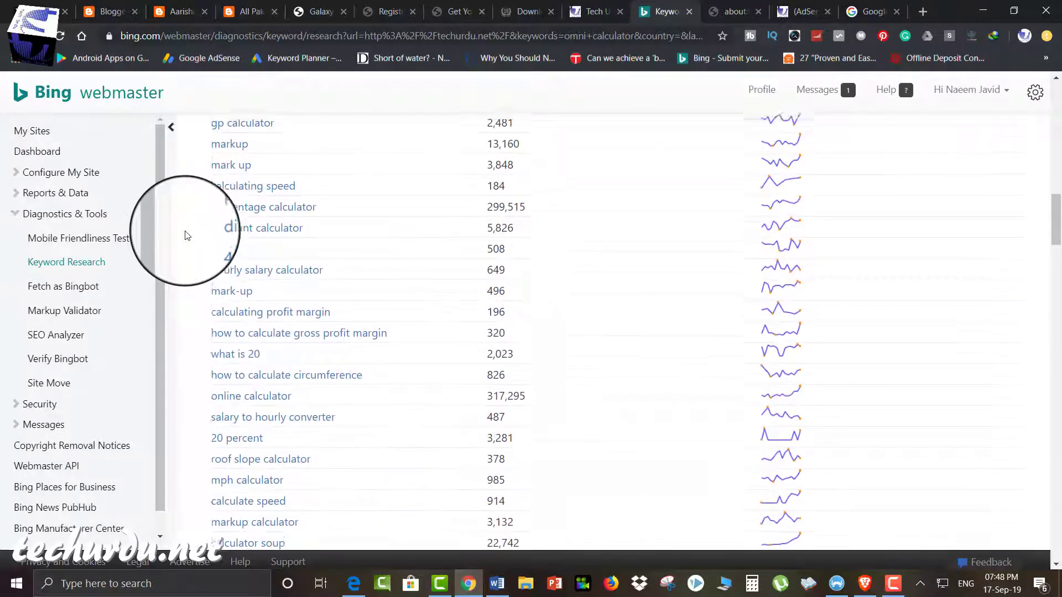
pyautogui.scroll(4, 187, 236)
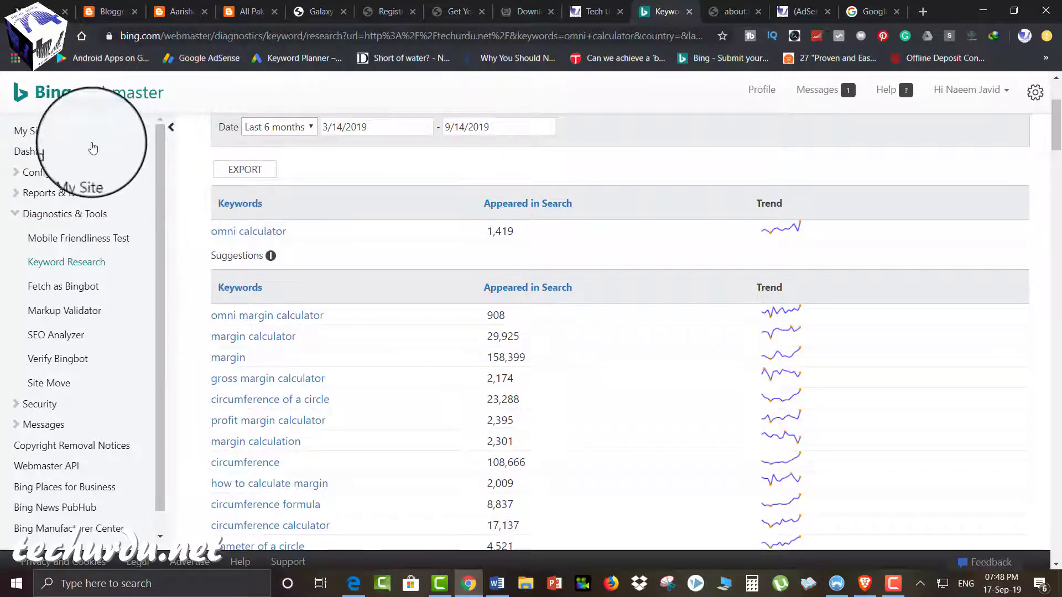
pyautogui.scroll(3, 194, 278)
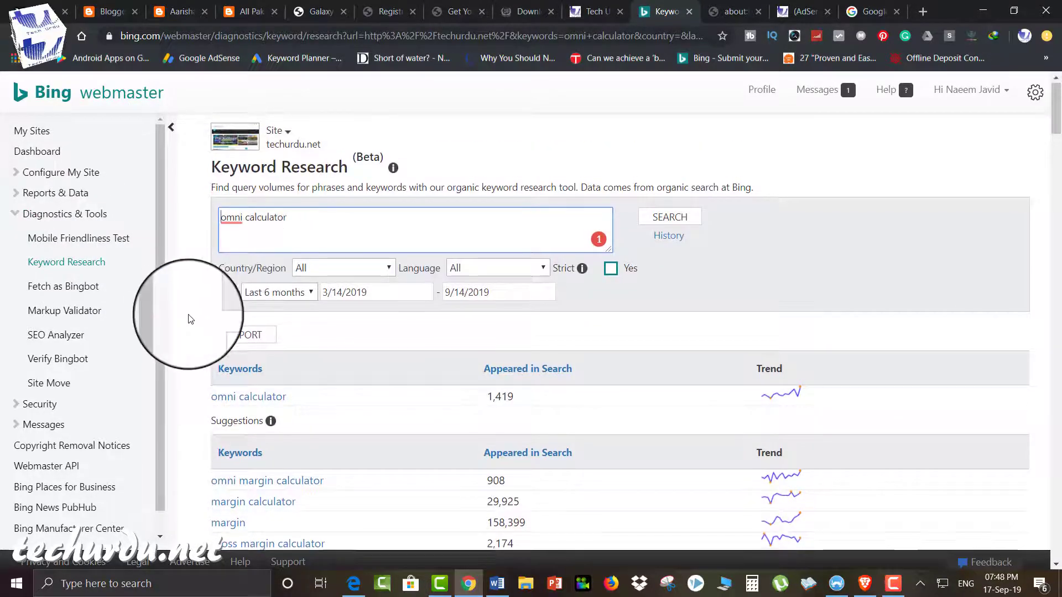
# Step: Compare the search appearances and trends of the keywords suggested for "omni calculator", and return to the search settings
pyautogui.scroll(-2, 190, 316)
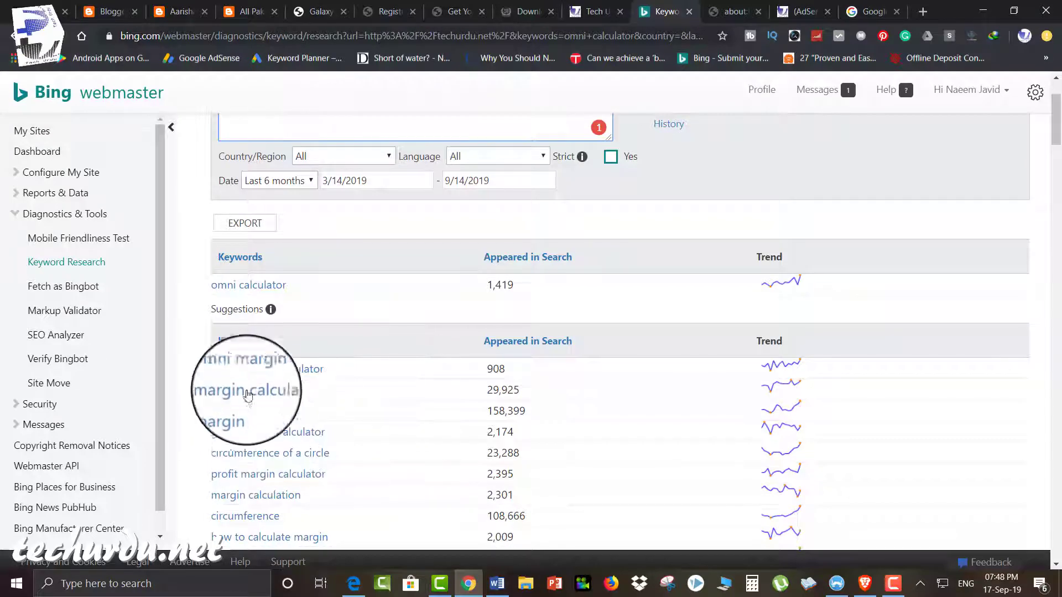
pyautogui.scroll(-1, 193, 336)
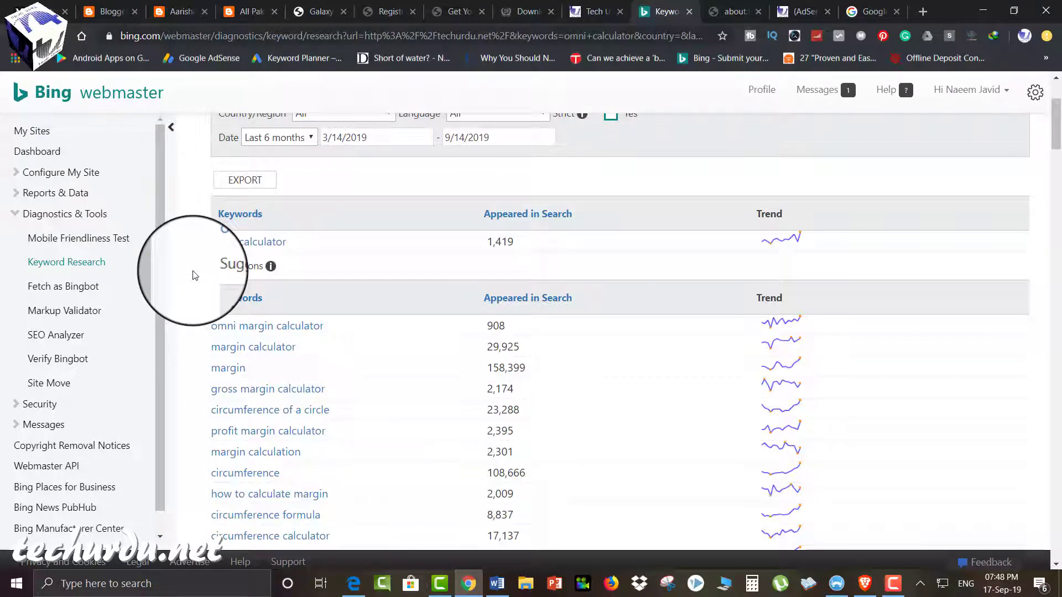
pyautogui.scroll(-2, 195, 275)
pyautogui.scroll(3, 195, 276)
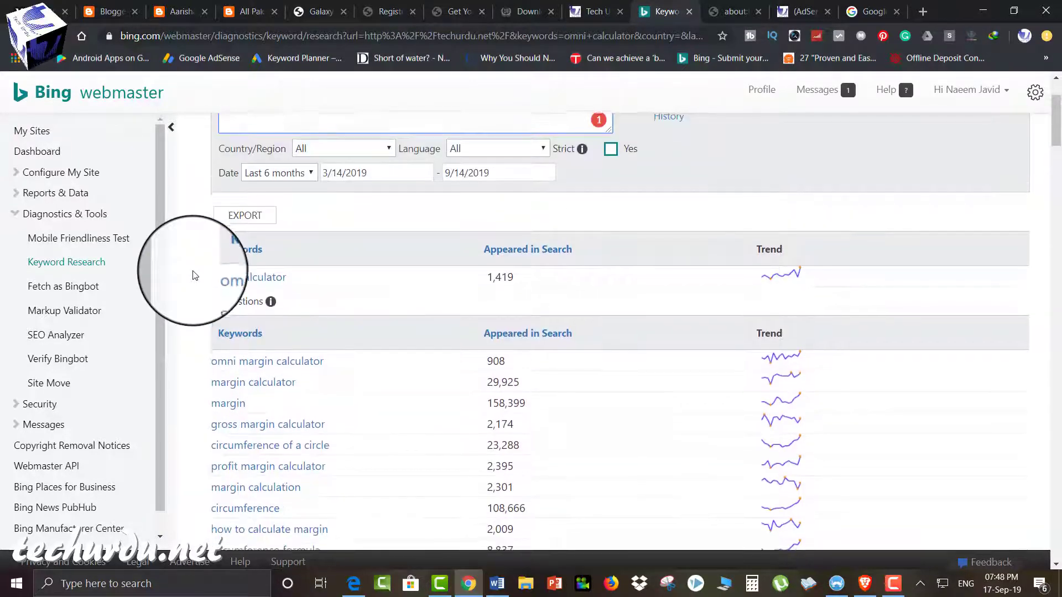
pyautogui.scroll(-1, 195, 276)
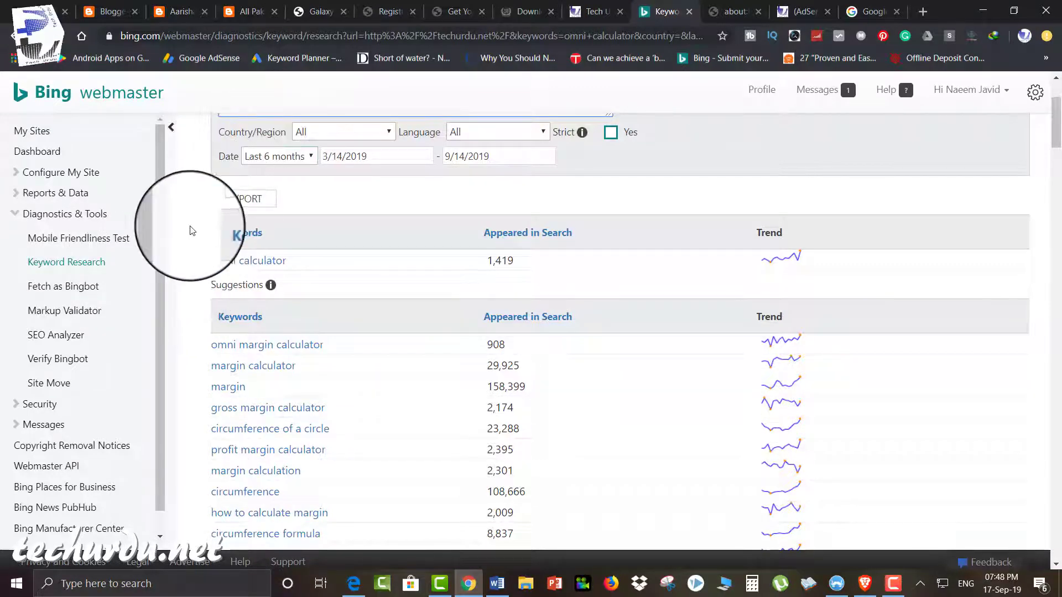
pyautogui.scroll(-2, 191, 232)
pyautogui.scroll(-1, 192, 231)
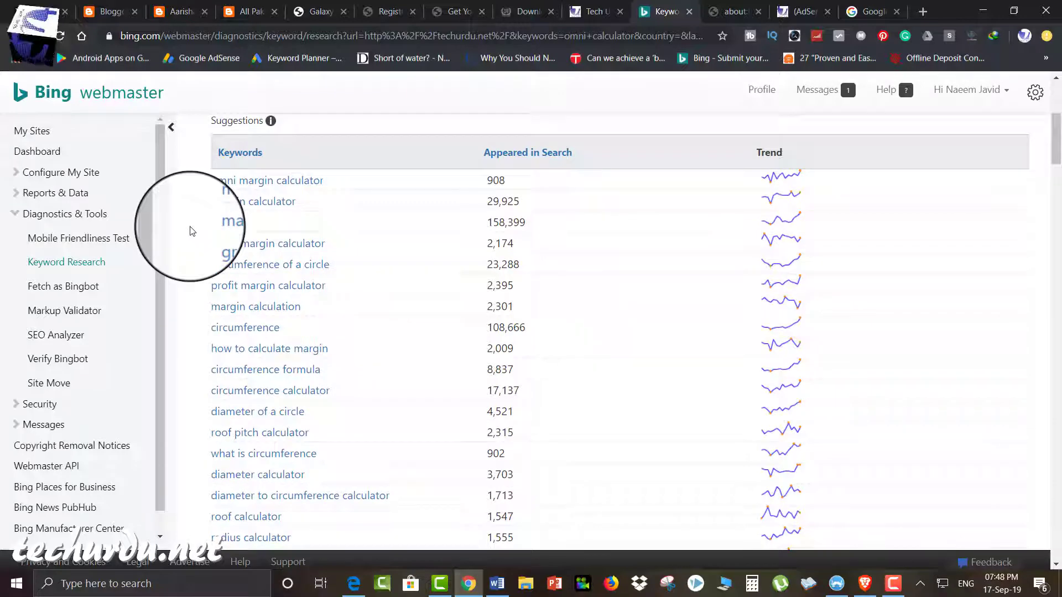
pyautogui.scroll(-1, 194, 237)
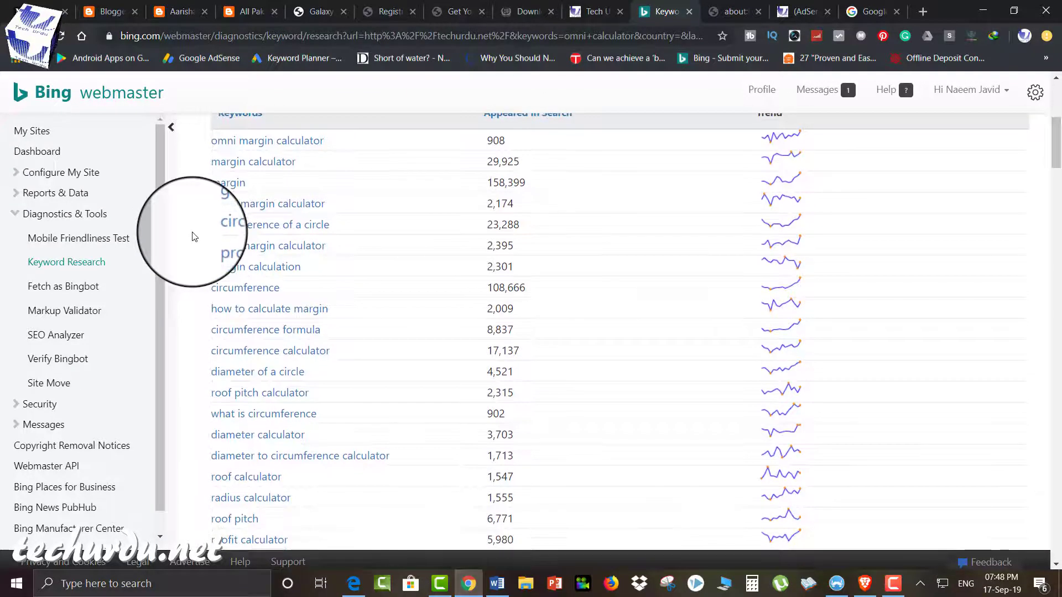
pyautogui.scroll(5, 194, 237)
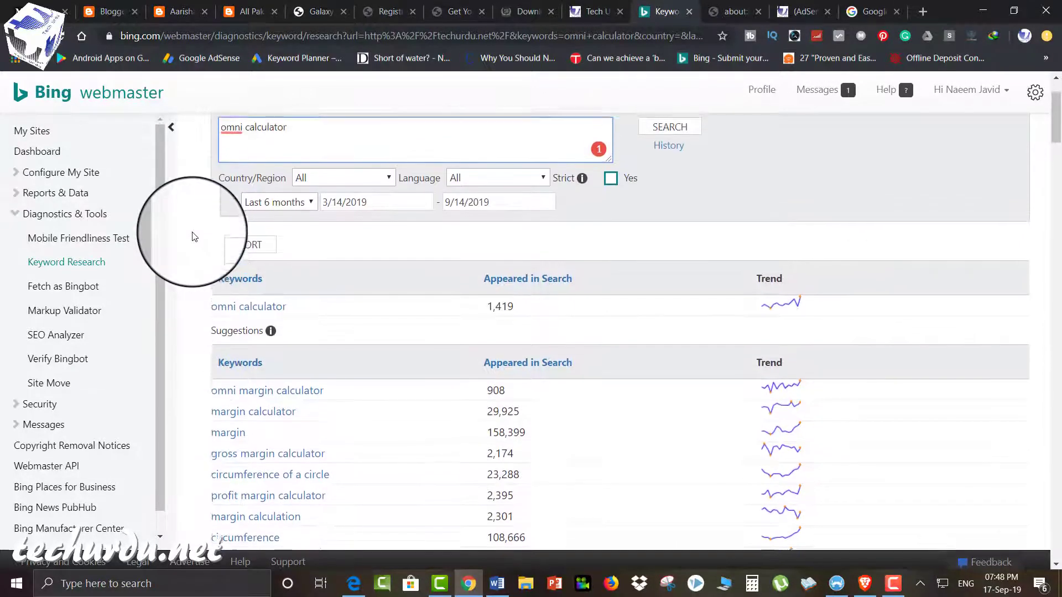
pyautogui.scroll(2, 193, 209)
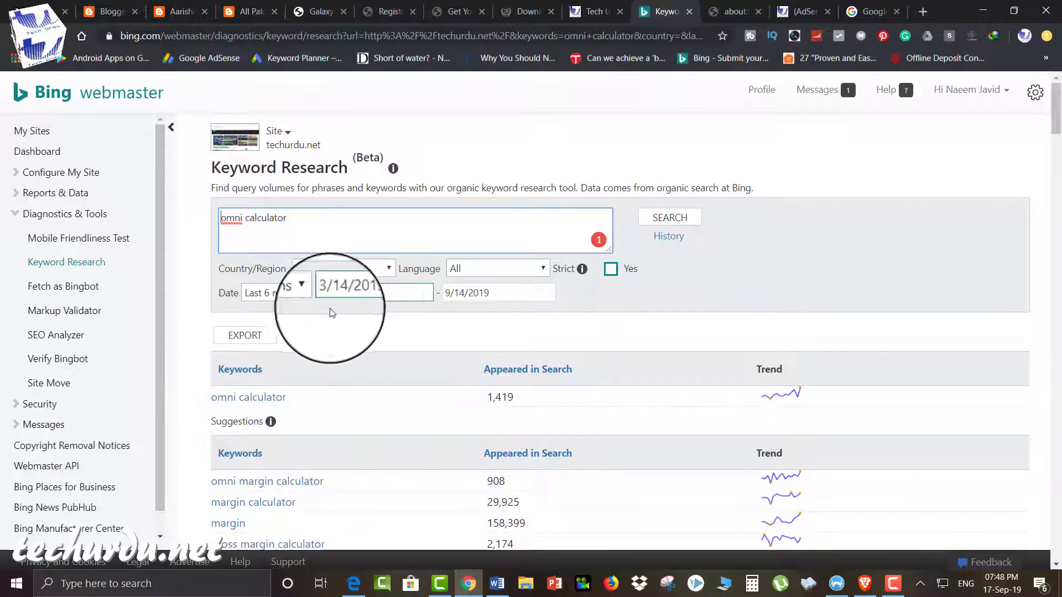
# Step: Open Fetch as Bingbot, and copy the URL of the Tech Urdu article about not exposing babies to electronic screens
pyautogui.click(53, 293)
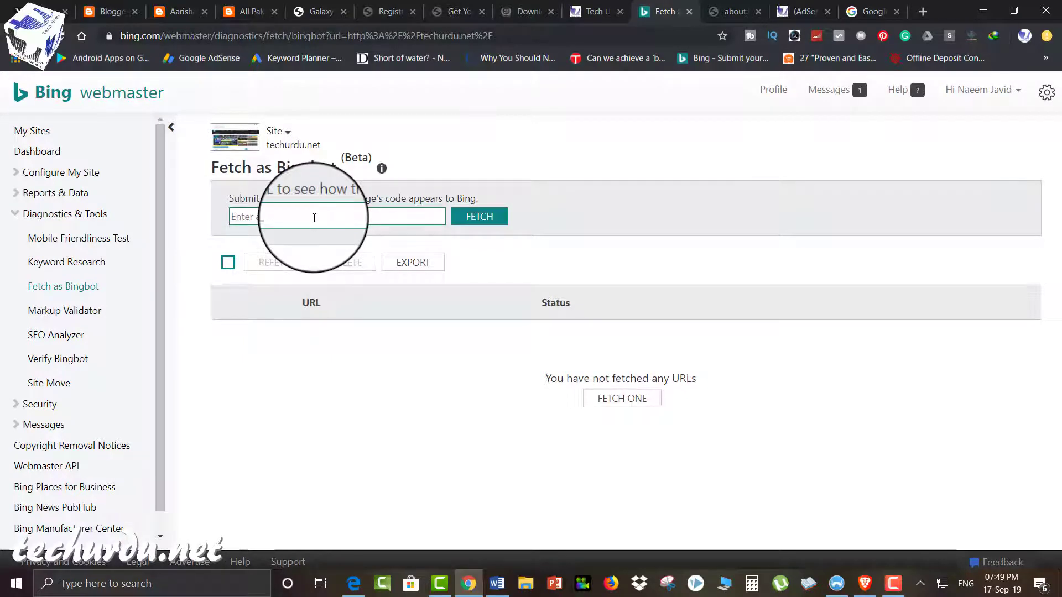
pyautogui.click(314, 218)
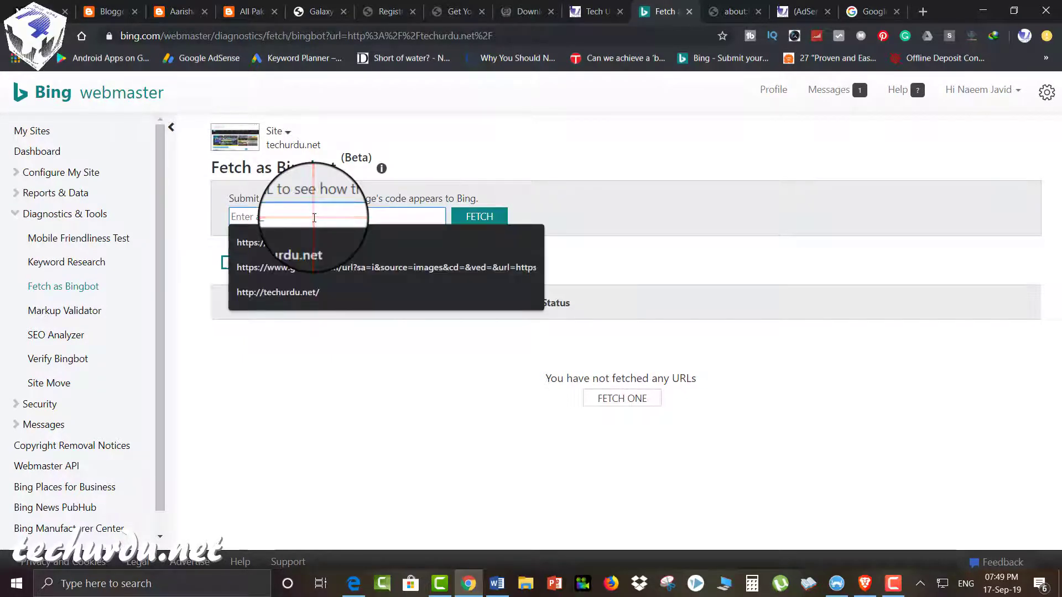
pyautogui.click(370, 394)
pyautogui.click(587, 10)
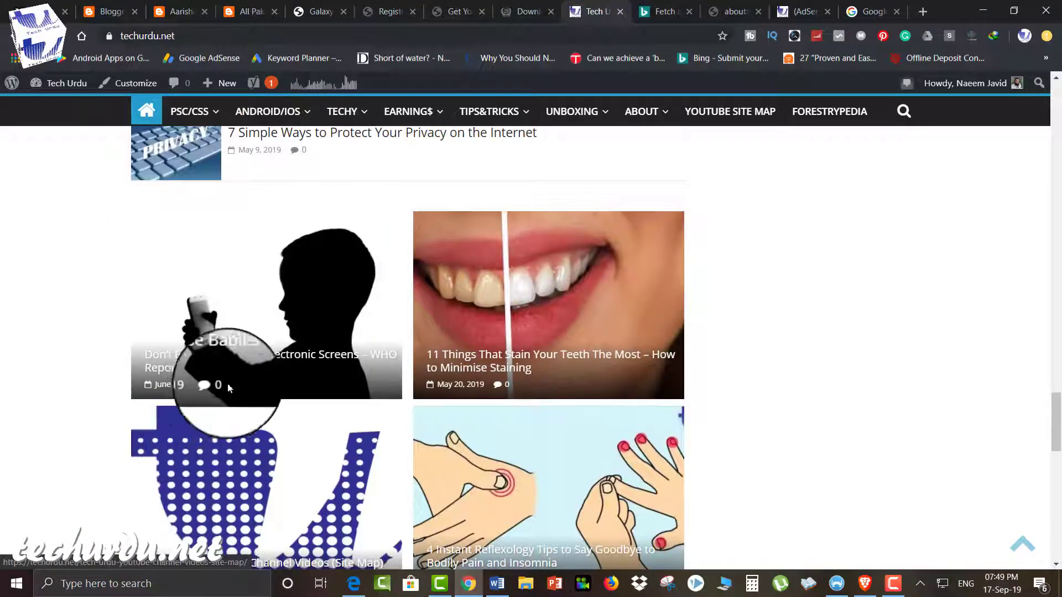
pyautogui.click(251, 358)
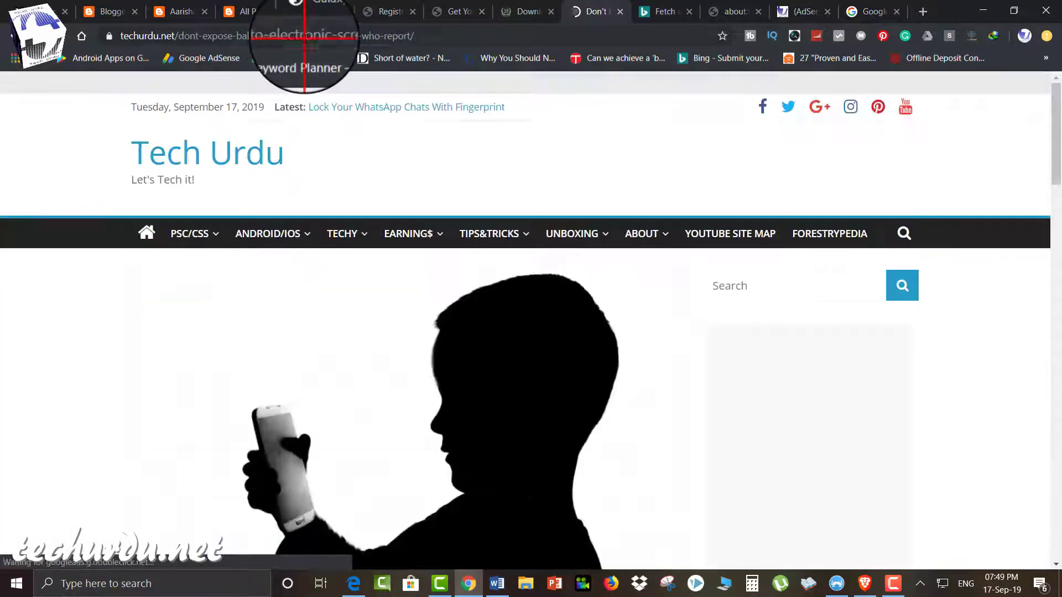
pyautogui.click(306, 38)
pyautogui.hotkey('ctrl', 'c')
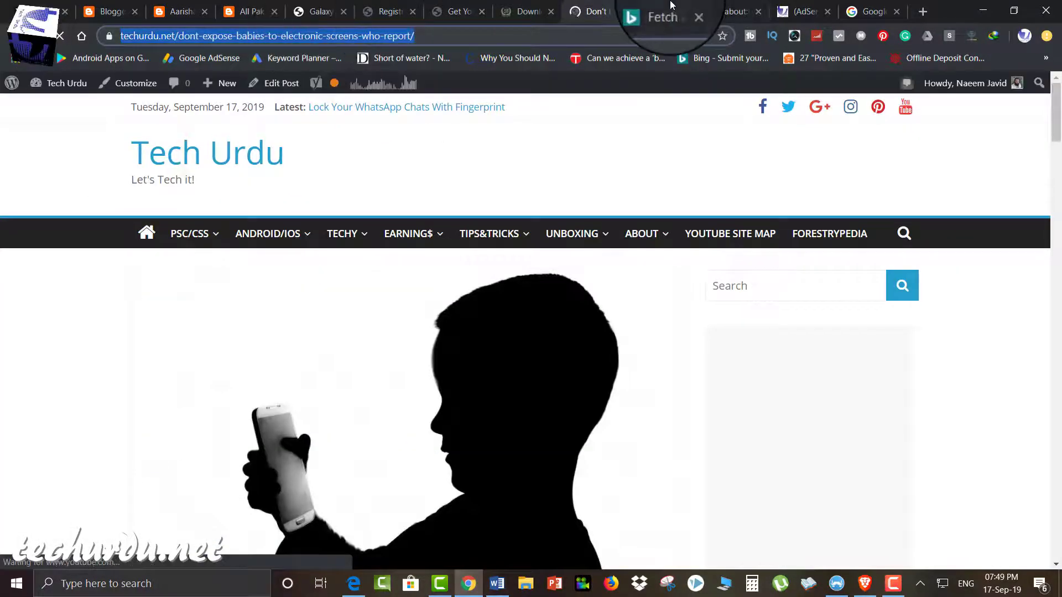
pyautogui.click(664, 11)
pyautogui.click(320, 218)
pyautogui.hotkey('ctrl', 'v')
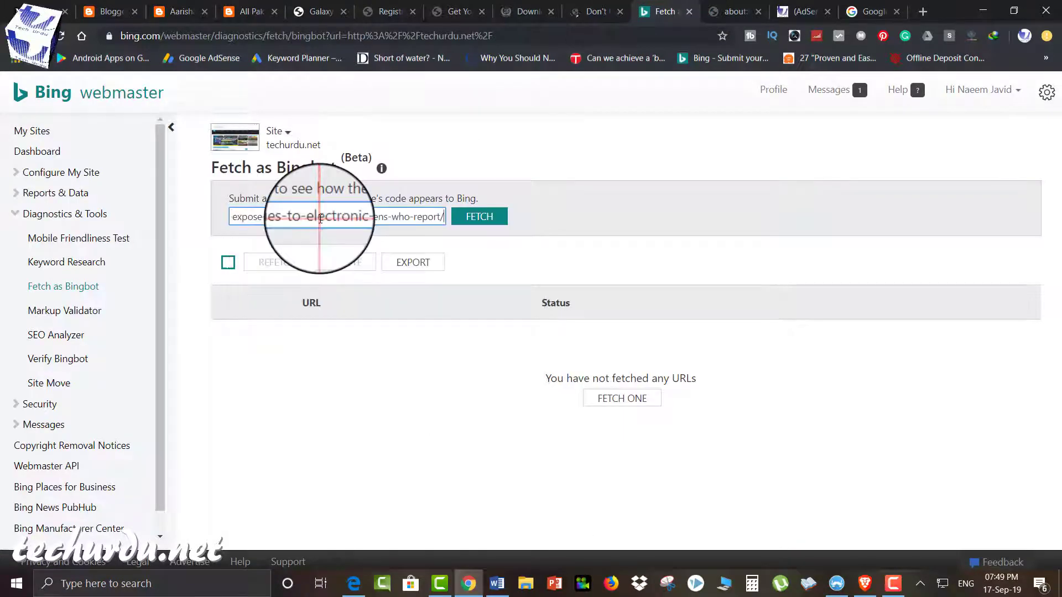
pyautogui.click(484, 222)
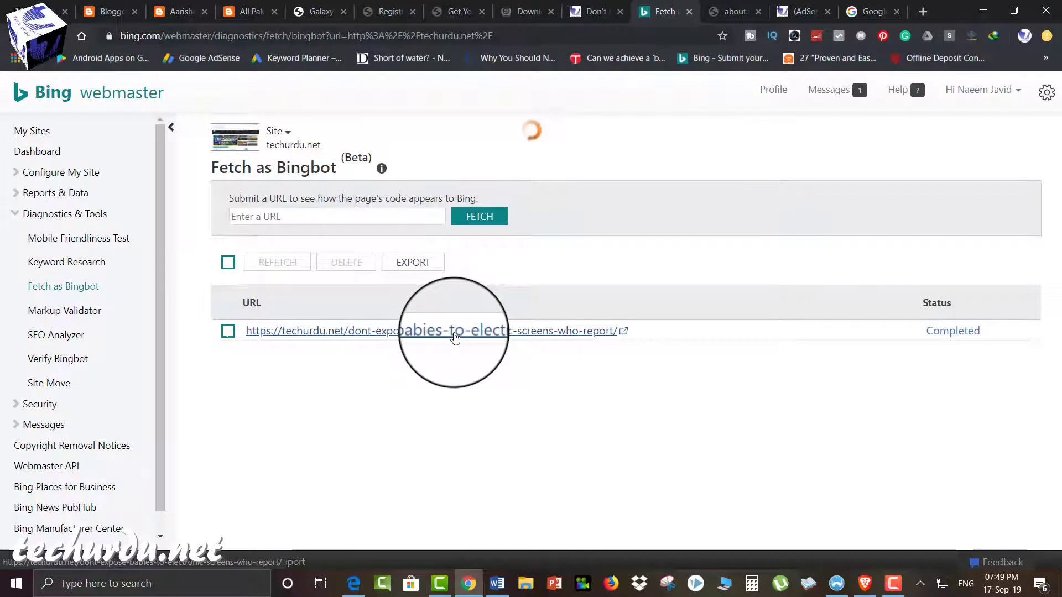
# Step: View the fetched article's live page briefly, and examine the HTTP response and HTML code of the completed fetch
pyautogui.click(455, 332)
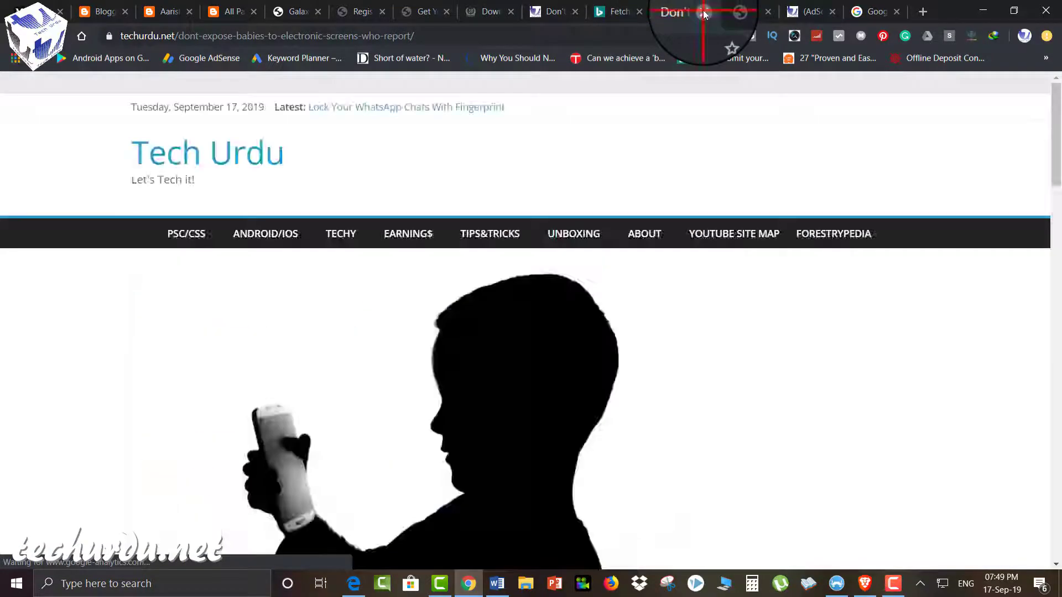
pyautogui.click(703, 12)
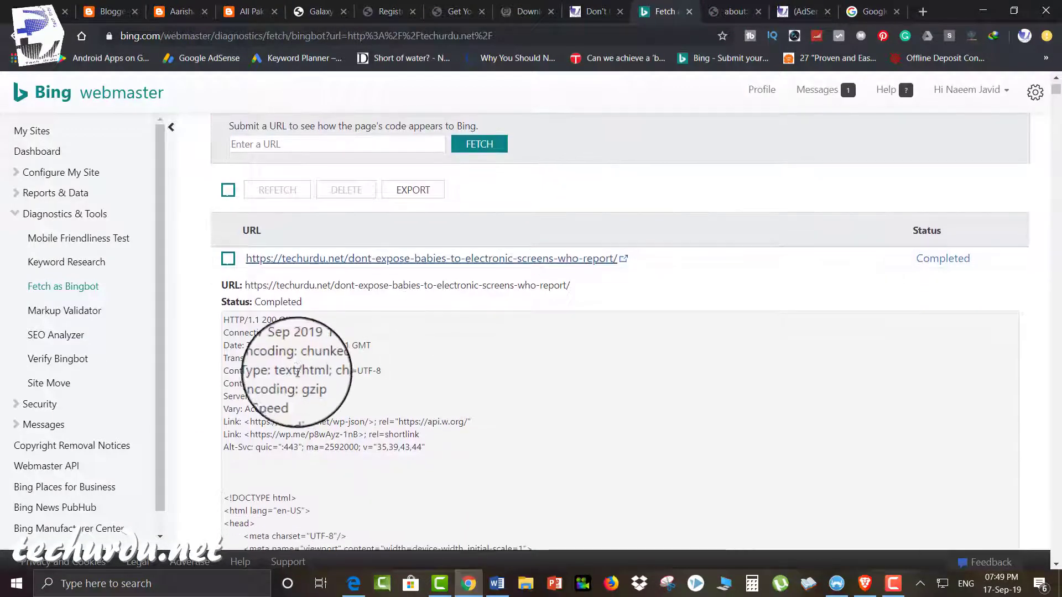
pyautogui.scroll(-1, 440, 387)
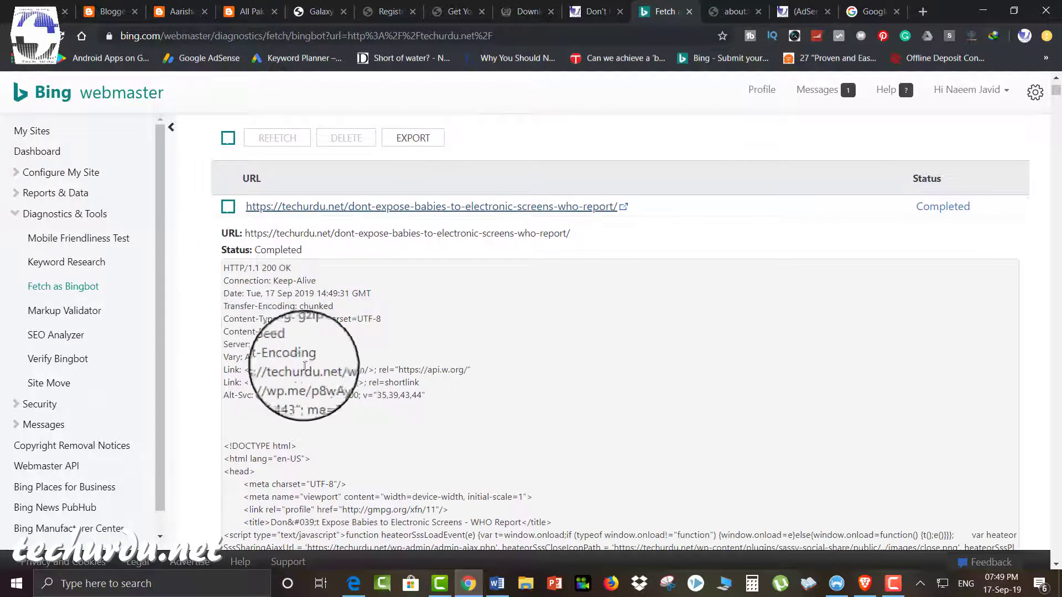
pyautogui.scroll(-7, 332, 383)
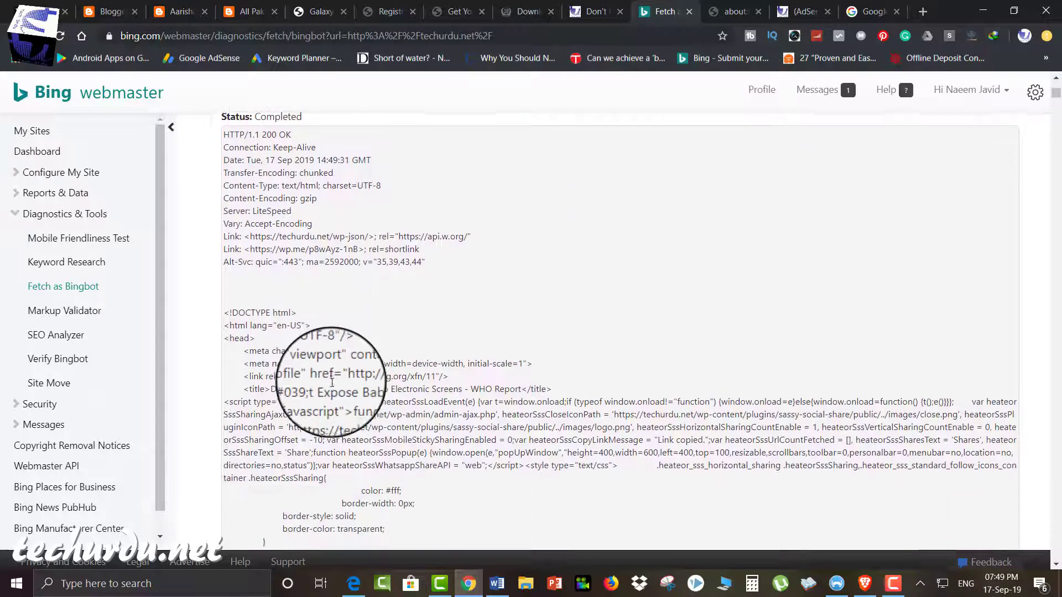
pyautogui.scroll(-10, 332, 382)
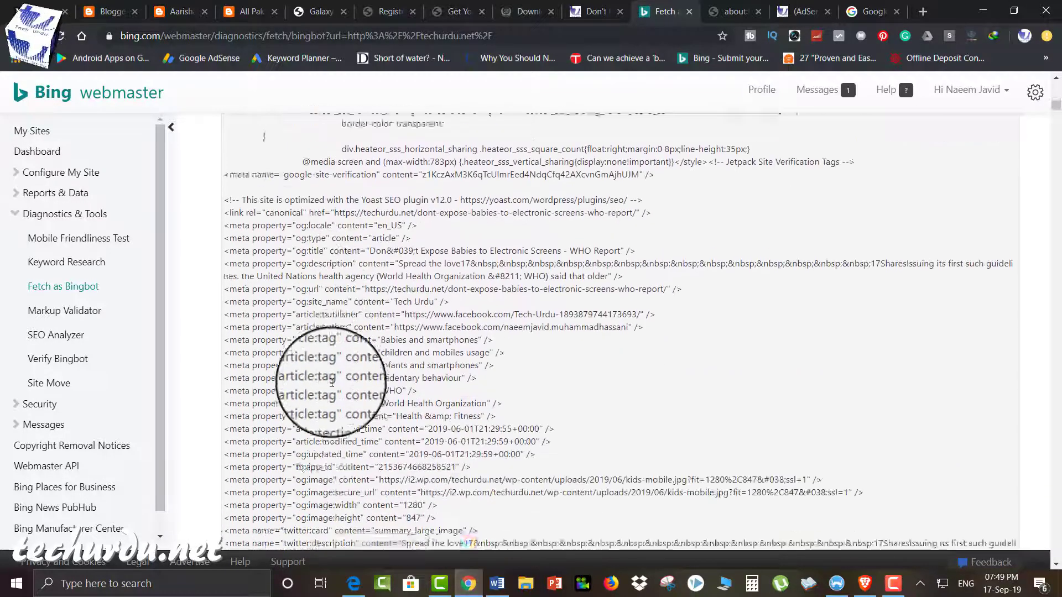
pyautogui.scroll(-10, 332, 382)
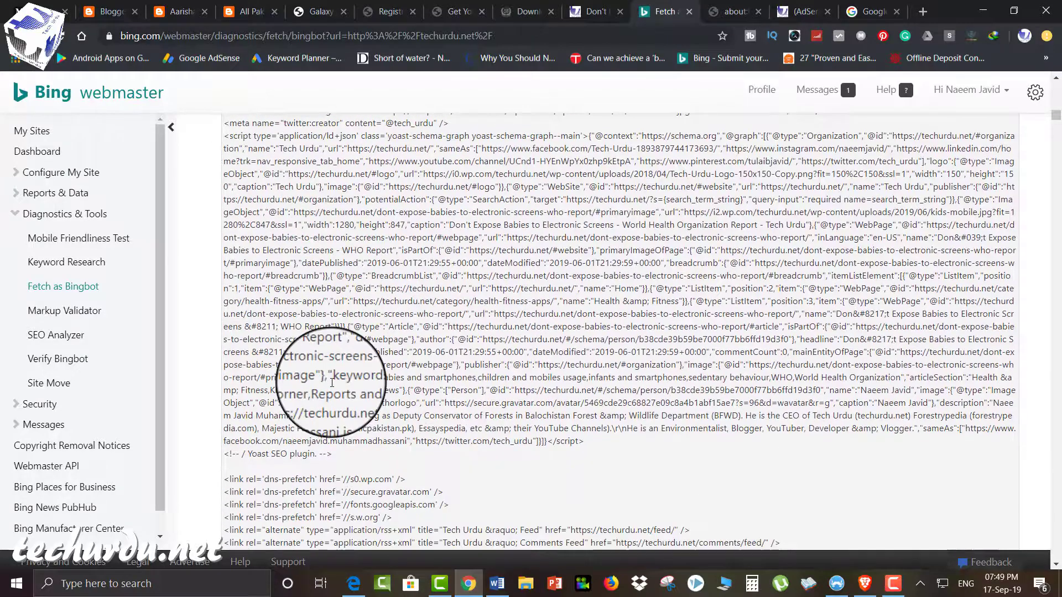
pyautogui.scroll(-10, 332, 383)
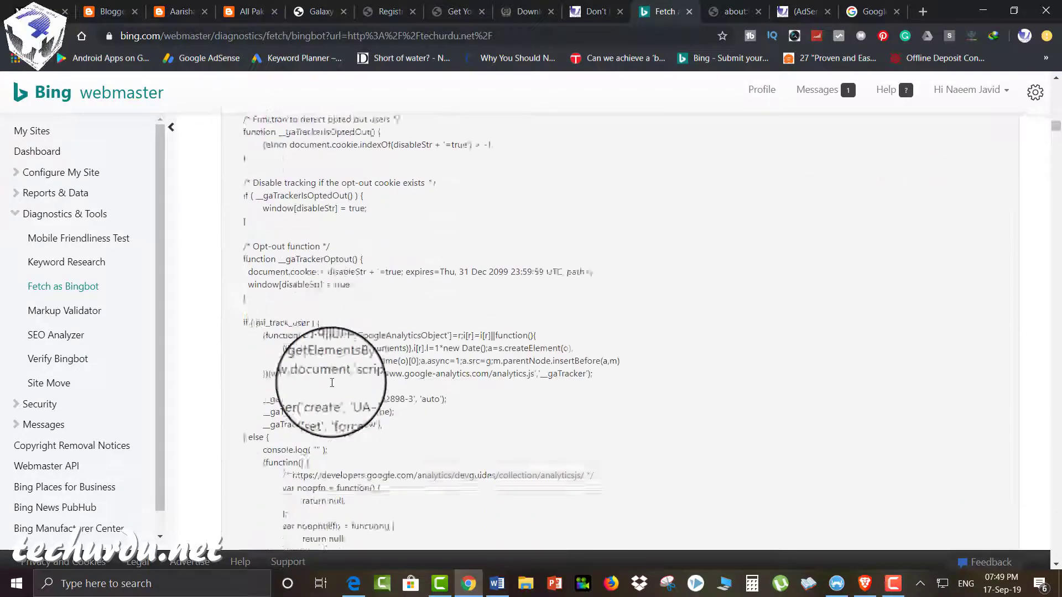
pyautogui.scroll(-7, 332, 383)
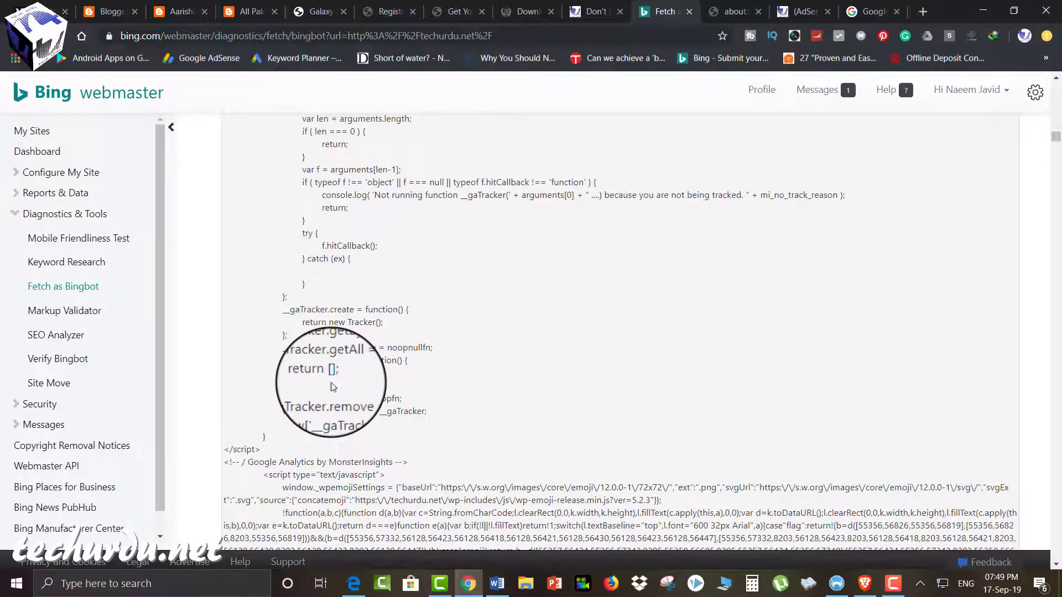
pyautogui.scroll(-4, 332, 383)
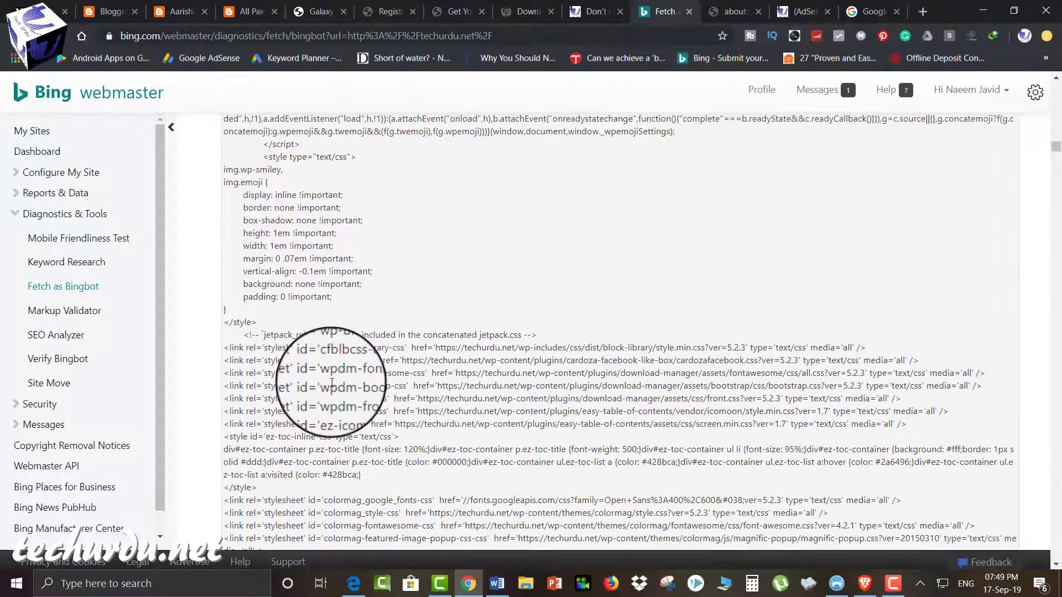
pyautogui.scroll(-10, 332, 383)
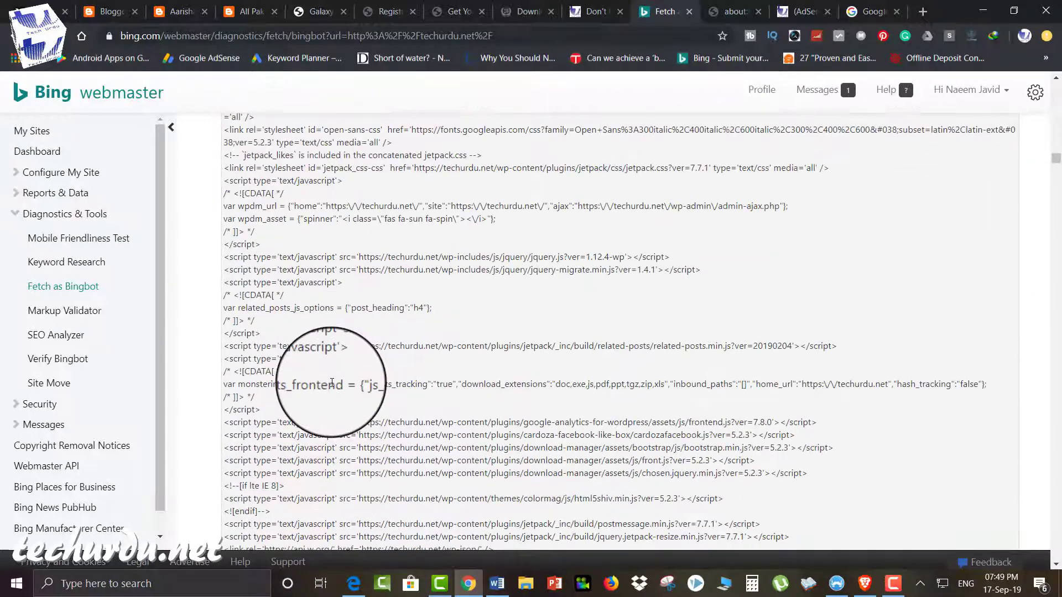
pyautogui.scroll(-2, 332, 383)
pyautogui.moveTo(1055, 166); pyautogui.dragTo(1056, 83)
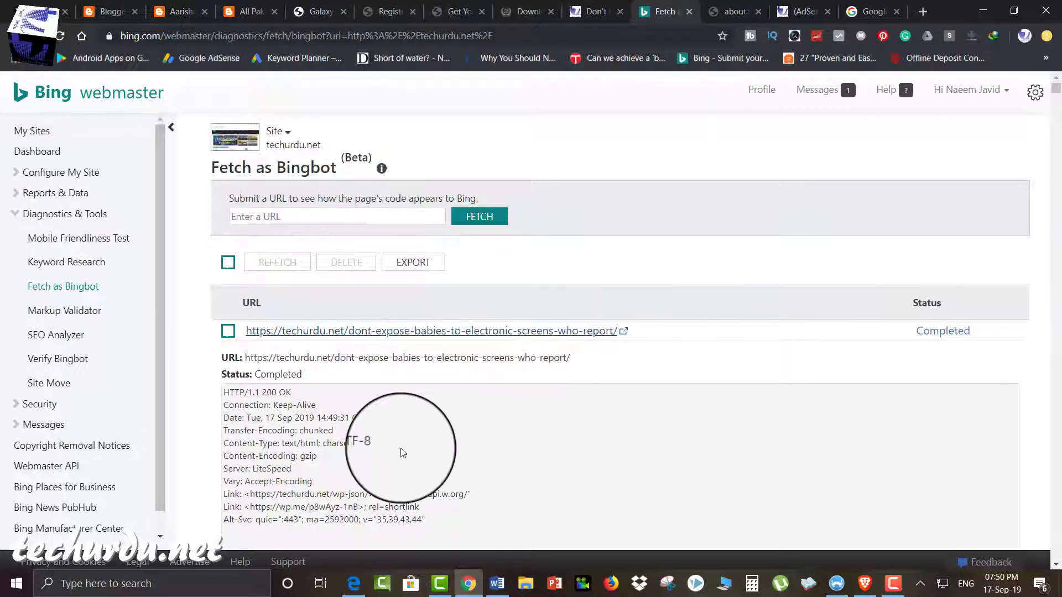
pyautogui.scroll(-1, 401, 448)
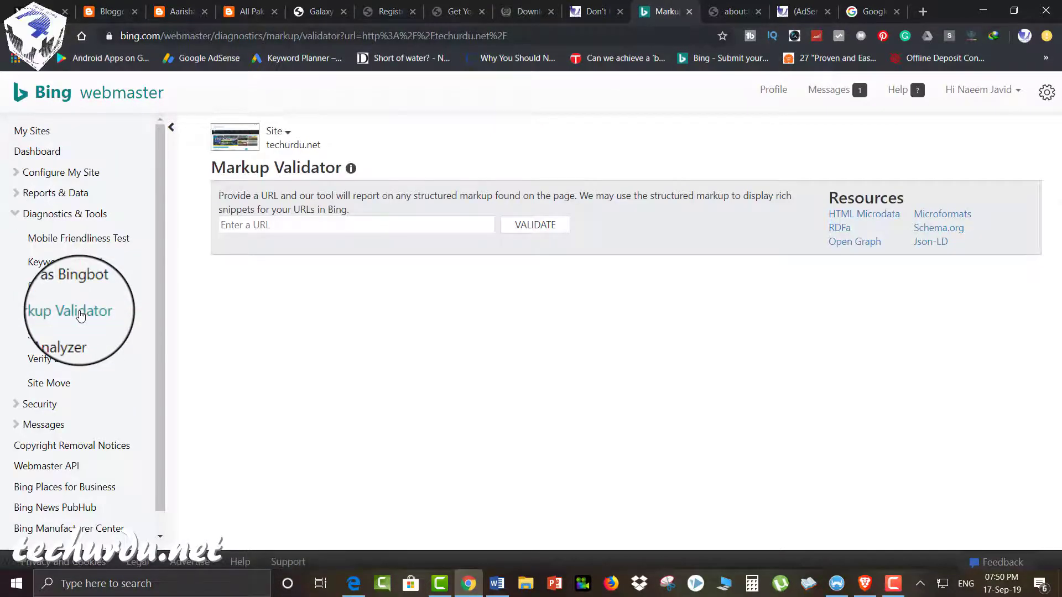
# Step: Validate the babies and electronic screens article in the Markup Validator, and review its Microformats and Open Graph markup
pyautogui.click(251, 225)
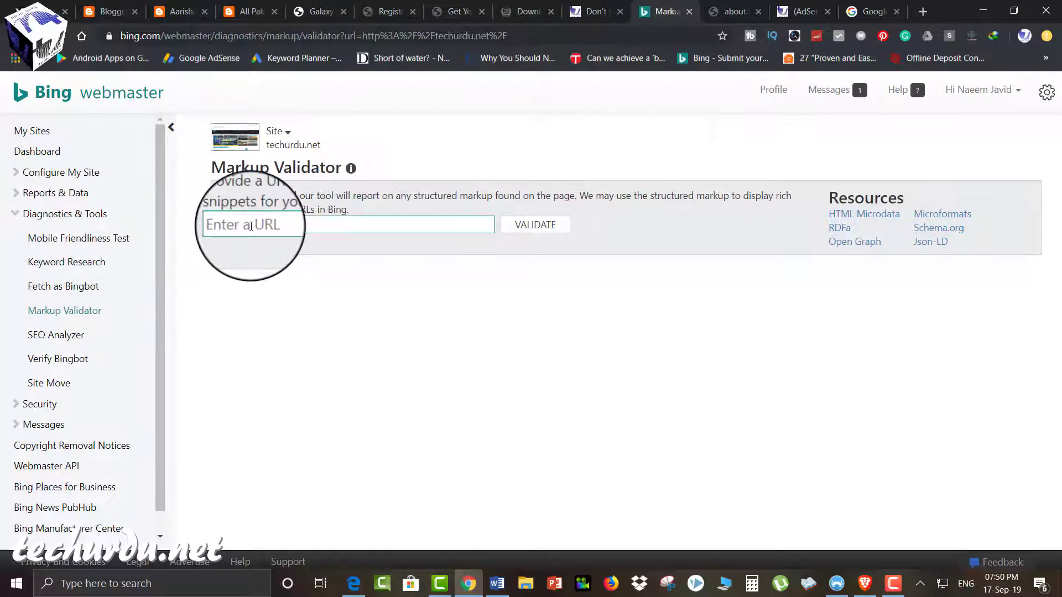
pyautogui.click(539, 231)
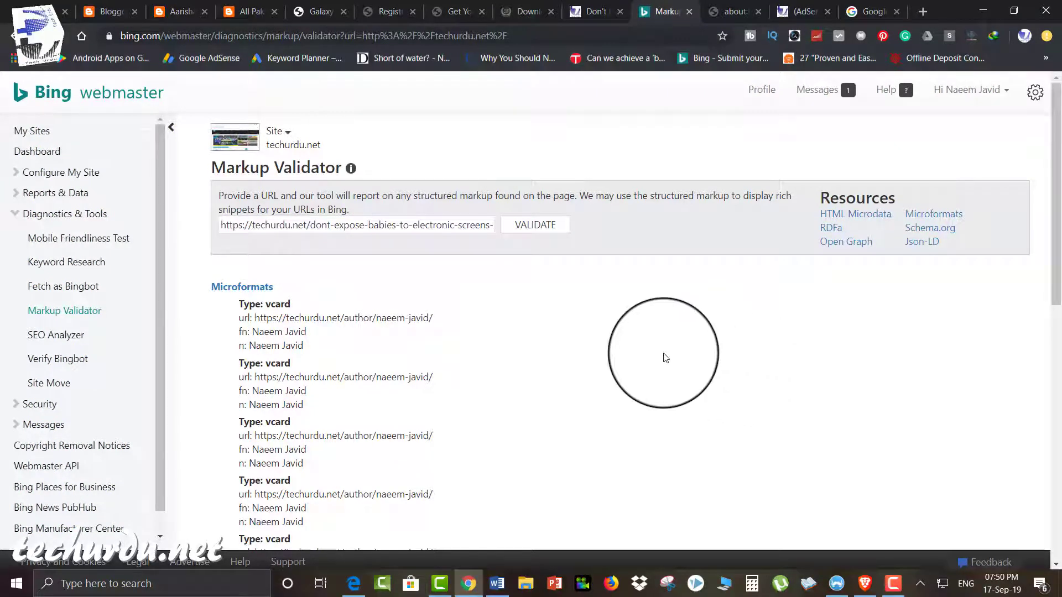
pyautogui.scroll(-3, 666, 358)
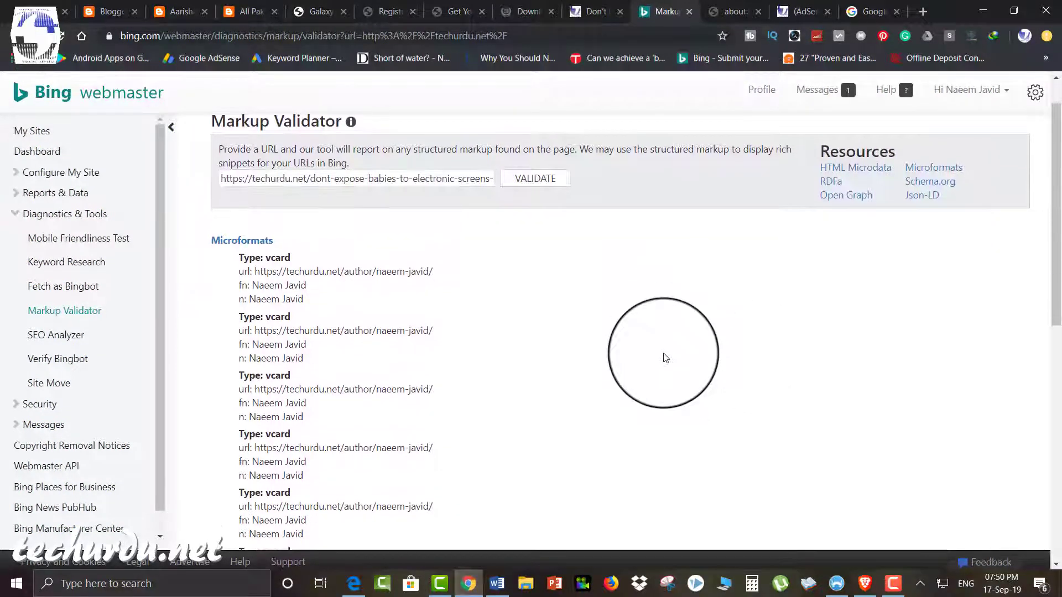
pyautogui.scroll(-6, 665, 358)
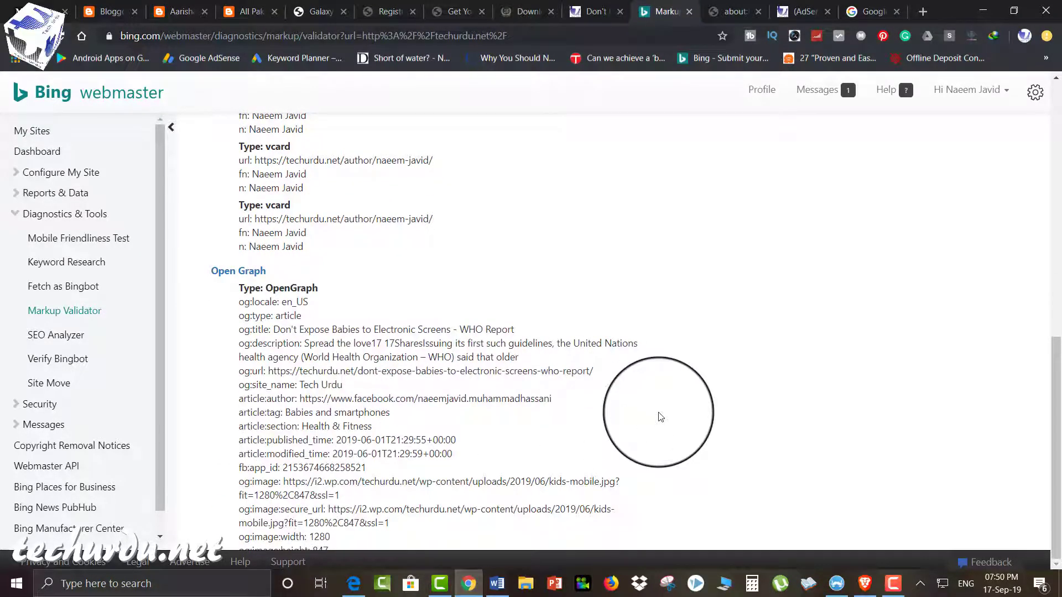
pyautogui.scroll(9, 660, 416)
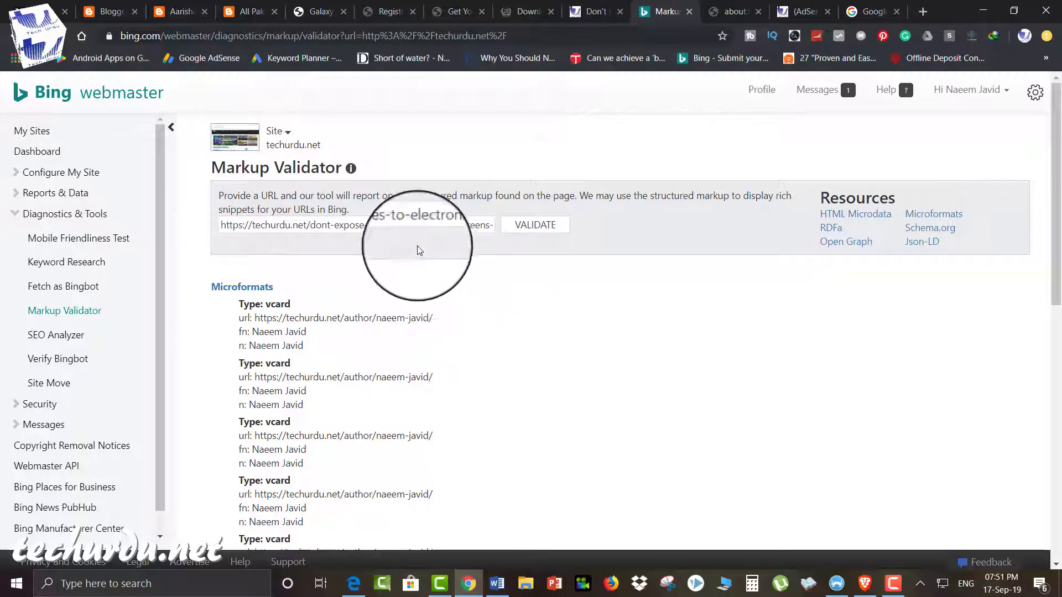
pyautogui.moveTo(351, 170)
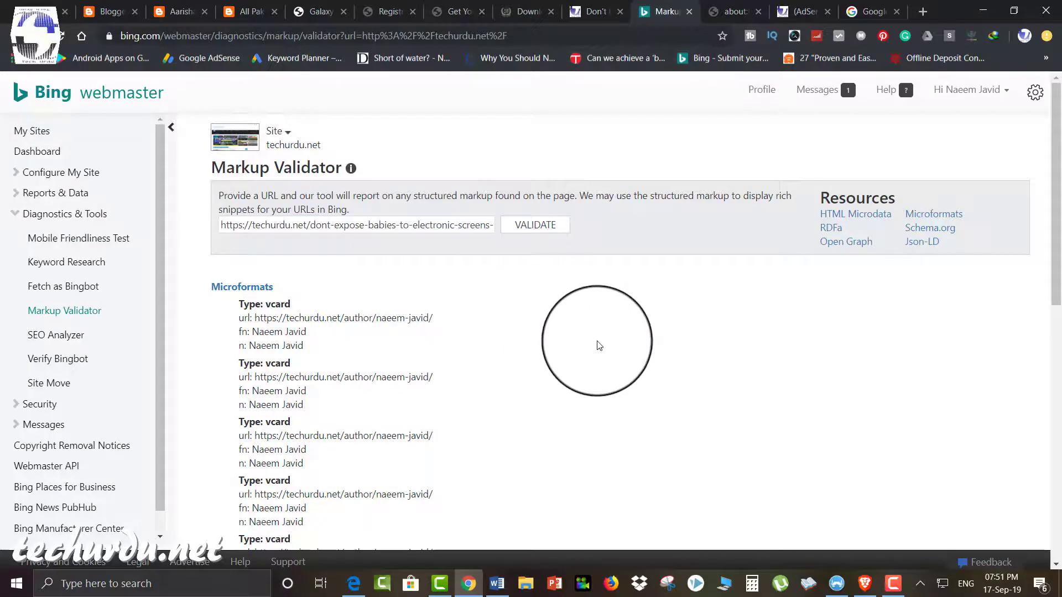
pyautogui.click(76, 337)
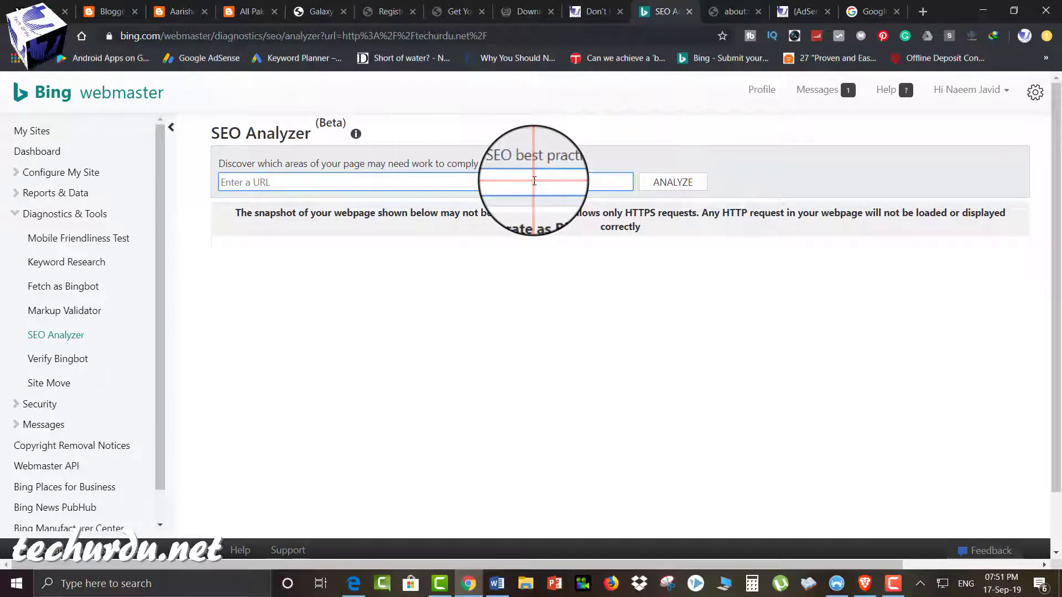
pyautogui.hotkey('ctrl', 'v')
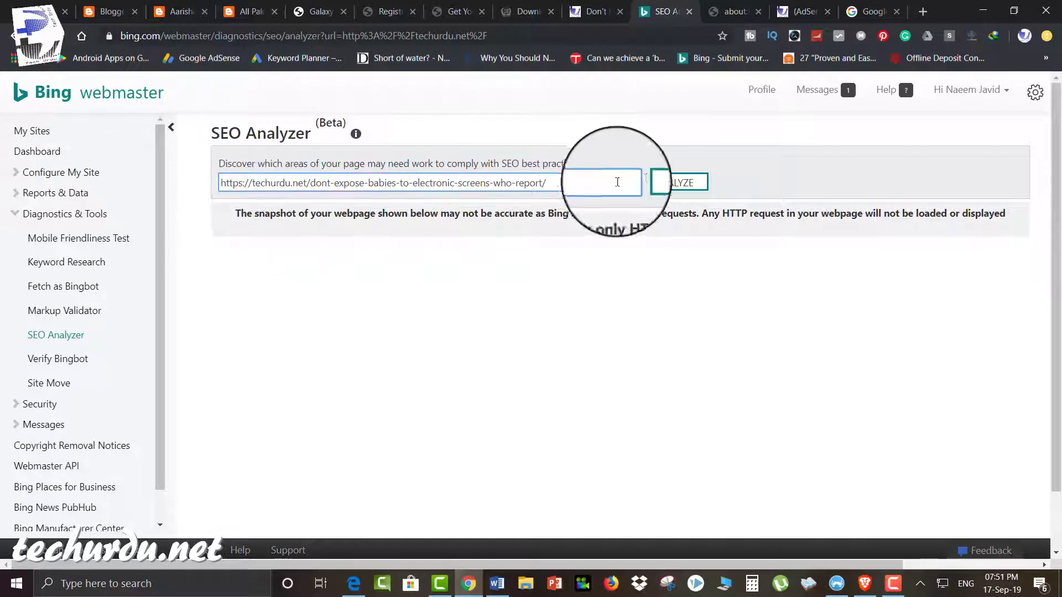
pyautogui.click(676, 188)
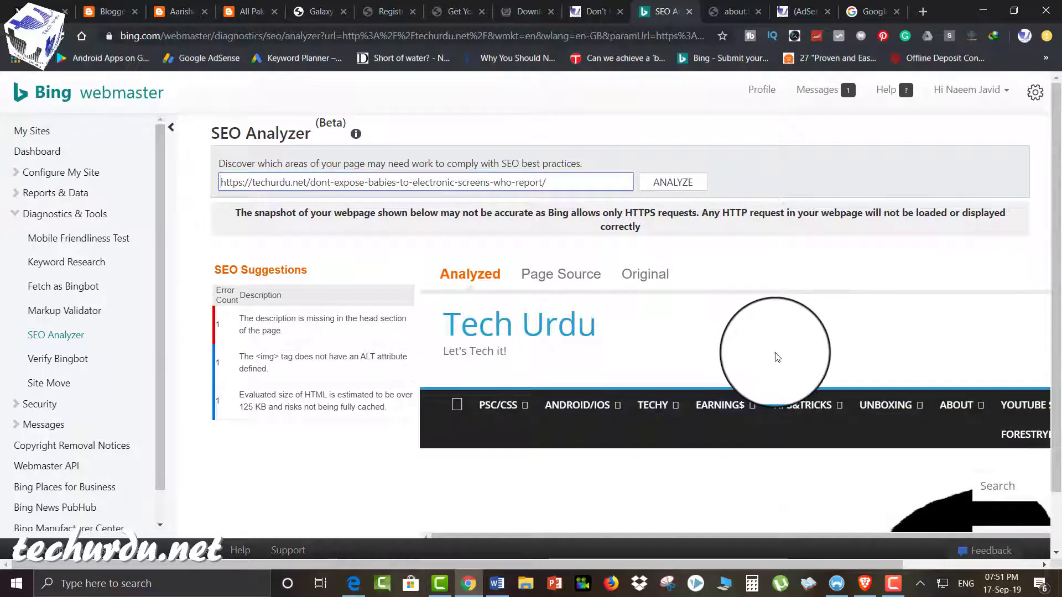
# Step: Examine the analyzed snapshot of the article and read through its SEO suggestions
pyautogui.scroll(-1, 775, 353)
pyautogui.scroll(-5, 775, 353)
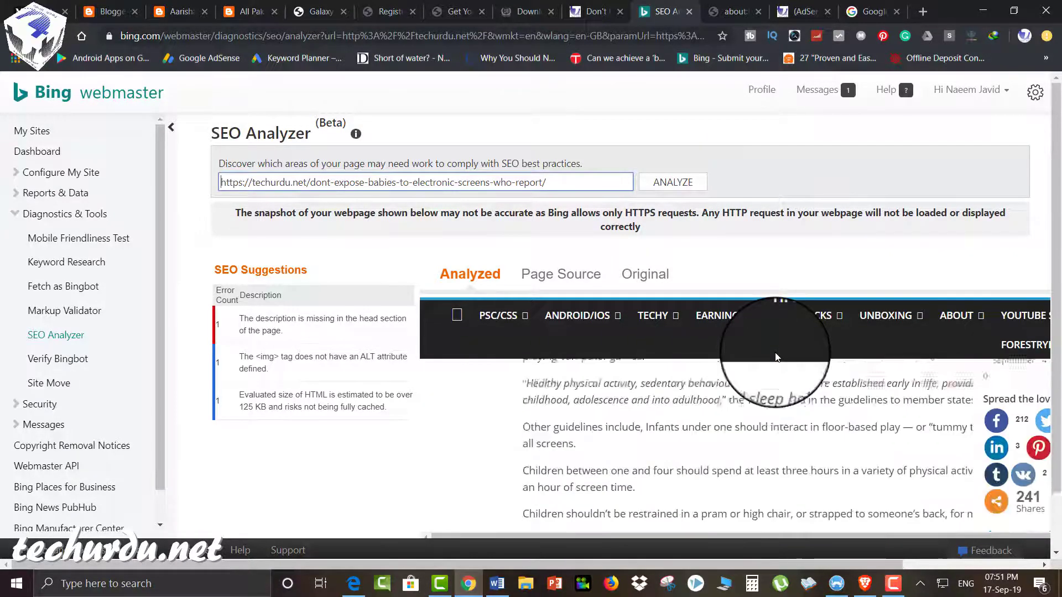
pyautogui.scroll(-10, 775, 356)
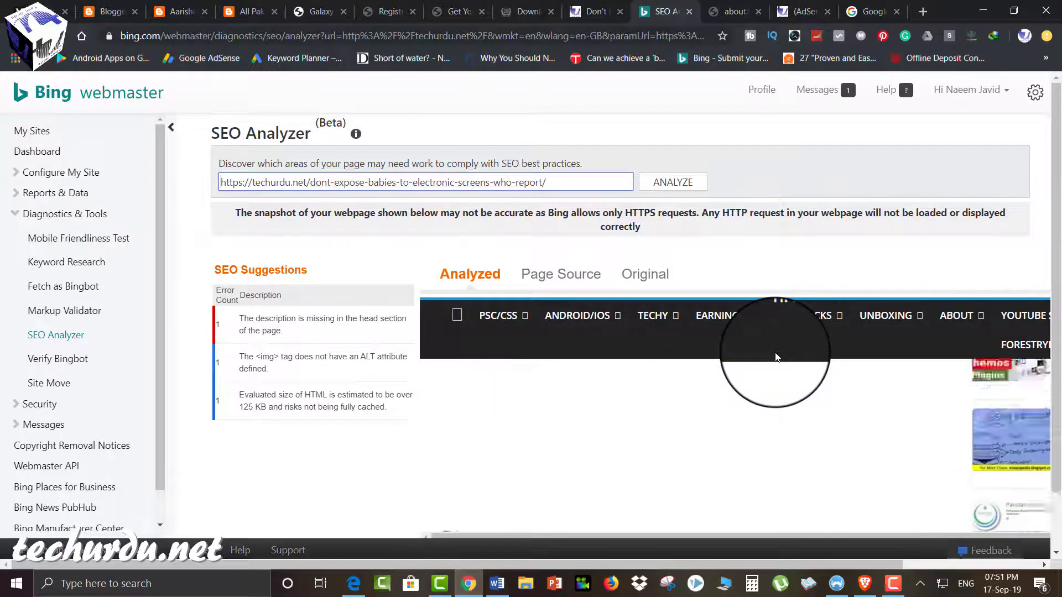
pyautogui.scroll(10, 775, 357)
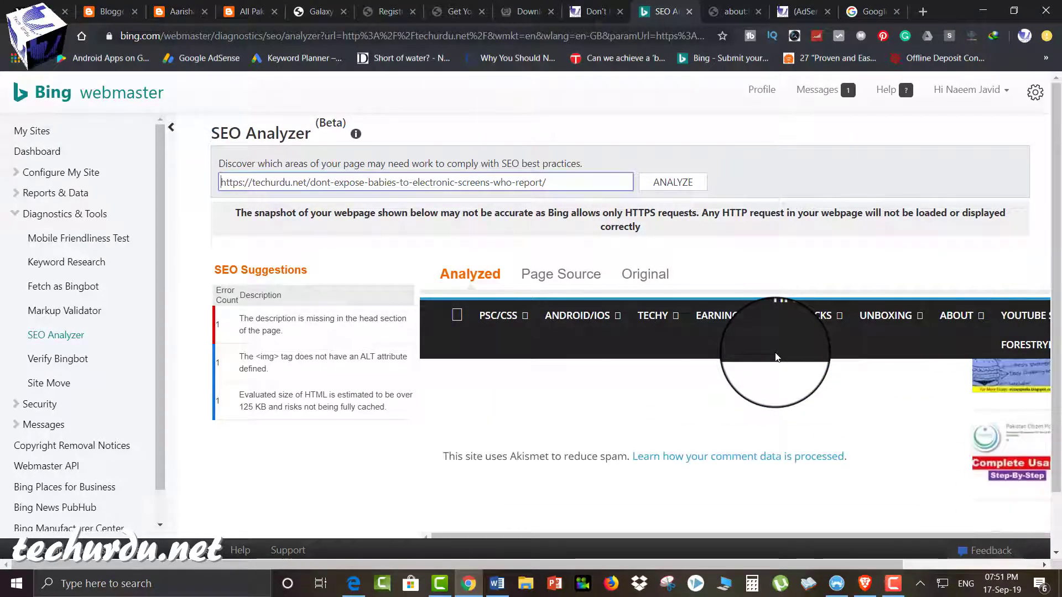
pyautogui.scroll(8, 775, 357)
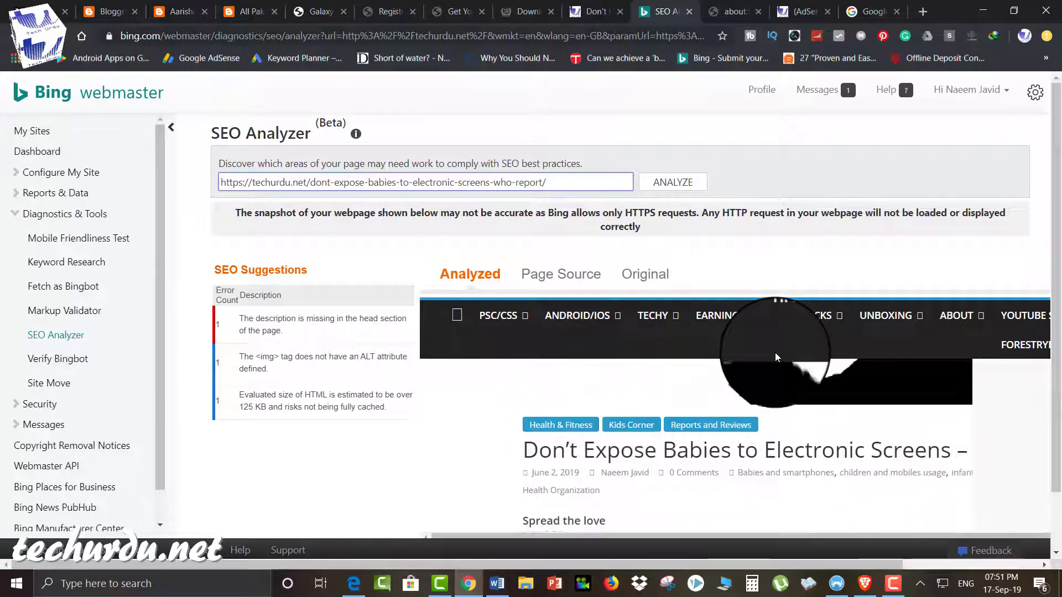
pyautogui.scroll(1, 775, 357)
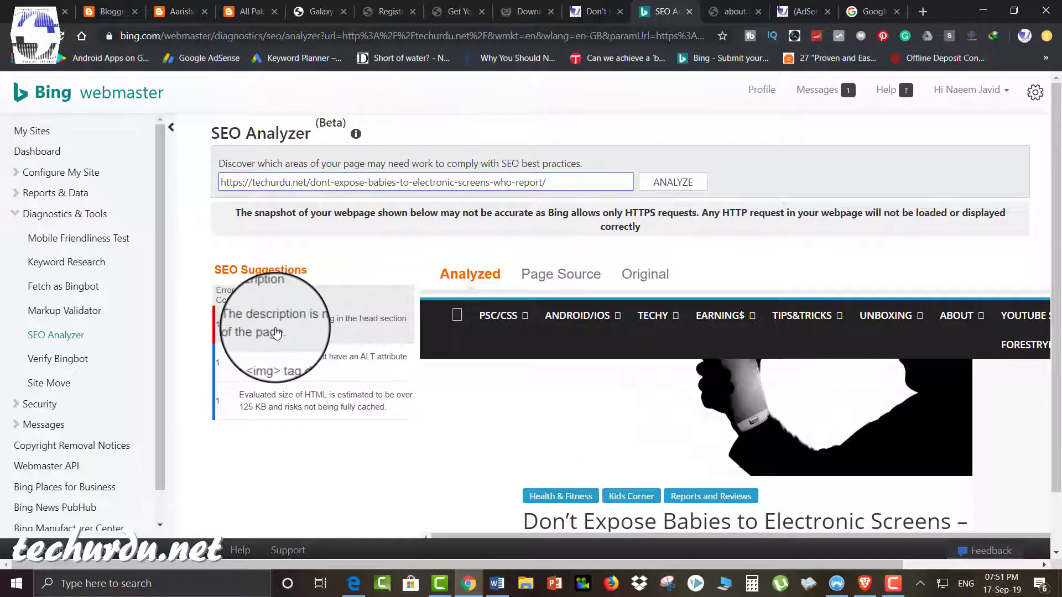
pyautogui.scroll(-1, 305, 332)
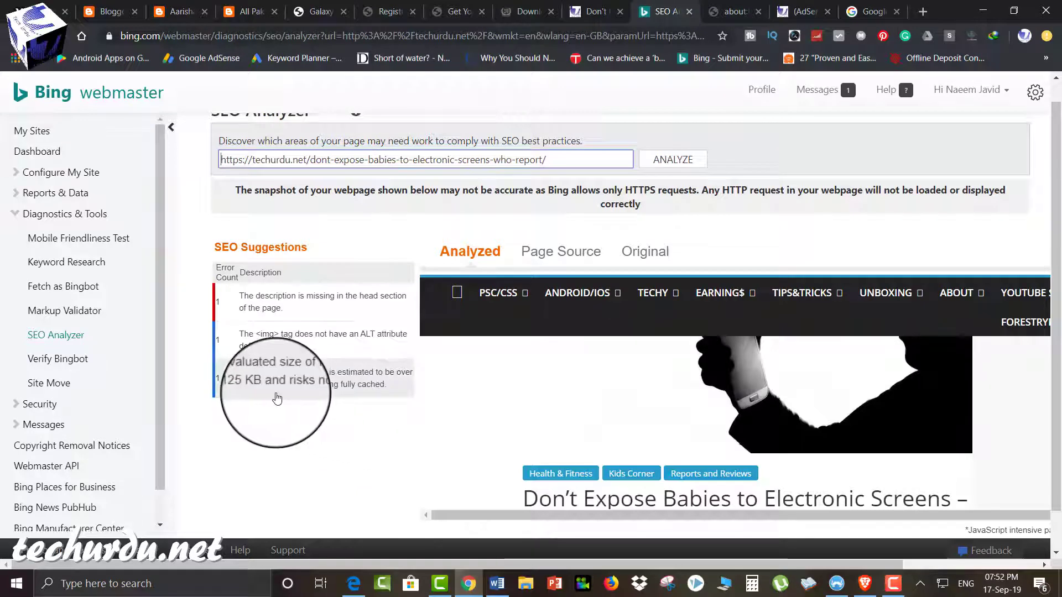
pyautogui.scroll(-1, 551, 391)
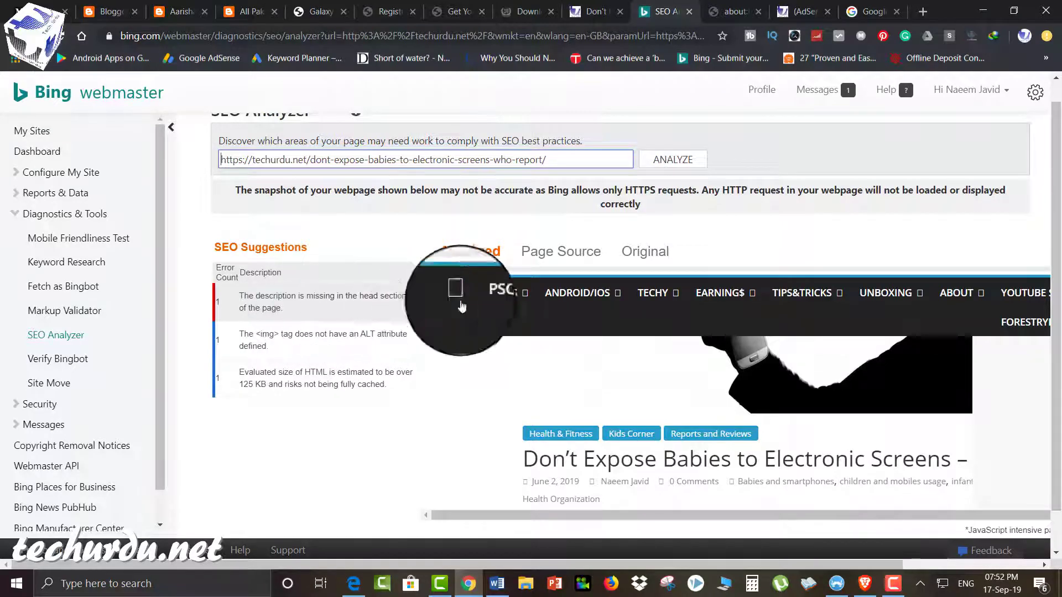
pyautogui.moveTo(617, 296)
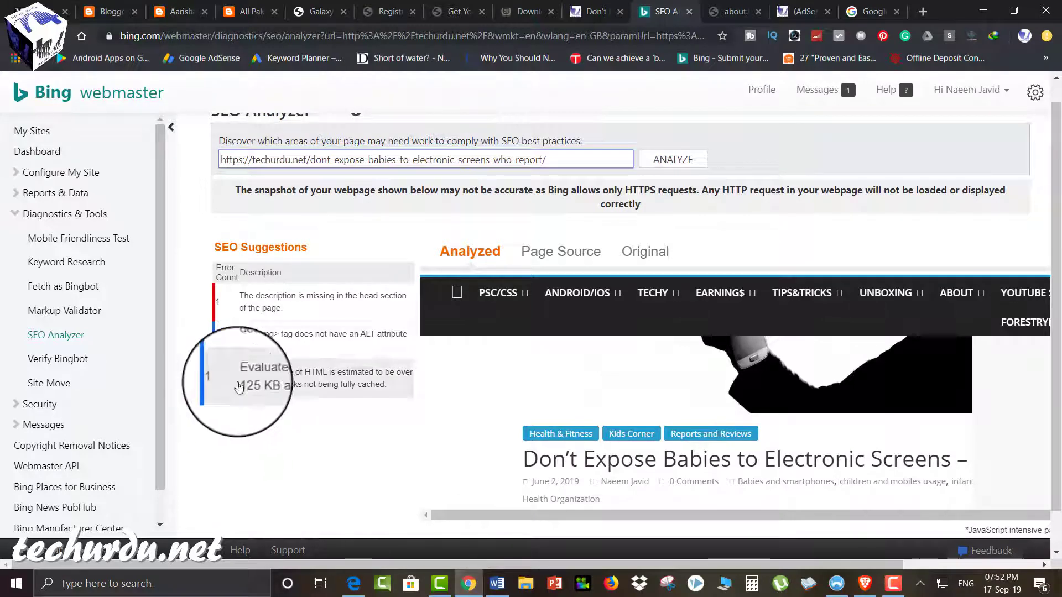
pyautogui.scroll(1, 430, 236)
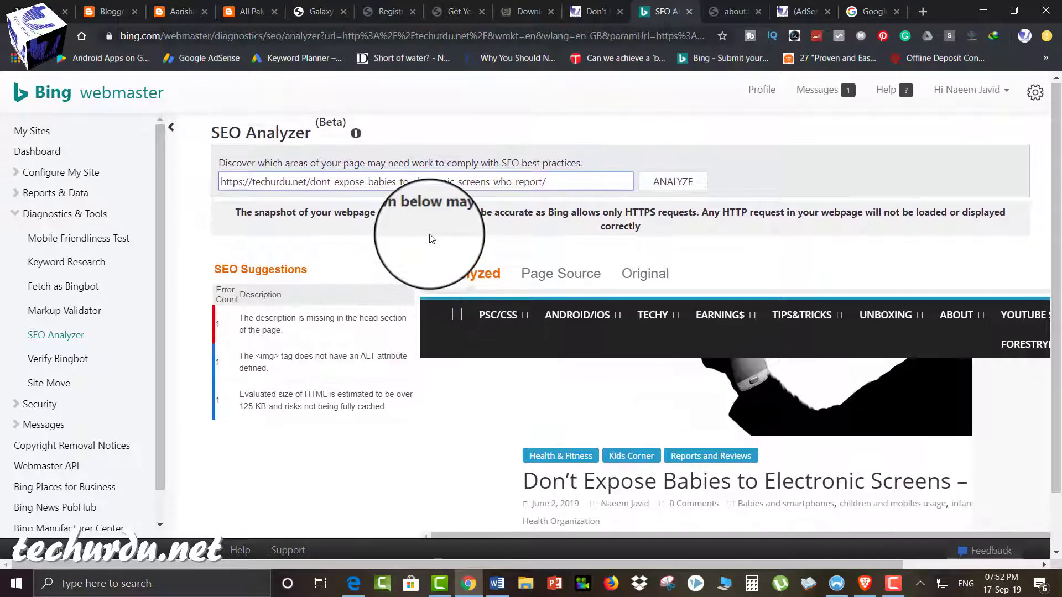
pyautogui.scroll(-1, 429, 234)
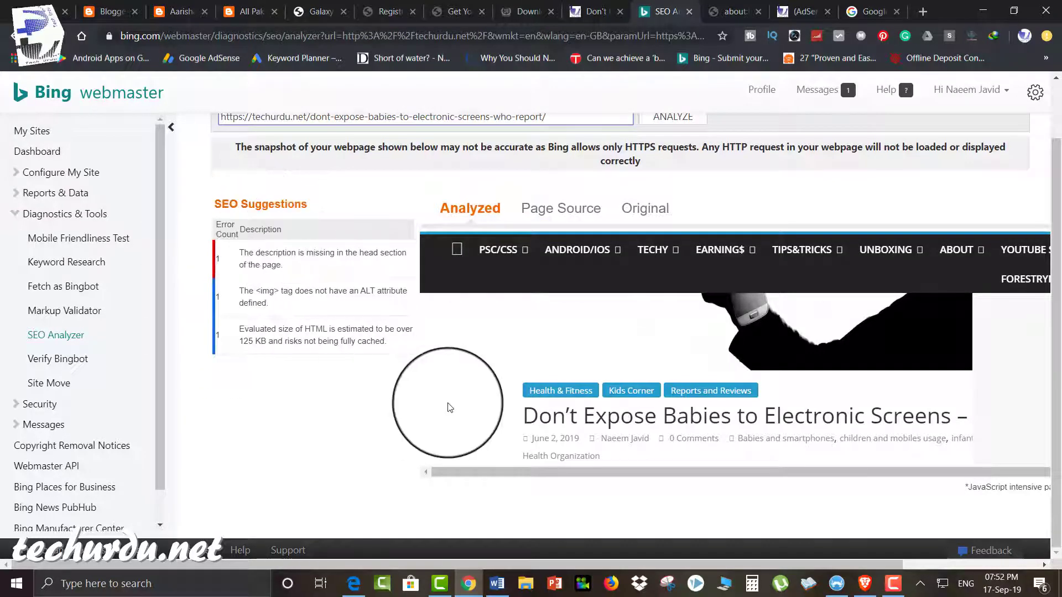
pyautogui.scroll(-2, 716, 371)
pyautogui.scroll(-2, 715, 366)
pyautogui.scroll(2, 553, 368)
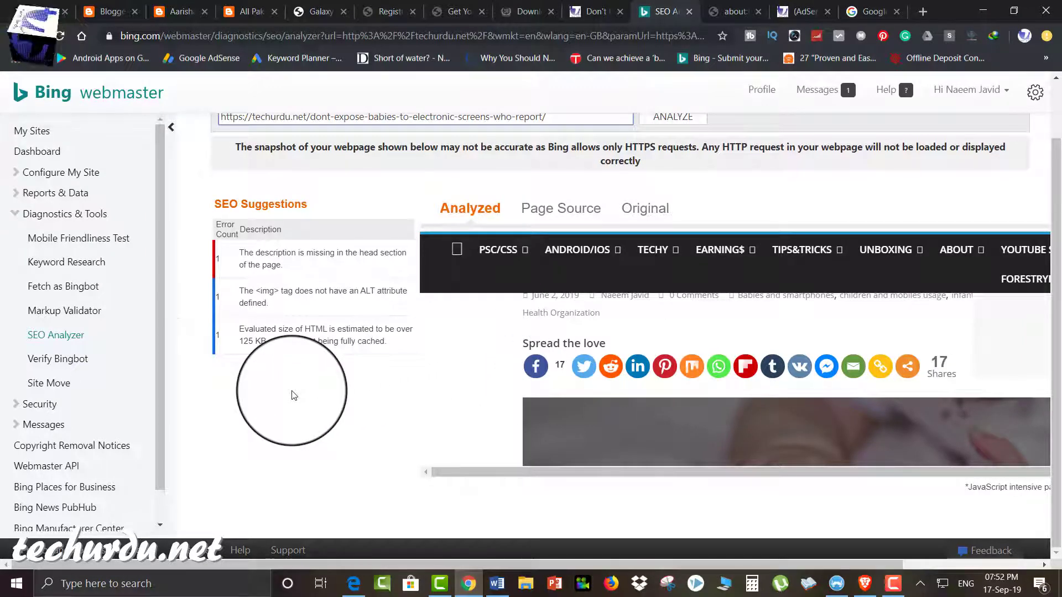
# Step: View the Verify Bingbot tool, and review the Site Move option for moving URLs within techurdu.net
pyautogui.click(67, 358)
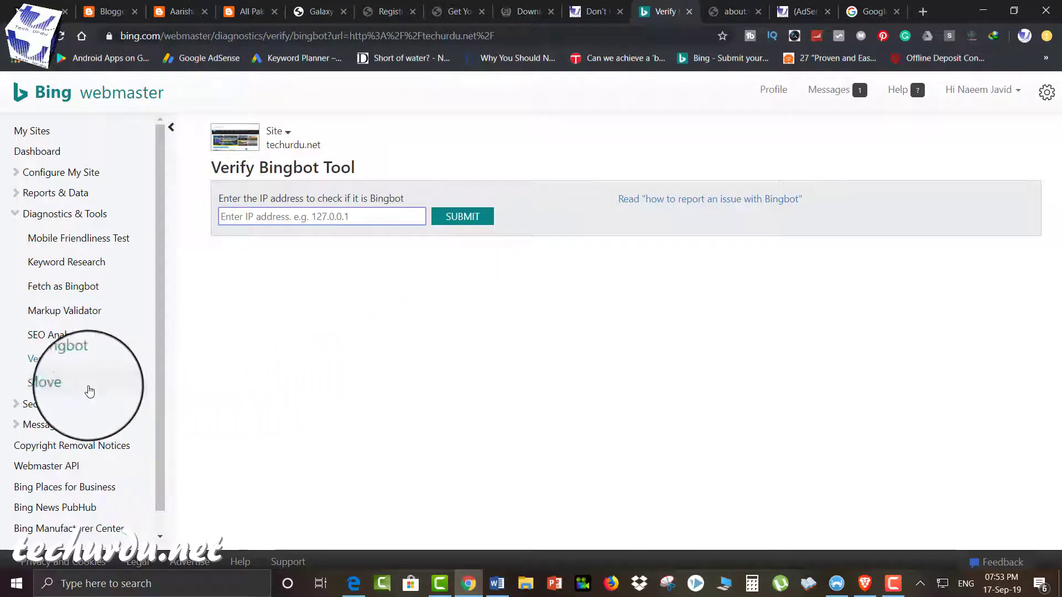
pyautogui.click(63, 383)
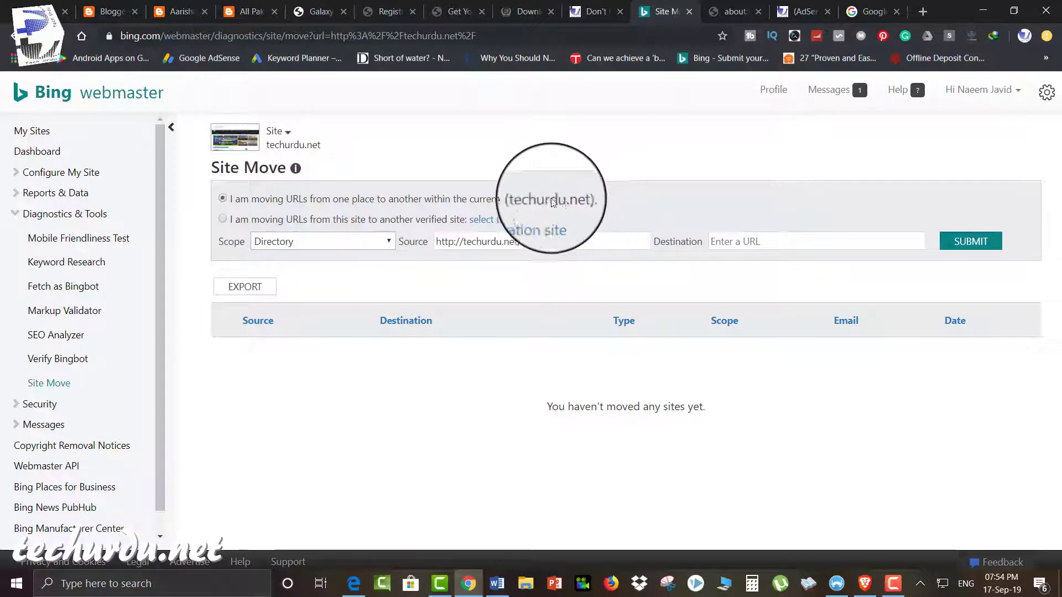
pyautogui.moveTo(518, 201); pyautogui.dragTo(583, 196)
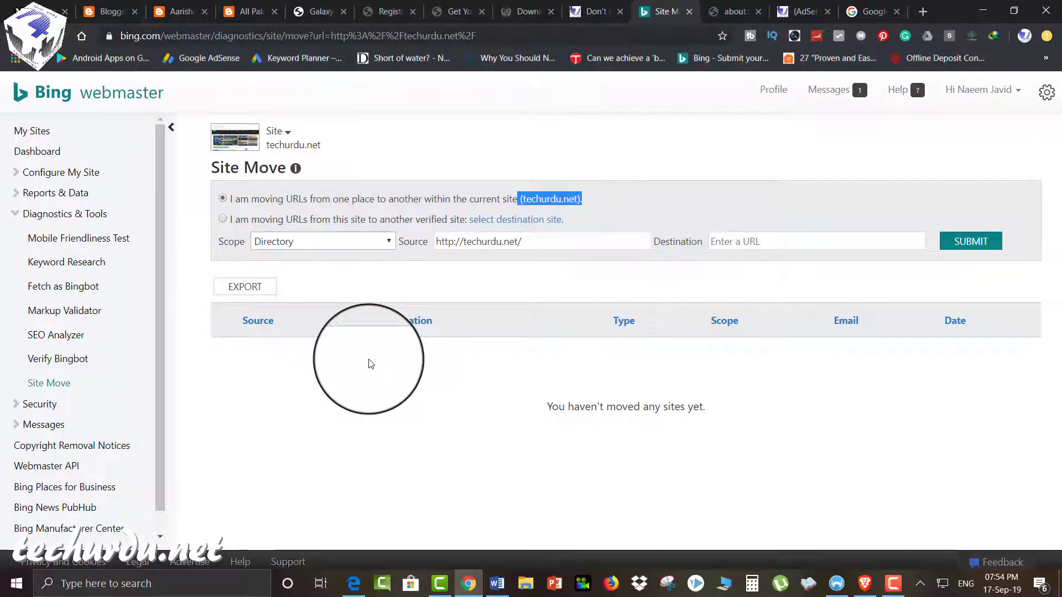
# Step: Check the Malware and Phishing security reports for techurdu.net
pyautogui.click(16, 217)
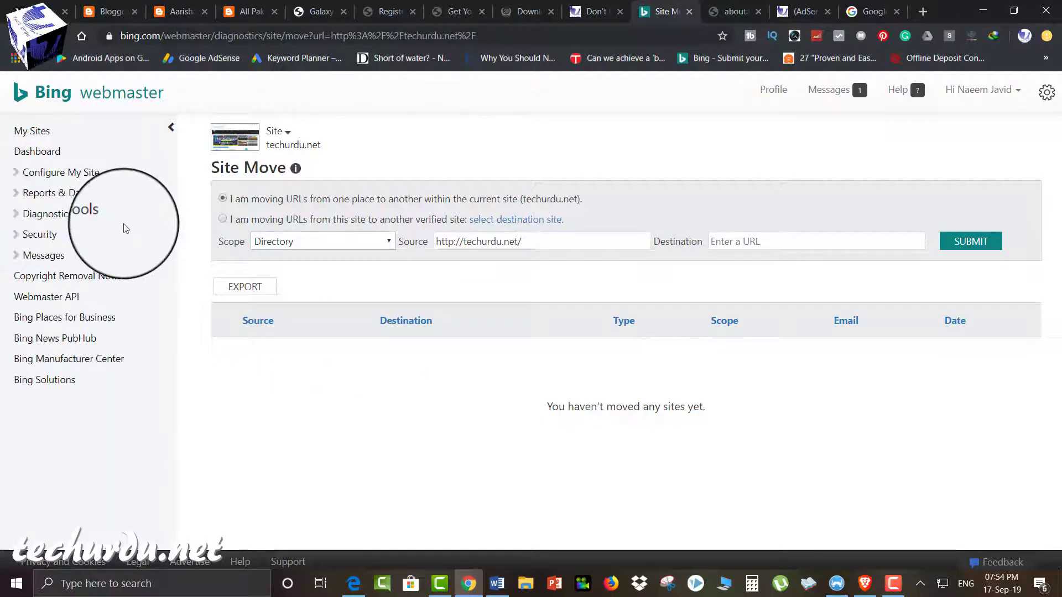
pyautogui.click(16, 238)
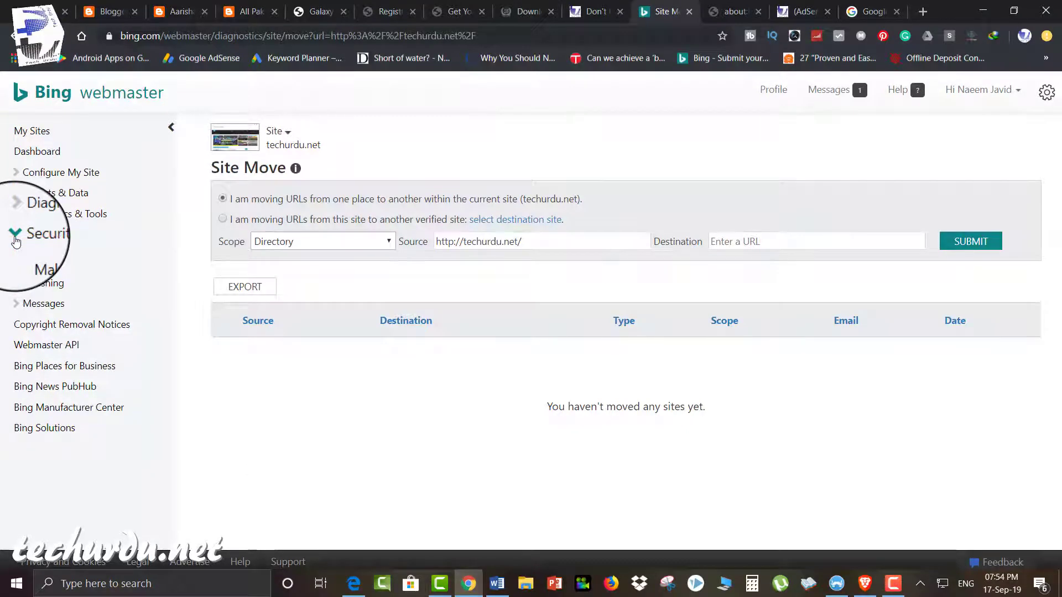
pyautogui.click(42, 261)
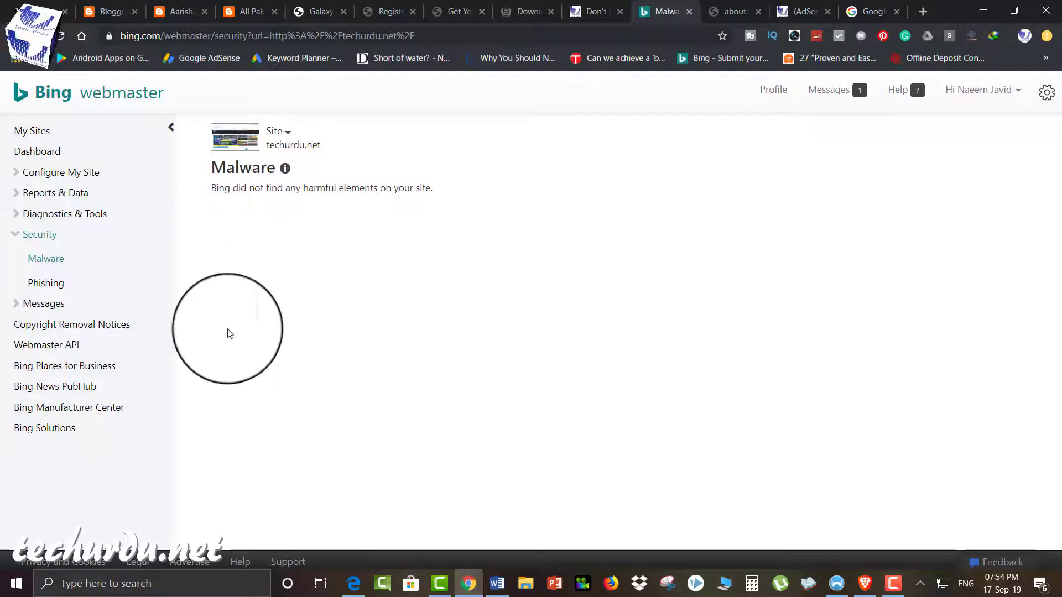
pyautogui.click(54, 287)
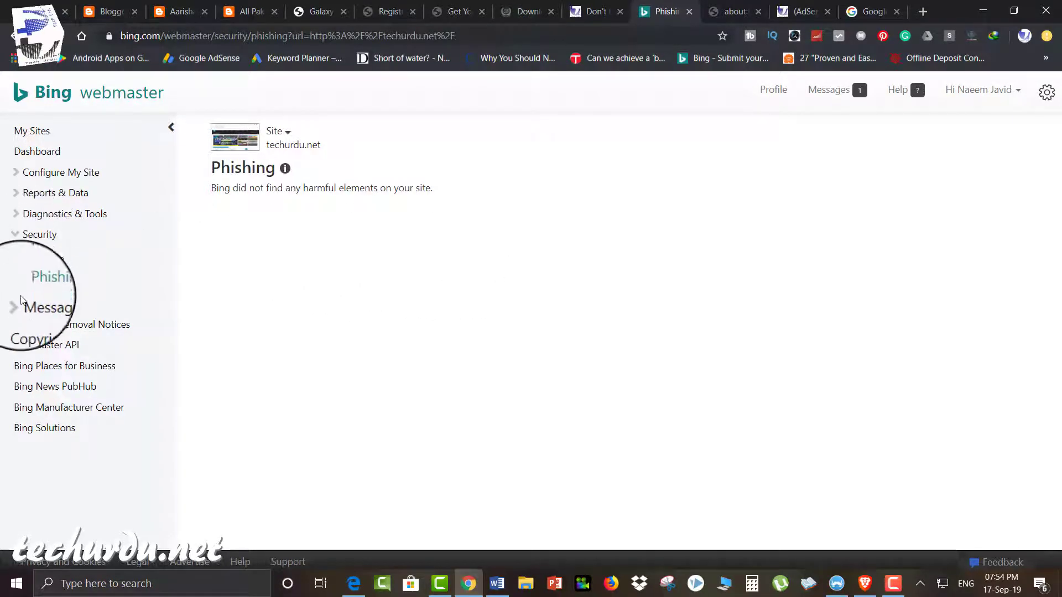
# Step: Read and close the 404 crawl error alert in the Message Center, and view the archived messages
pyautogui.click(38, 304)
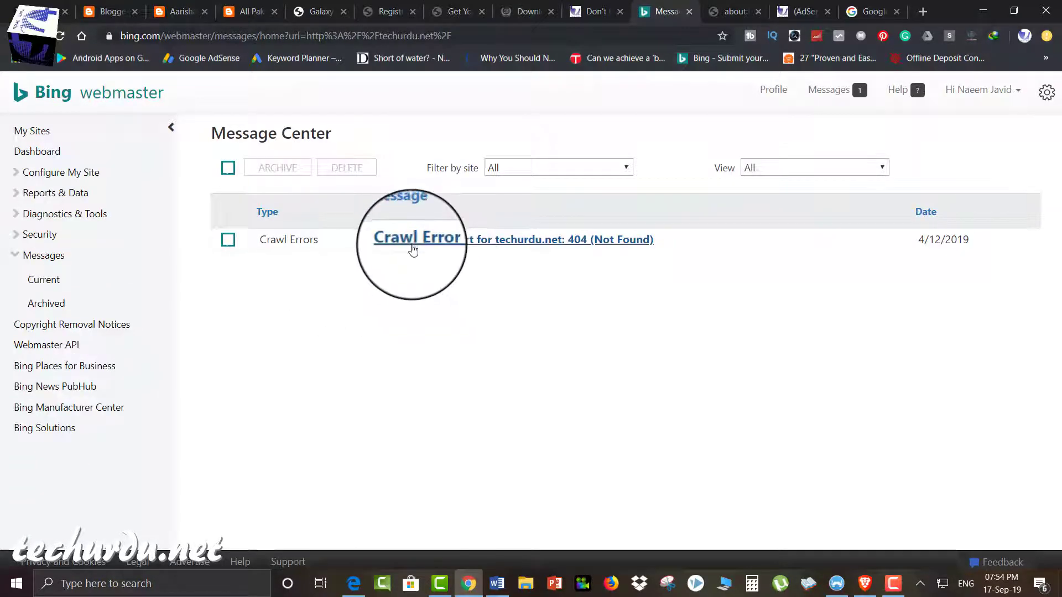
pyautogui.click(522, 239)
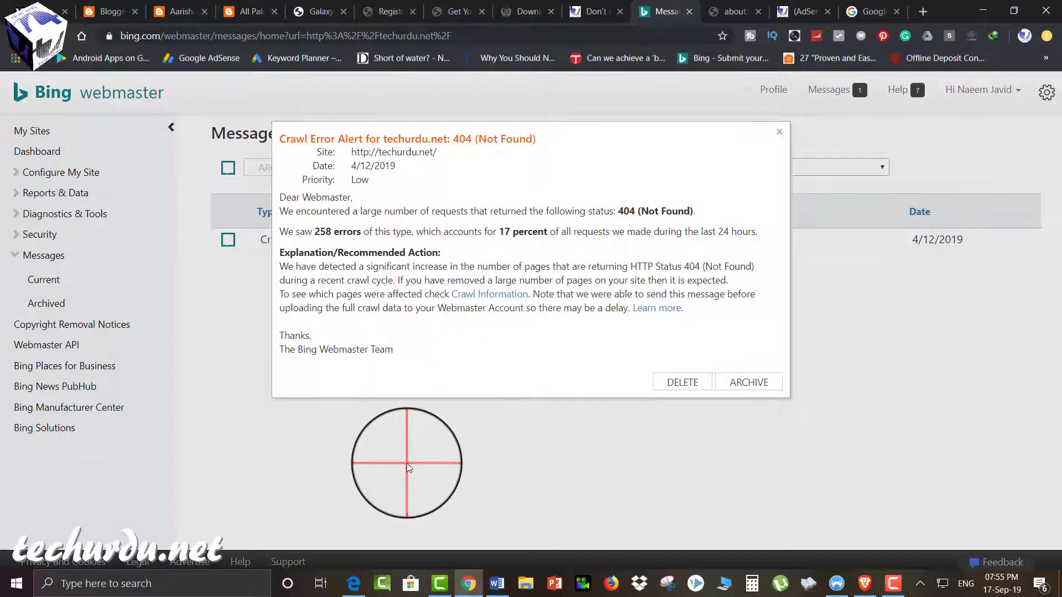
pyautogui.click(781, 132)
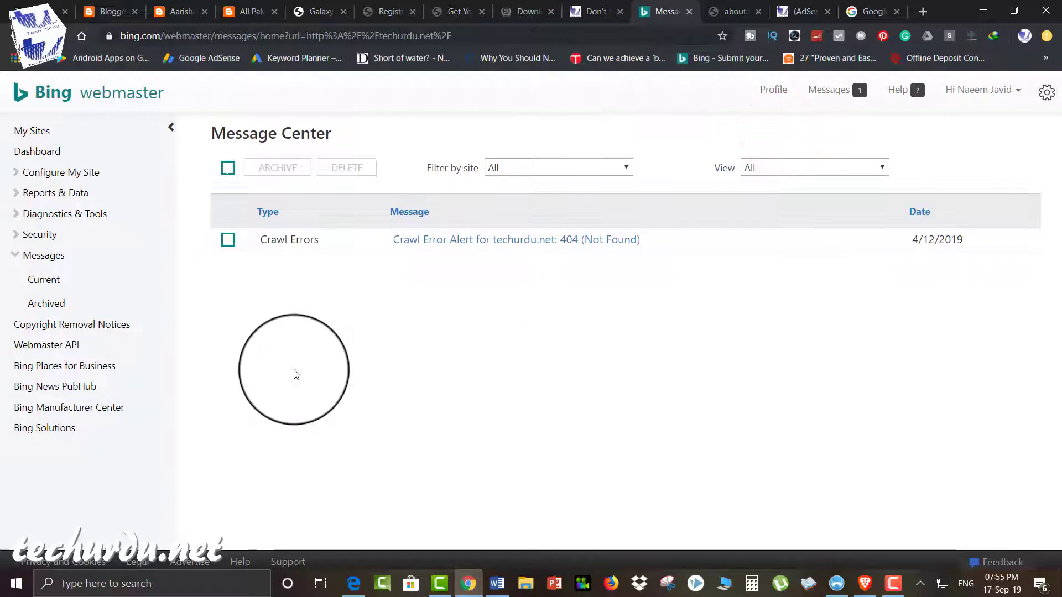
pyautogui.click(46, 310)
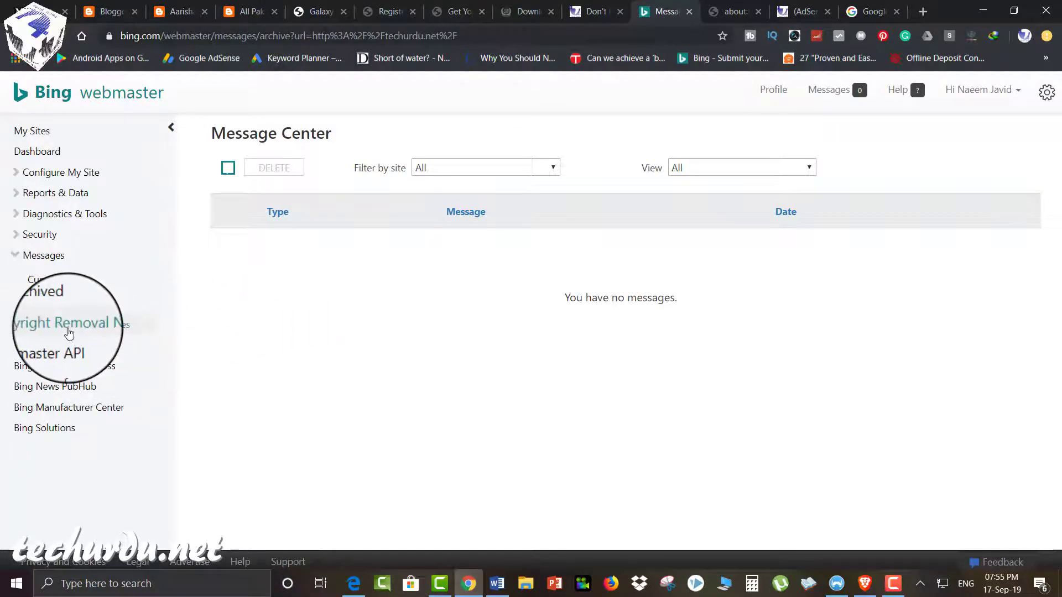
# Step: Review the copyright removal notices for techurdu.net, and highlight the API key on the Webmaster API page
pyautogui.click(69, 331)
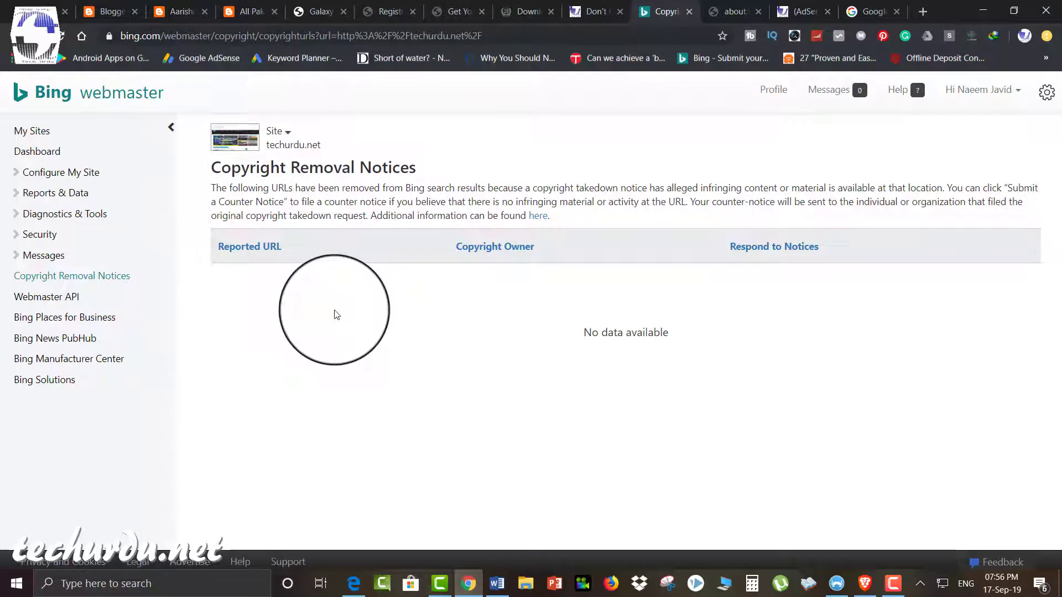
pyautogui.click(47, 297)
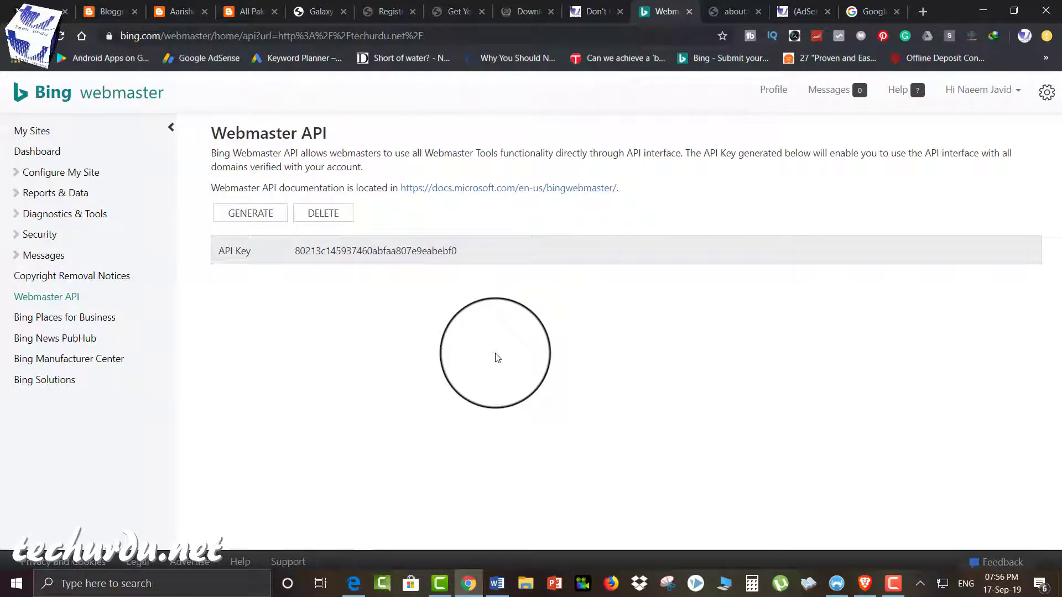
pyautogui.doubleClick(408, 251)
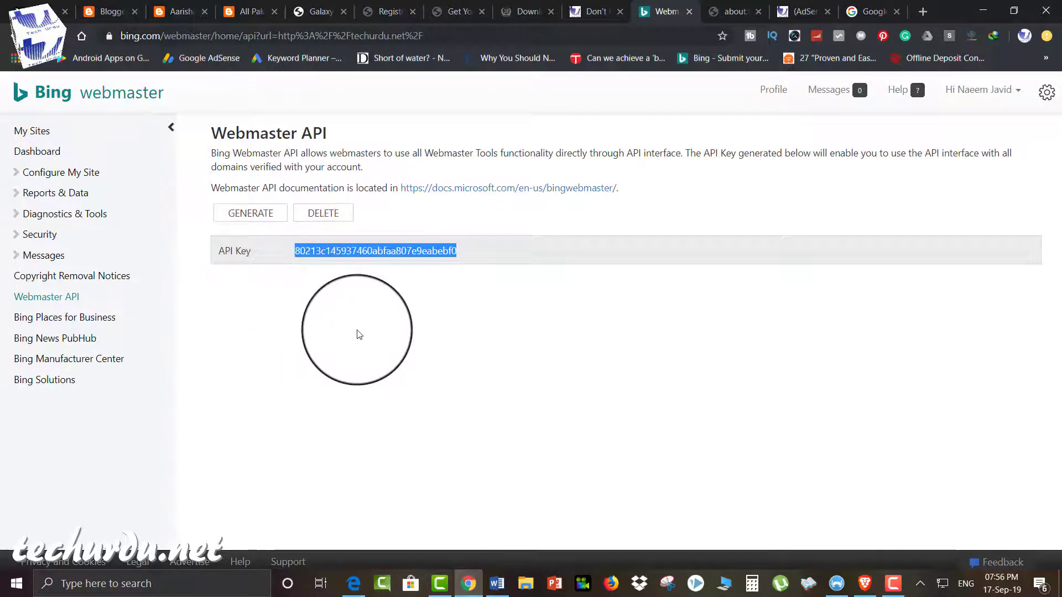
pyautogui.click(357, 330)
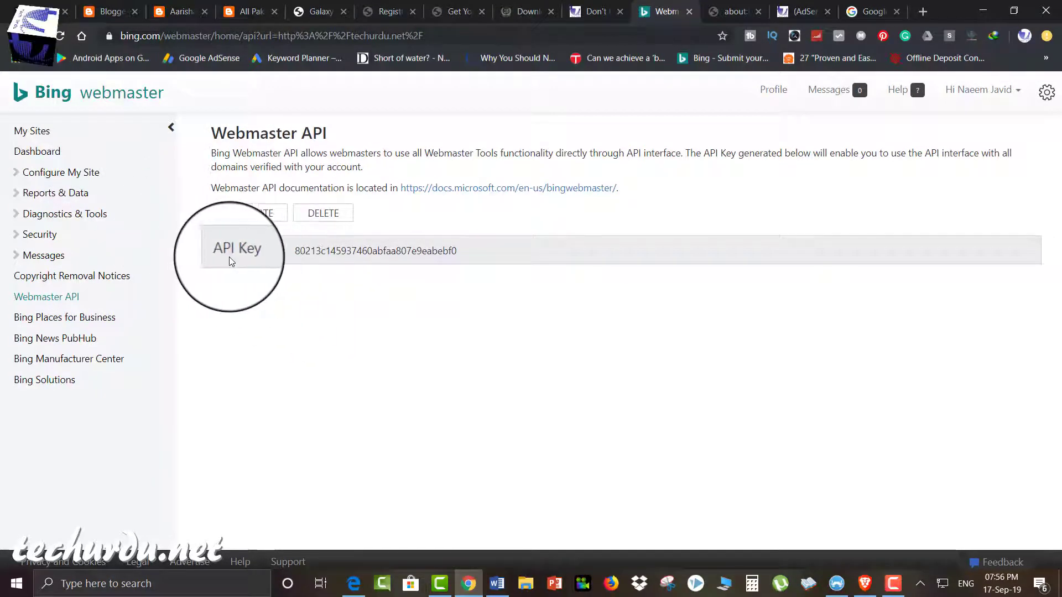
pyautogui.moveTo(298, 252); pyautogui.dragTo(462, 251)
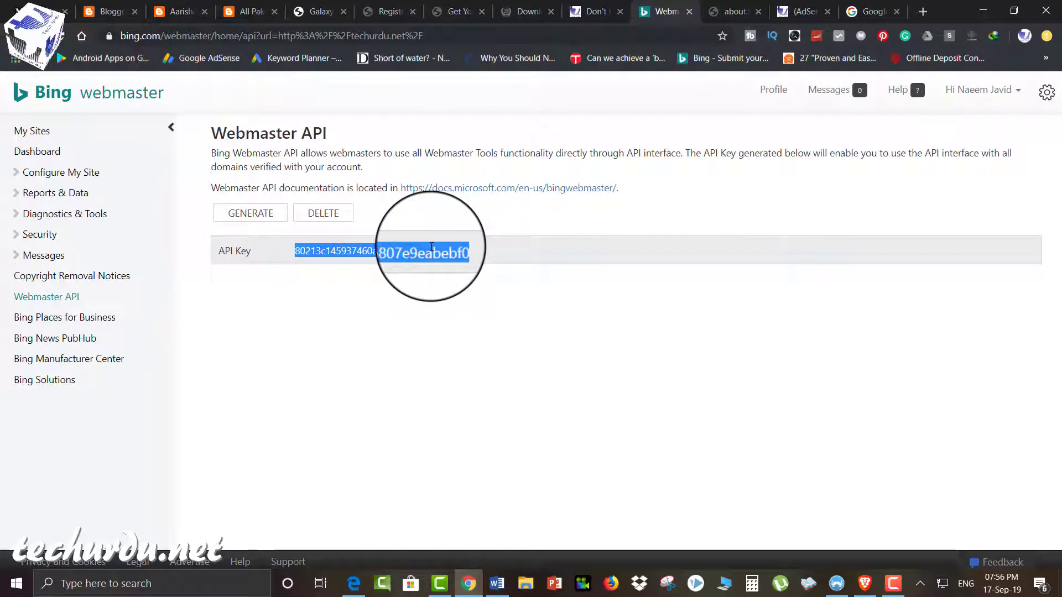